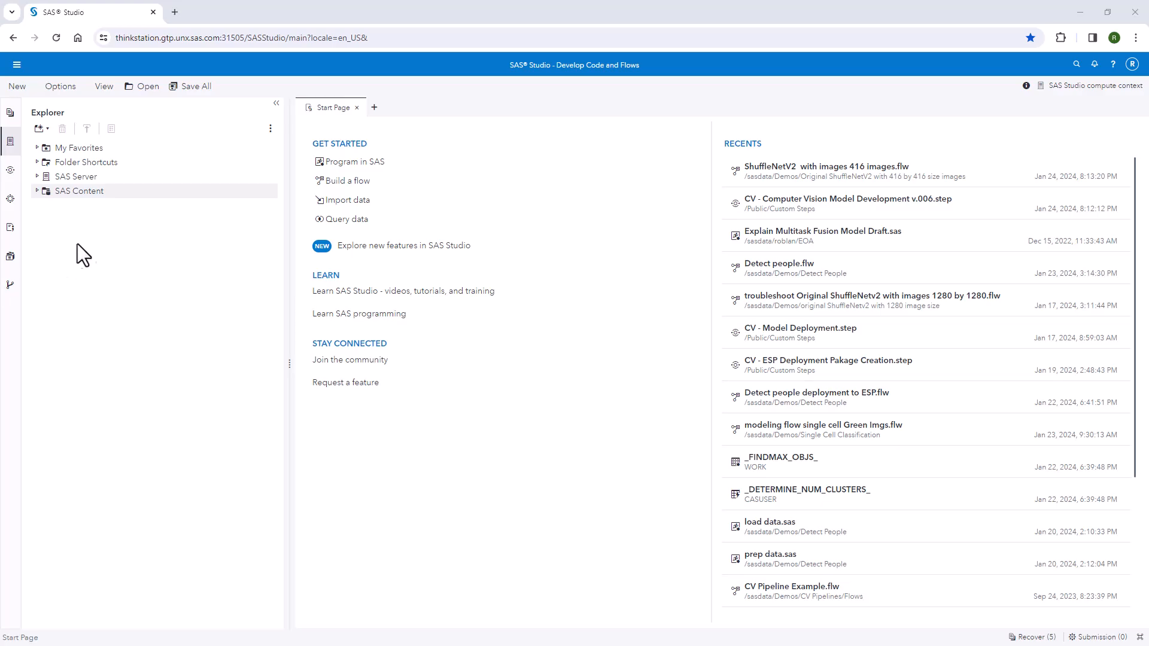
Step: Browse the Custom Steps folder under SAS Content's Public folder, plus the shared steps and the built-in SAS steps
left_click(37, 191)
left_click(49, 220)
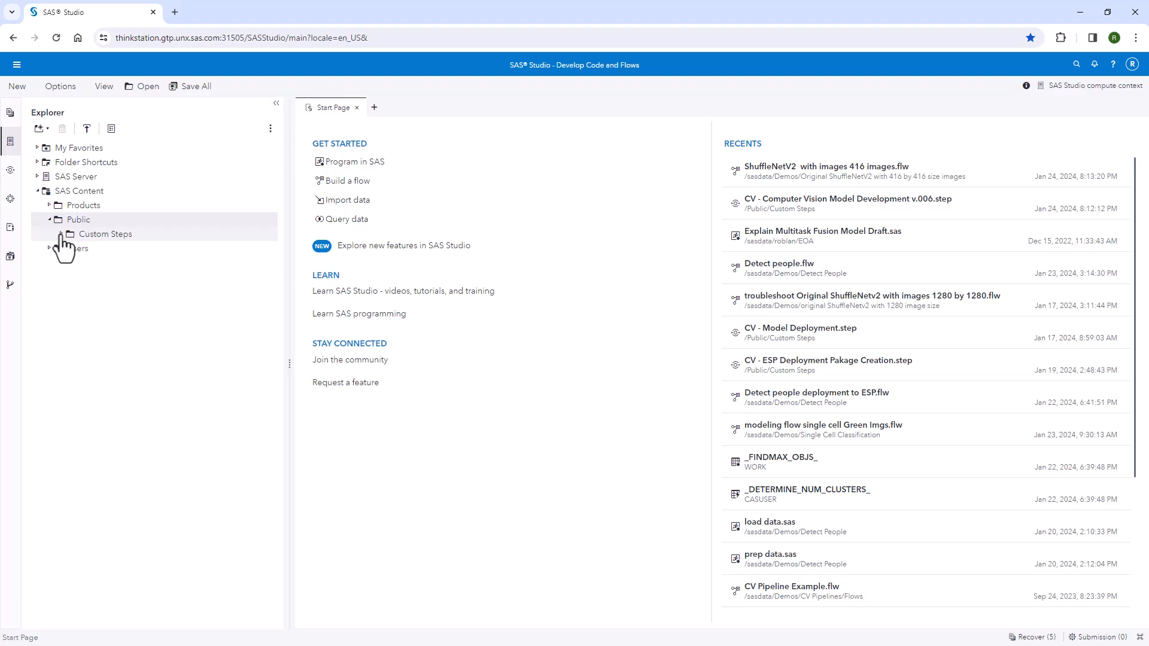
left_click(60, 234)
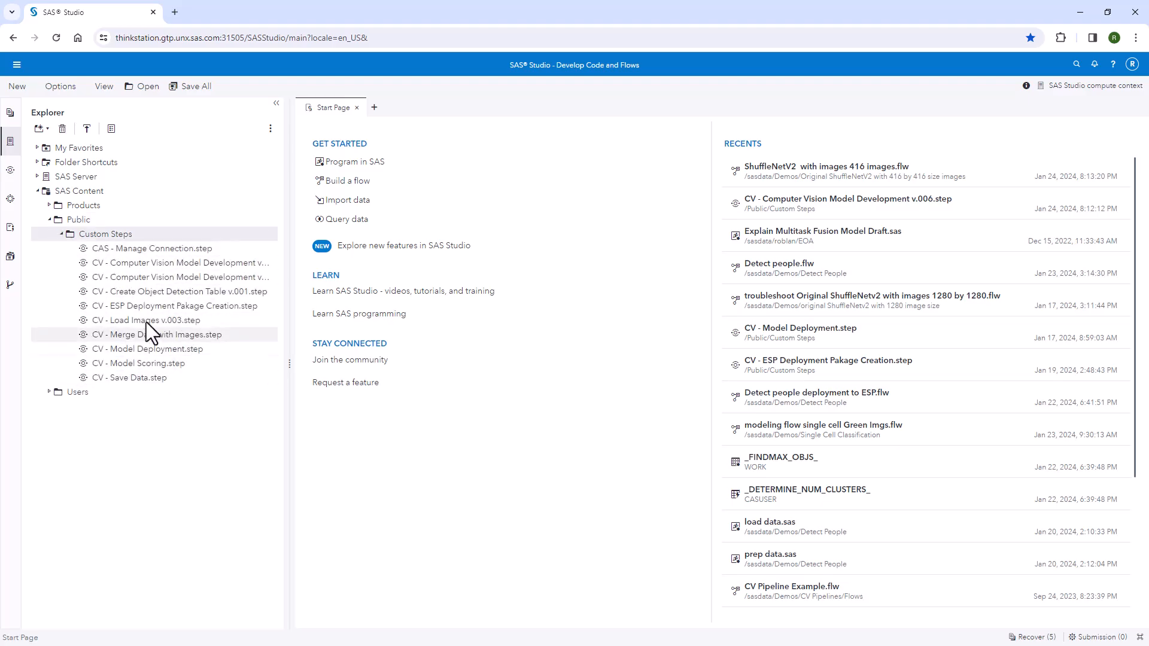
left_click(10, 171)
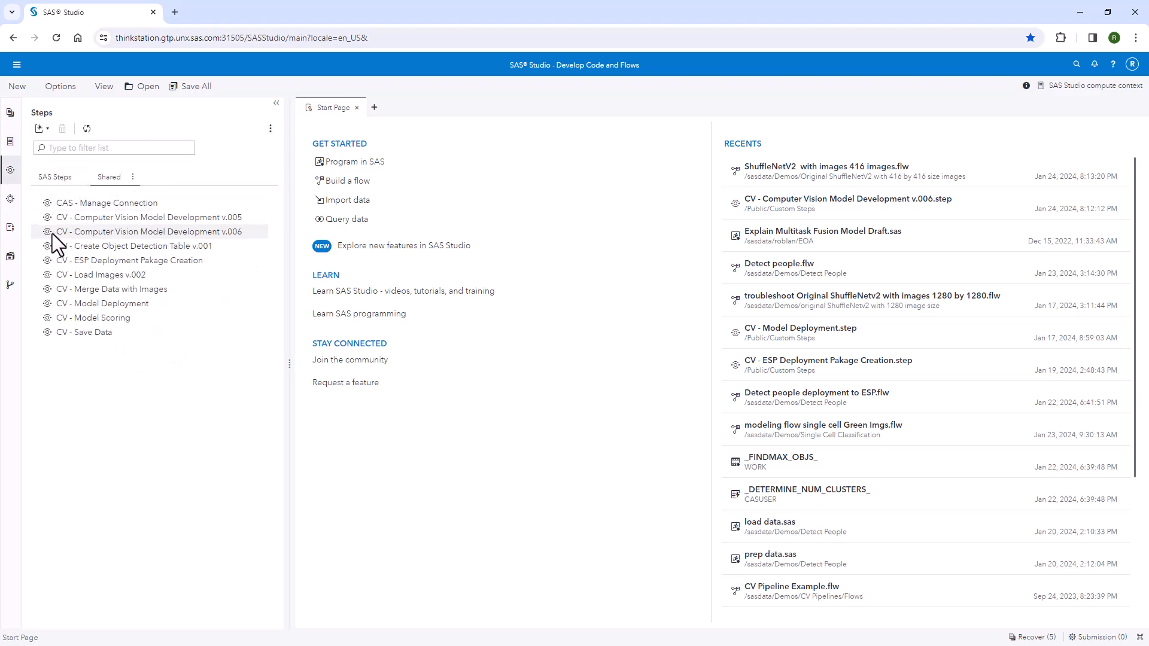
left_click(57, 184)
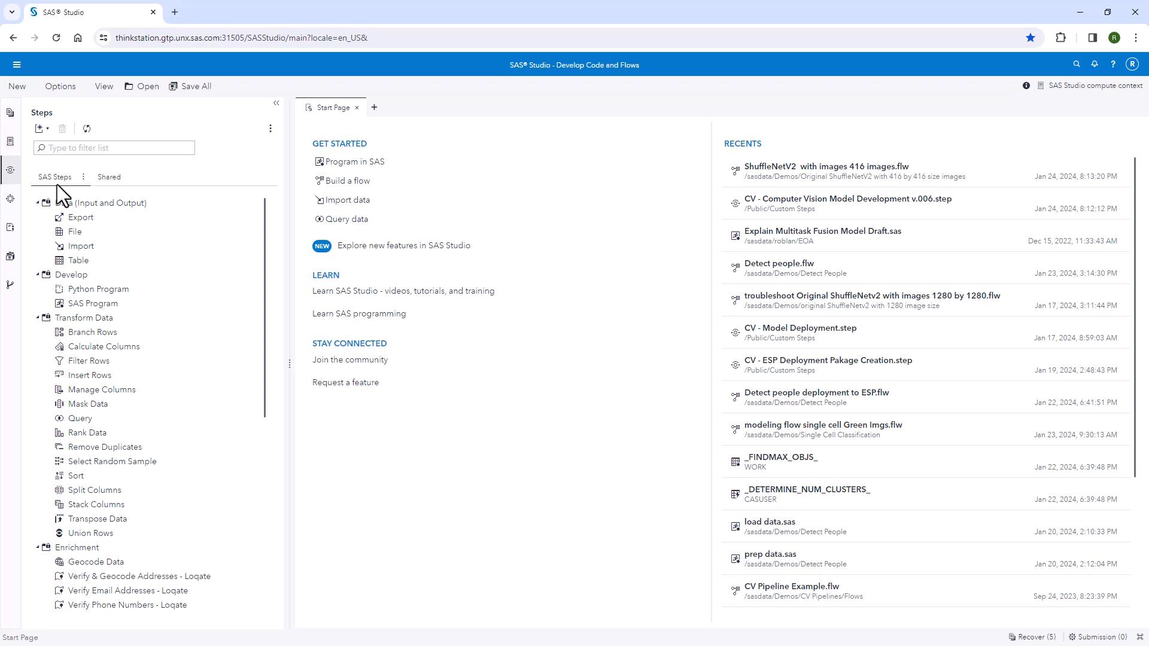
Step: Create a new flow and add two copies of the shared CAS - Manage Connection step to its canvas
left_click(20, 91)
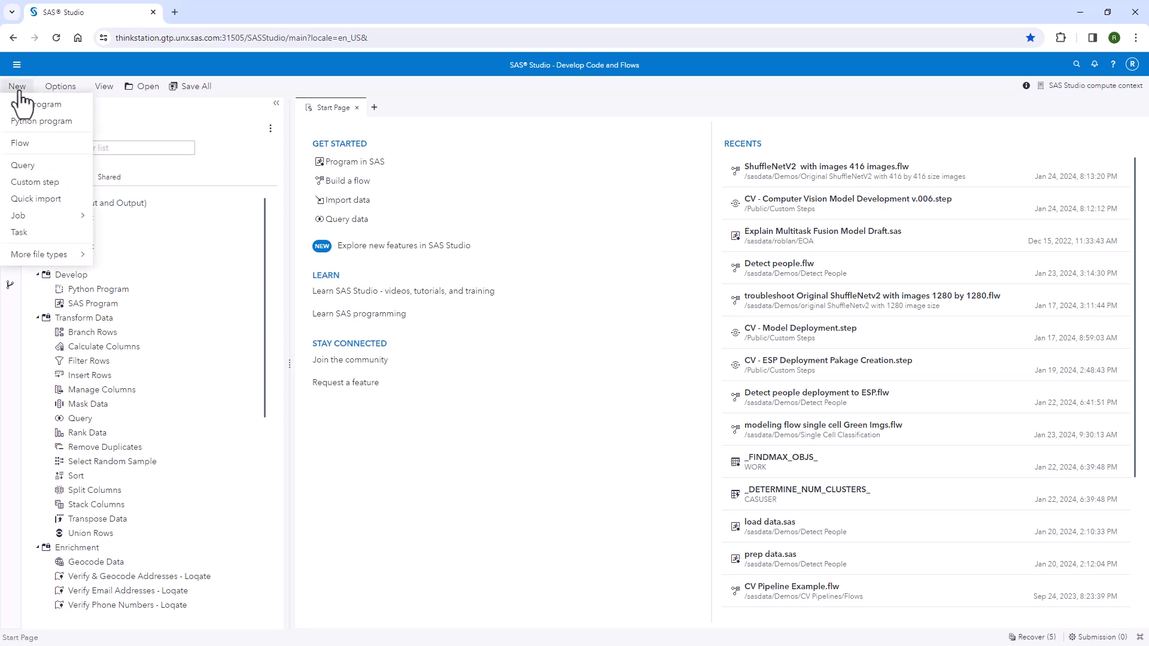
left_click(22, 144)
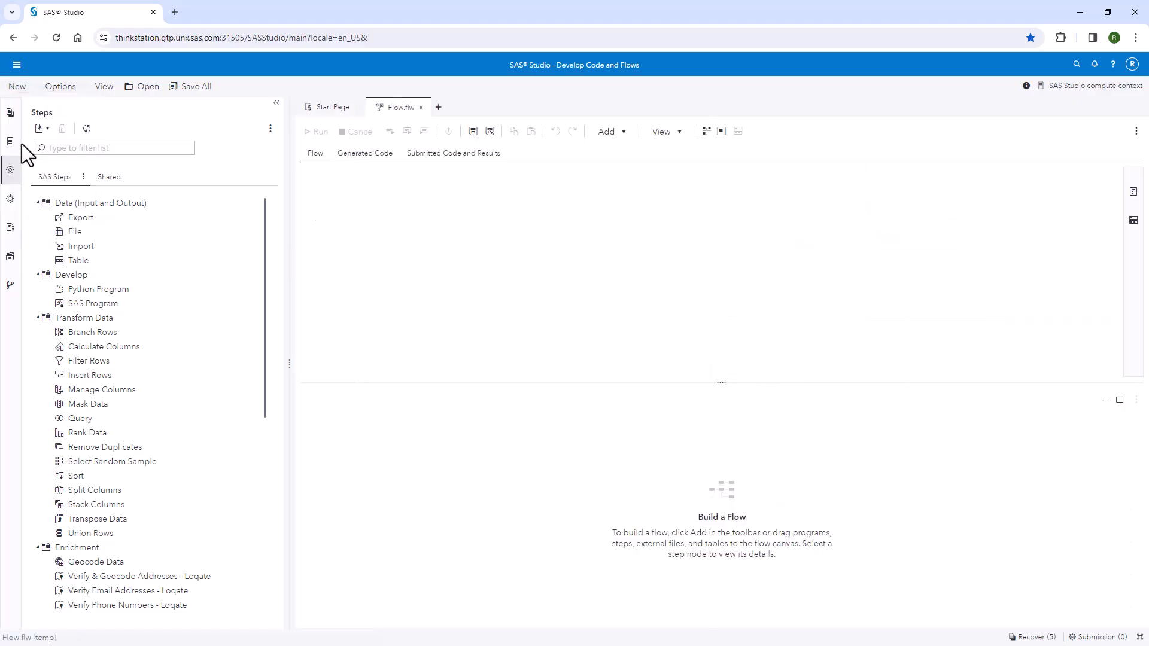
left_click(102, 175)
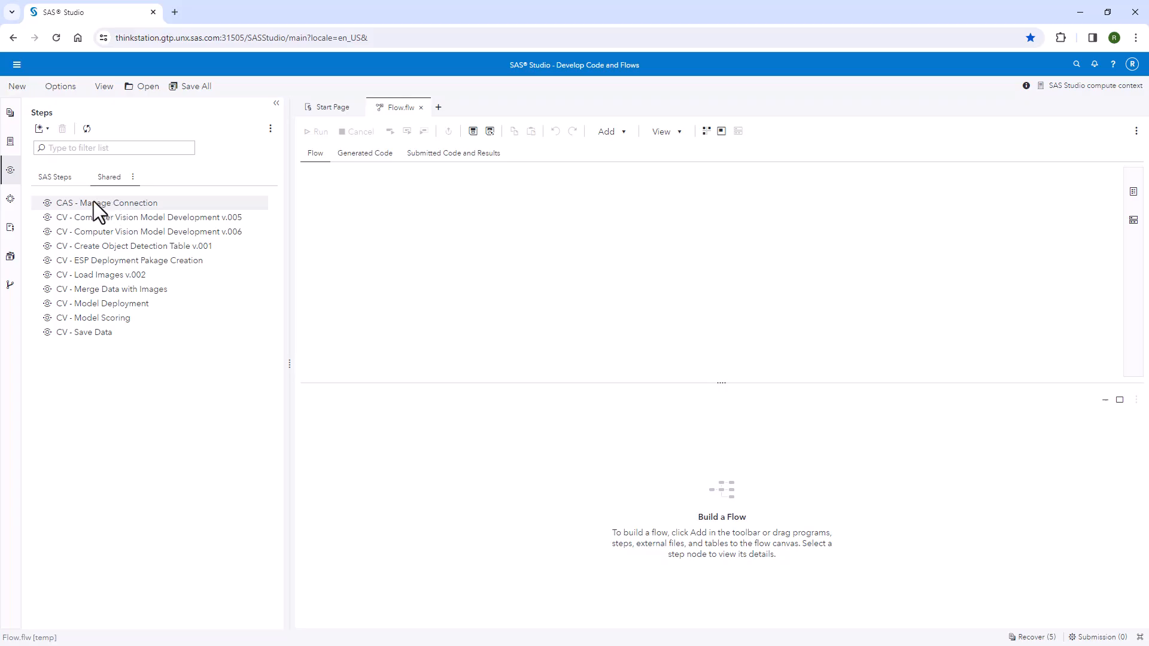
left_click_drag(95, 201, 350, 206)
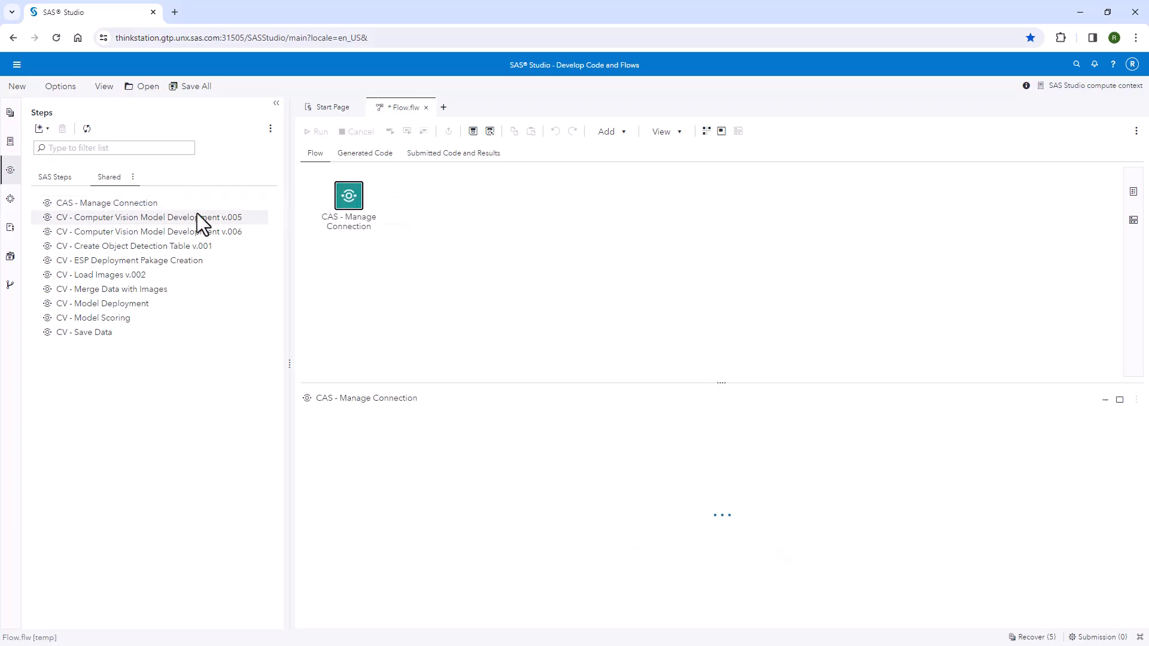
left_click_drag(108, 202, 364, 289)
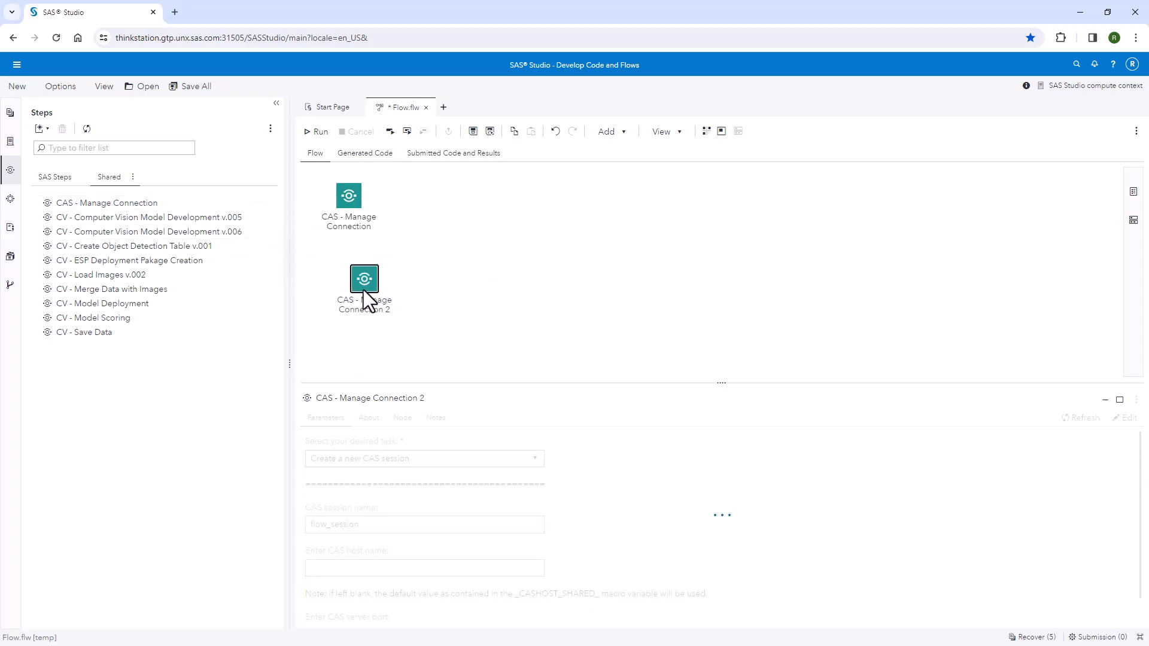
Step: Set the first CAS - Manage Connection node's task to Terminate a CAS session and check the second node's parameters
left_click(348, 201)
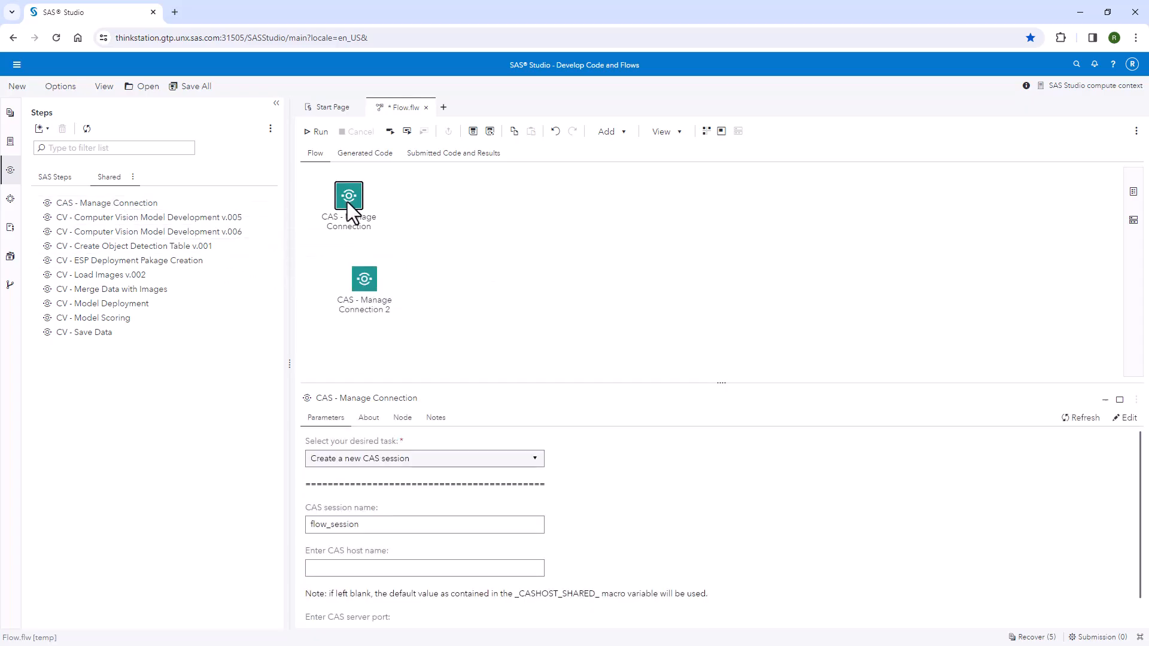
left_click(430, 459)
left_click(405, 513)
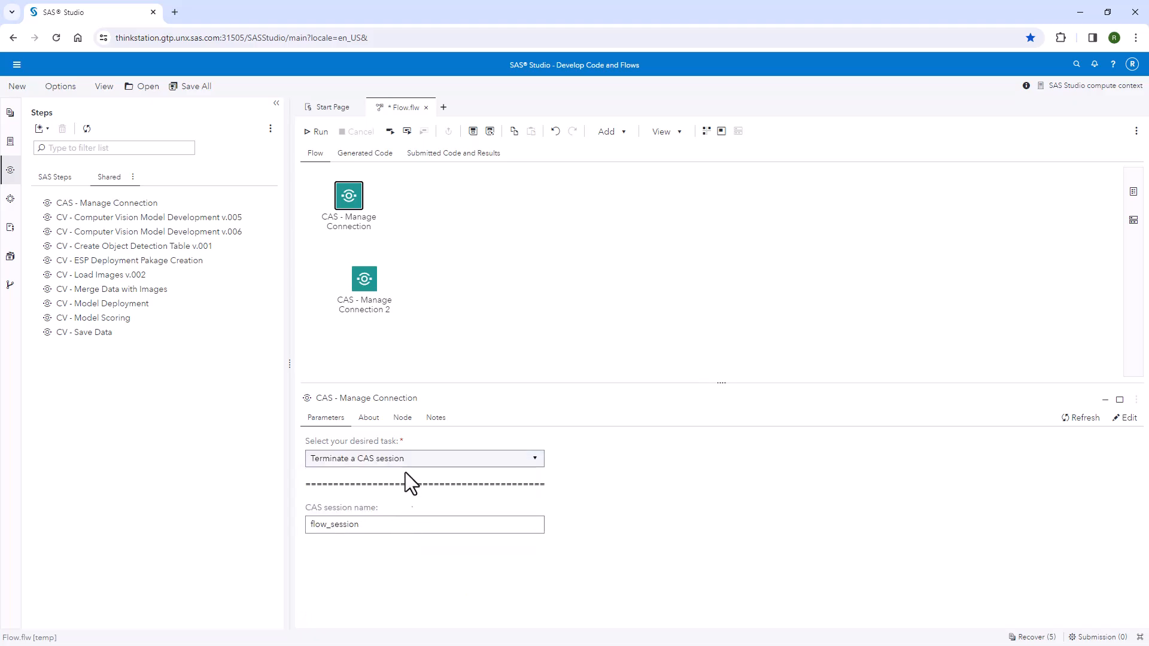
left_click_drag(364, 278, 357, 274)
left_click(349, 199)
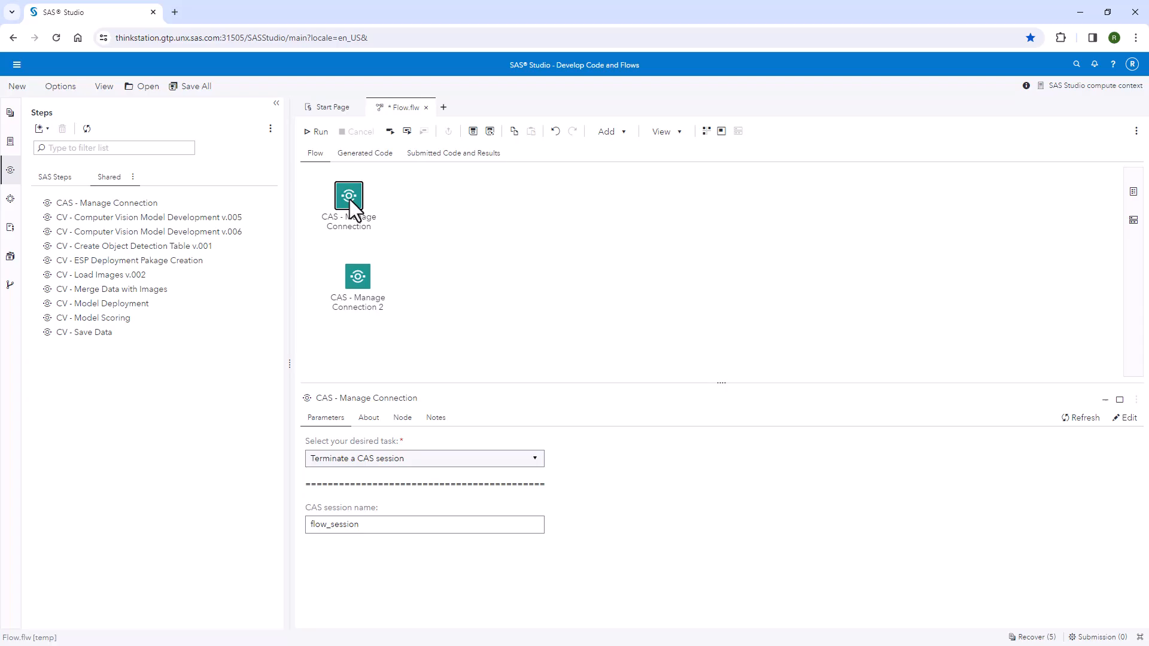
left_click(353, 276)
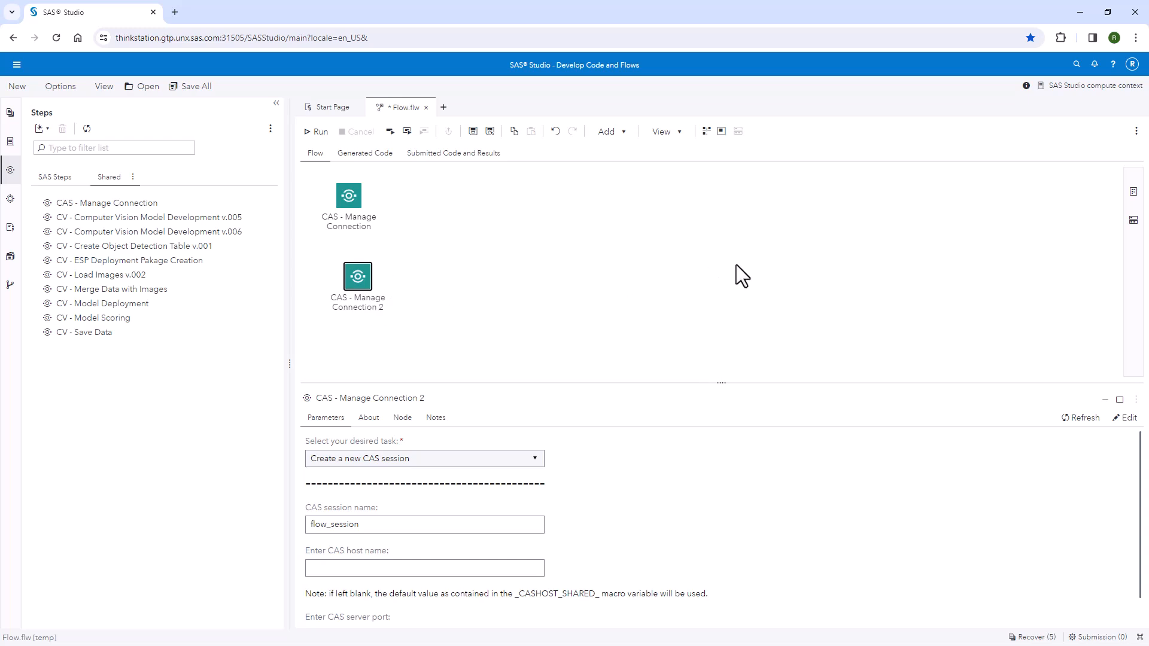
Step: Enable the swimlane submission order and add the shared CV - Create Object Detection Table v.001 step in a third swimlane
left_click(1133, 220)
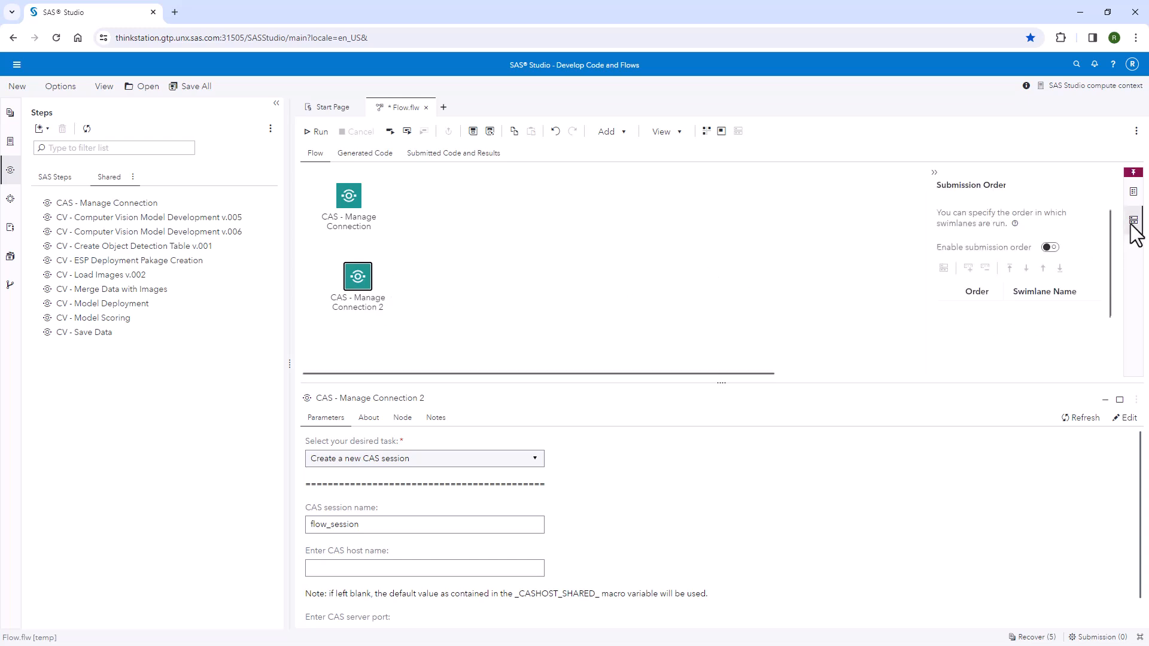
left_click(1052, 250)
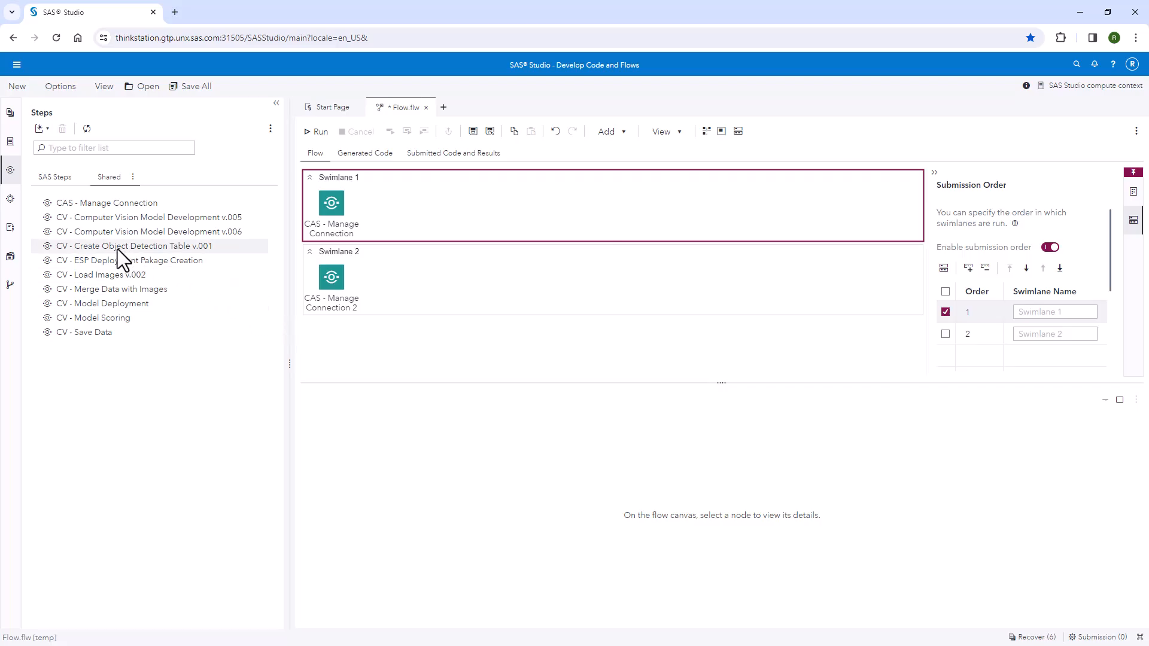
left_click_drag(108, 249, 351, 348)
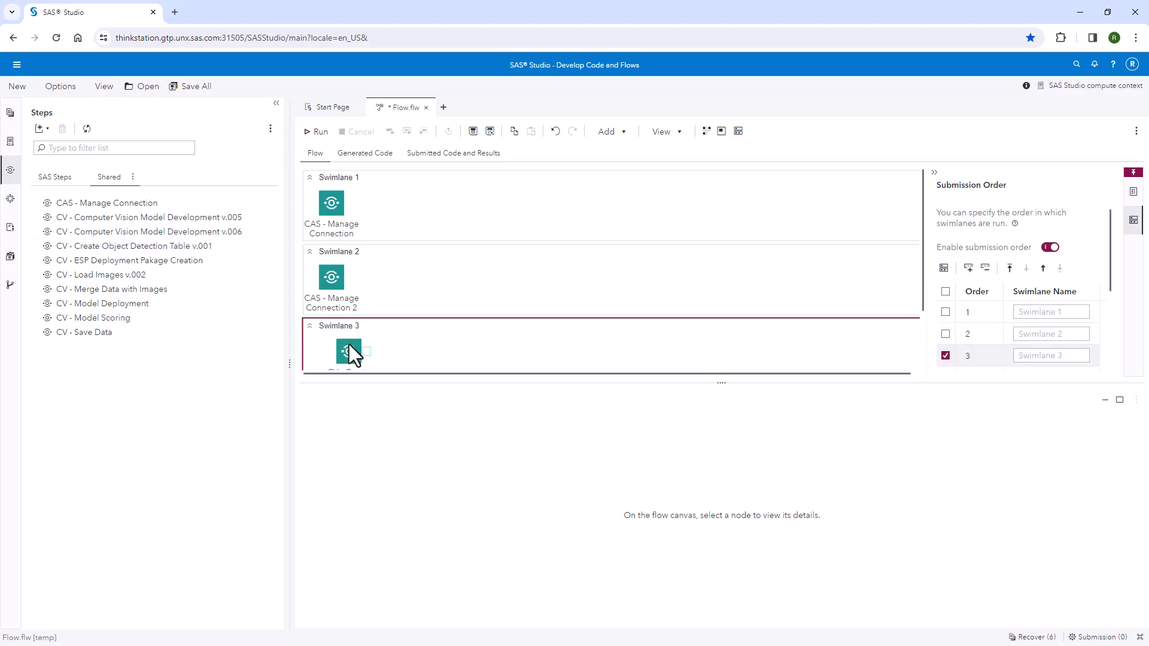
left_click_drag(431, 388, 426, 415)
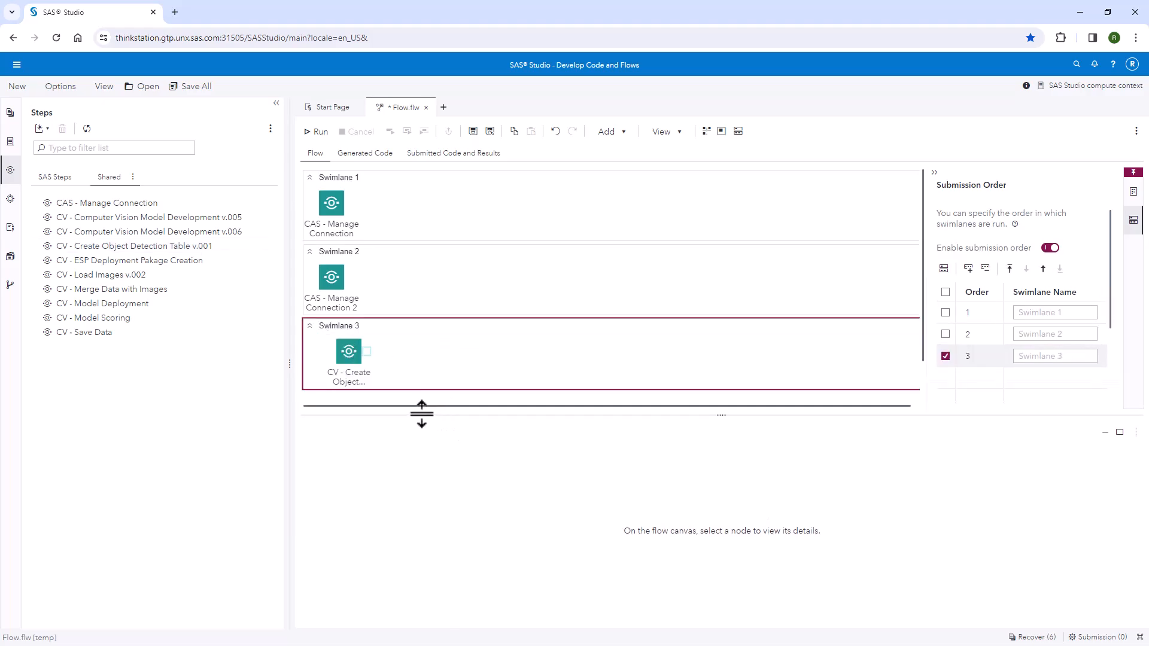
Step: Set the CV - Create Object Detection Table node's parent directory of images and annotations to the CV_blog/data/Dr Taco XMLs server folder
left_click(348, 353)
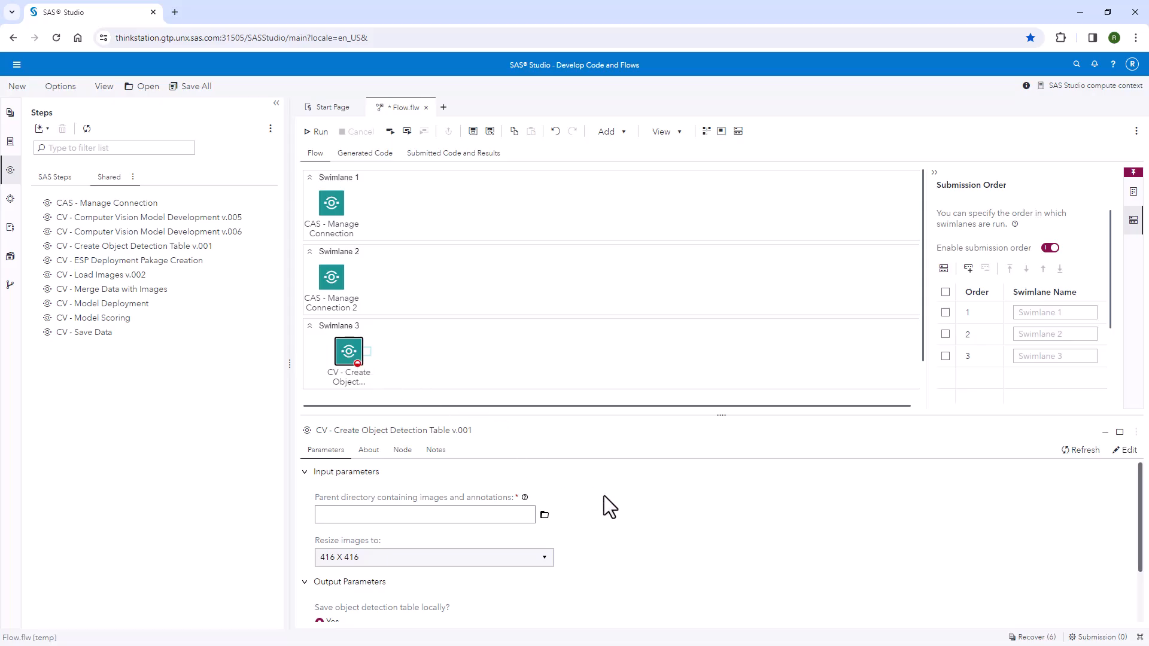
left_click_drag(586, 417, 587, 406)
scroll(599, 488, "down", 1)
scroll(569, 471, "up", 1)
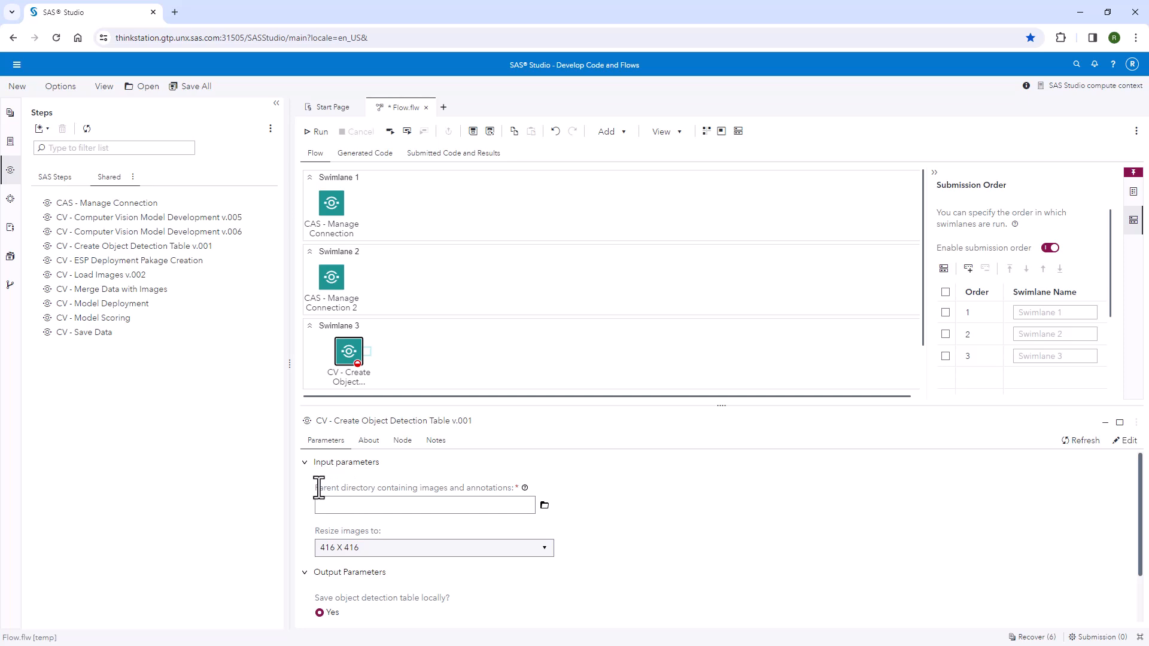
left_click_drag(316, 488, 520, 488)
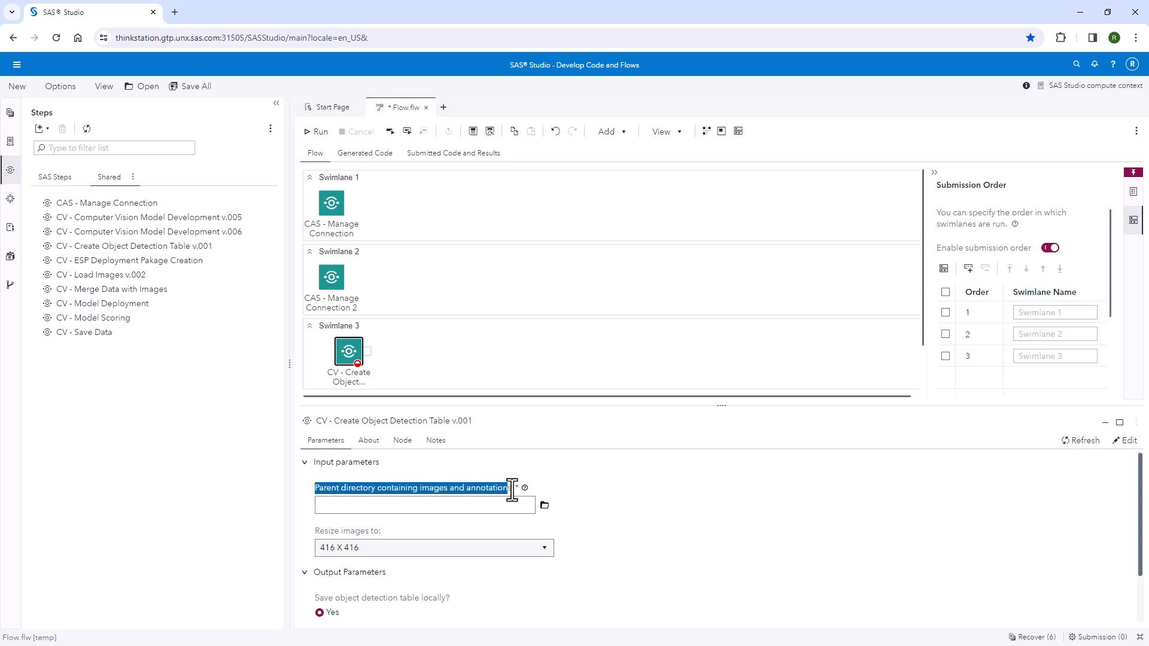
left_click(545, 506)
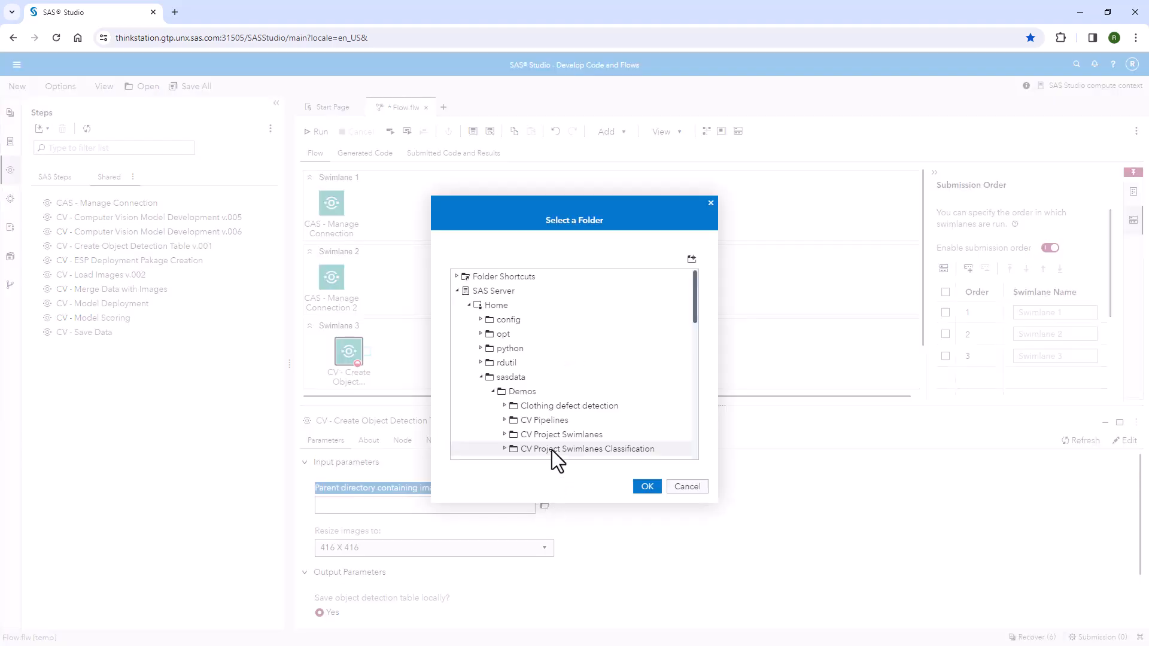
scroll(559, 369, "down", 5)
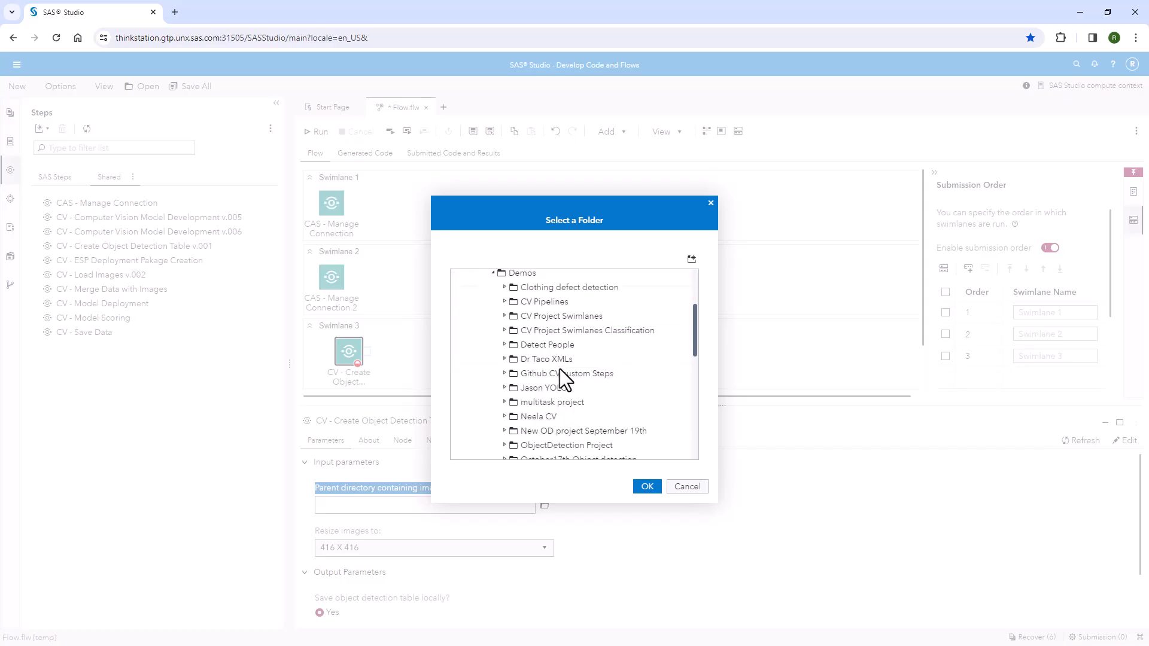
scroll(559, 369, "down", 3)
left_click(493, 323)
left_click(504, 409)
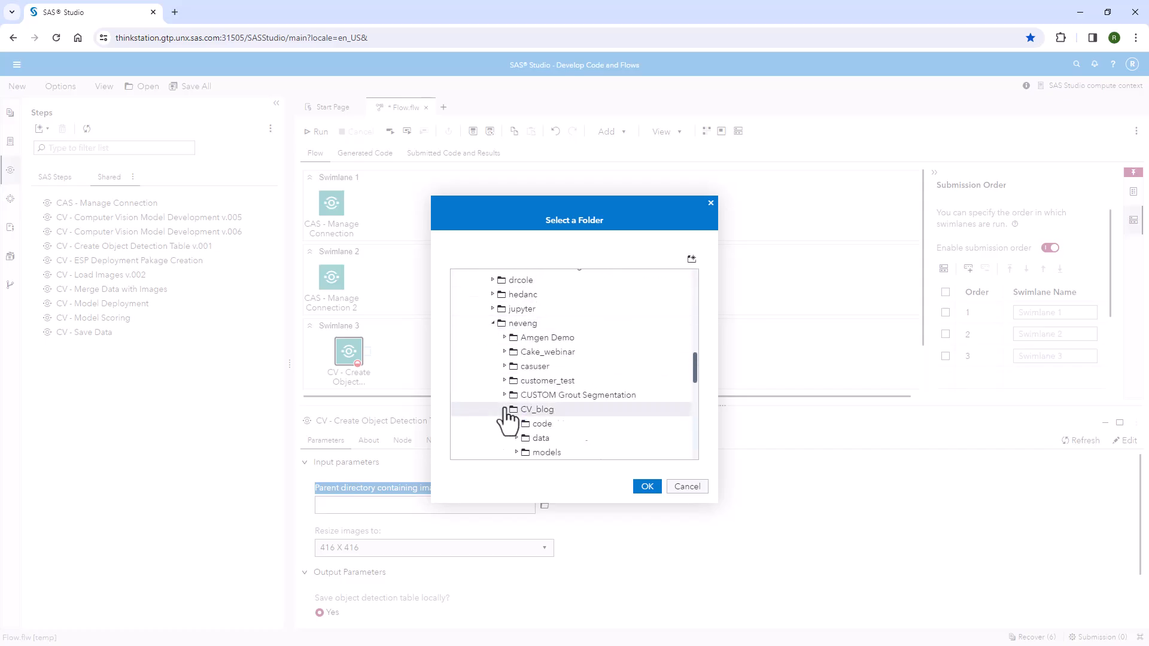
scroll(507, 410, "down", 2)
left_click(517, 319)
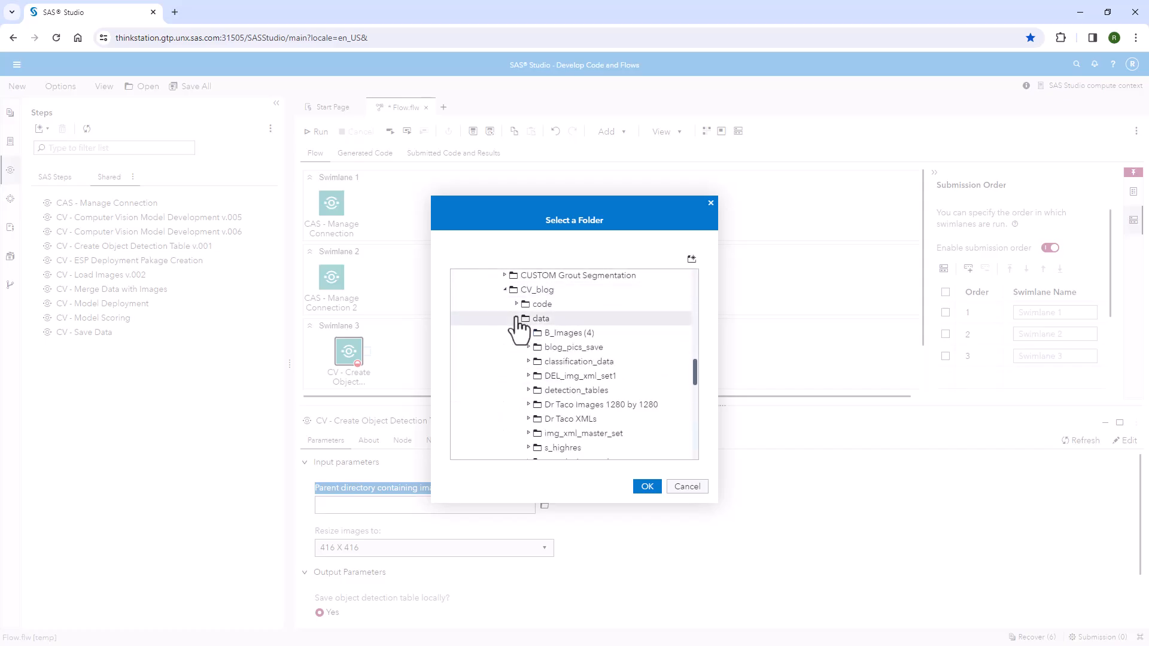
left_click(641, 421)
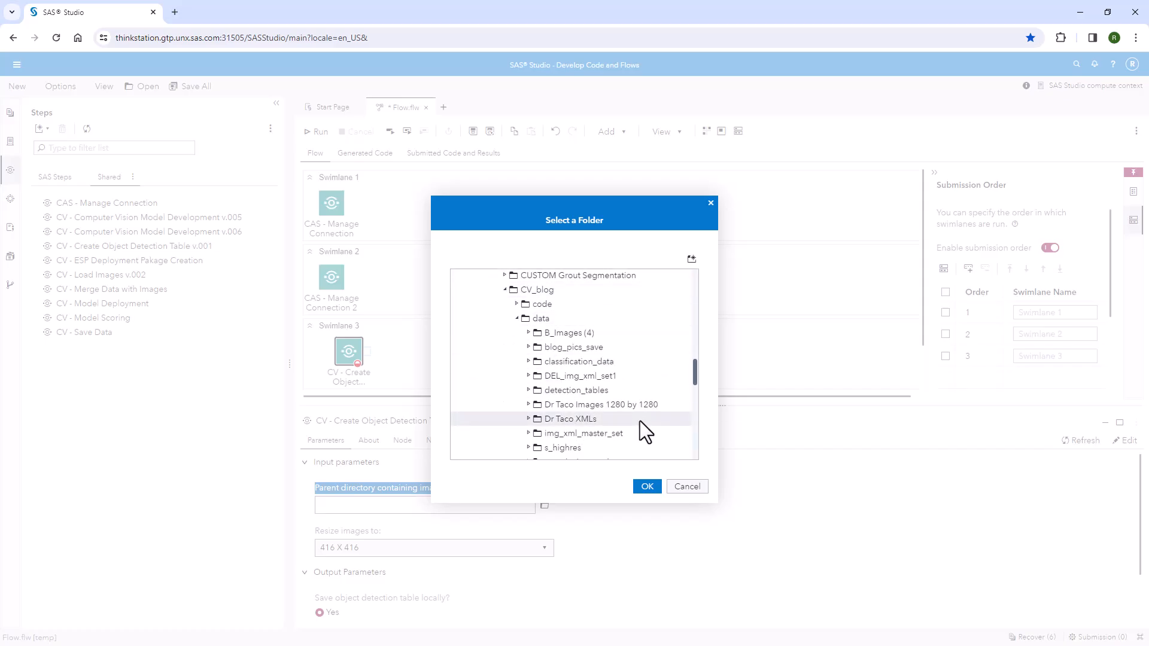
left_click(645, 487)
Step: Choose 416 X 416 as the image resize option for the CV - Create Object Detection Table node
scroll(636, 491, "down", 2)
left_click_drag(616, 406, 606, 350)
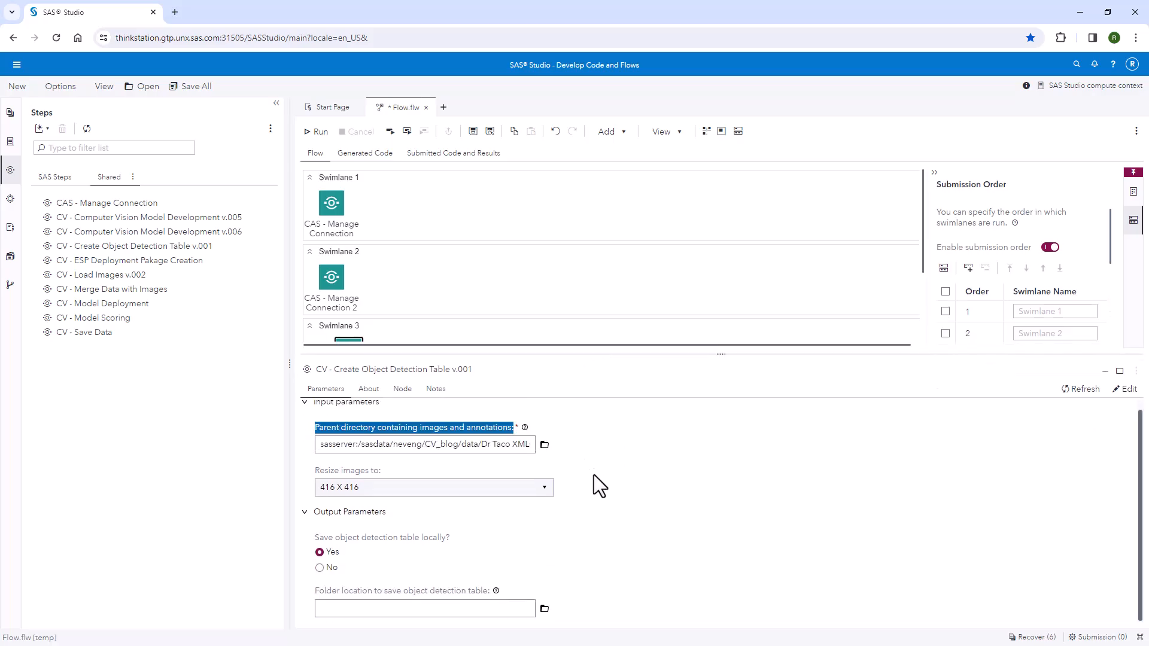
left_click(546, 490)
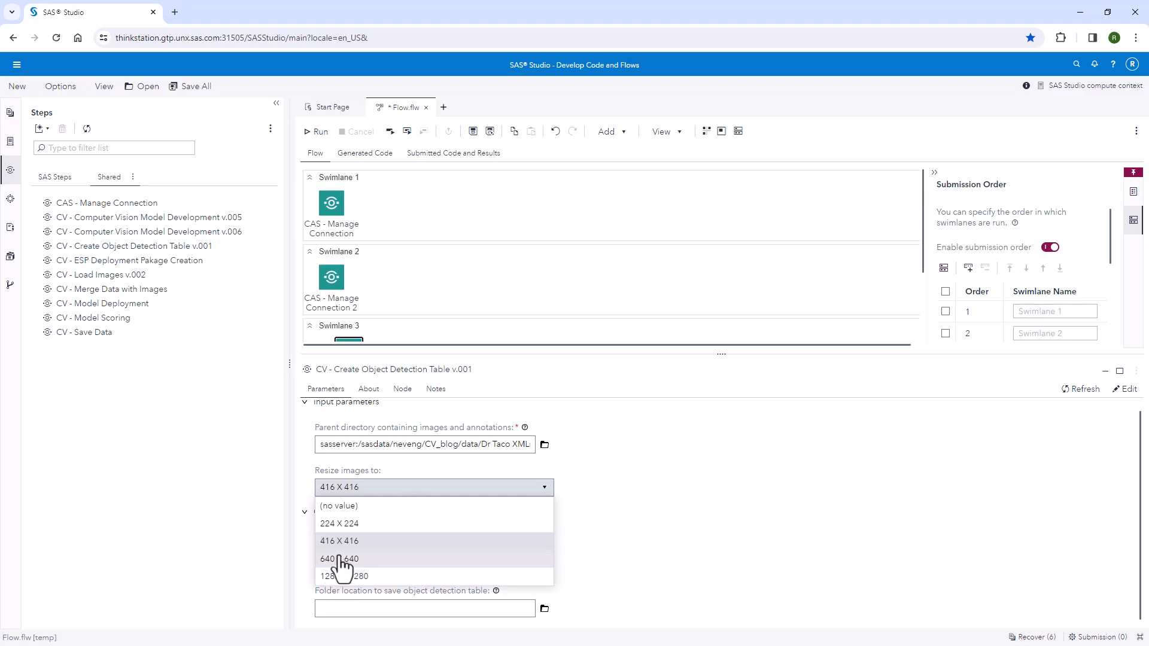
left_click(360, 541)
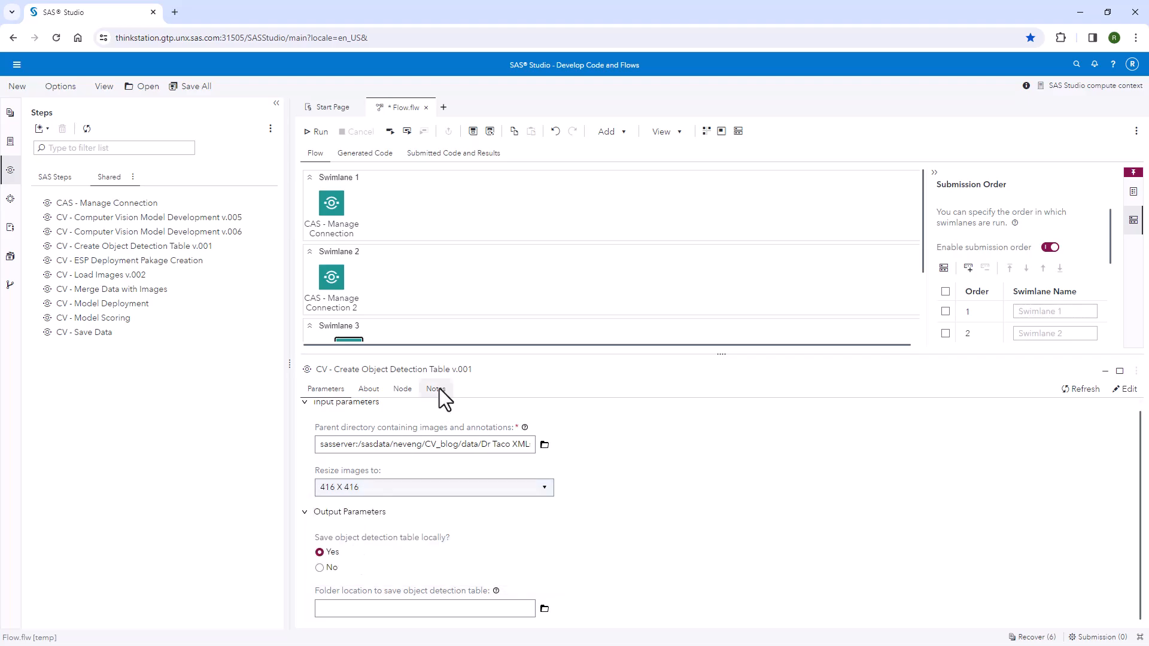
Step: Set the option to save the object detection table locally to No
left_click_drag(454, 357, 458, 375)
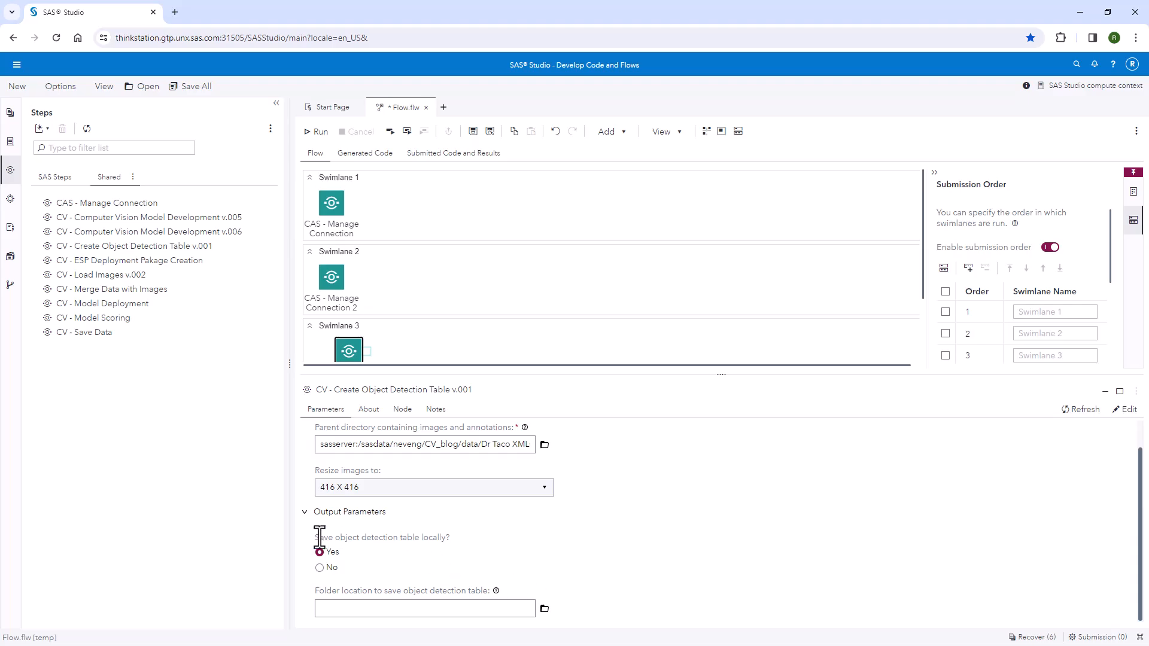
left_click_drag(318, 537, 442, 539)
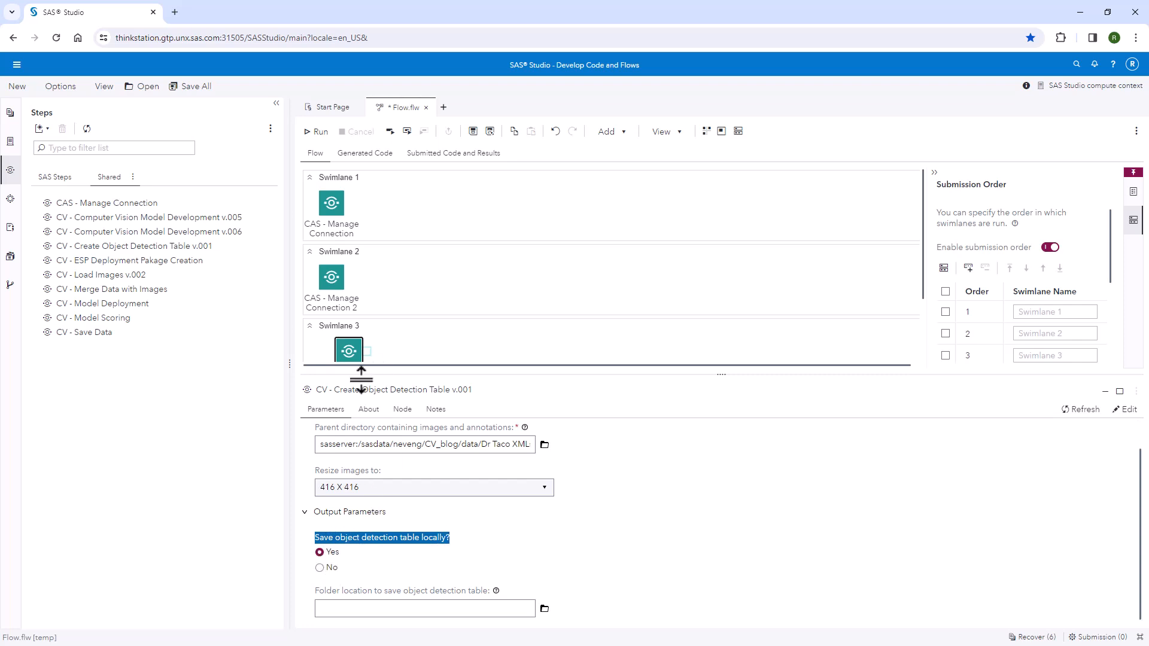
left_click(545, 609)
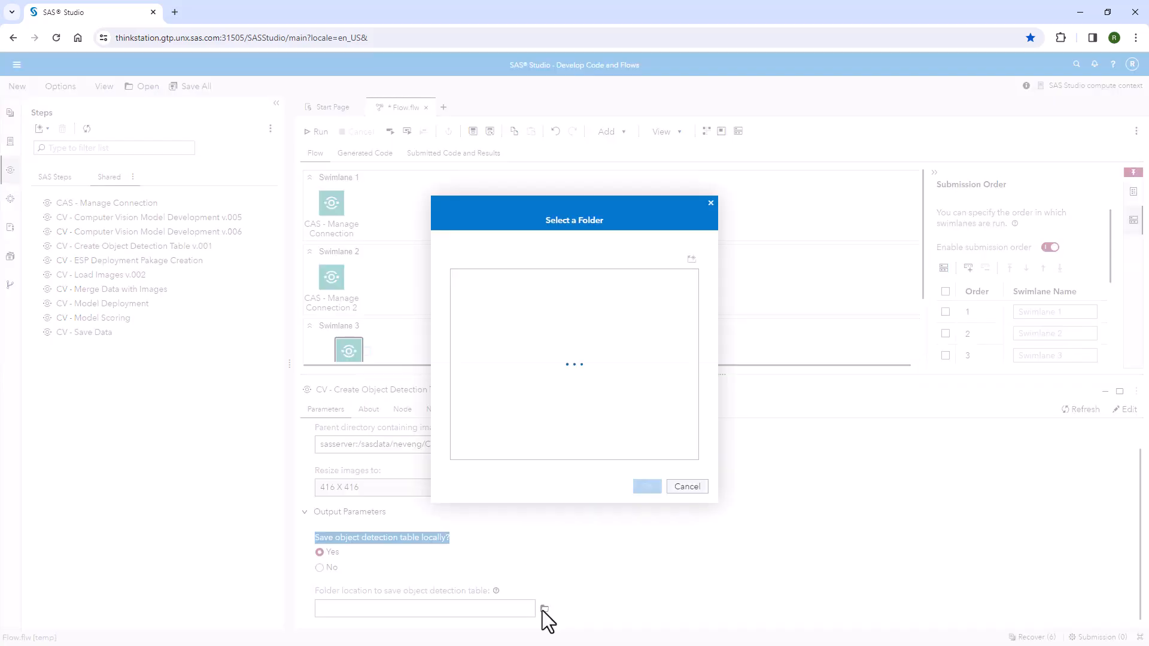
left_click(688, 488)
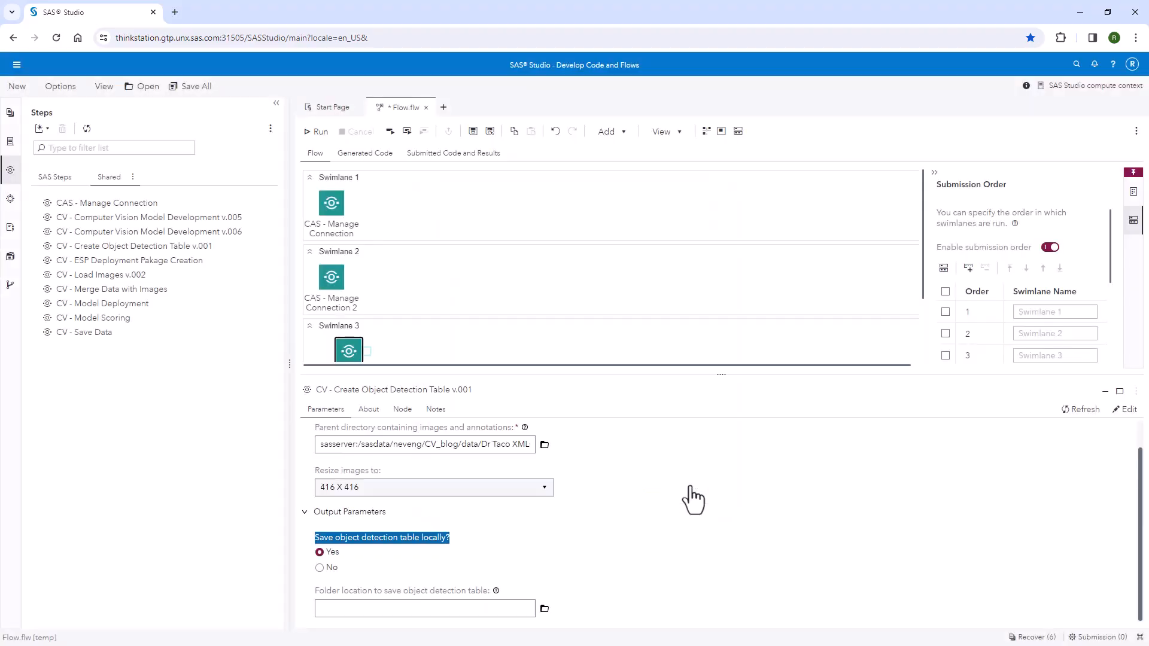
left_click(321, 569)
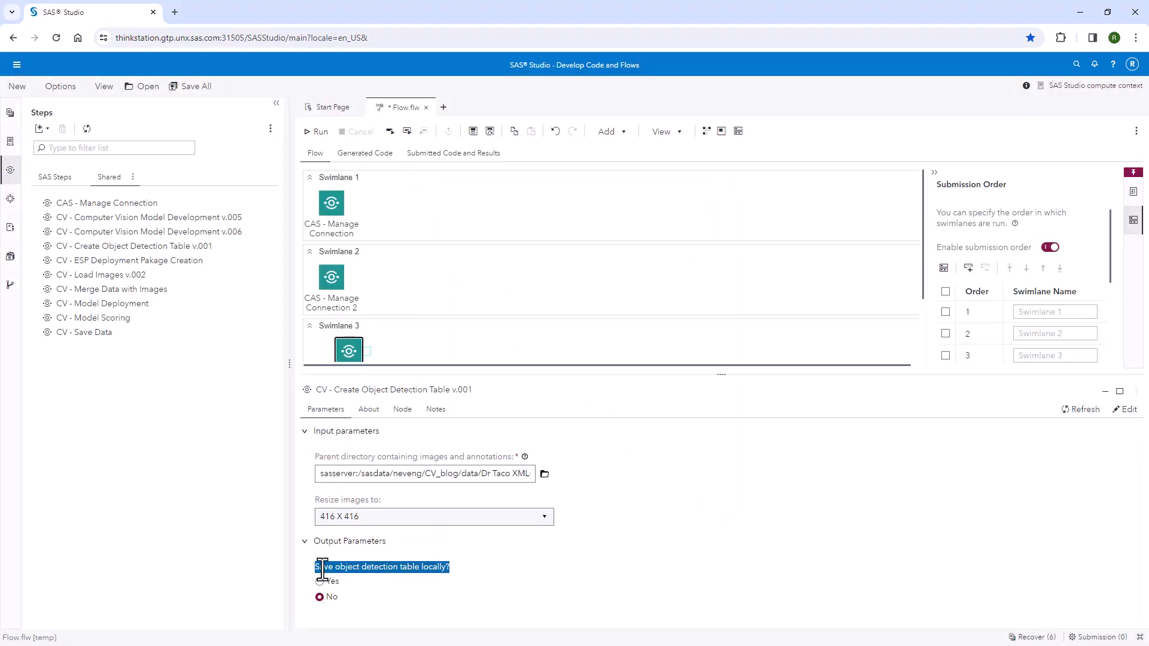
left_click(574, 564)
Step: Add a Table node to Swimlane 3 and connect the CV - Create Object Detection Table node's output to it
left_click_drag(537, 373, 506, 394)
left_click(423, 358)
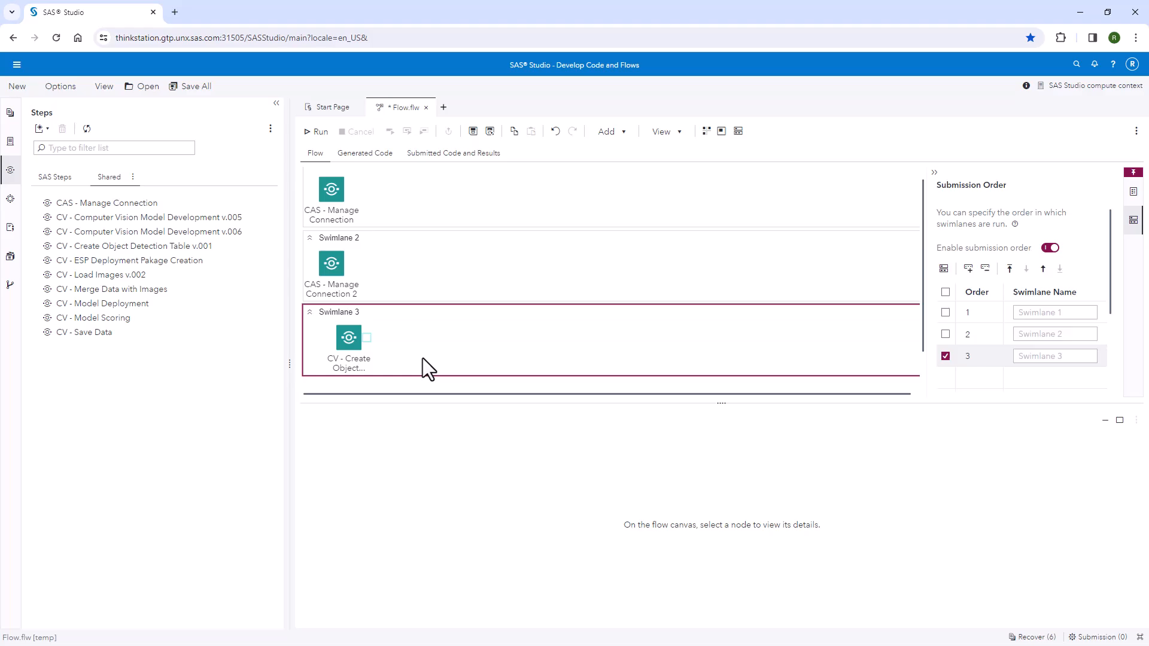
left_click(622, 135)
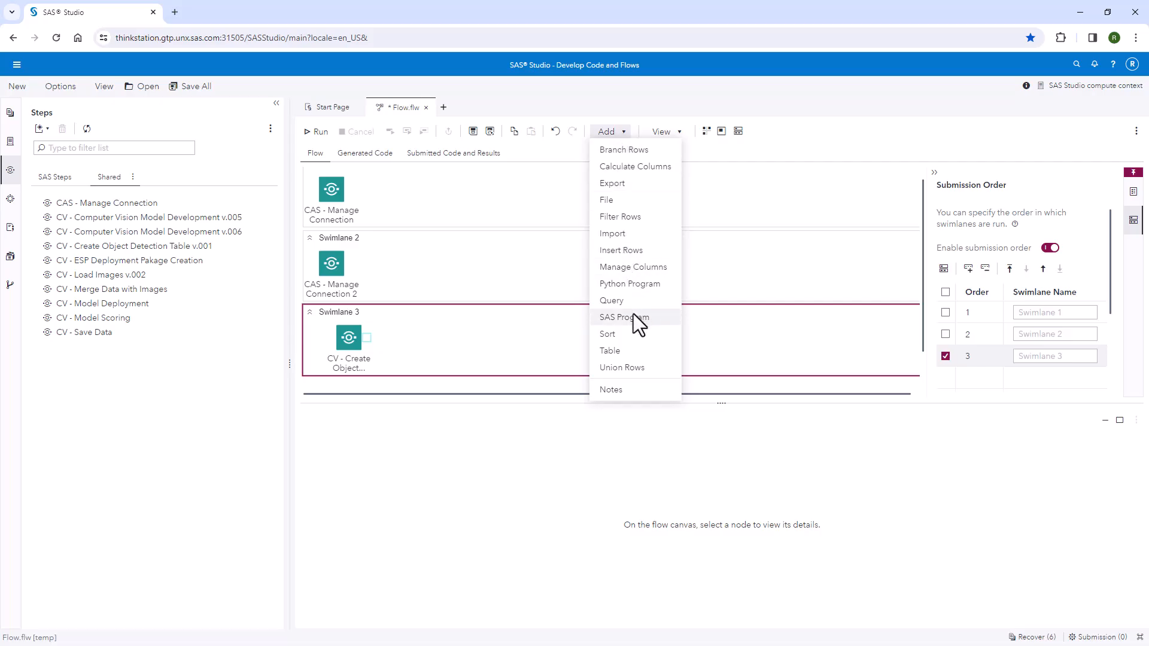
left_click(633, 351)
left_click_drag(350, 337, 407, 339)
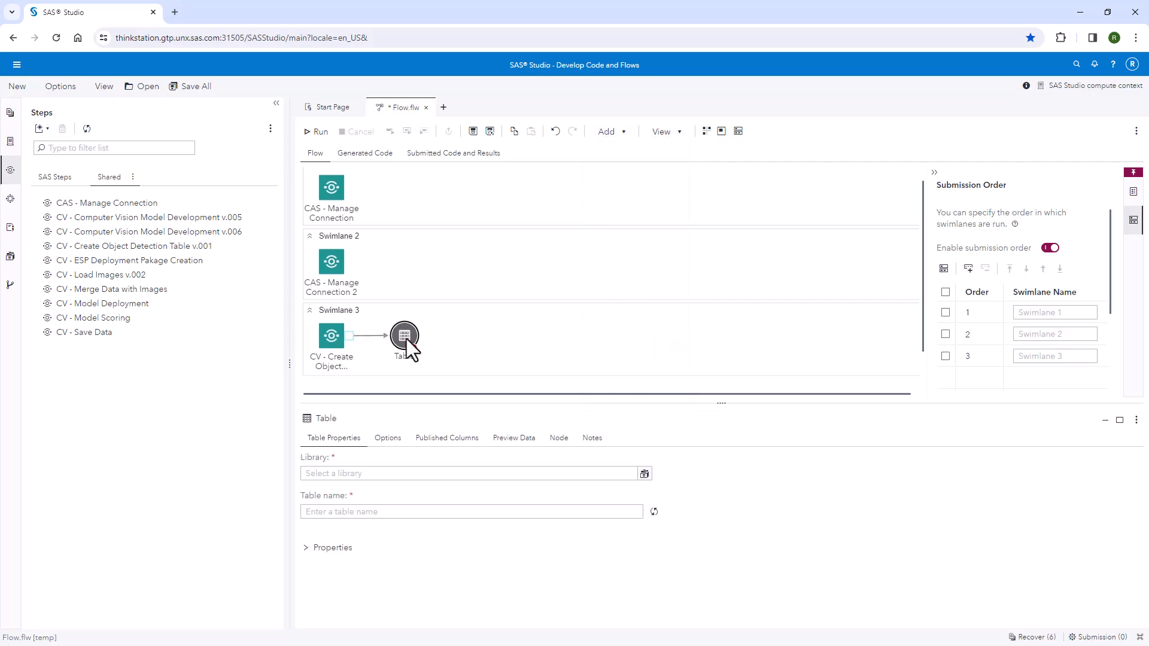
left_click(339, 337)
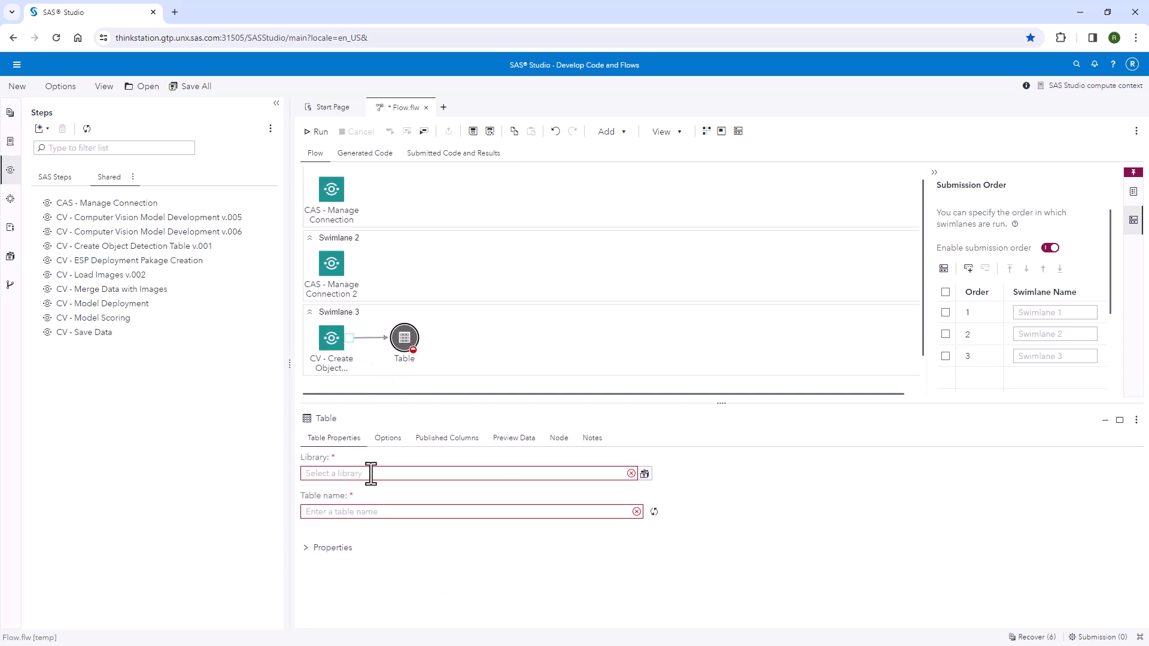
Step: Set the Table node's library to casuser and its table name to imgtble
left_click(371, 474)
type("casuser")
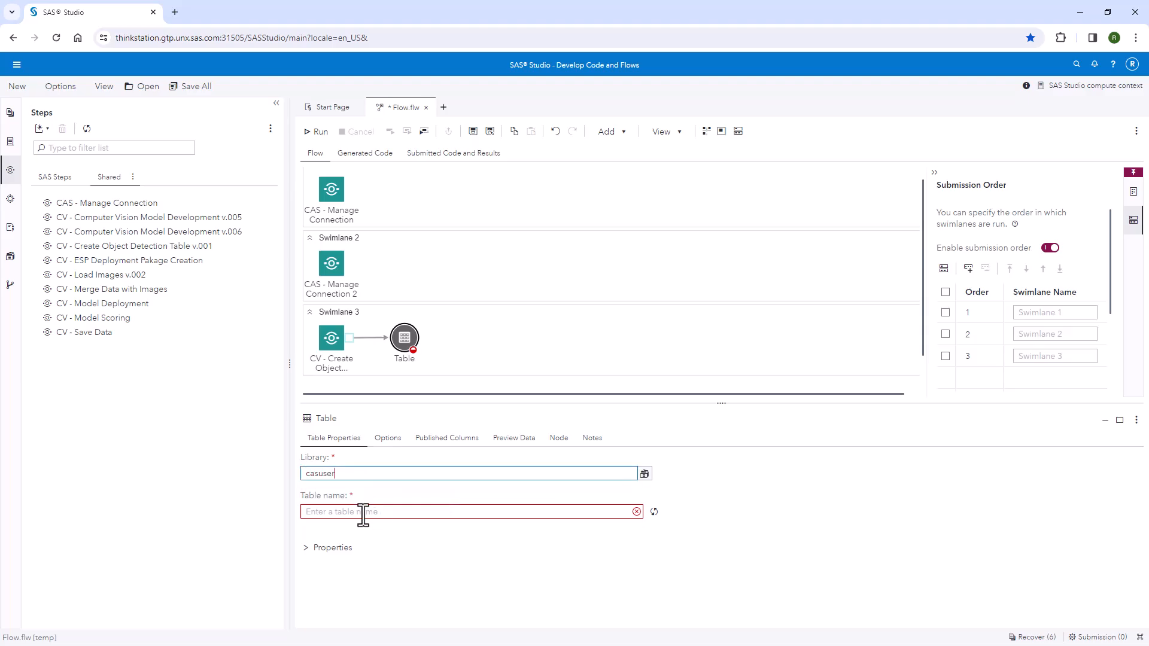
left_click_drag(351, 474, 297, 474)
left_click(324, 513)
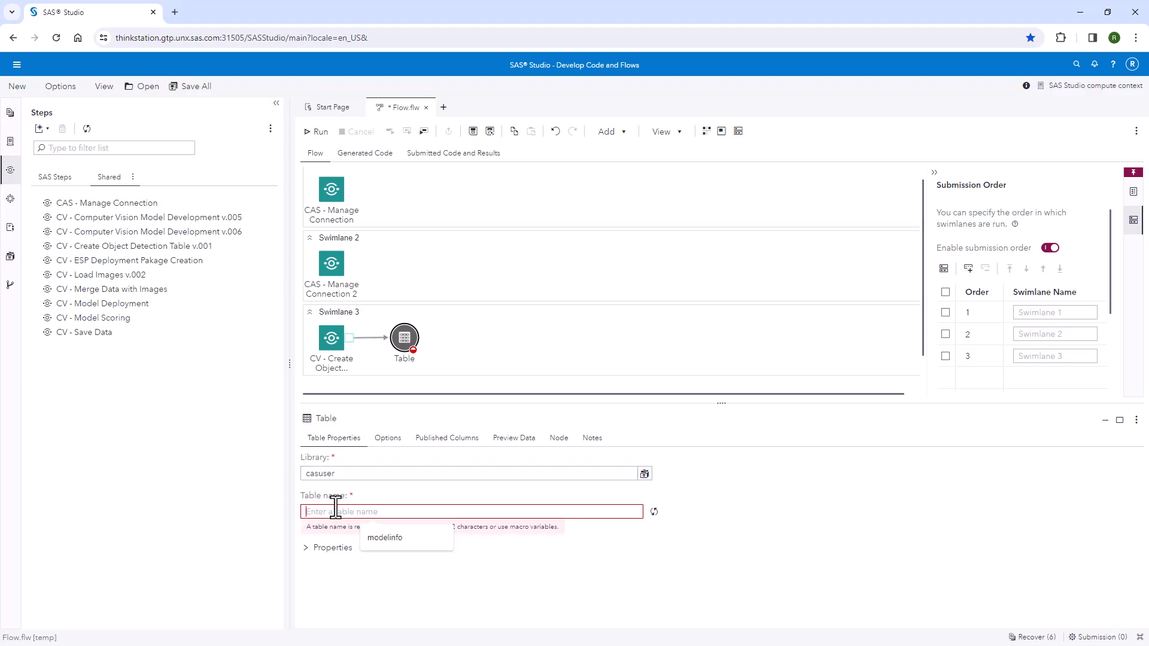
type("imgtble")
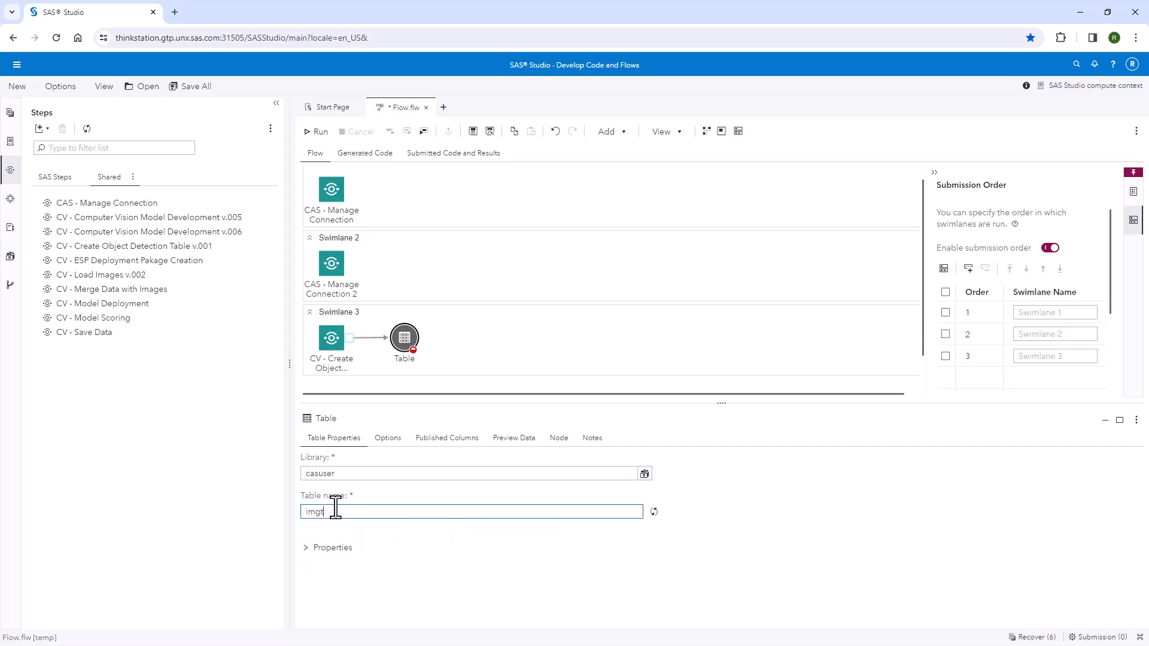
left_click(564, 350)
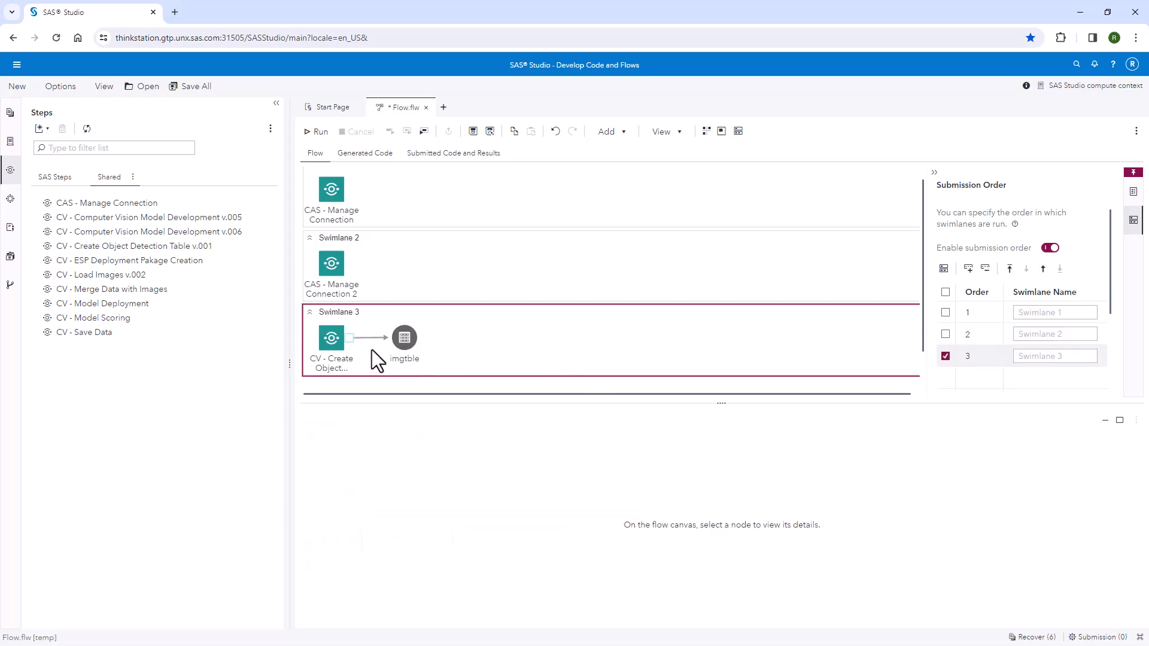
left_click(339, 340)
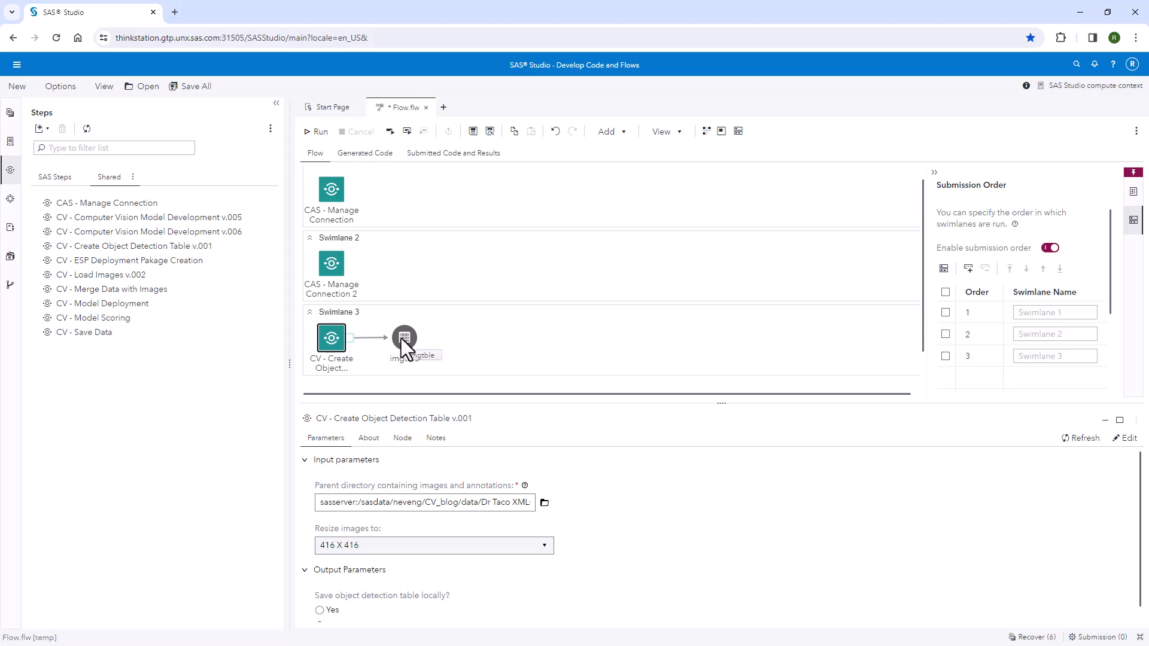
left_click(404, 339)
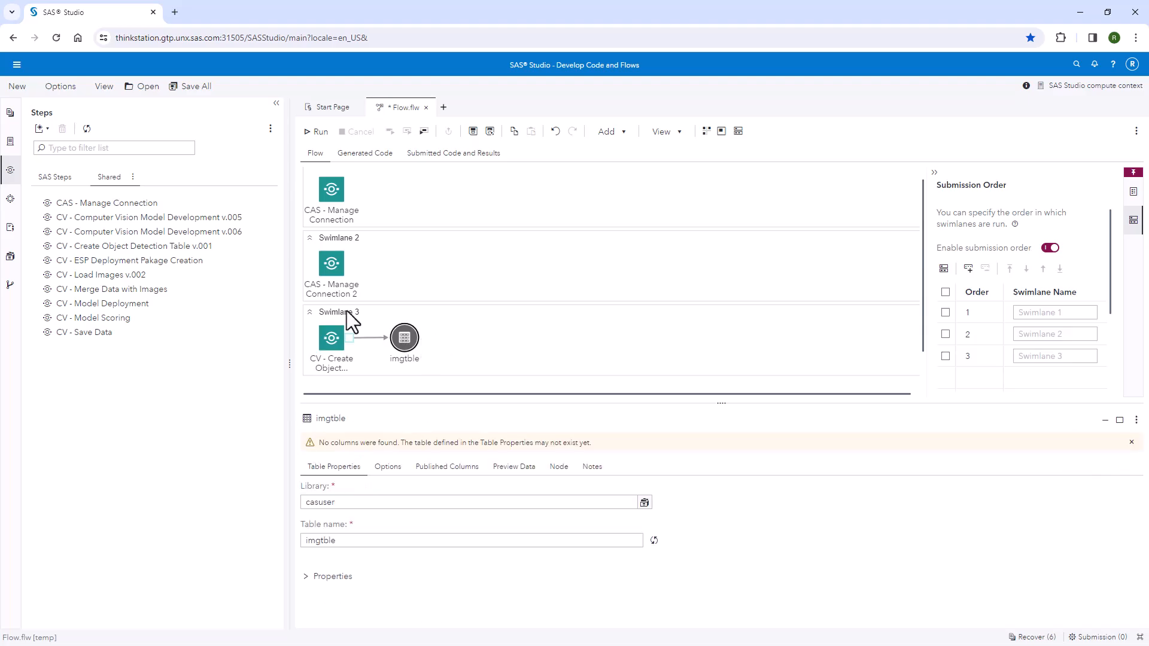
Step: Add the shared CV - Computer Vision Model Development v.006 step to Swimlane 3 and connect the imgtble node to it
left_click_drag(175, 232, 457, 343)
left_click_drag(465, 341, 472, 343)
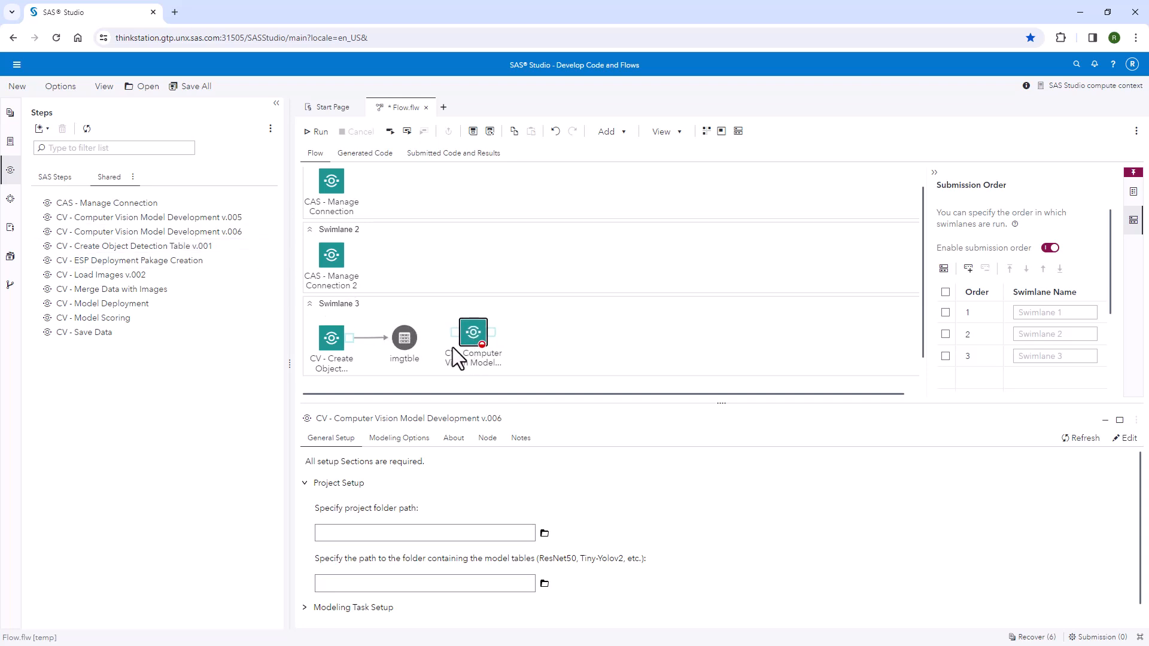
left_click_drag(420, 340, 474, 336)
left_click_drag(518, 403, 518, 397)
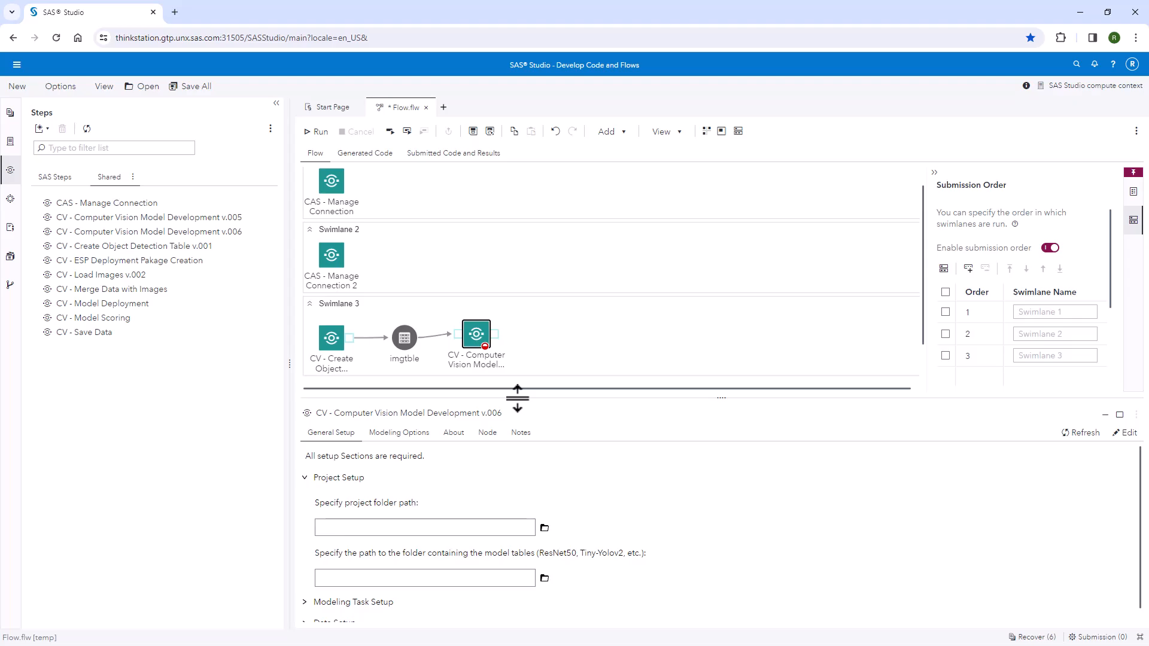
left_click_drag(518, 397, 518, 393)
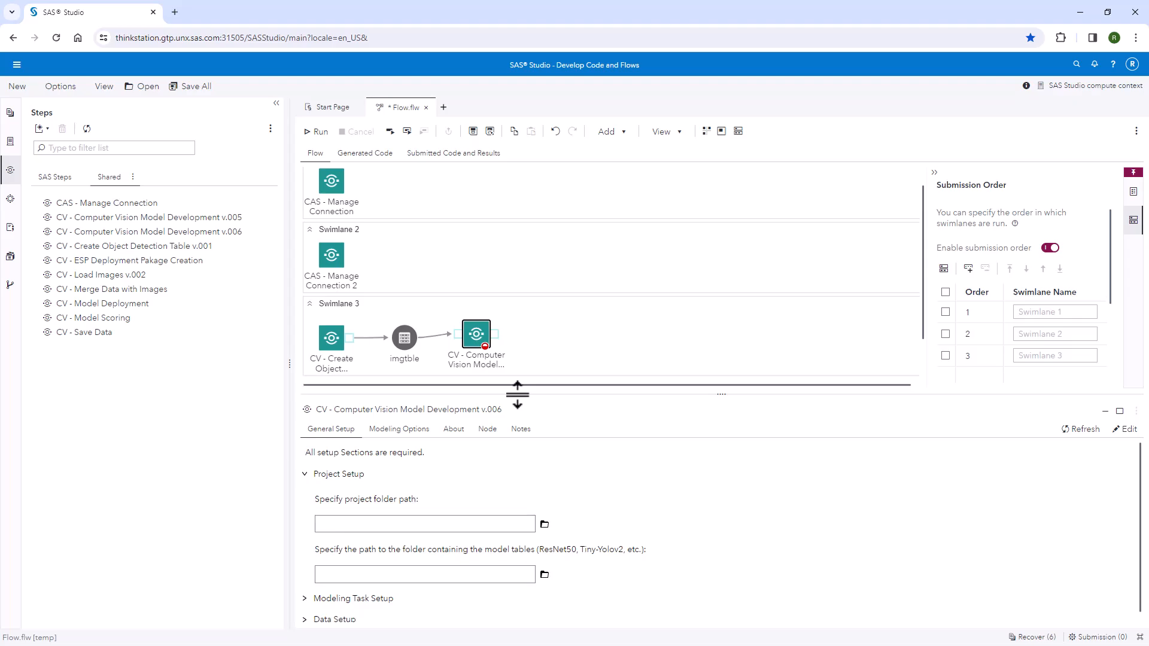
Step: Set the model development node's project folder path to the Original ShuffleNetV2 with 416 by 416 folder under sasdata/Demos
left_click(545, 525)
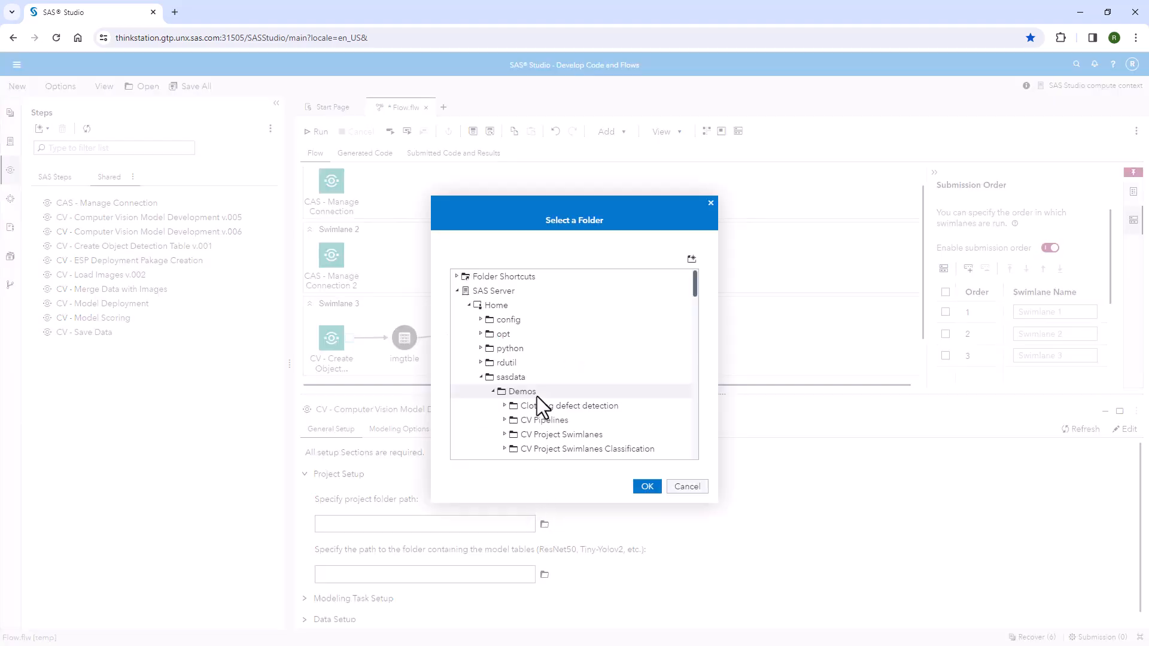
scroll(555, 413, "down", 3)
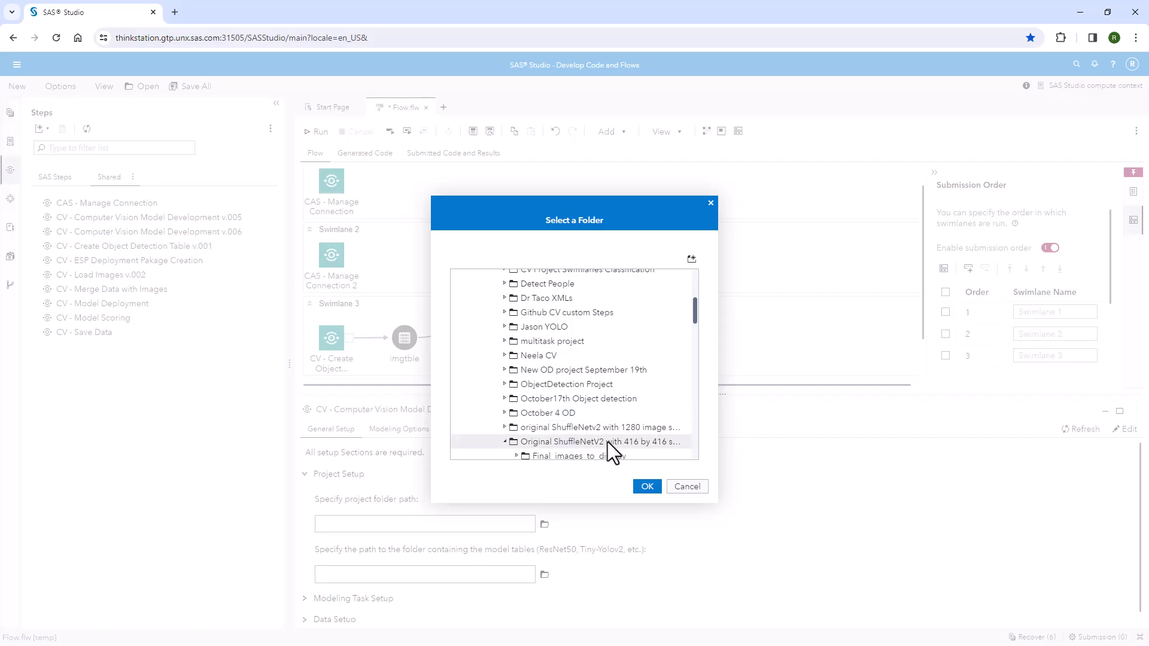
left_click(648, 487)
Step: Set the path of the folder containing the model tables to the Models/Pretrained server folder
scroll(587, 573, "down", 1)
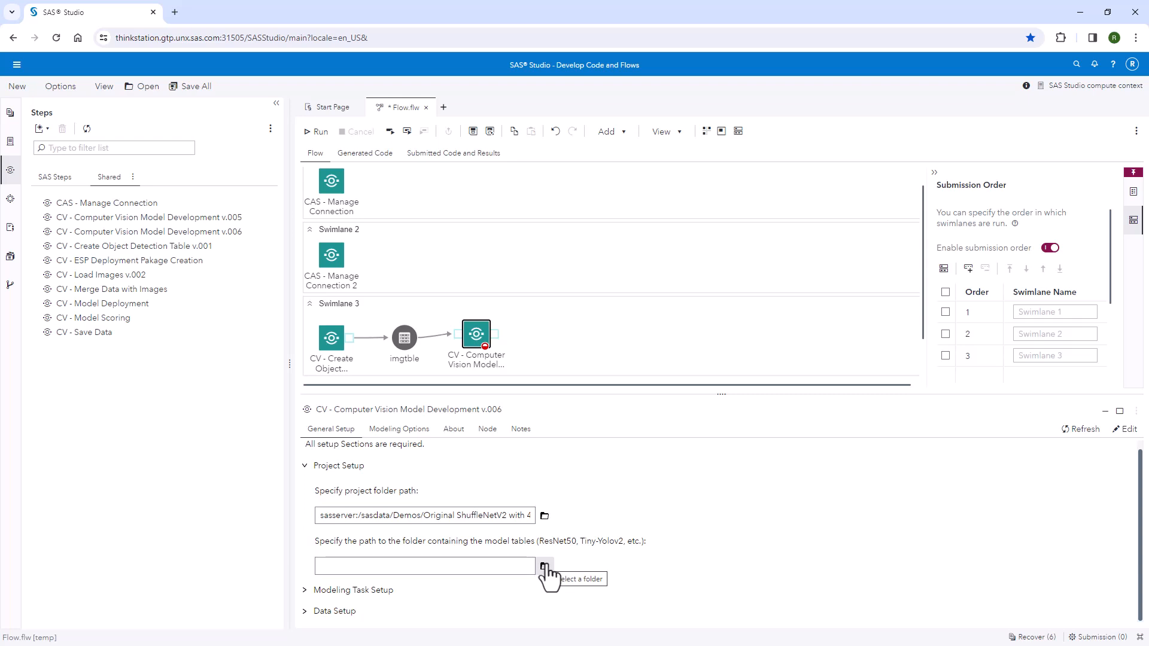
left_click(545, 567)
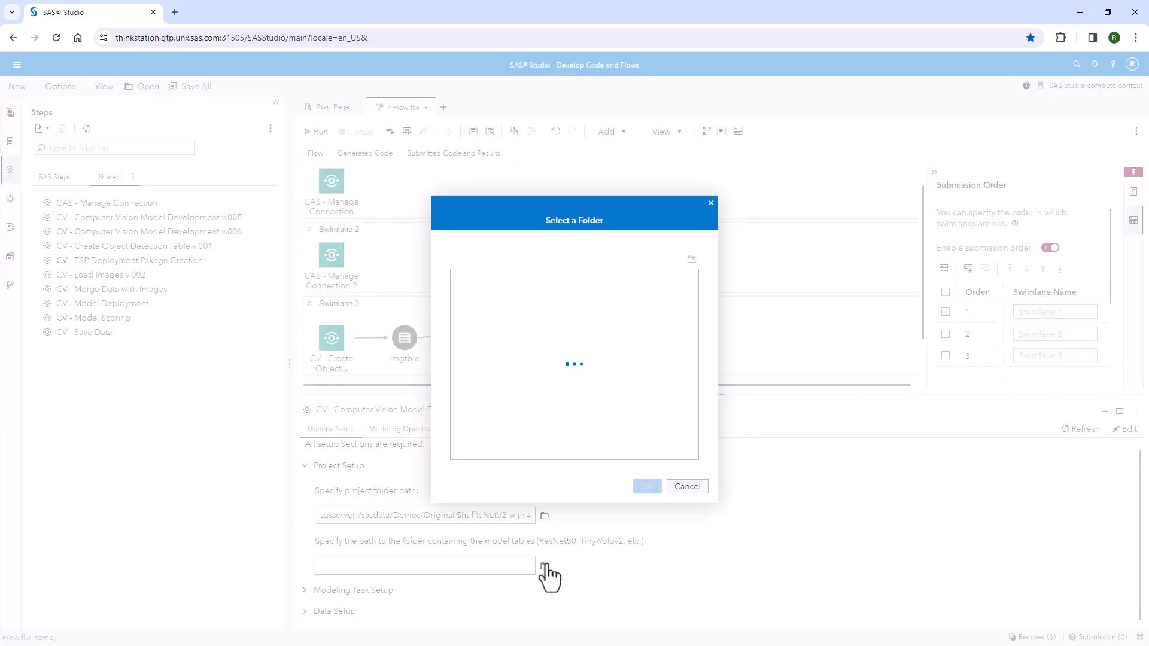
scroll(526, 389, "down", 5)
scroll(515, 401, "down", 10)
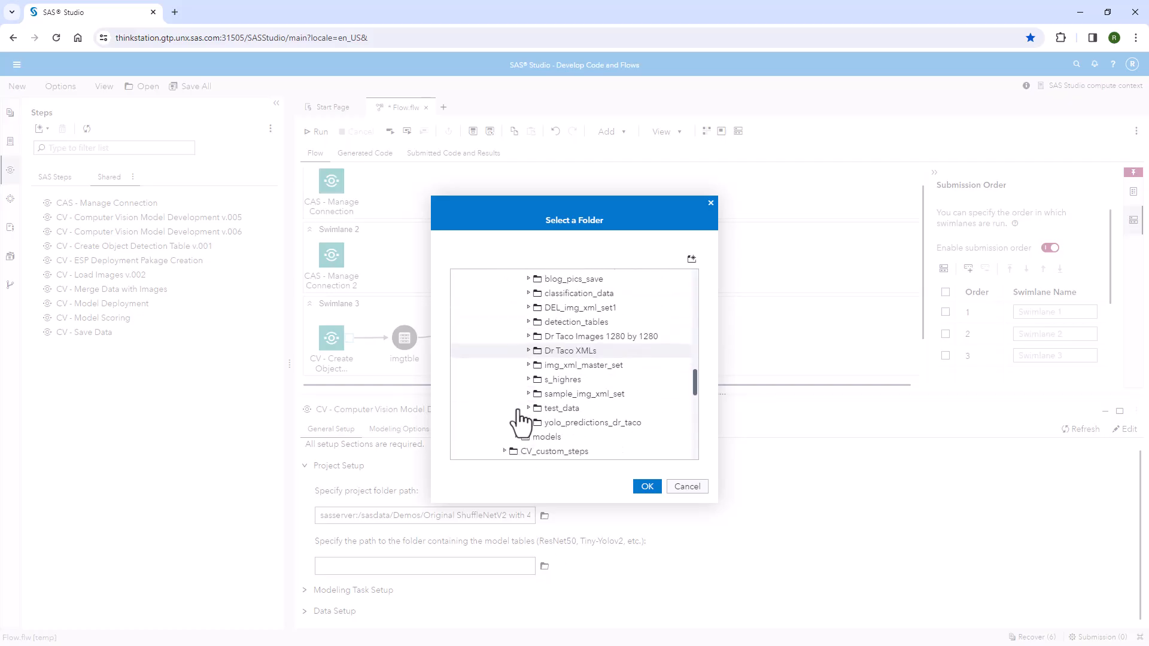
scroll(508, 413, "down", 3)
left_click(504, 402)
left_click(538, 416)
left_click(649, 487)
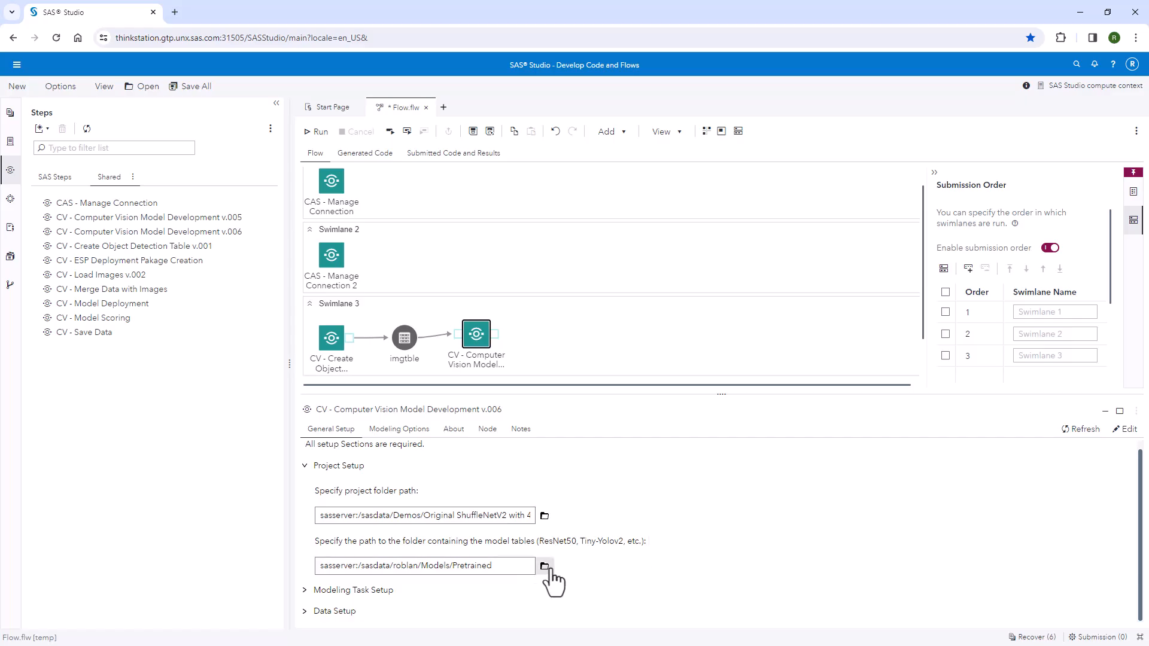
Step: Browse the server files to the Models/Pretrained folder and examine its ResNet50, ShuffleNetV2 and Tiny-Yolov2 model files
left_click(491, 566)
left_click(11, 143)
left_click(49, 191)
left_click(61, 263)
left_click(73, 363)
scroll(84, 419, "down", 3)
left_click(85, 426)
left_click(97, 441)
scroll(209, 494, "down", 4)
scroll(209, 494, "down", 2)
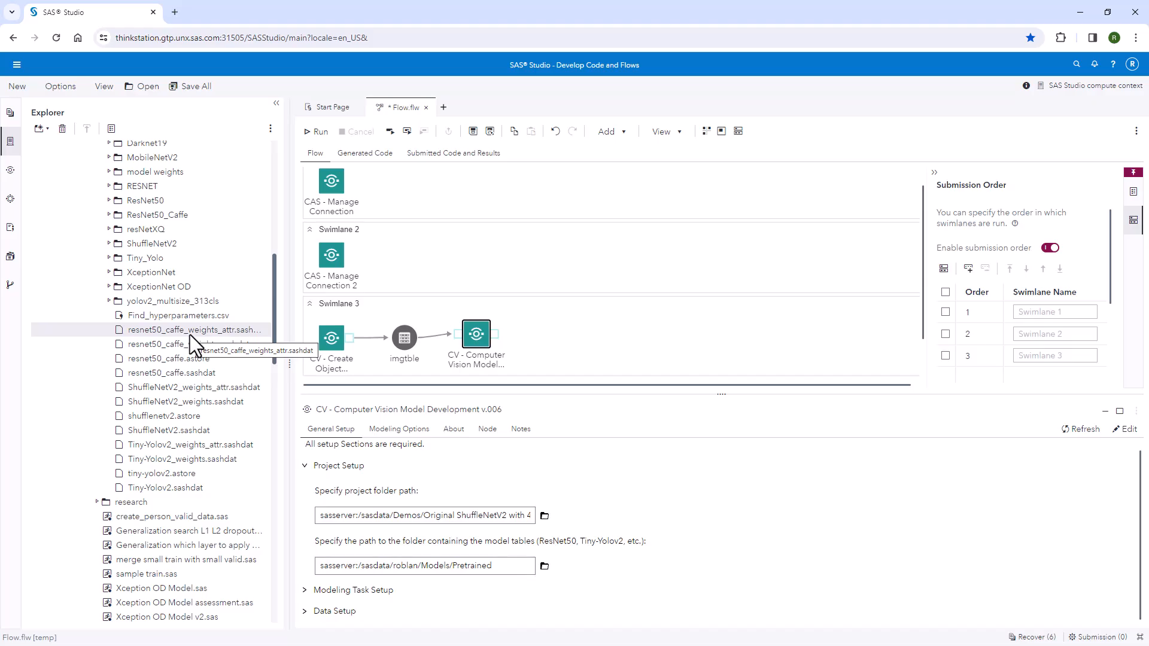
left_click_drag(291, 321, 402, 328)
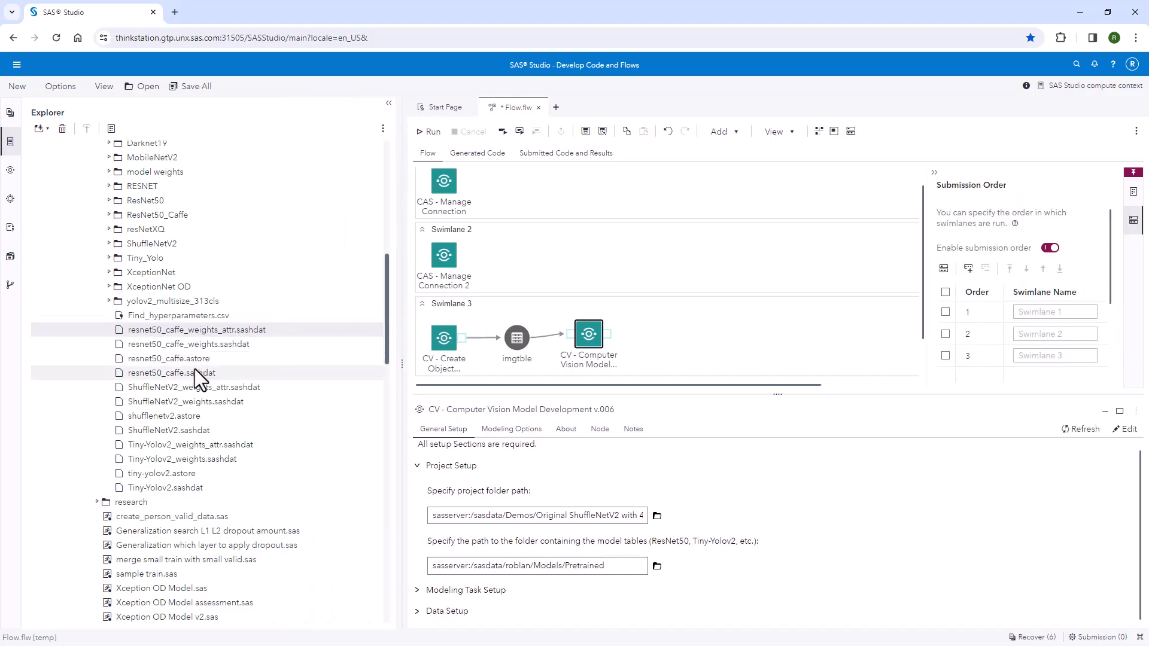
left_click(206, 329)
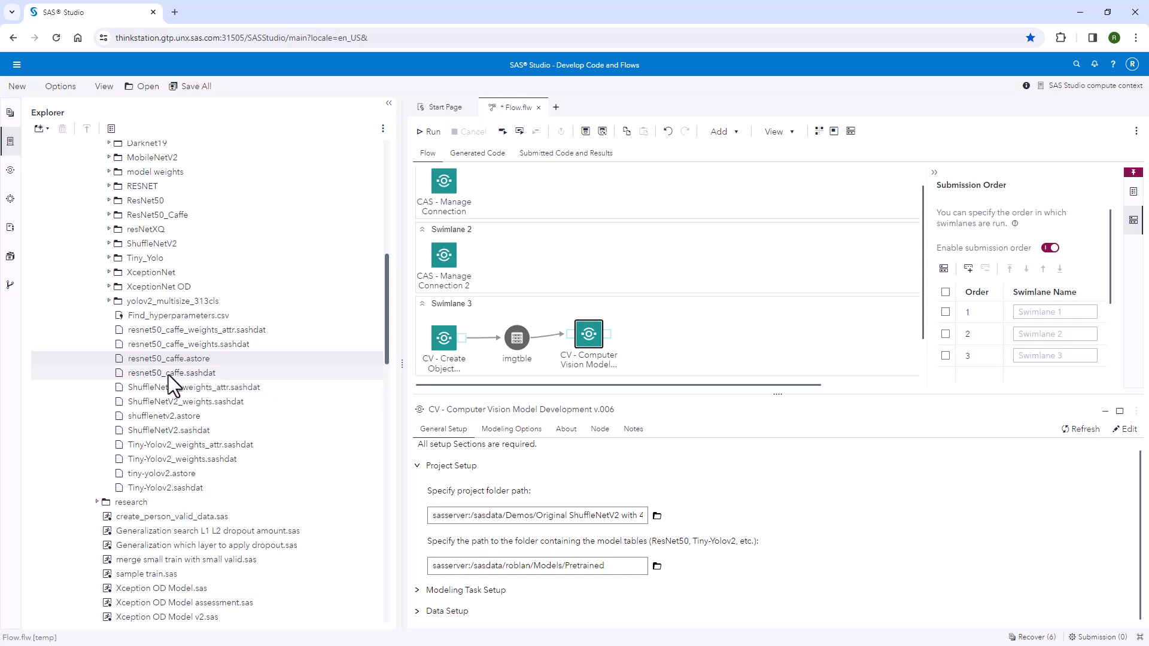
left_click(167, 374)
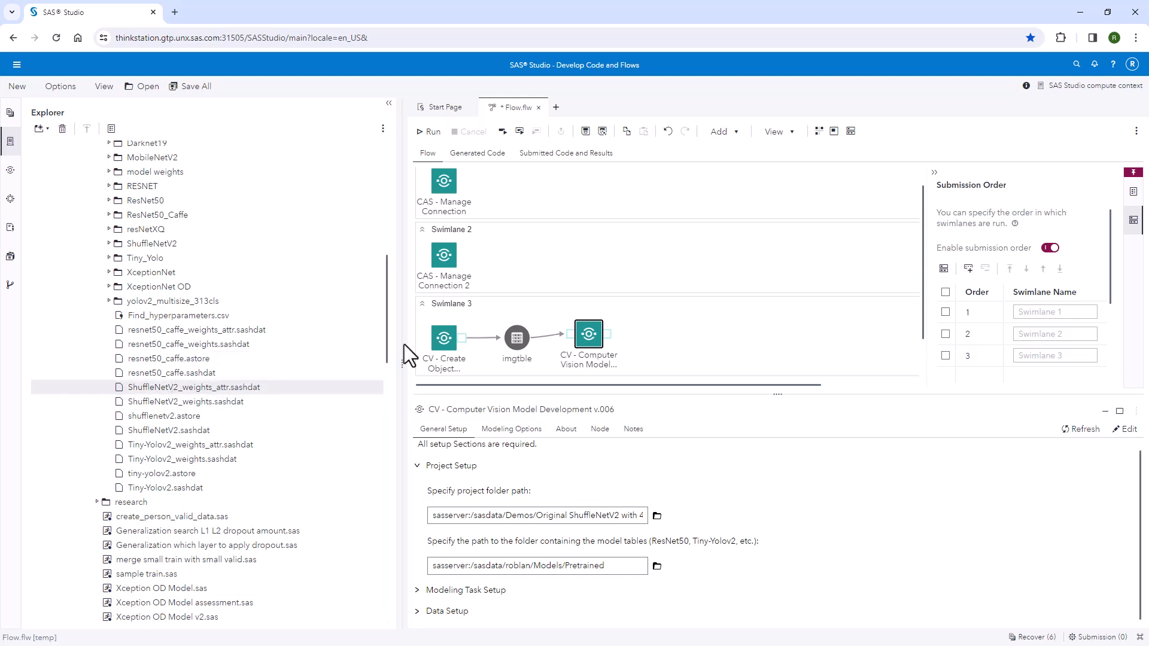
left_click(389, 104)
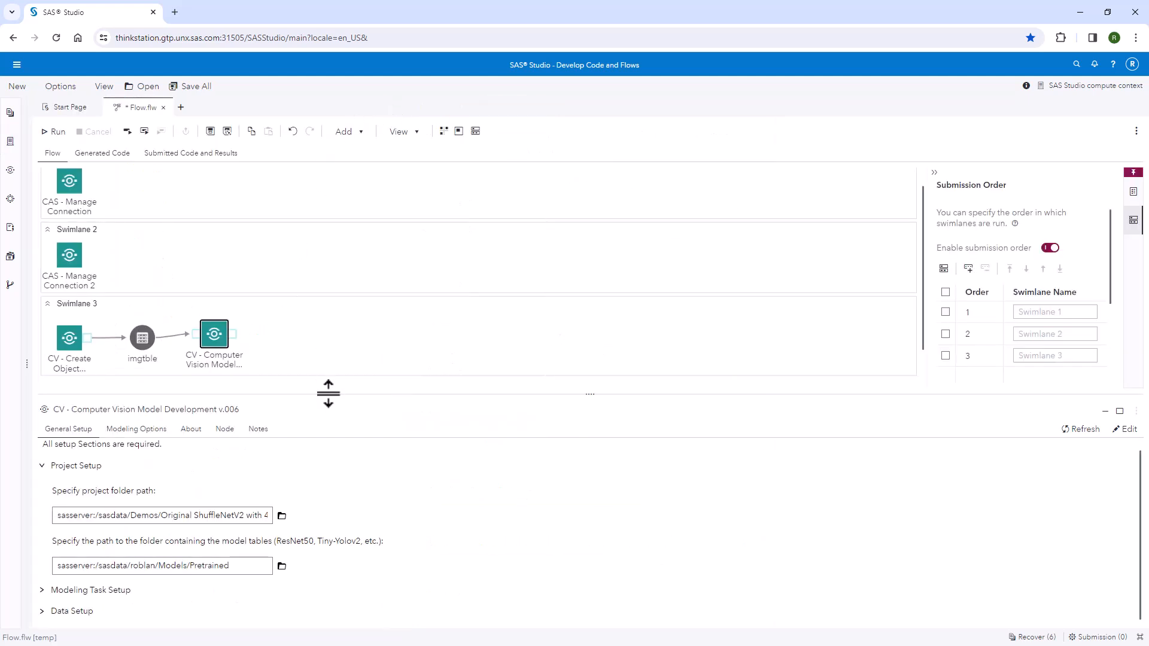
Step: Set the modeling task to Object Detection and the Use GPUs option to True in the Modeling Task Setup
left_click_drag(326, 393, 326, 389)
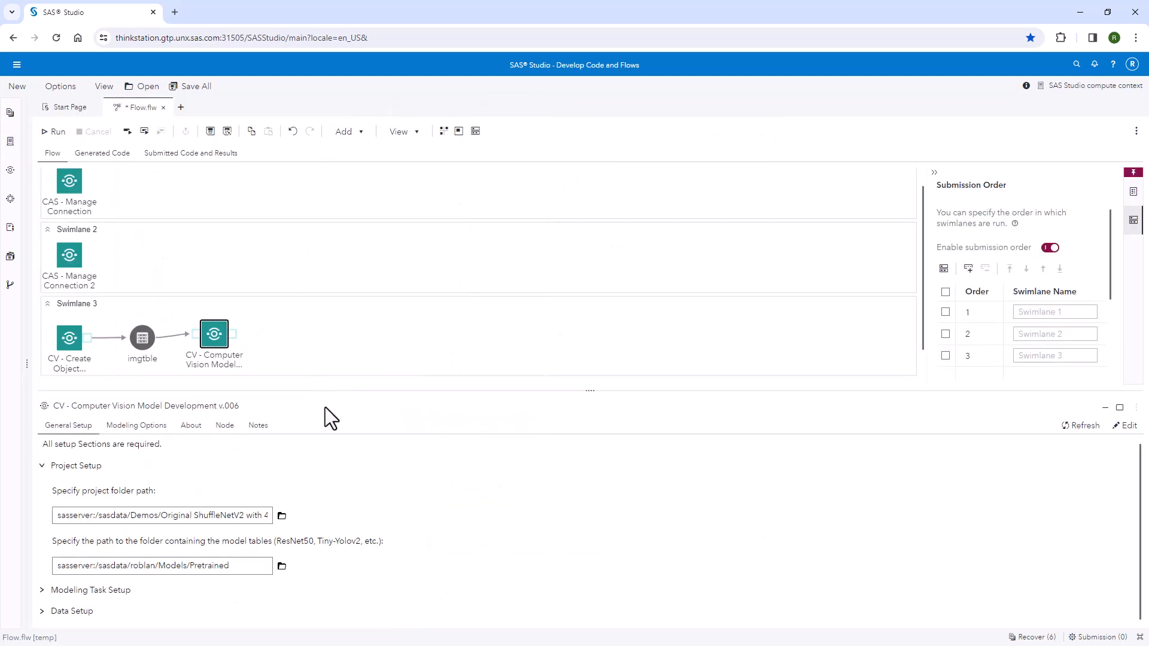
left_click(42, 591)
scroll(315, 595, "down", 2)
left_click(281, 520)
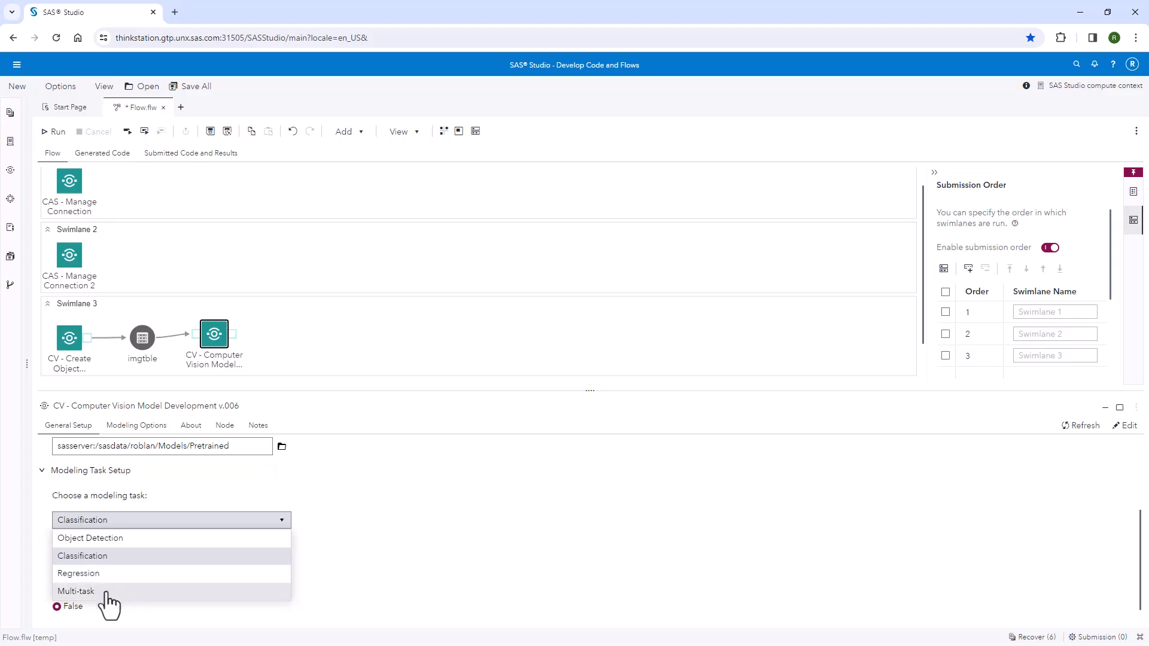
left_click(136, 538)
scroll(297, 539, "down", 1)
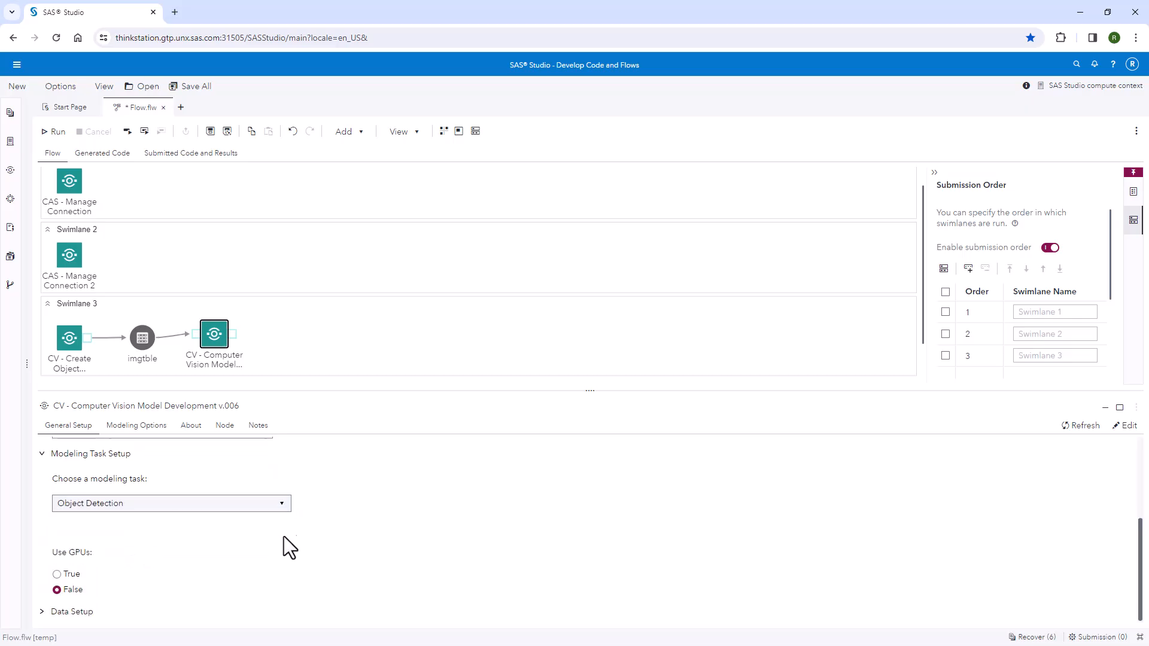
left_click(57, 574)
Step: Expand the Data Setup section and examine the name of the variable containing the image binary large object
left_click(44, 612)
scroll(336, 554, "down", 2)
scroll(336, 554, "down", 1)
scroll(336, 533, "up", 1)
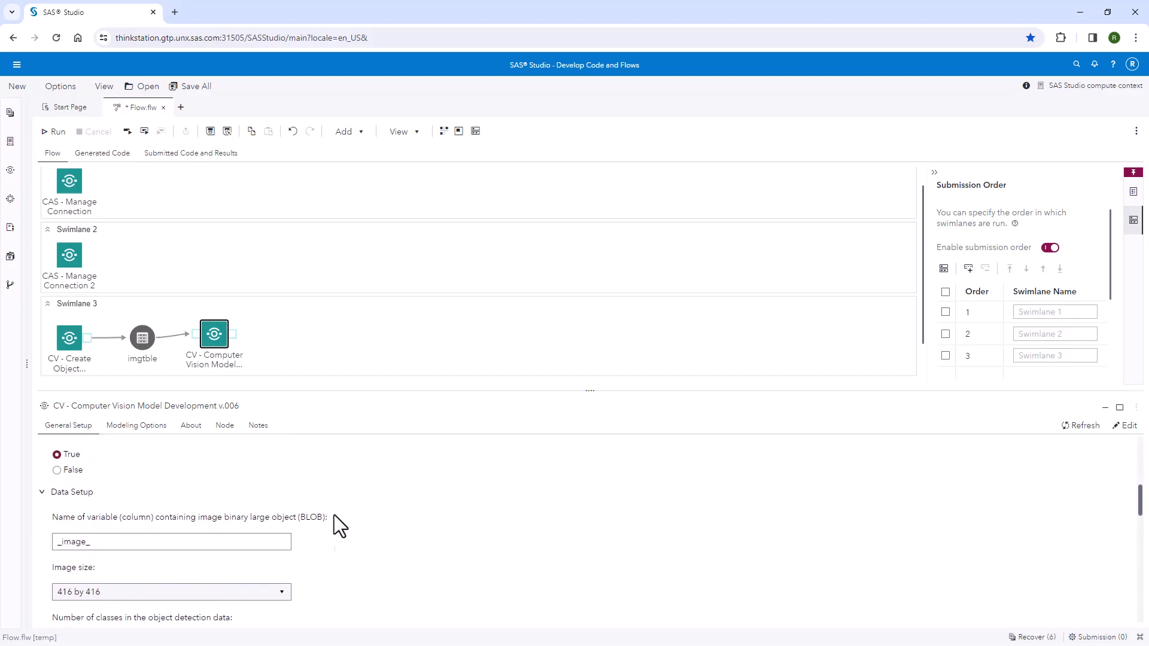
left_click_drag(343, 392, 351, 259)
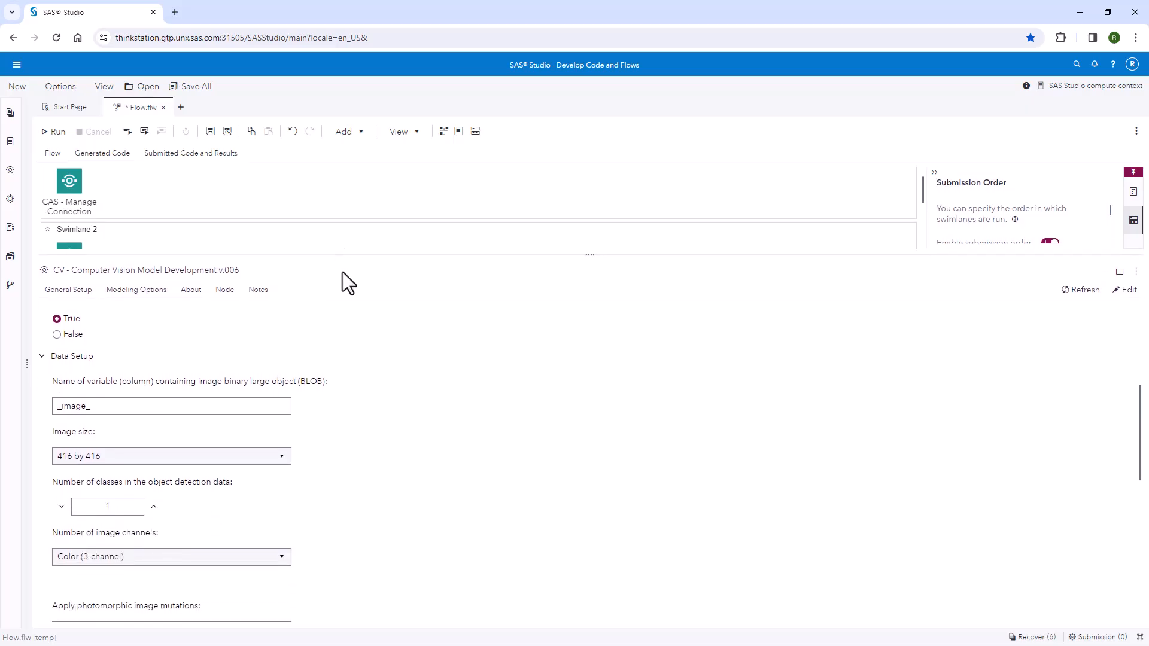
double_click(106, 406)
left_click(107, 407)
double_click(108, 407)
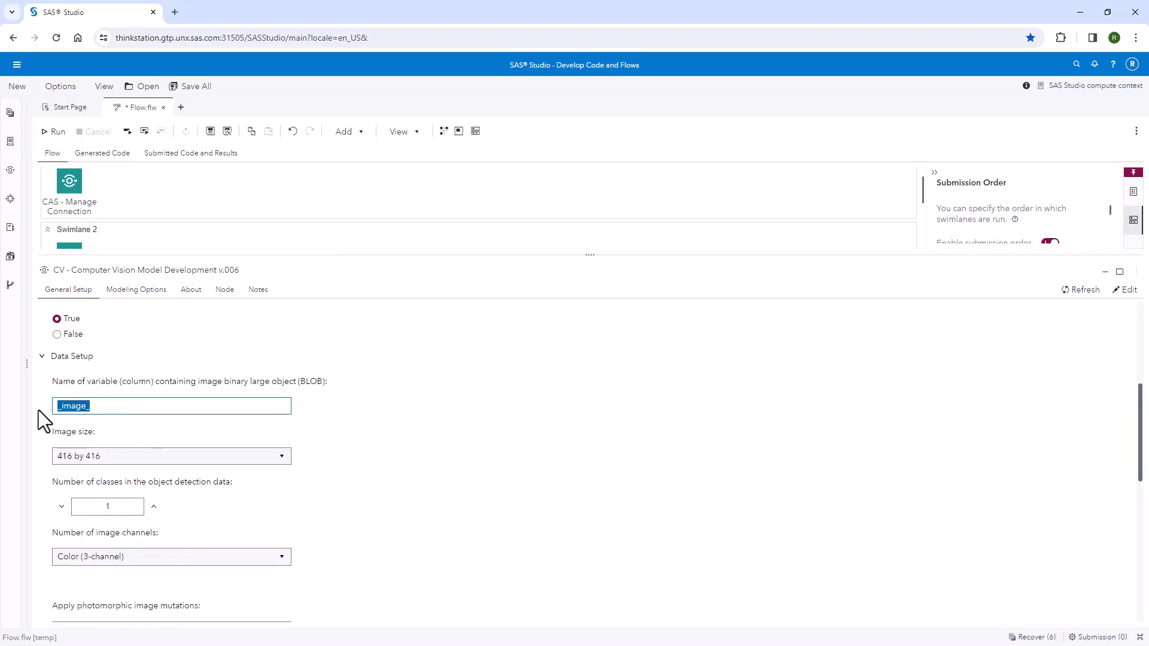
left_click(140, 406)
Step: Select 416 by 416 as the image size in the Data Setup and enlarge the flow canvas area above the step options
left_click(285, 460)
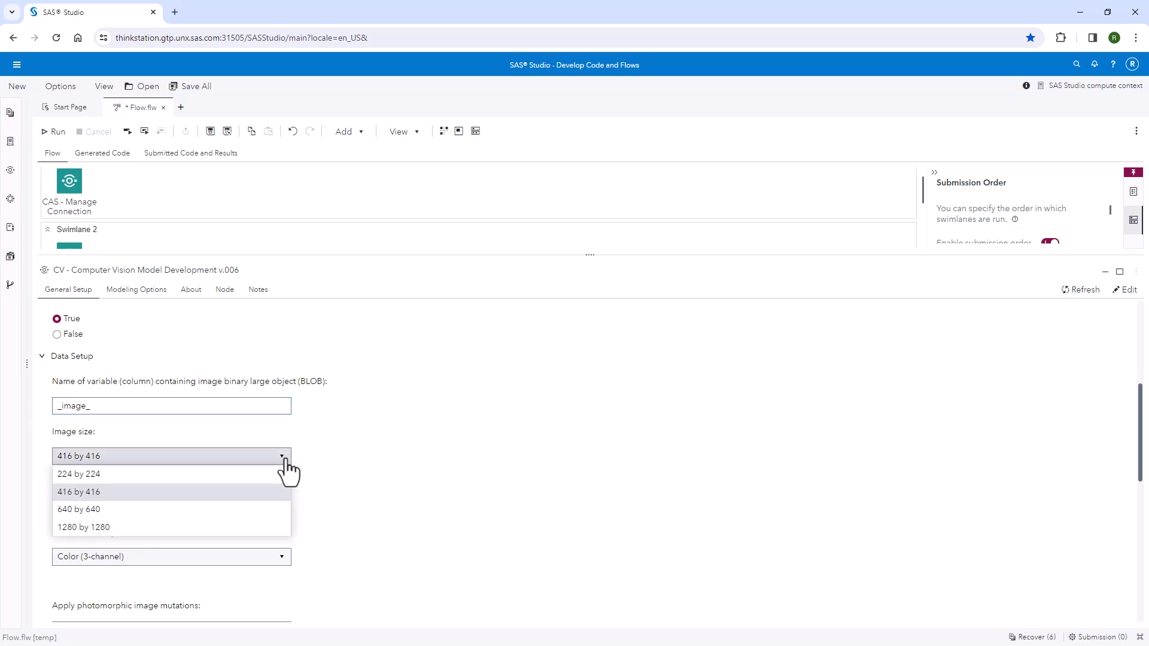
left_click(106, 495)
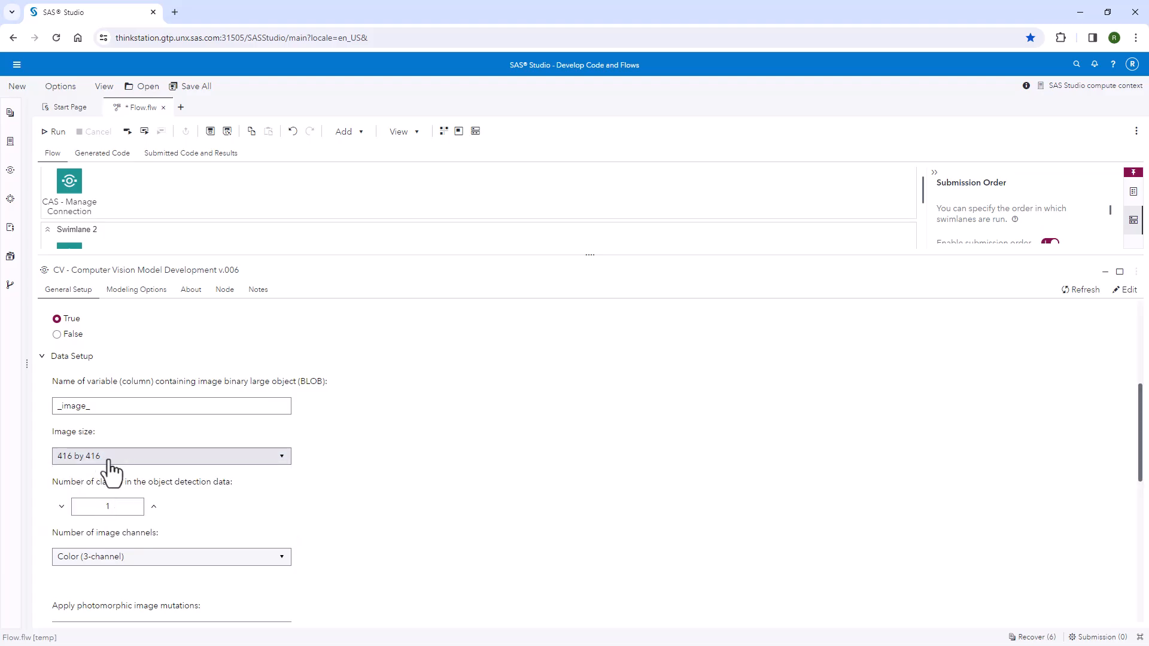
left_click_drag(363, 257, 372, 415)
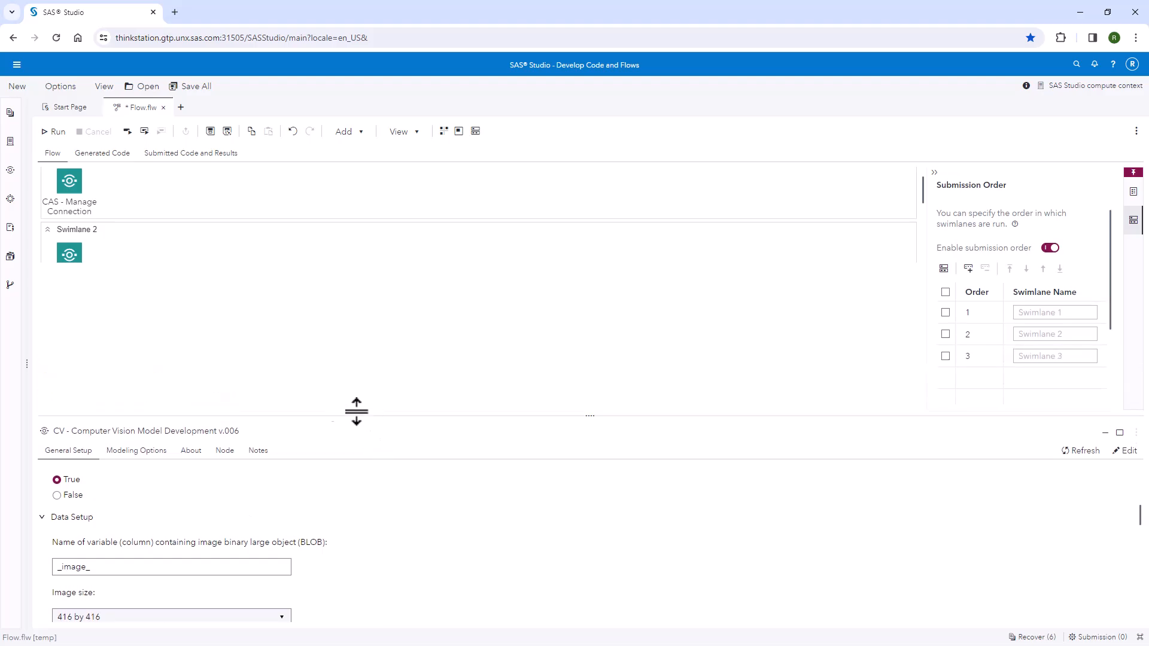
left_click_drag(259, 414, 255, 353)
scroll(333, 489, "down", 1)
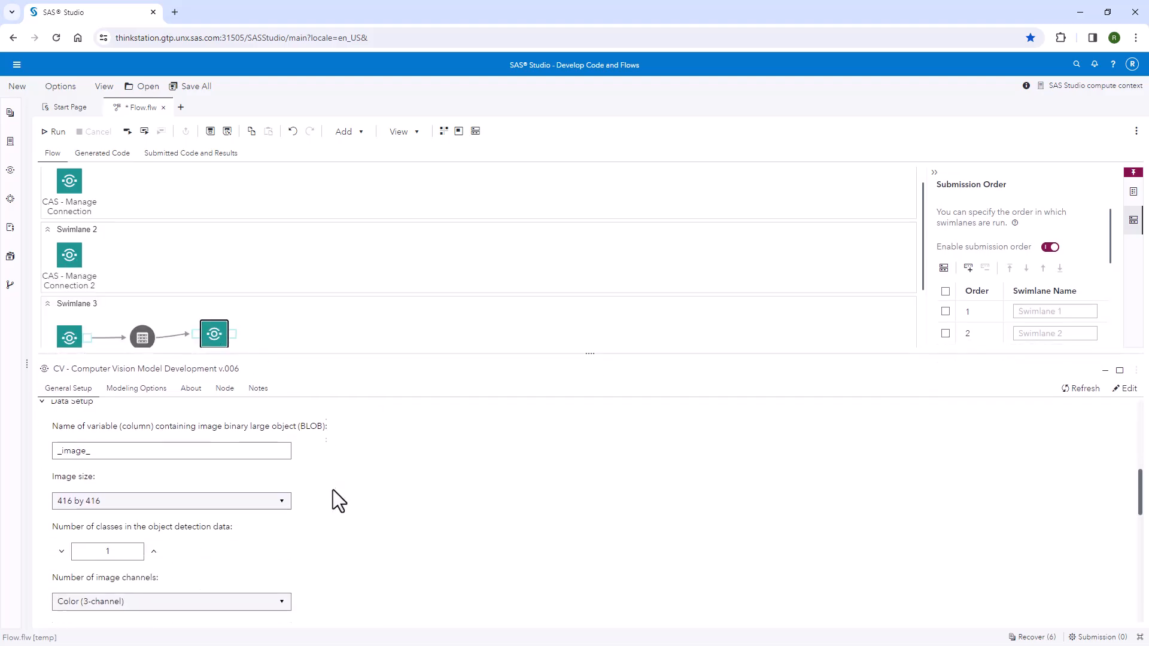
left_click(275, 500)
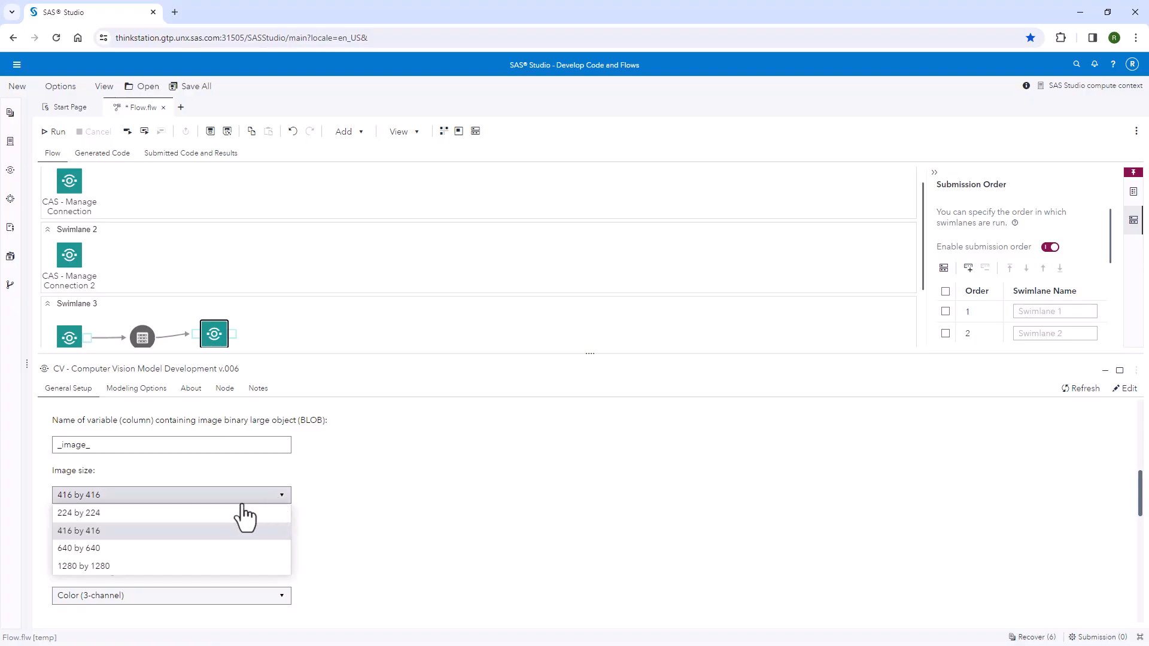
left_click(108, 534)
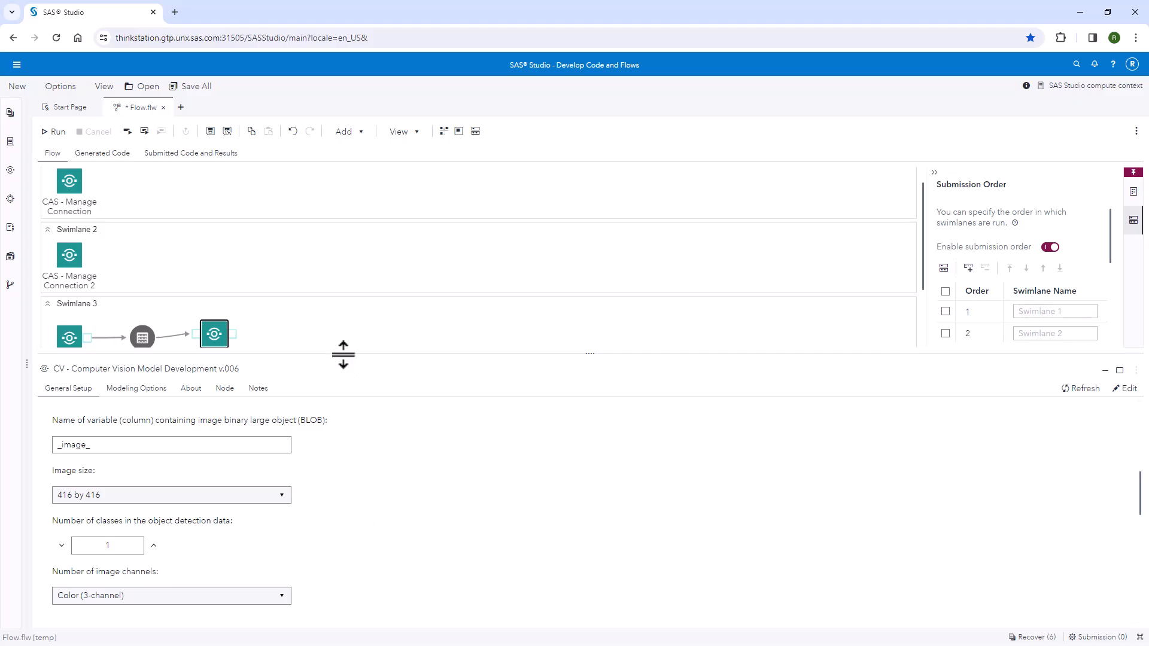
Step: Examine the number of classes in the object detection data and the available options for the number of image channels
scroll(343, 520, "down", 1)
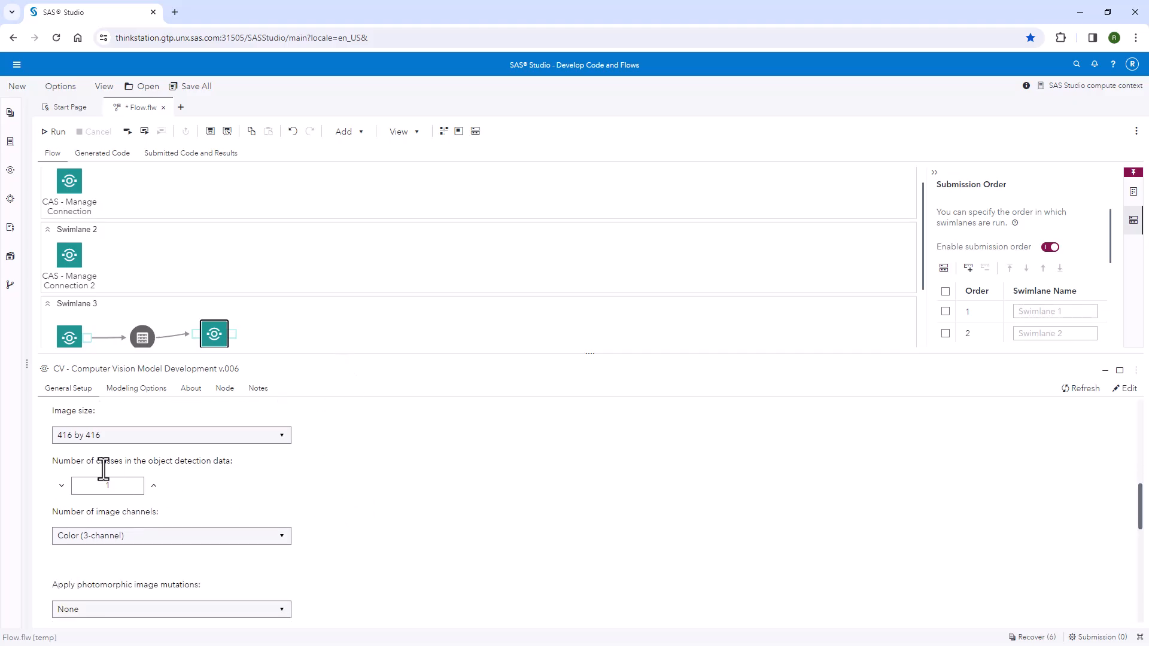
left_click_drag(51, 461, 235, 462)
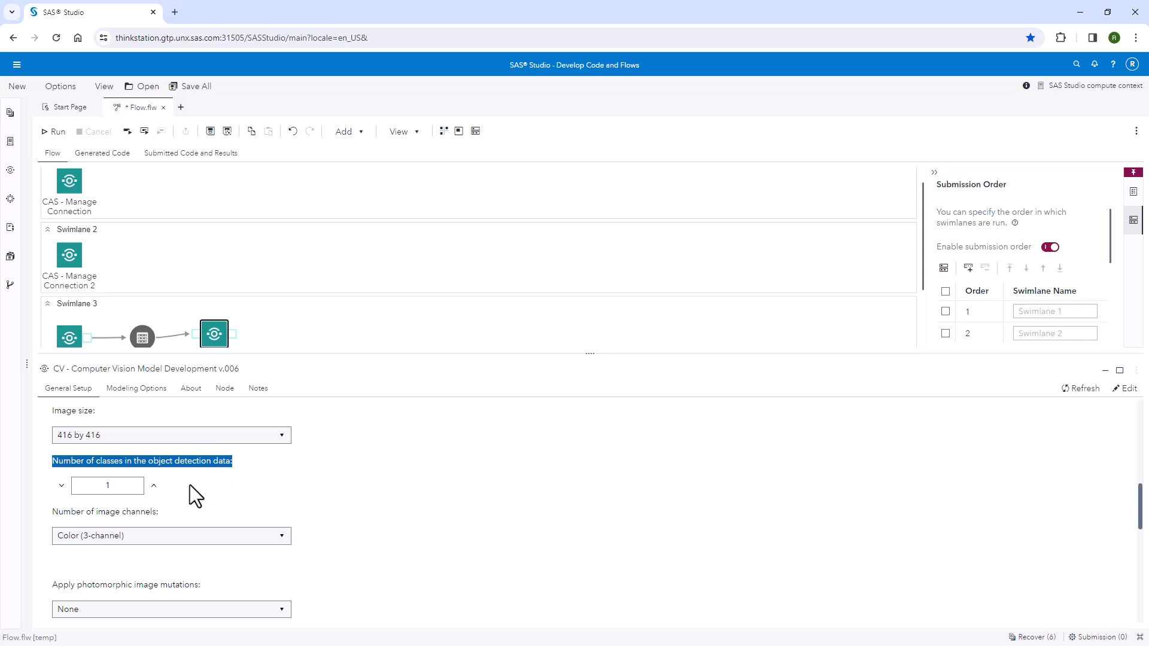
scroll(331, 515, "down", 1)
left_click_drag(54, 452, 173, 453)
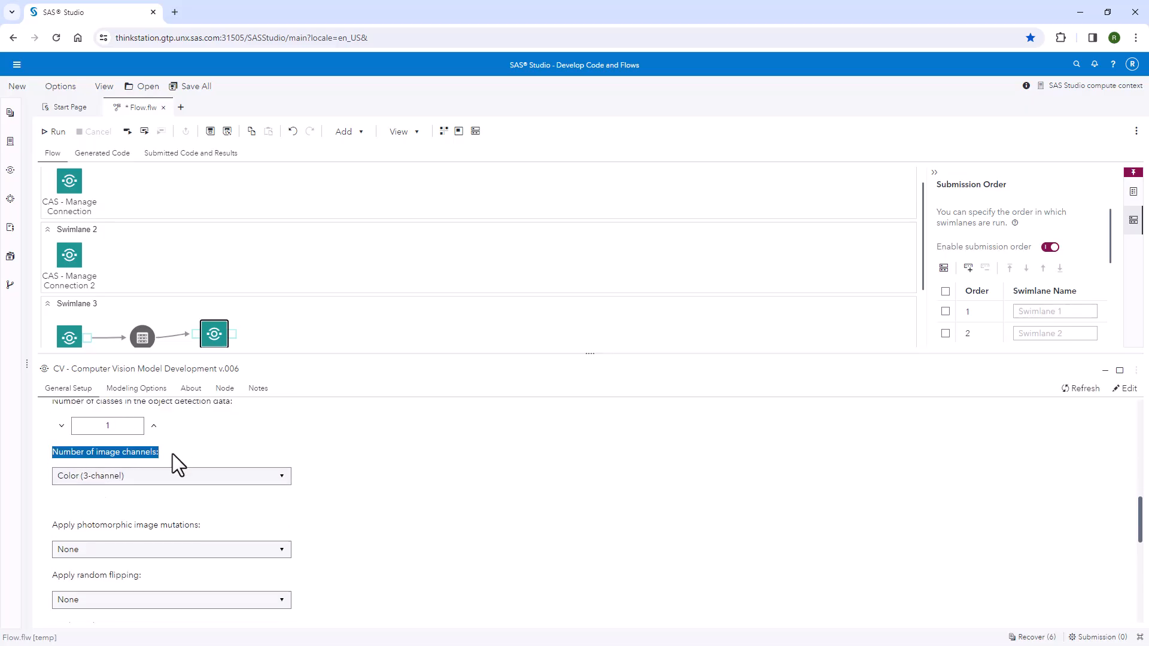
scroll(360, 477, "down", 1)
left_click(279, 423)
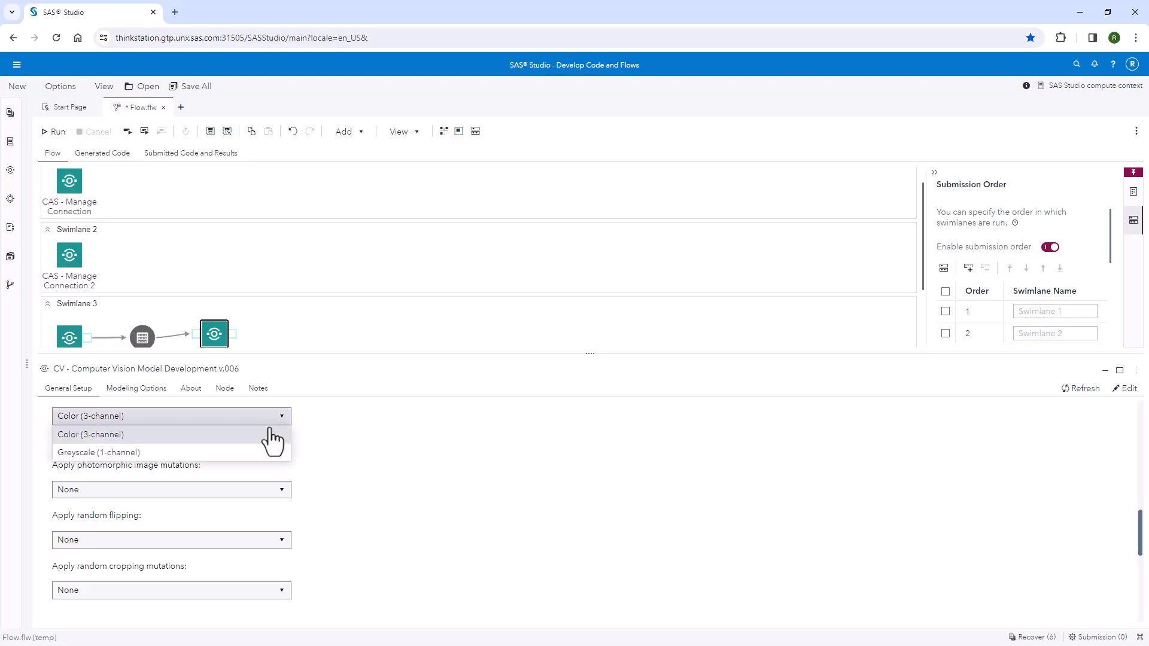
left_click(357, 493)
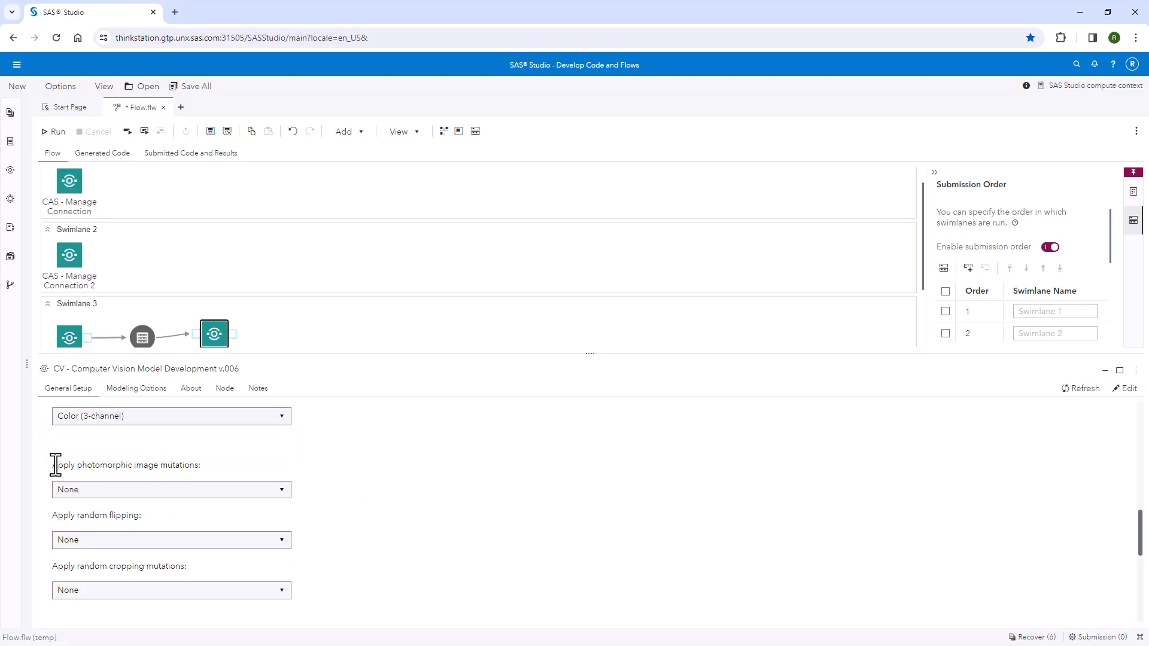
Step: Set the photomorphic image mutations to Random mutation and the random flipping to Both horizontal and vertical
left_click_drag(54, 465, 194, 465)
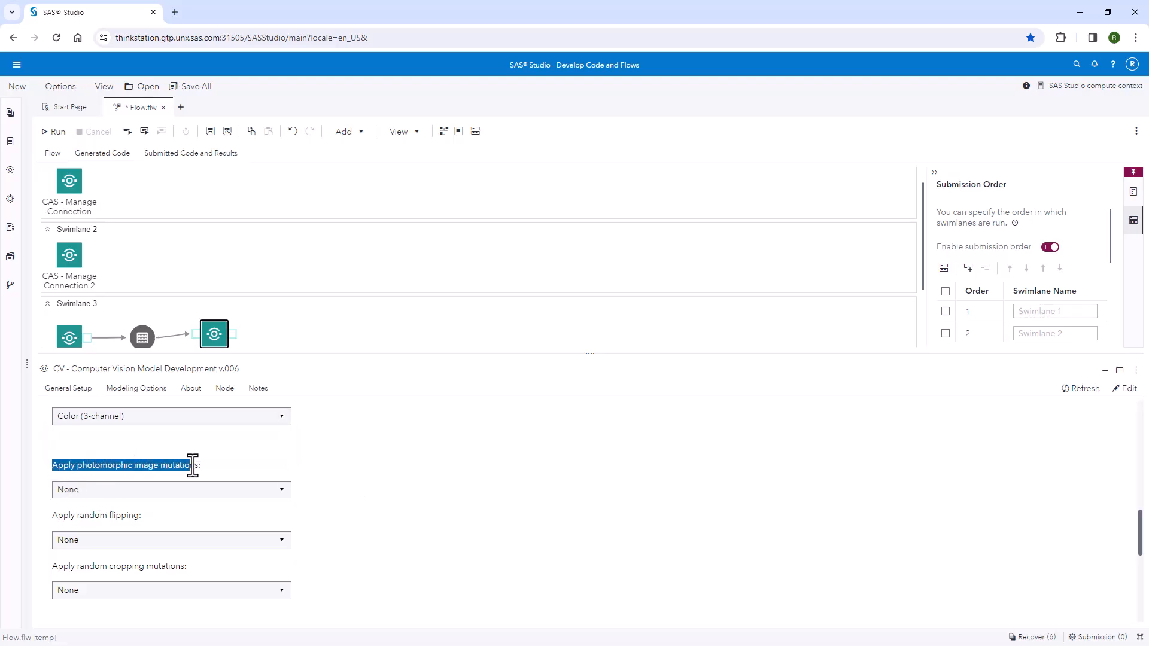
left_click(52, 516)
left_click_drag(52, 516, 150, 521)
left_click_drag(52, 567, 178, 567)
scroll(358, 505, "down", 1)
left_click(278, 432)
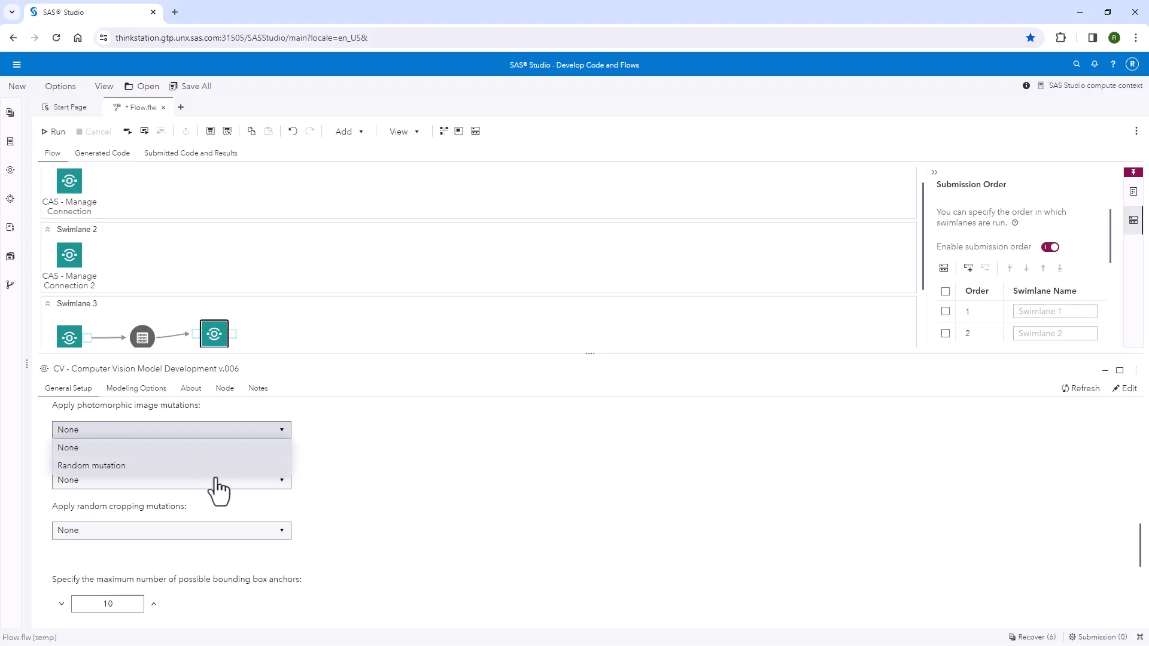
left_click(211, 469)
left_click(213, 481)
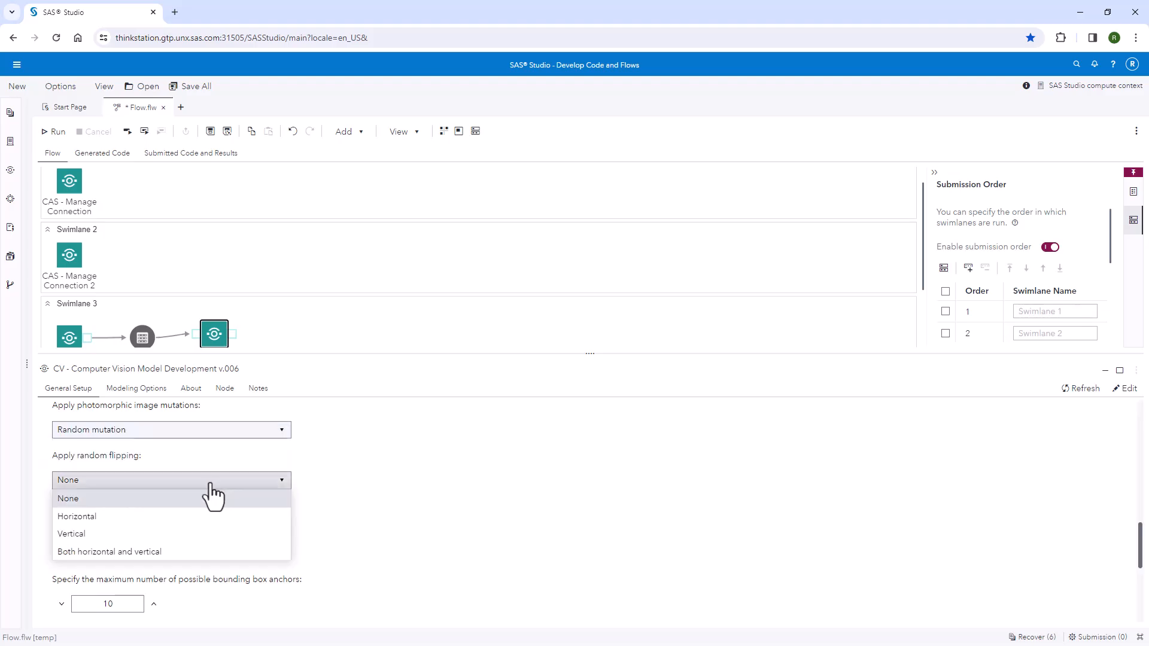
left_click(119, 553)
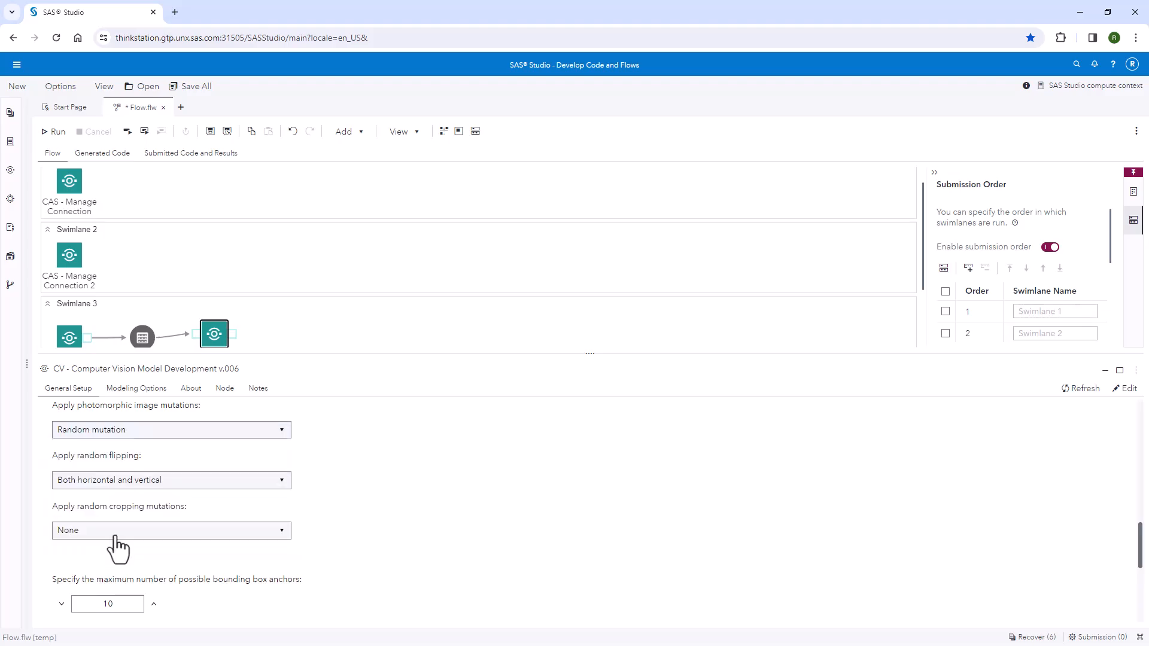
Step: Examine the maximum number of possible bounding box anchors and the criterion options for estimating how many anchors to use
scroll(429, 480, "down", 1)
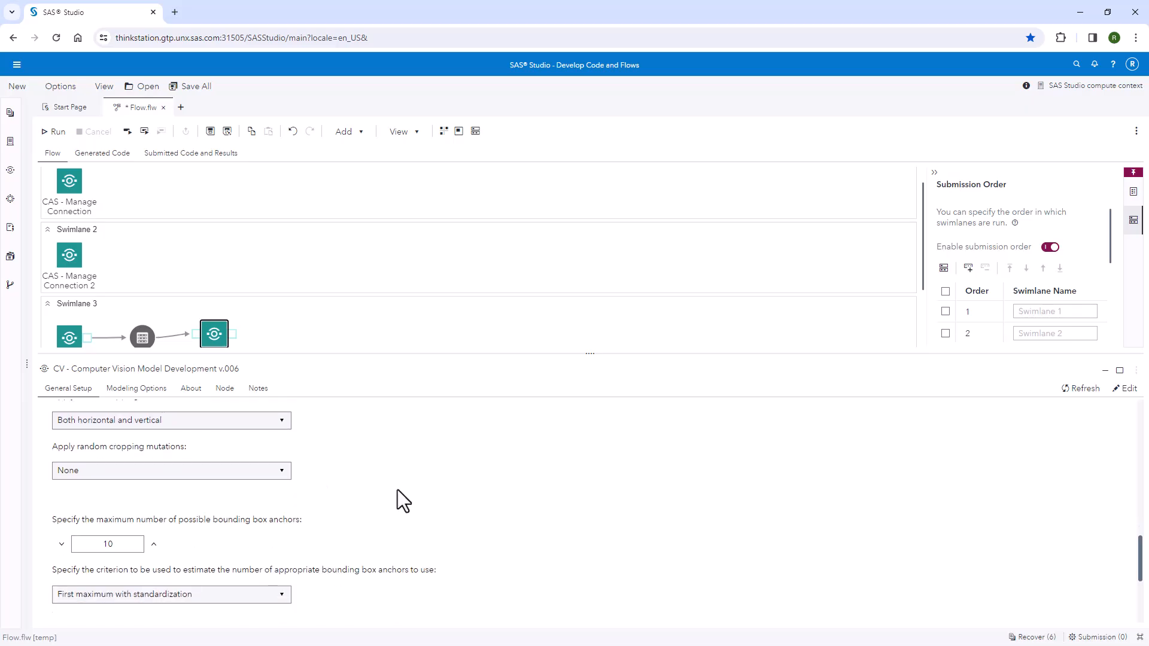
scroll(386, 498, "down", 1)
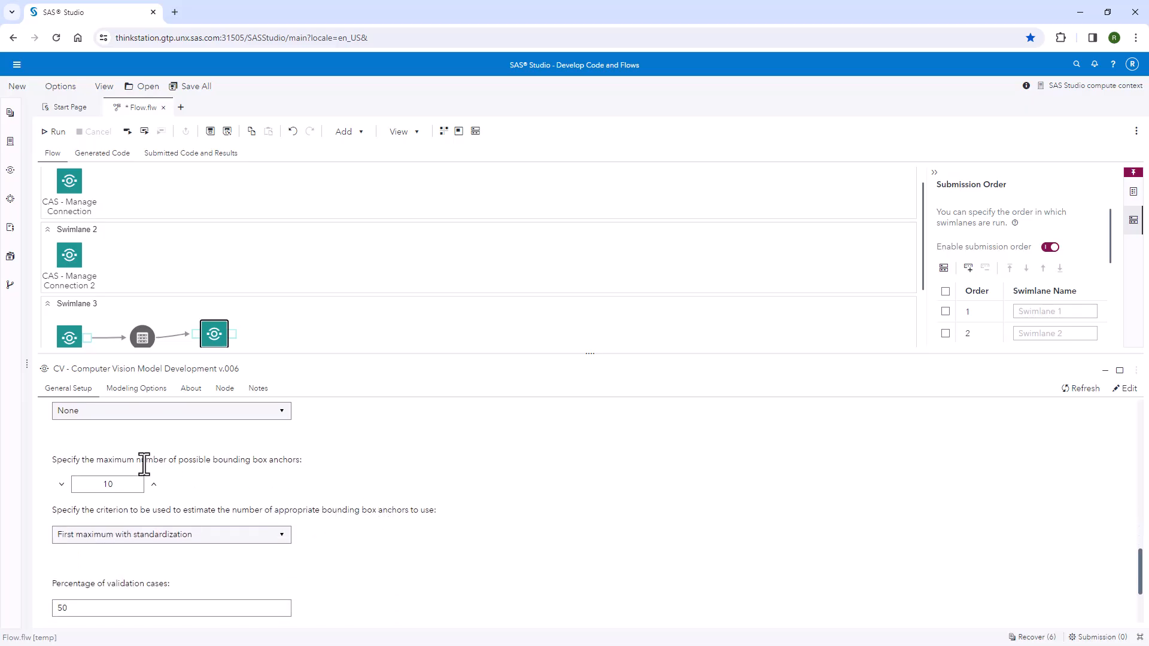
left_click_drag(52, 461, 441, 511)
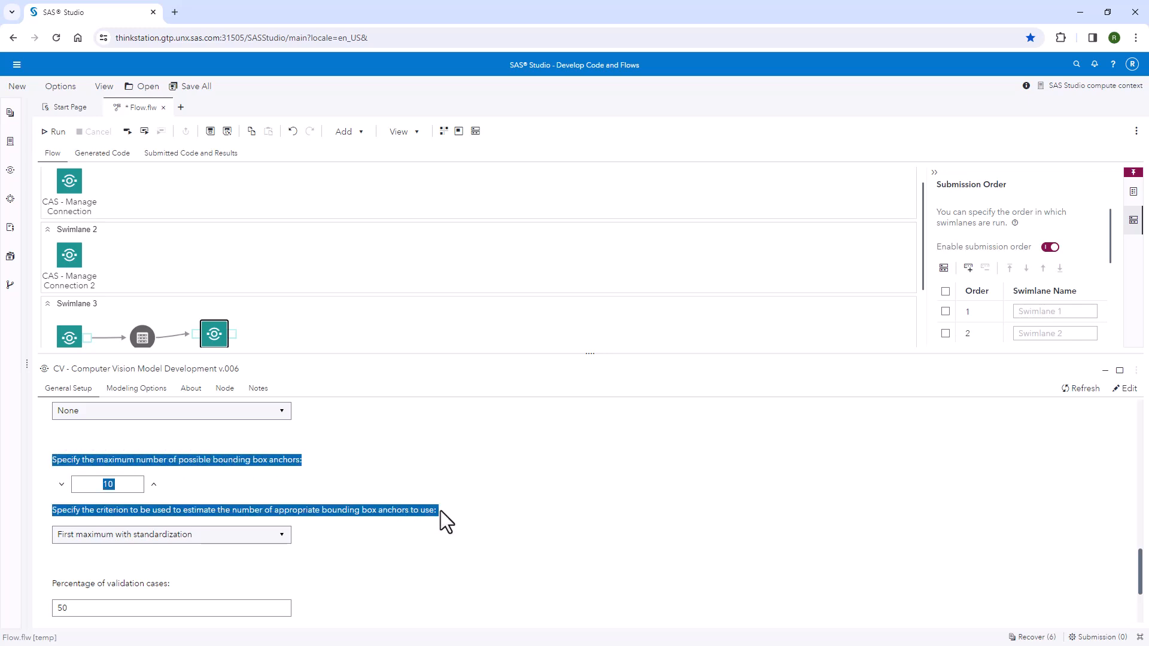
left_click(431, 509)
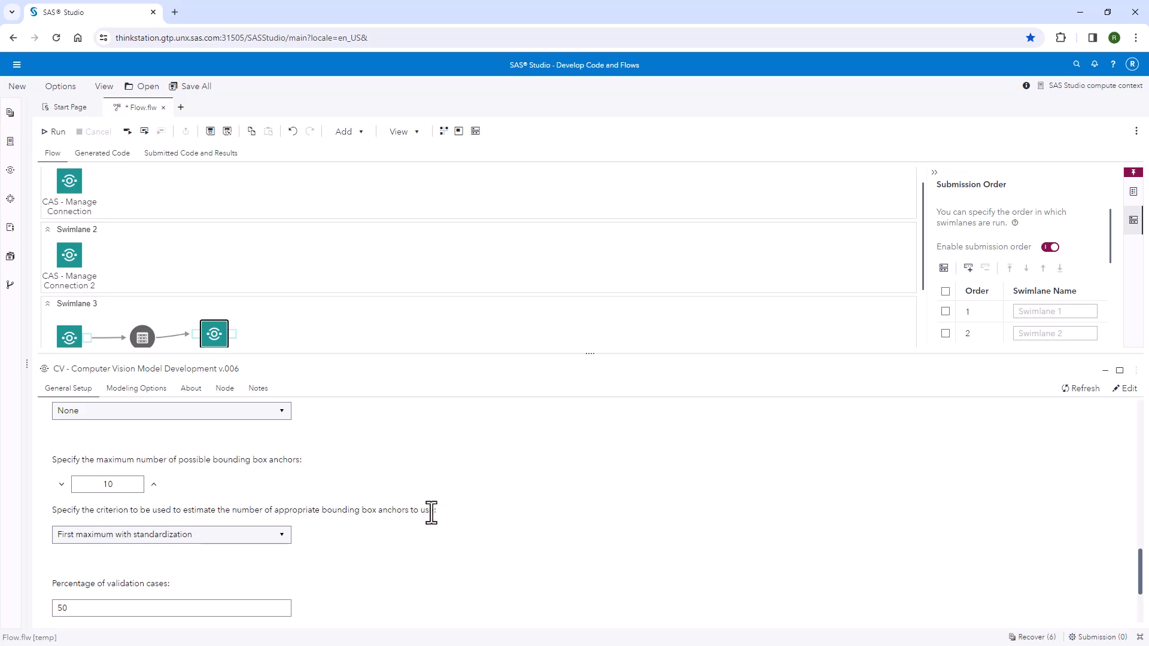
scroll(431, 513, "down", 1)
left_click_drag(436, 352, 436, 335)
scroll(359, 454, "up", 1)
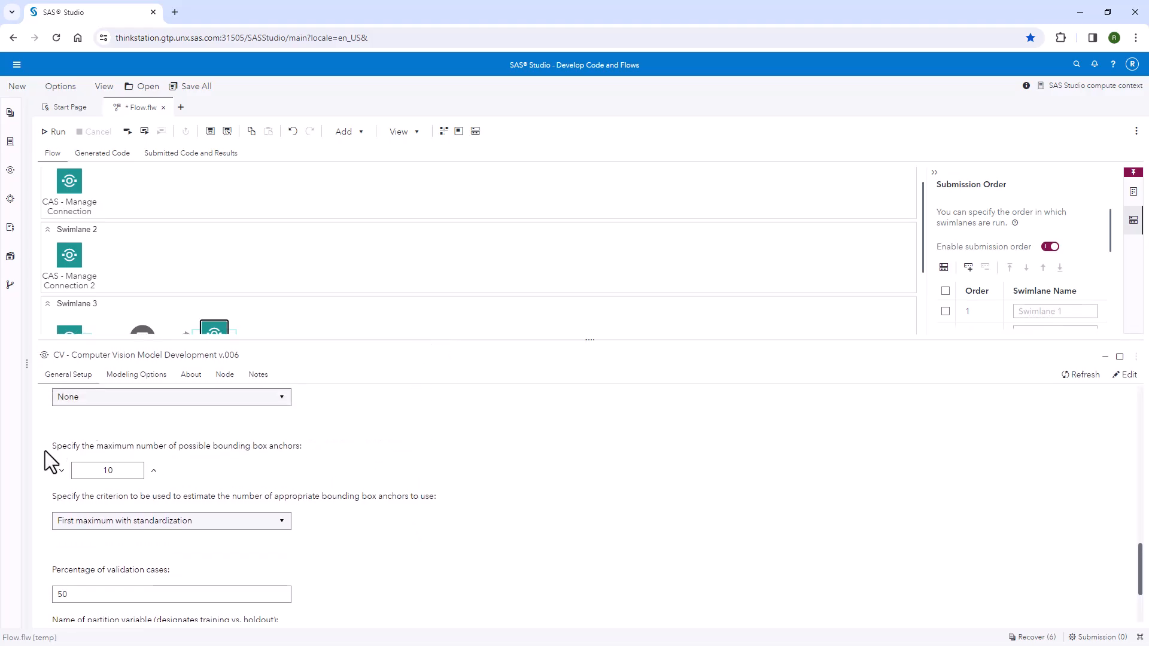
left_click_drag(55, 447, 440, 498)
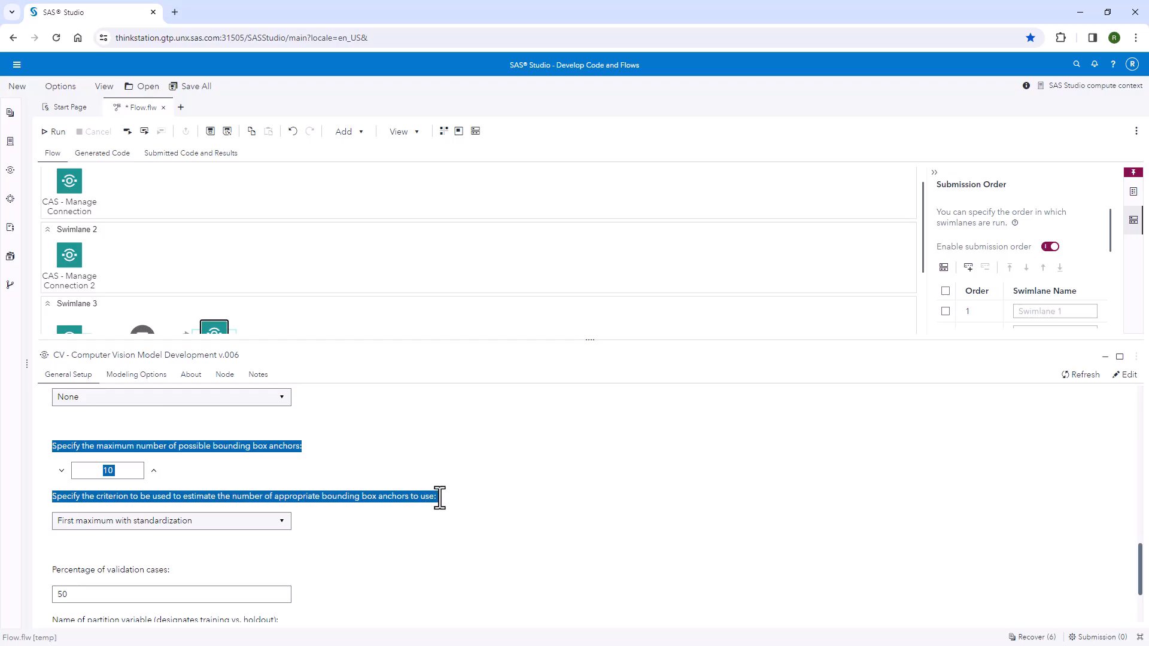
left_click(440, 498)
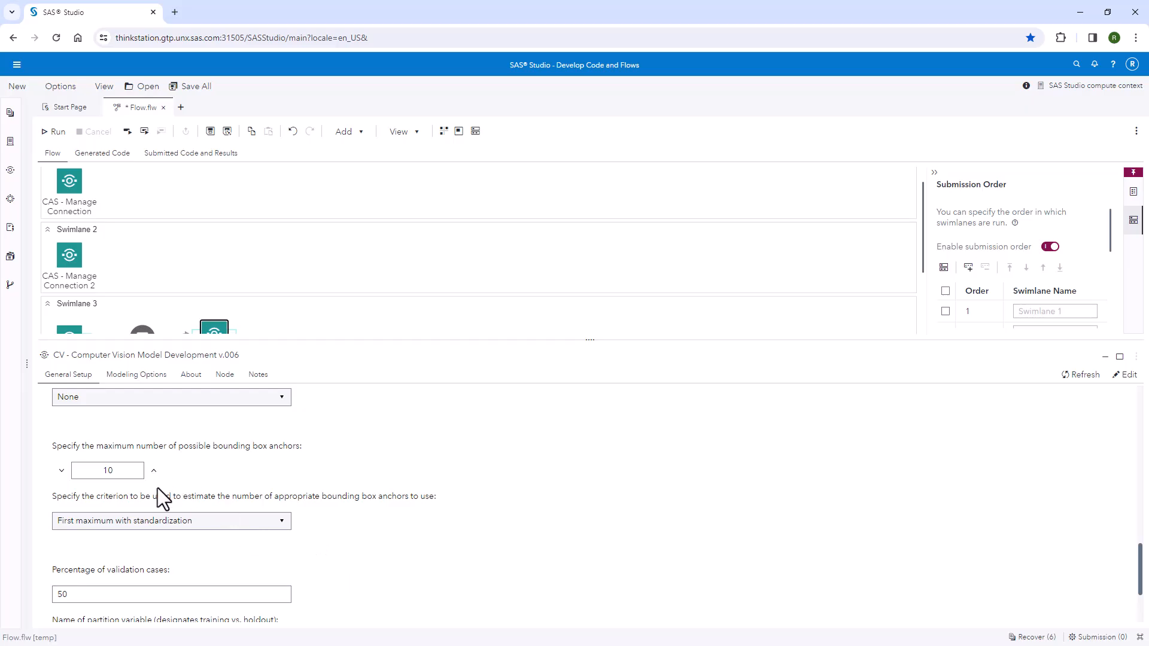
left_click(126, 521)
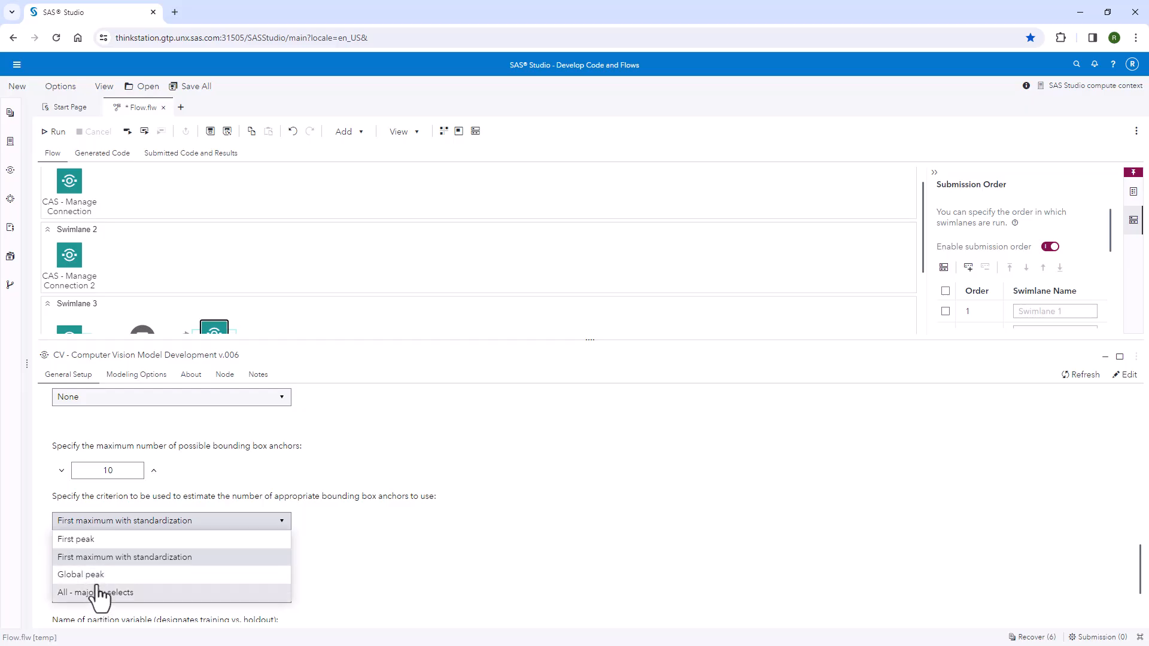
left_click(498, 554)
Step: Set the percentage of validation cases to 20
scroll(383, 557, "down", 2)
scroll(383, 557, "down", 1)
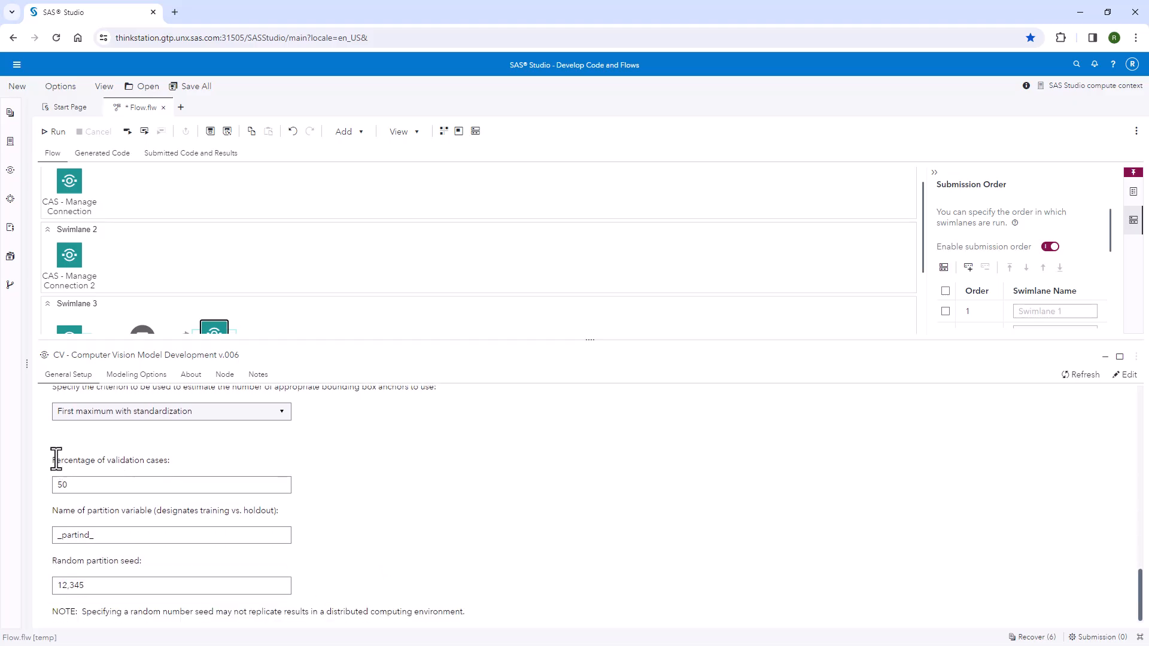
left_click_drag(52, 459, 172, 459)
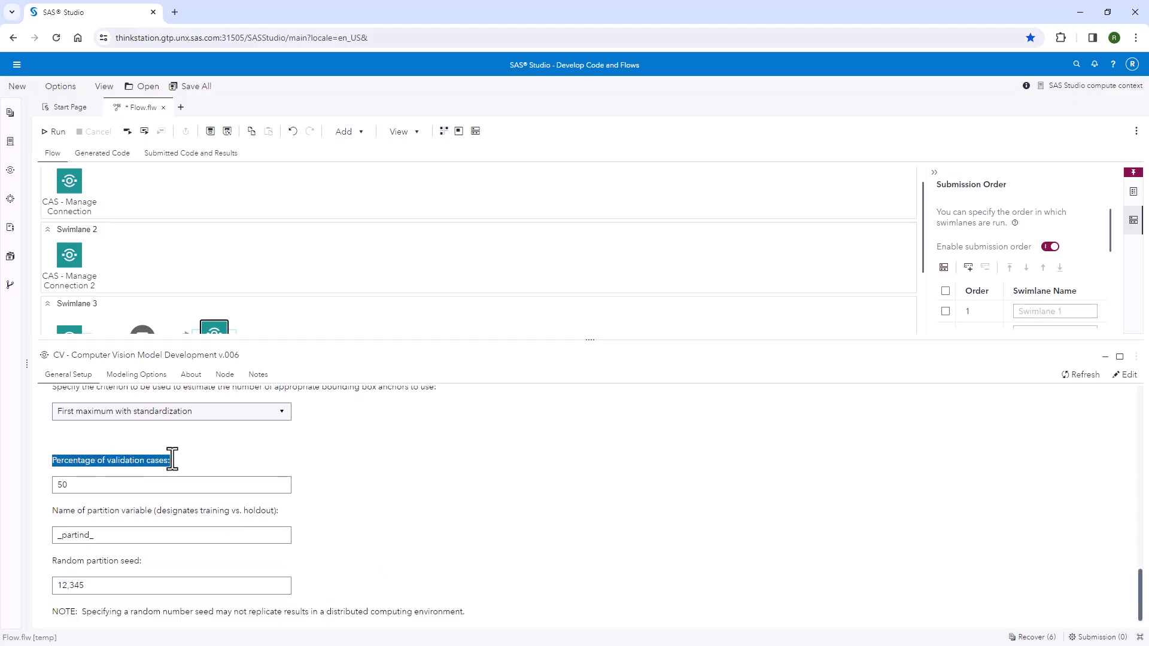
left_click(153, 482)
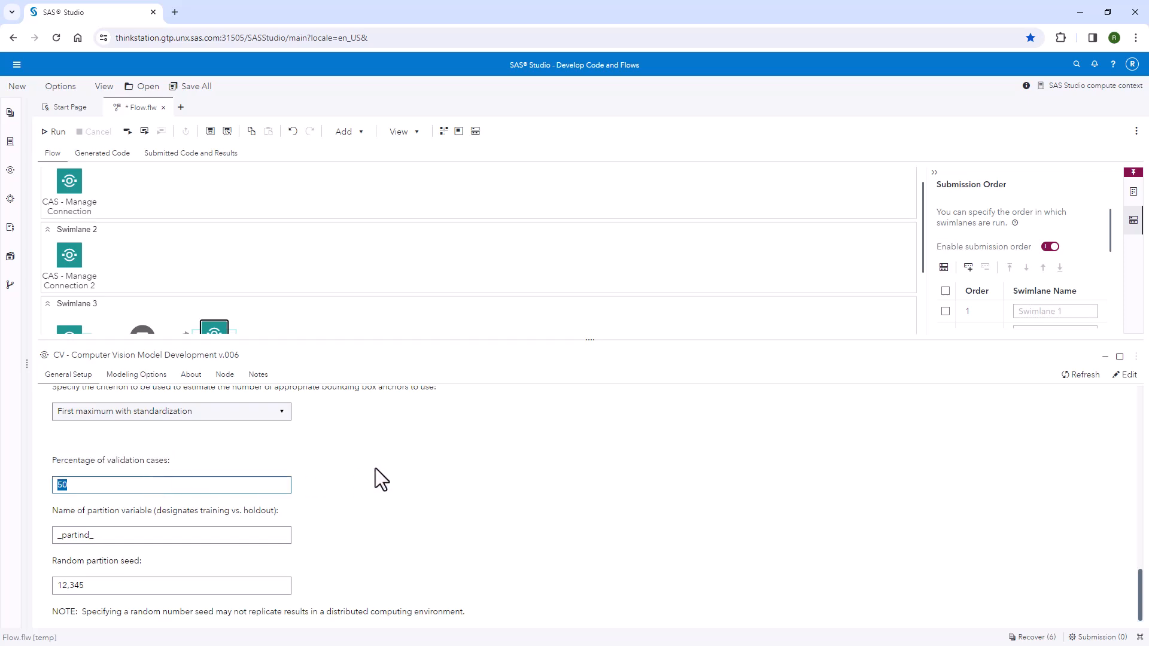
type("20")
left_click(334, 495)
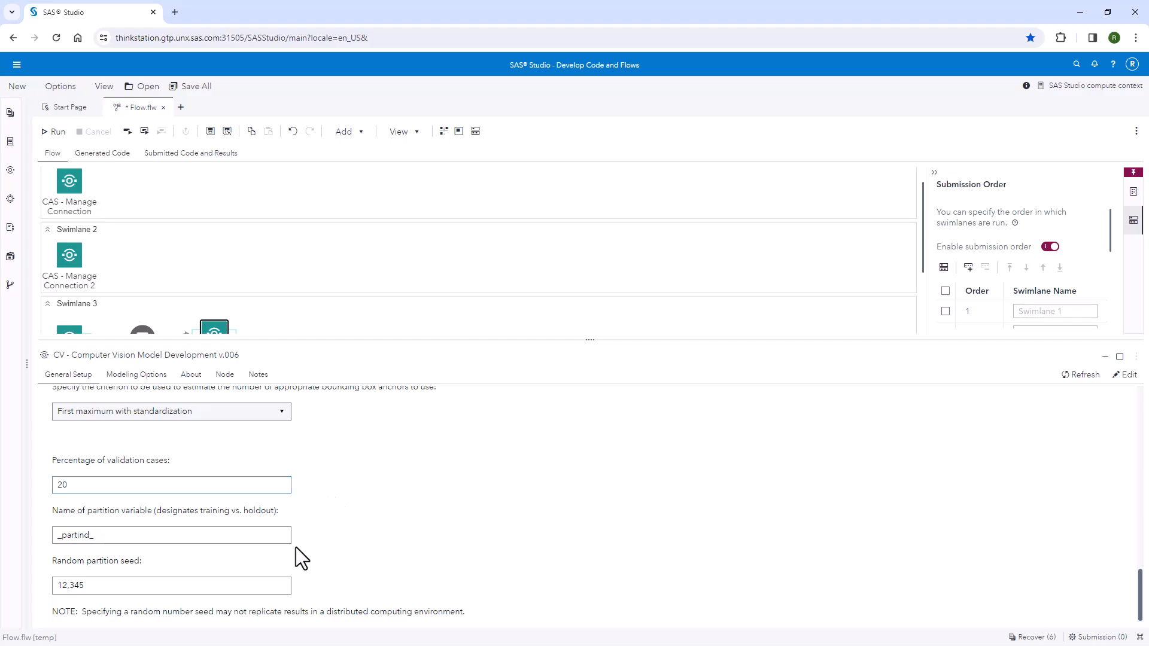
Step: Collapse the Final Model Training section of the modeling options and set the model to be autotuned with Yes
left_click(146, 379)
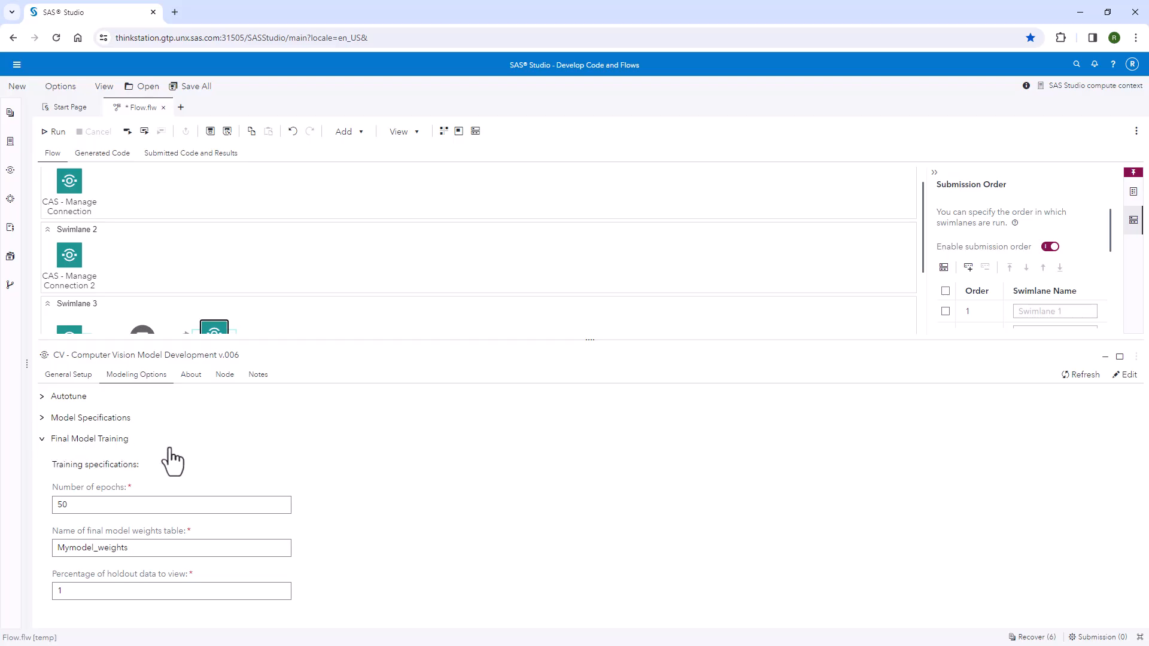
left_click(41, 441)
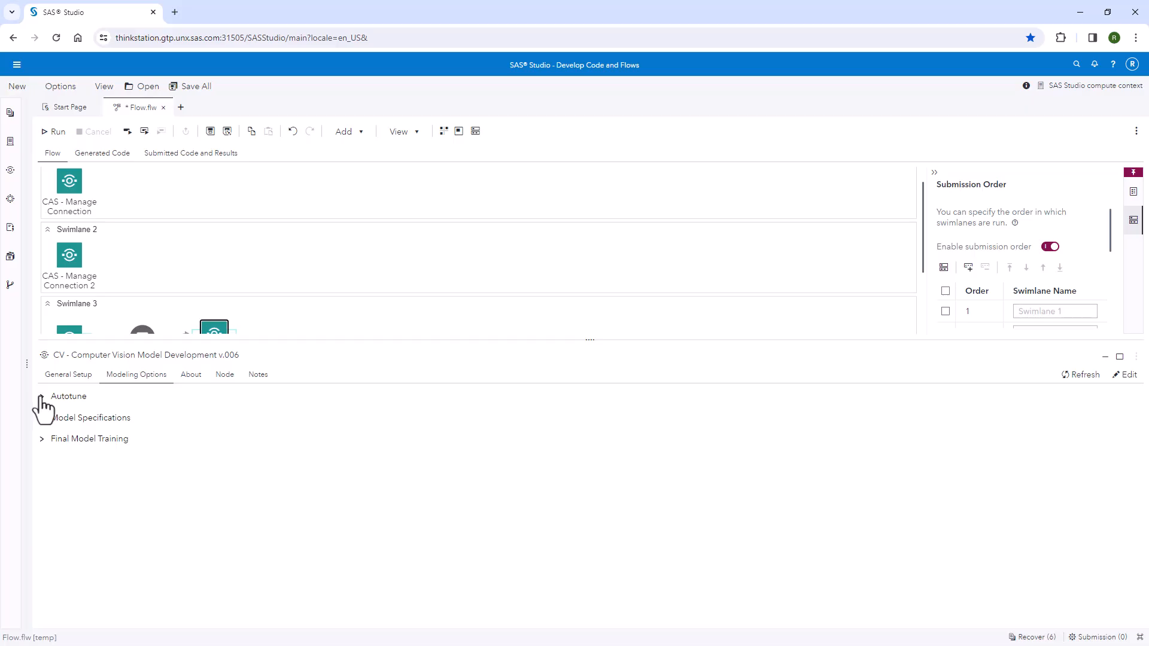
left_click(42, 398)
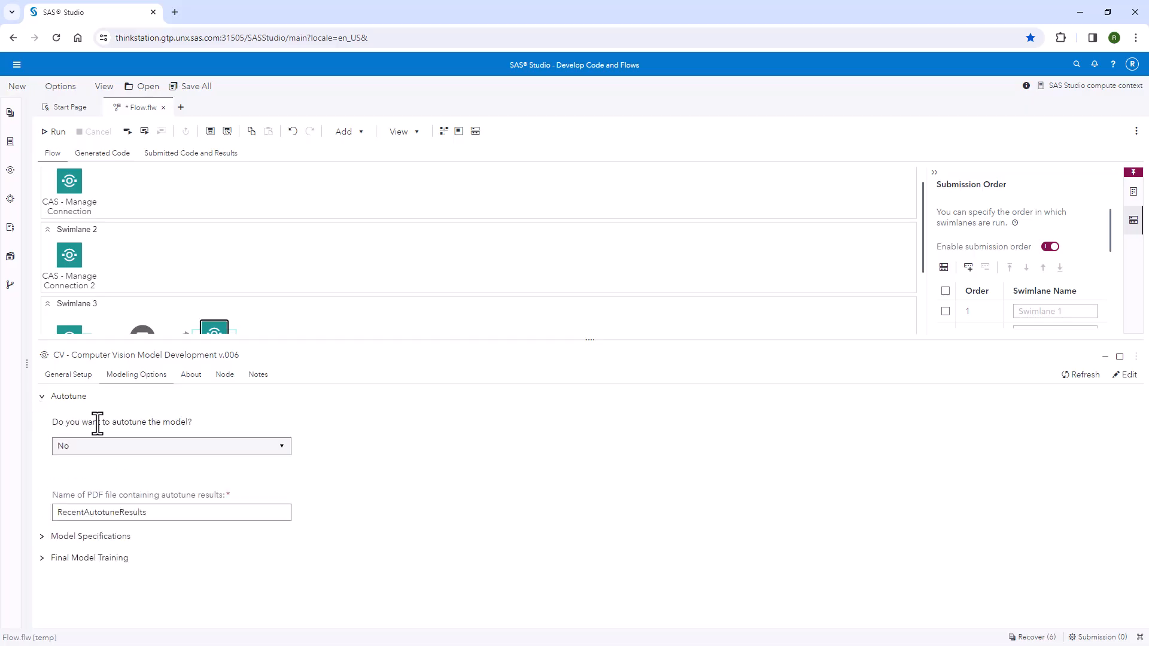
left_click(114, 450)
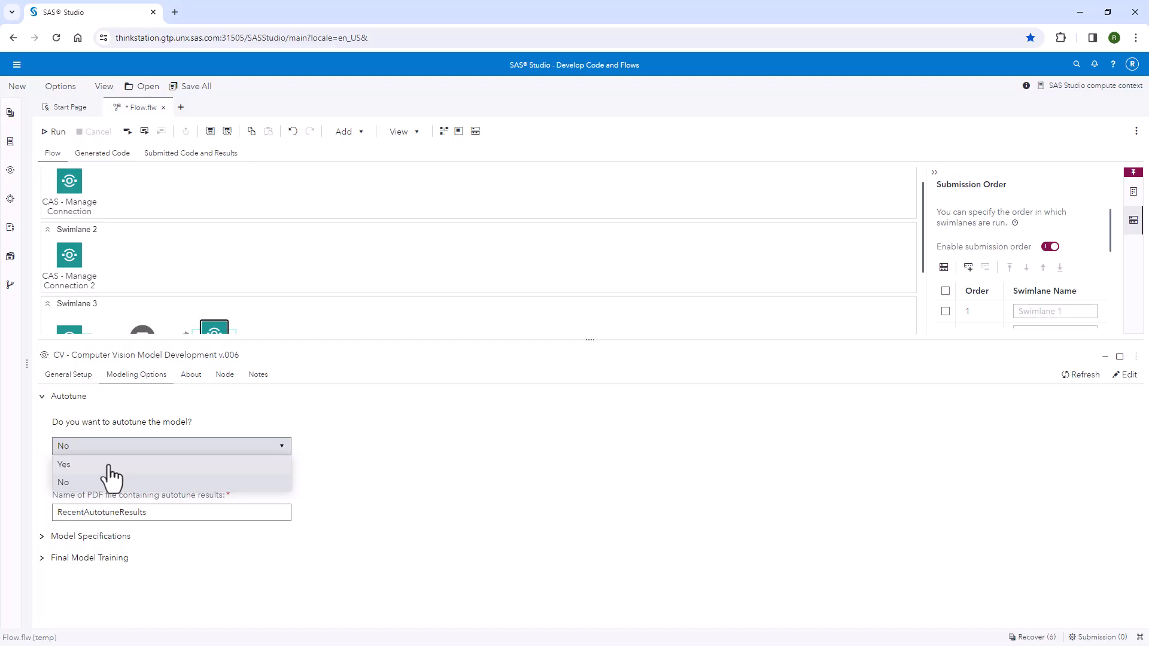
left_click(110, 466)
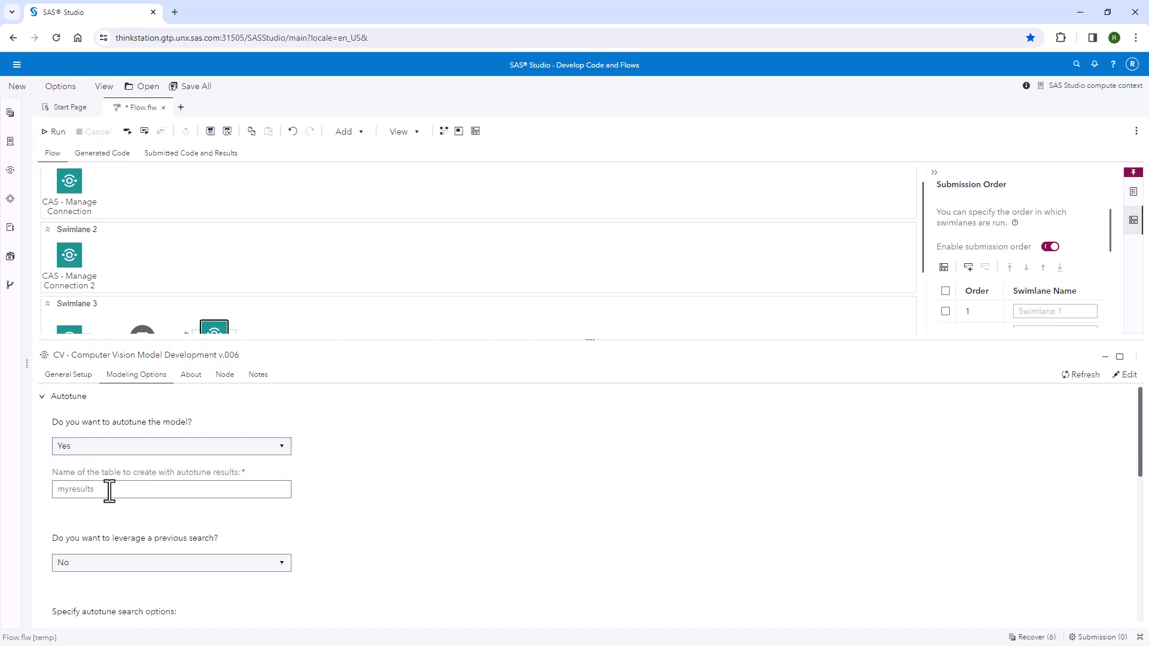
Step: Set the autotune section to leverage a previous search with Yes
left_click(108, 491)
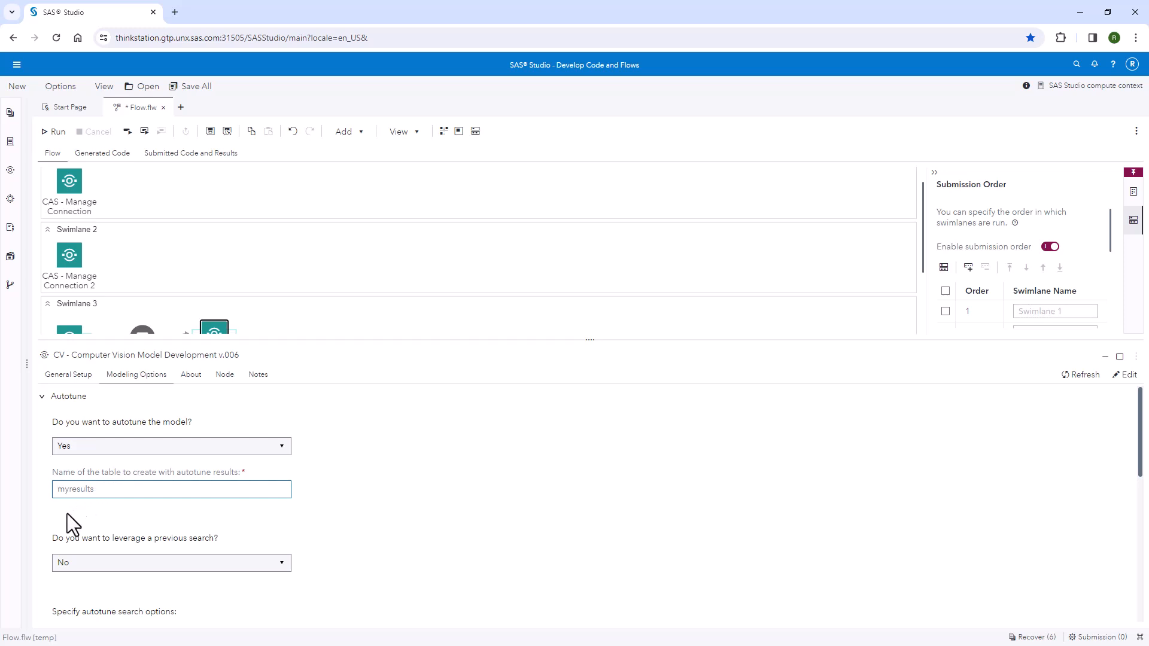
left_click_drag(53, 538, 222, 542)
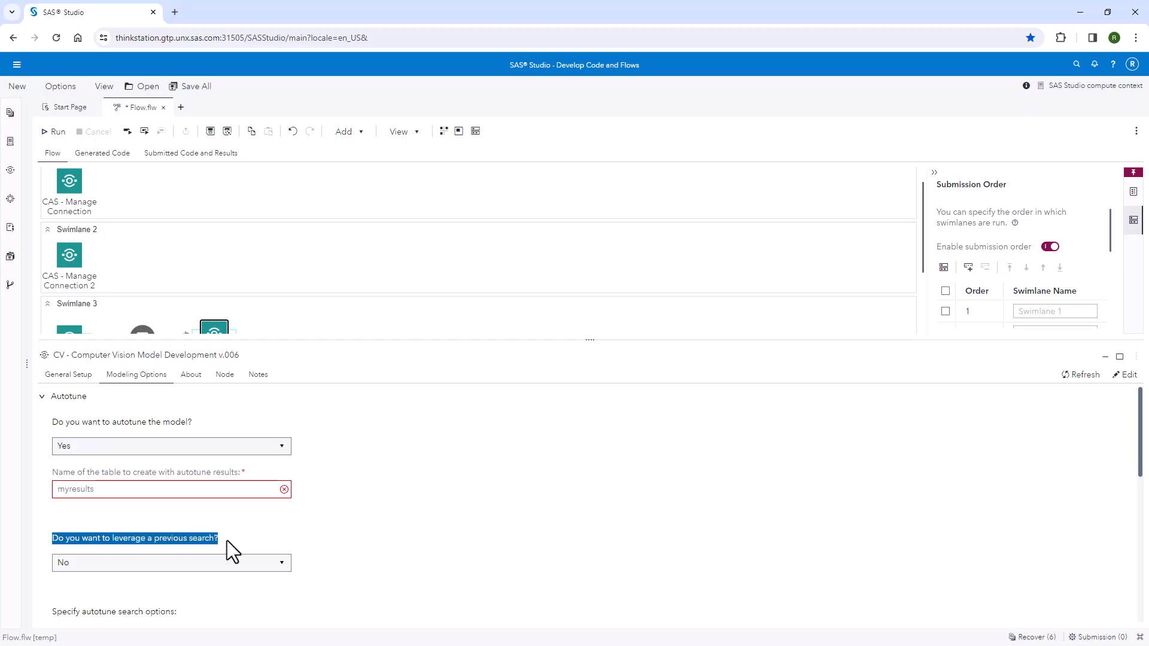
scroll(373, 534, "down", 1)
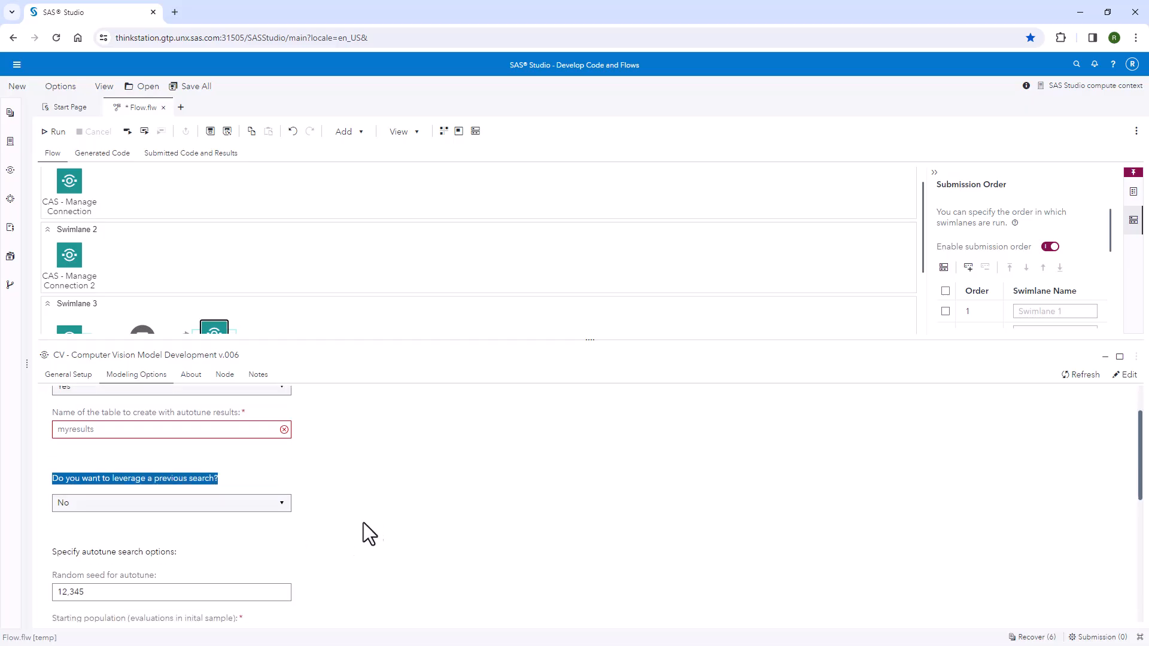
left_click(284, 504)
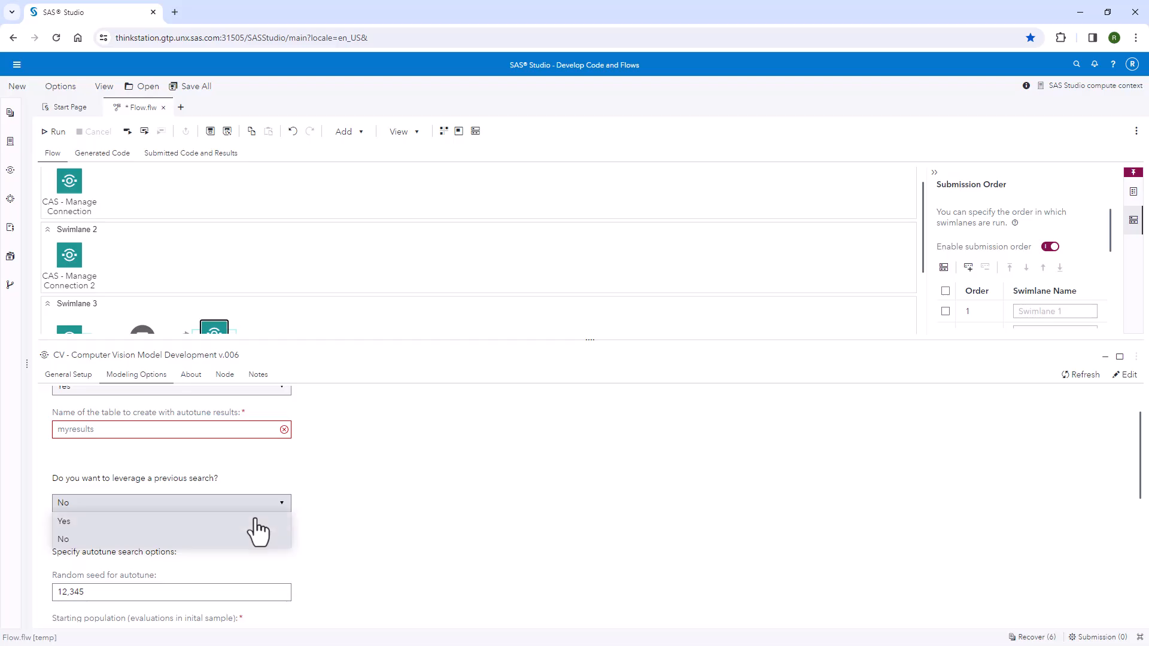
left_click(256, 533)
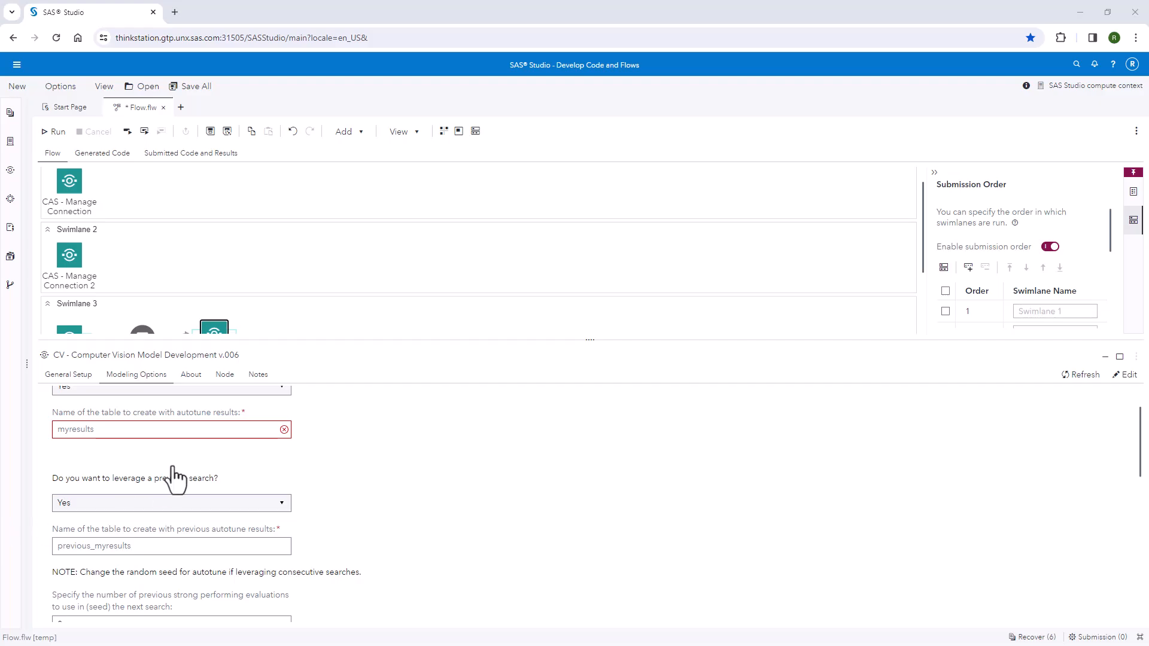
Step: Name the previous autotune results table autotuneV2 and the new autotune results table autotuneV3
double_click(146, 543)
type("autotuneV2")
left_click(114, 429)
type("autotuneV2")
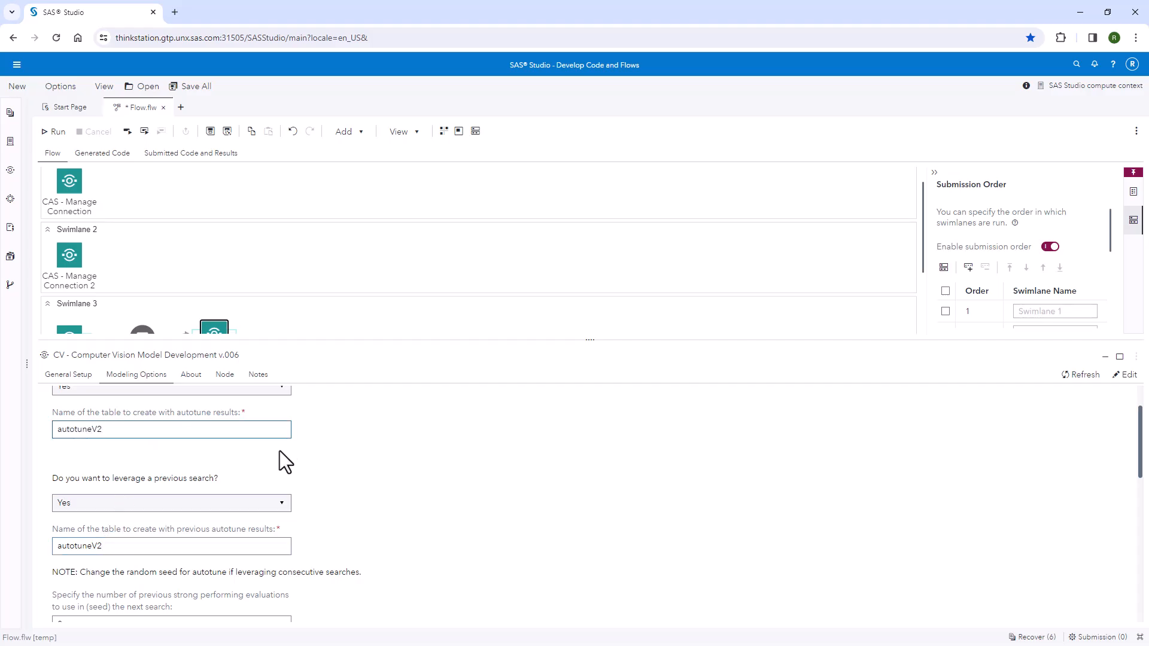
key("BackSpace")
type("3")
left_click_drag(58, 546, 113, 546)
left_click(112, 546)
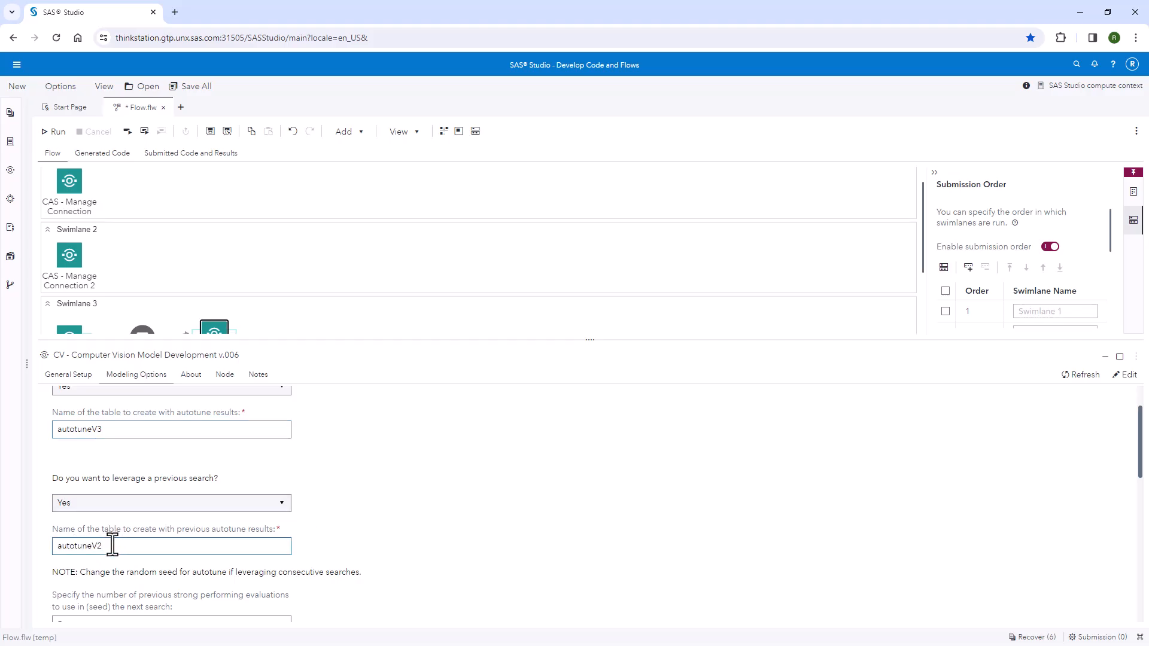
Step: Check the project folder path in the general setup against the new and previous autotune results table names
left_click(85, 376)
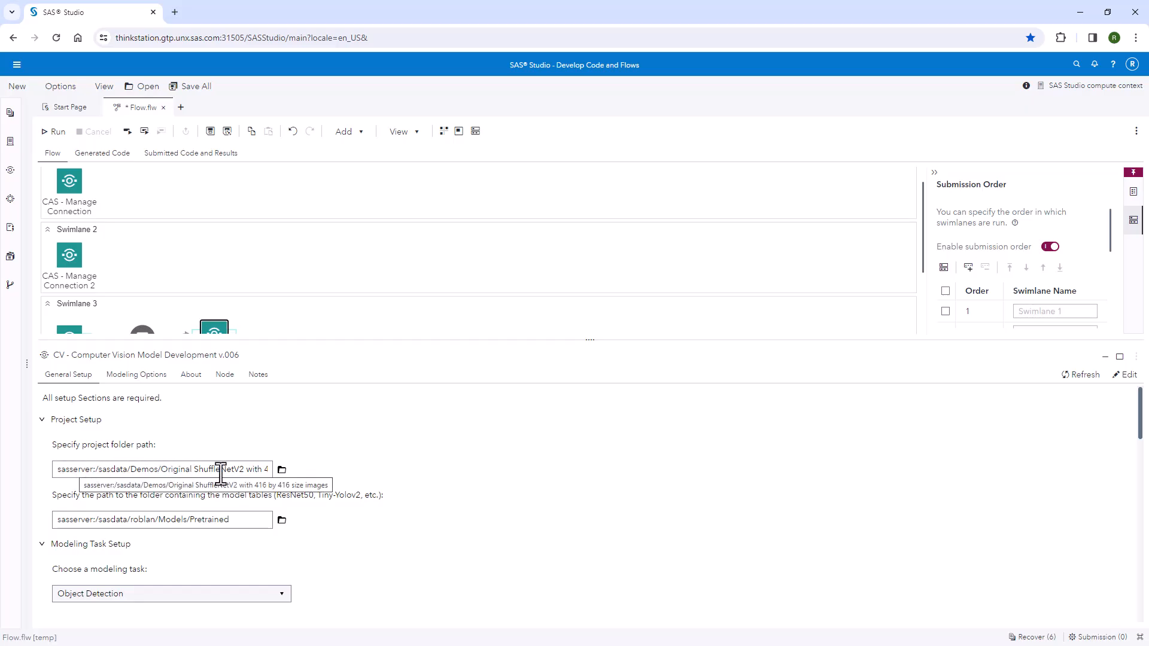
left_click(120, 376)
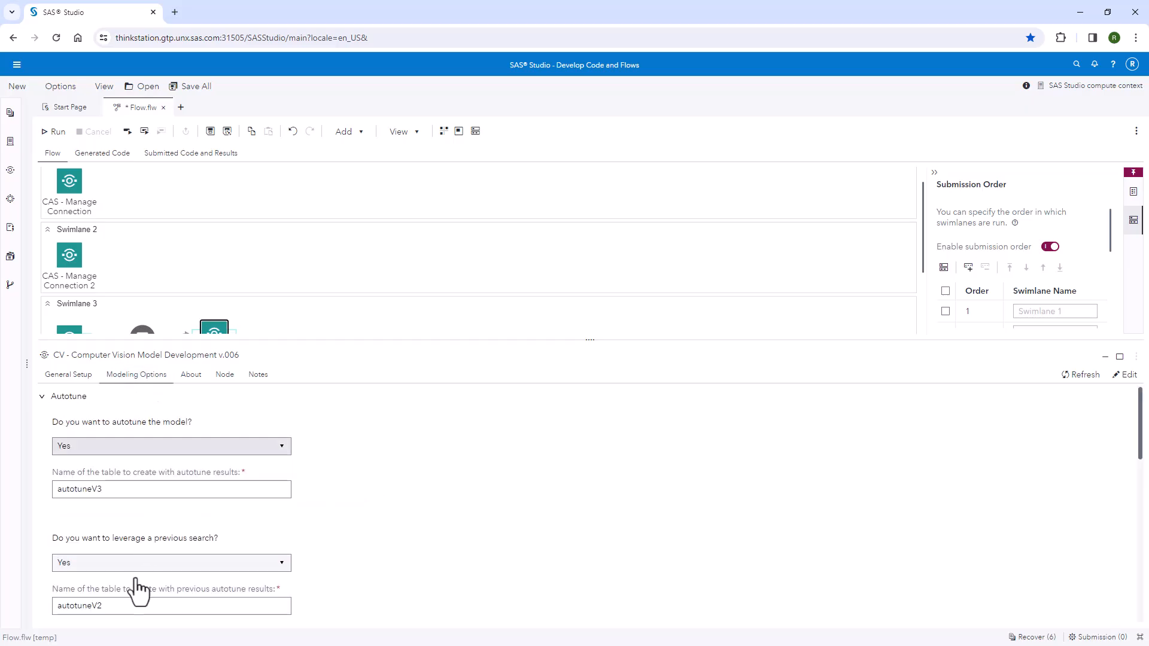
double_click(118, 606)
left_click_drag(108, 605, 96, 606)
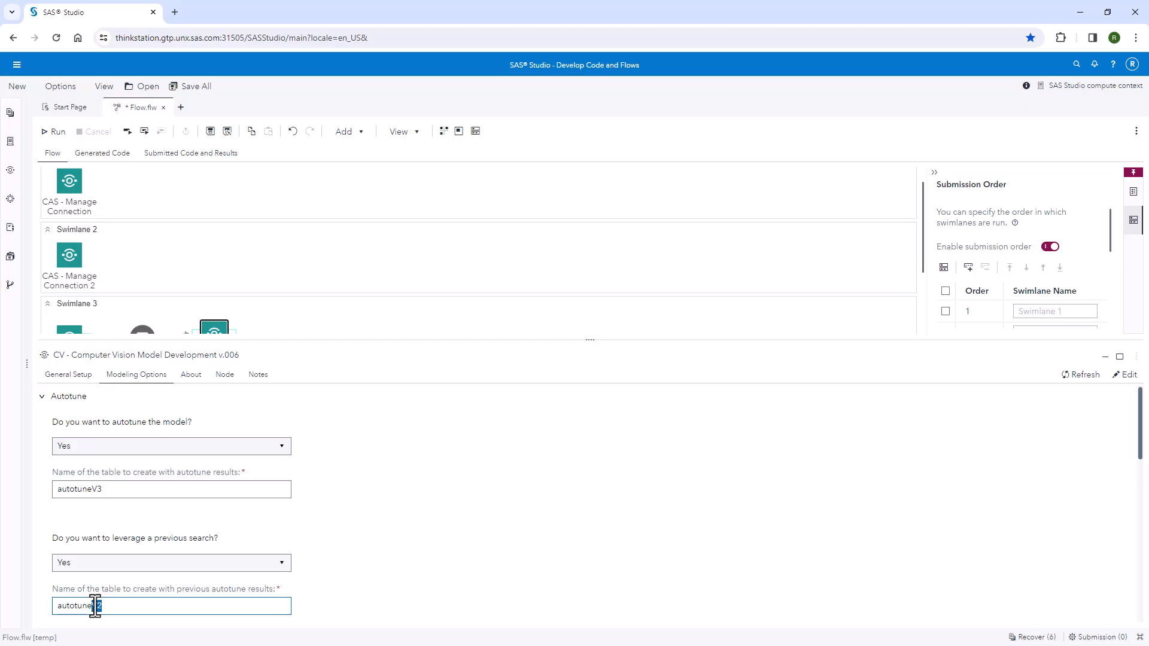
scroll(362, 583, "down", 1)
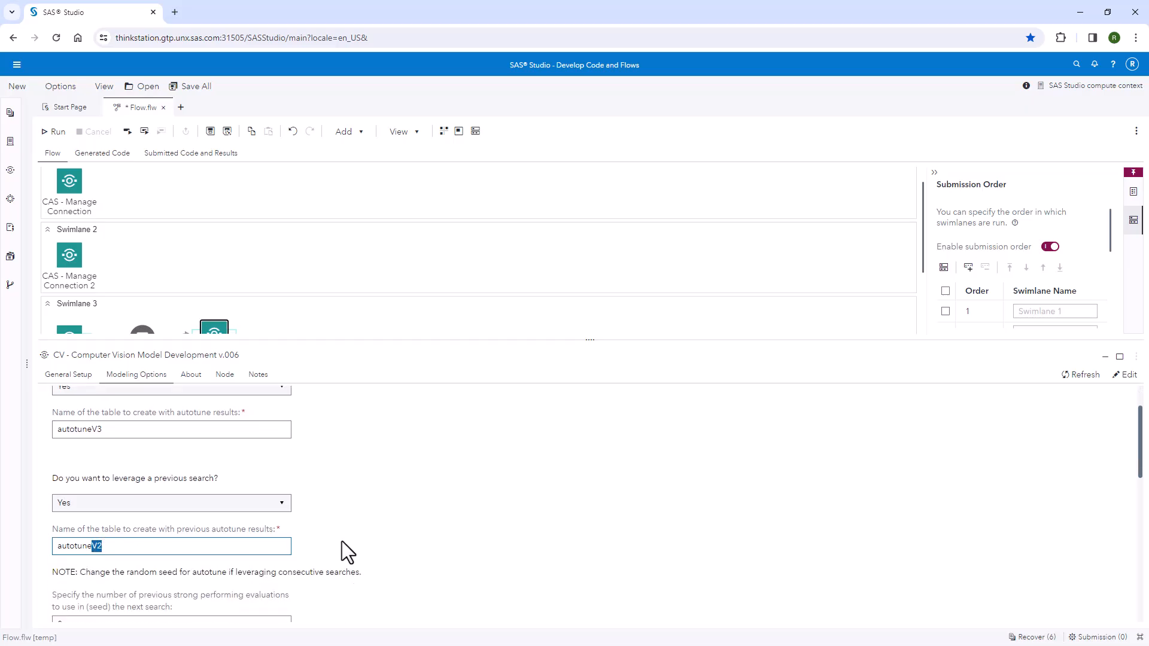
double_click(131, 429)
left_click(135, 429)
scroll(393, 543, "down", 1)
left_click_drag(53, 418, 218, 421)
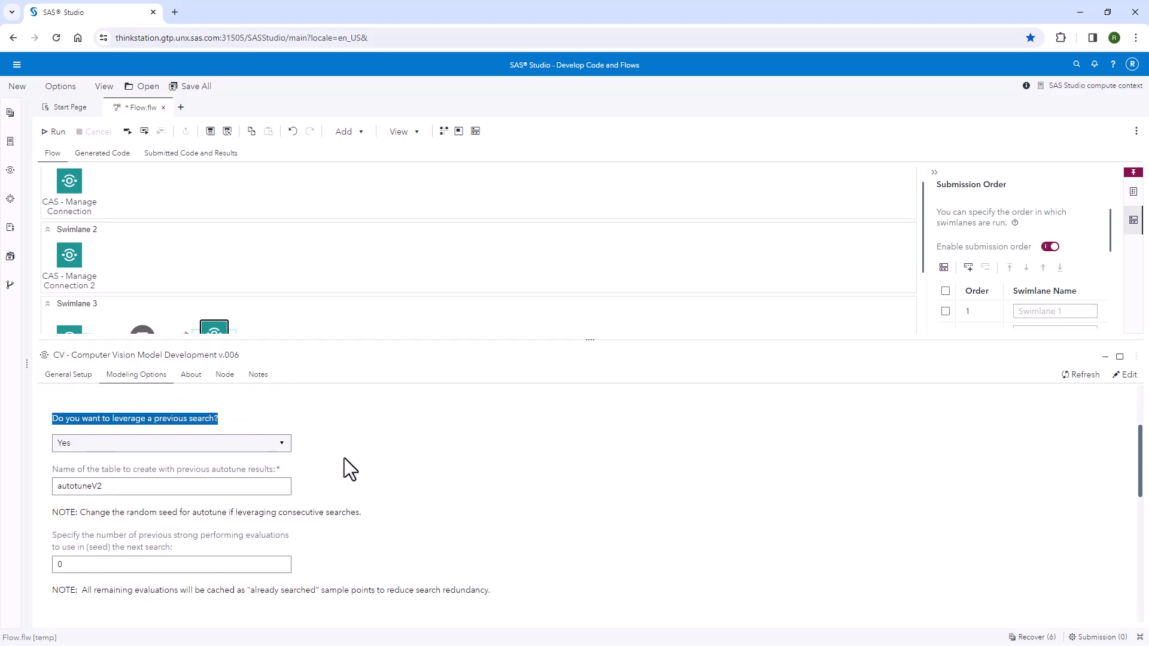
Step: Set the number of previous strong performing evaluations used to seed the next search to 2
scroll(364, 523, "down", 1)
double_click(86, 505)
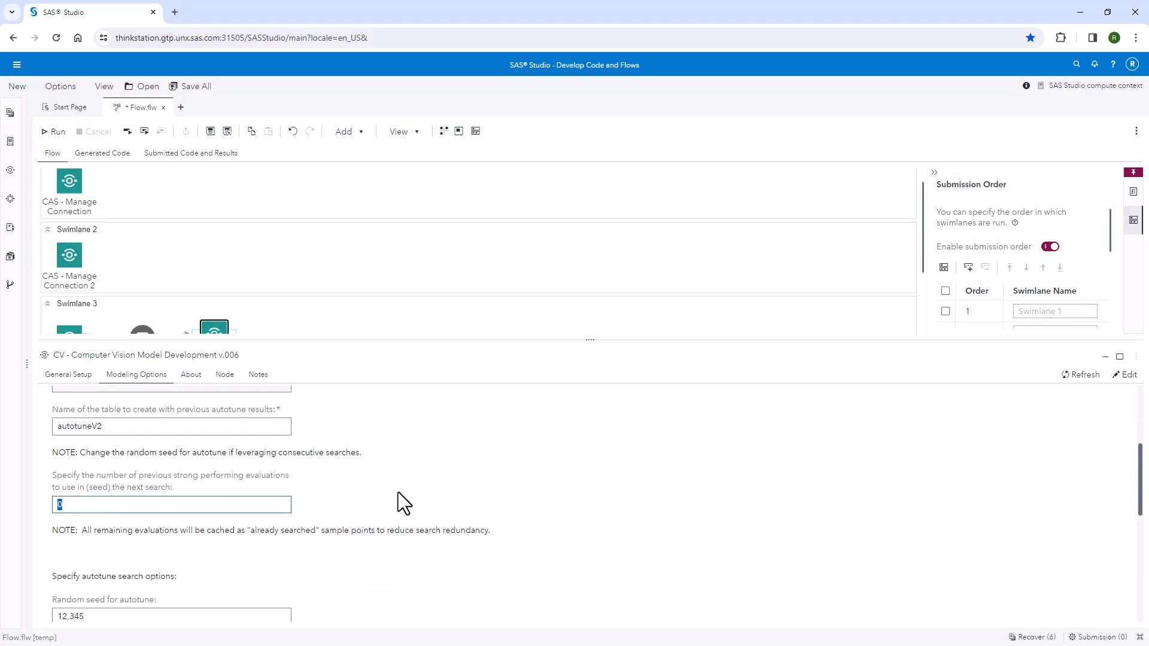
type("2")
mouse_move(103, 427)
left_mouse_down()
mouse_move(74, 427)
mouse_move(113, 427)
left_mouse_up()
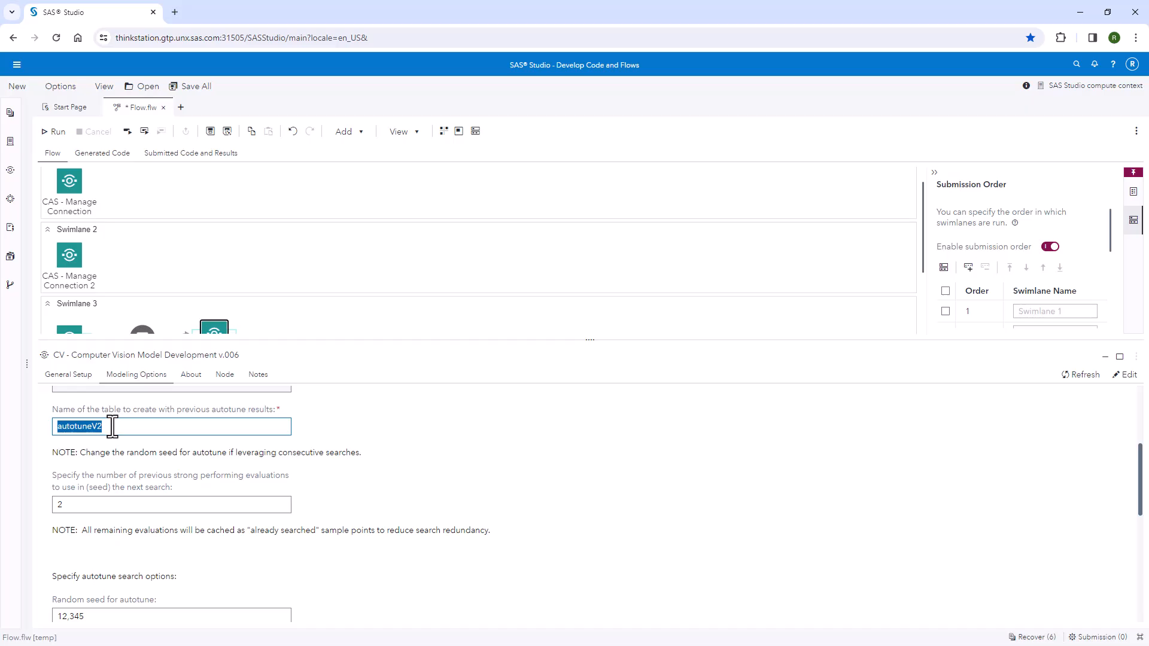
left_click(81, 506)
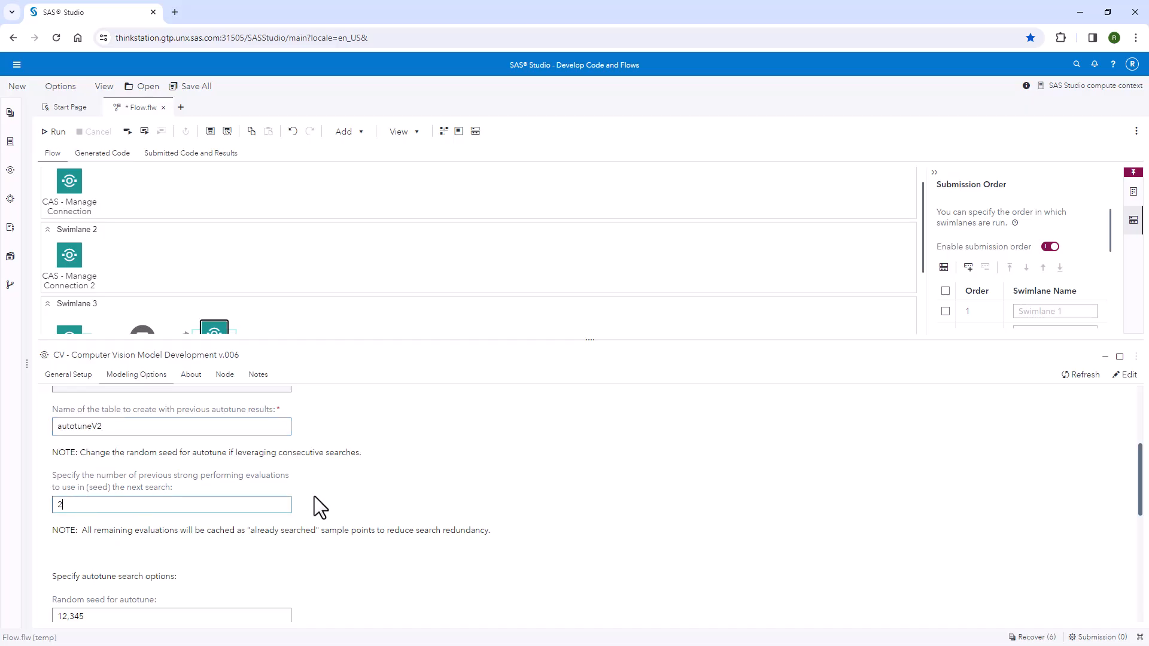
scroll(293, 488, "up", 1)
scroll(129, 428, "up", 1)
double_click(127, 431)
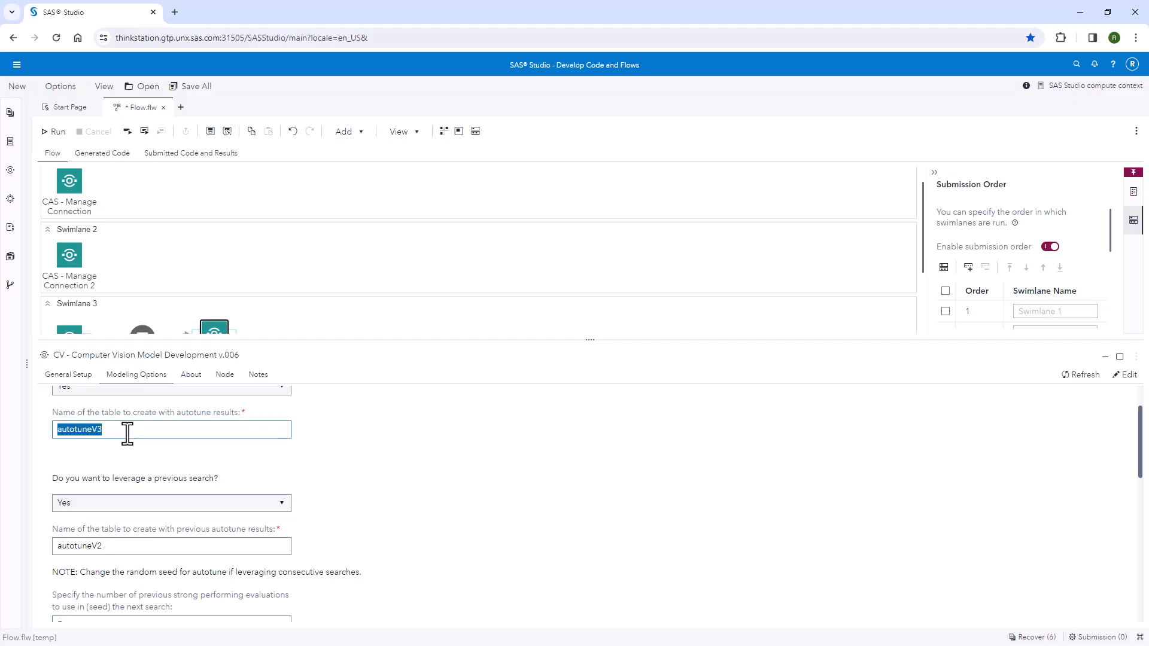
left_click(389, 498)
Step: Set the random seed for autotune to 333333 in the autotune search options
scroll(386, 520, "down", 2)
scroll(359, 520, "down", 3)
triple_click(77, 402)
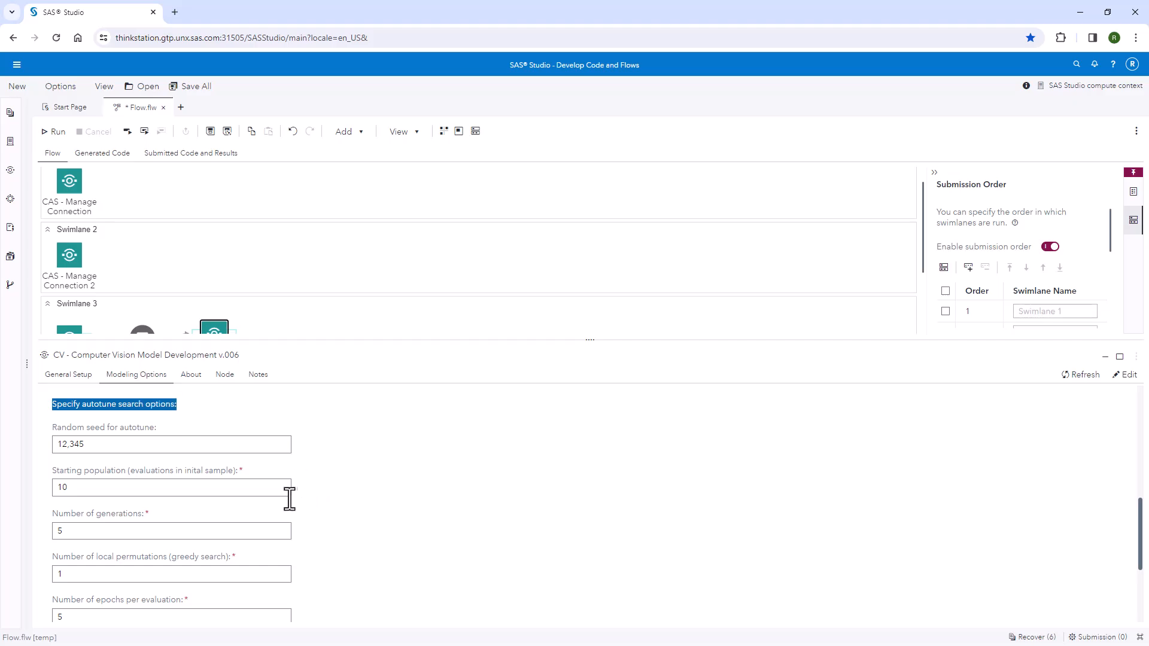
double_click(113, 444)
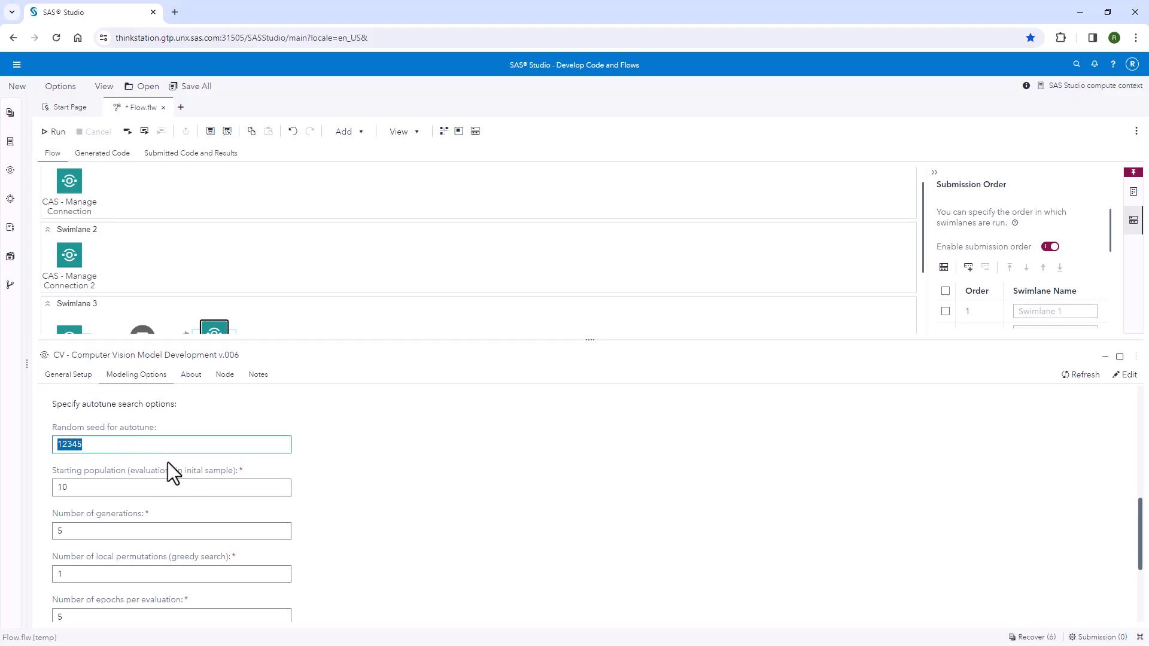
type("333333")
Step: Set the autotune starting population to 2 and the number of generations to 1
scroll(325, 469, "up", 3)
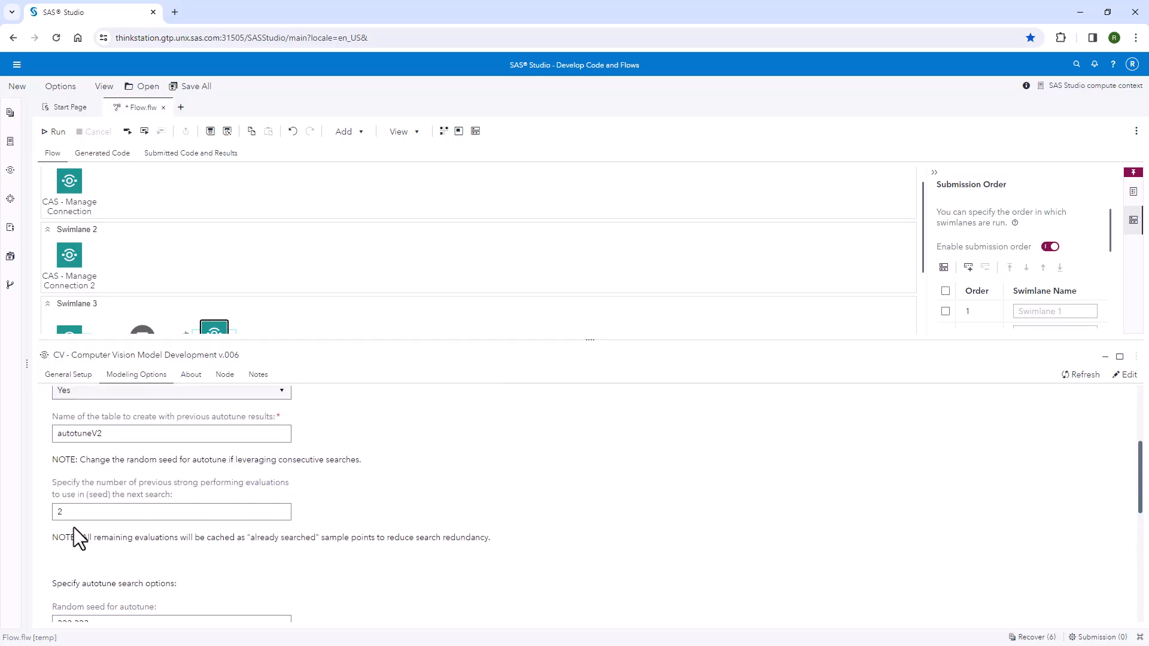
left_click_drag(54, 538, 496, 534)
scroll(382, 567, "down", 1)
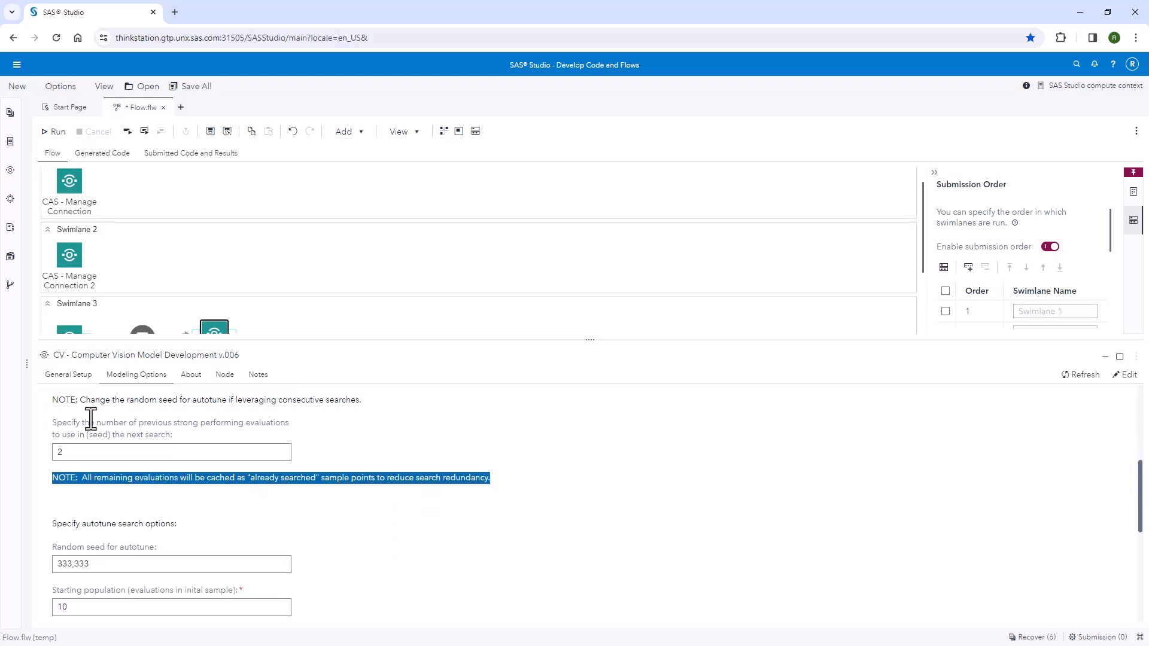
left_click_drag(48, 402, 367, 402)
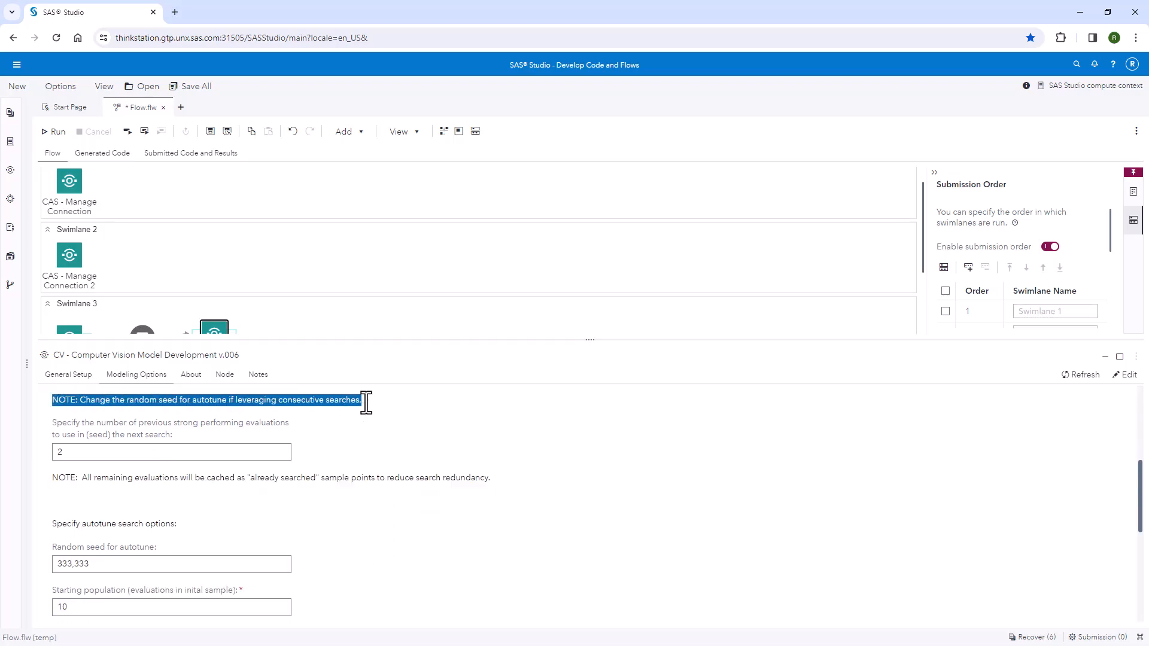
scroll(382, 520, "down", 2)
double_click(105, 494)
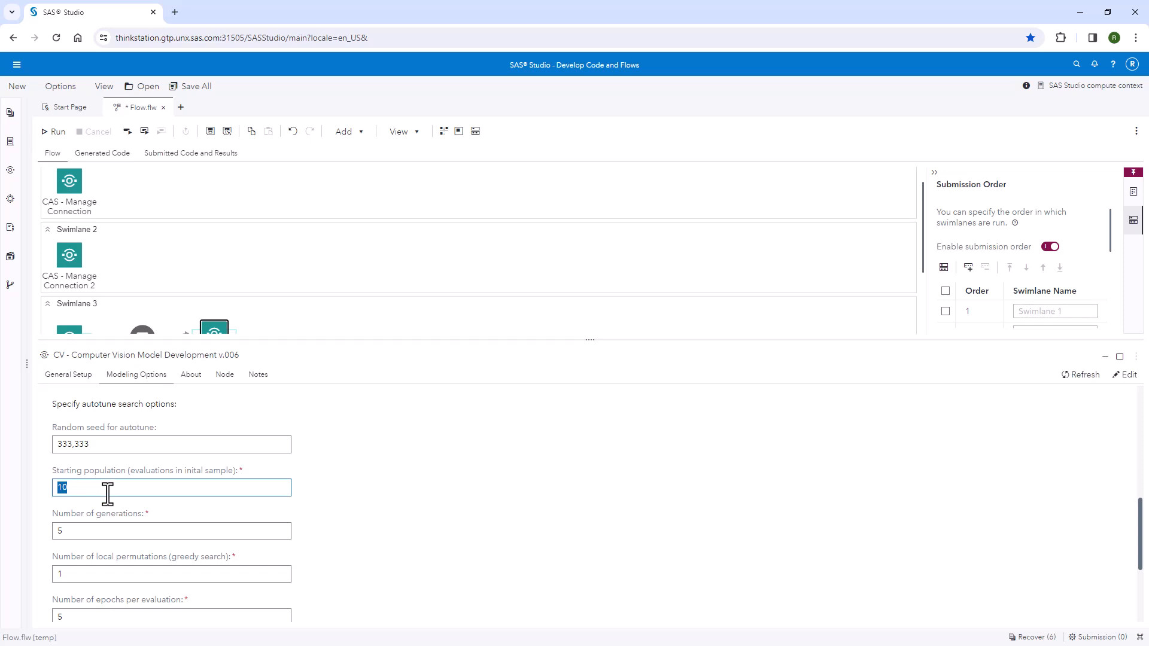
type("2")
double_click(78, 531)
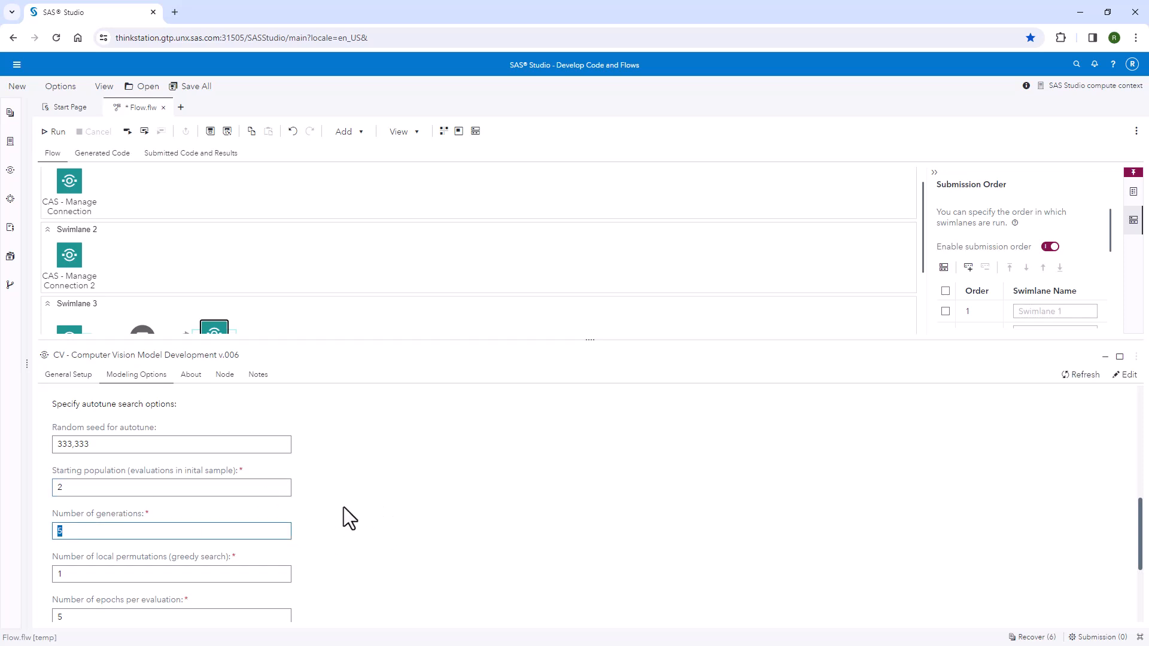
type("1")
Step: Set the number of local permutations for the greedy search to 0 and the number of epochs per evaluation to 20
double_click(69, 488)
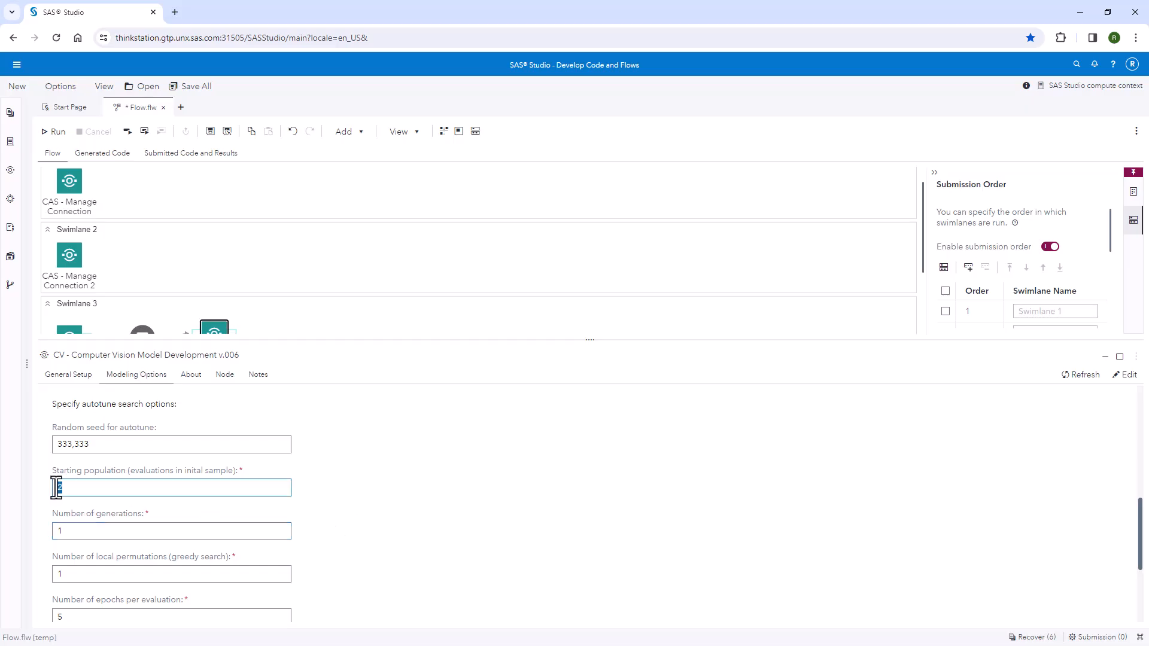
scroll(419, 483, "up", 3)
double_click(79, 513)
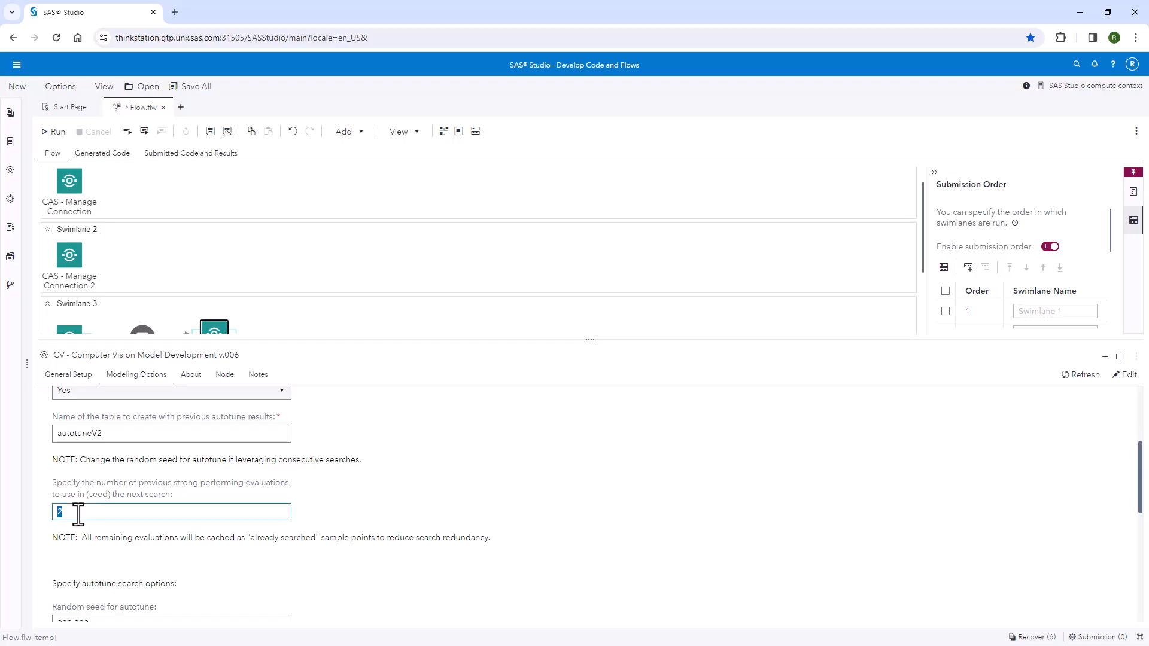
double_click(108, 434)
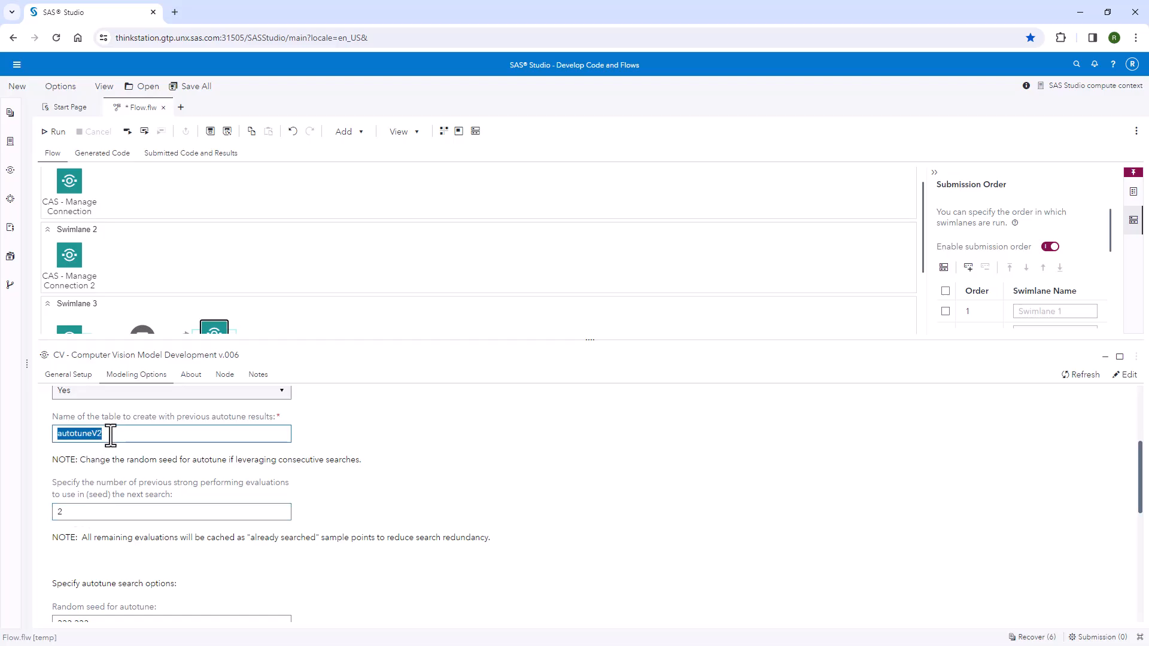
scroll(334, 557, "down", 3)
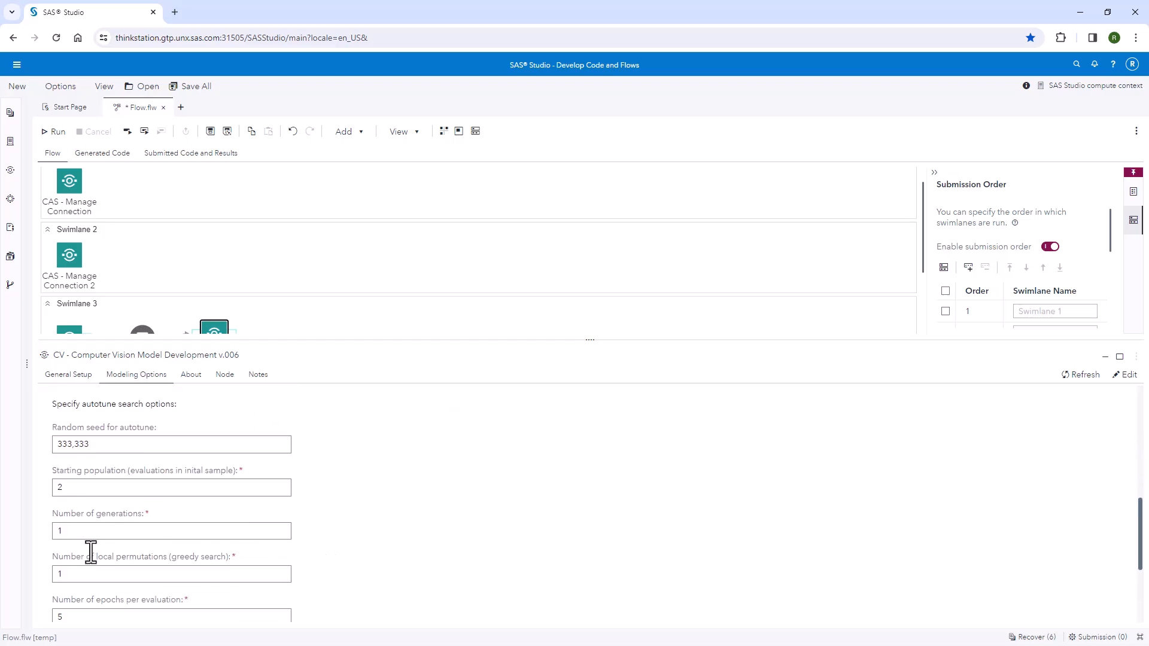
double_click(80, 574)
scroll(83, 565, "down", 1)
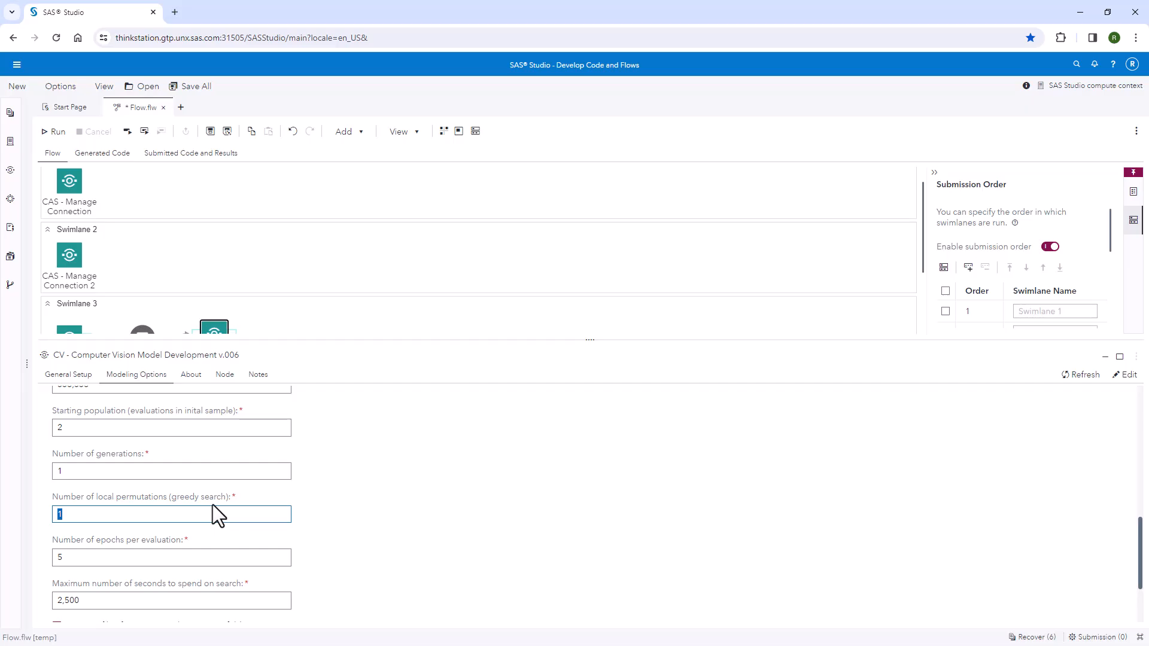
type("0")
double_click(132, 563)
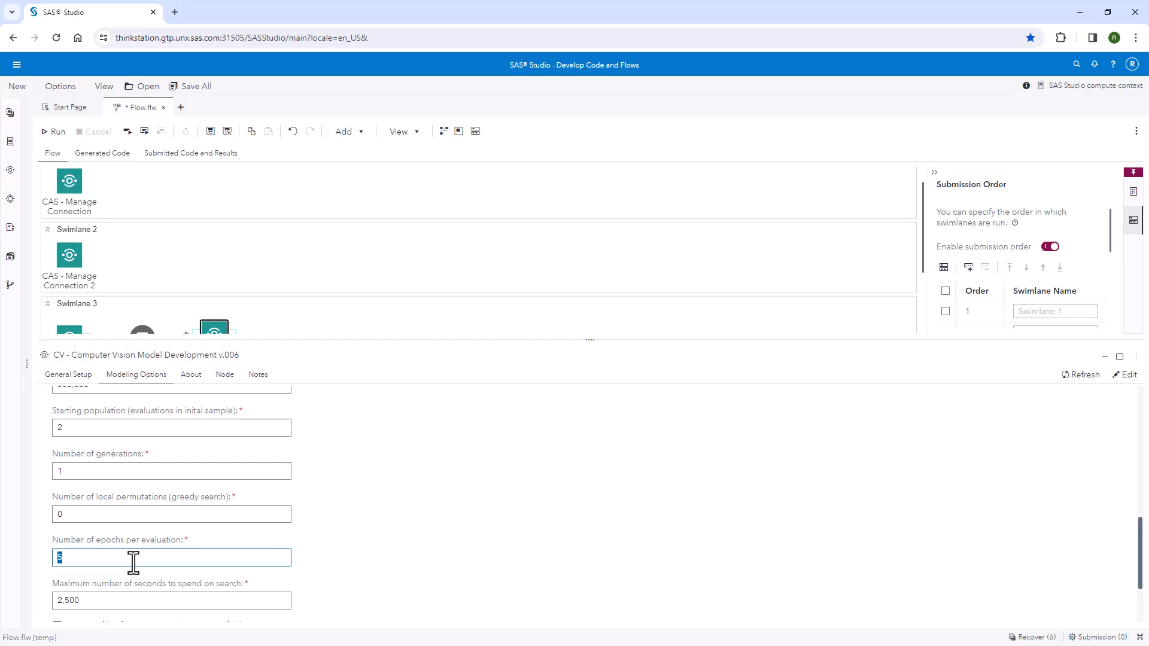
type("20")
left_click(357, 565)
Step: Set the maximum search time to 900 seconds and switch saving the autotune results PDF in the project folder off and on again
scroll(353, 565, "down", 3)
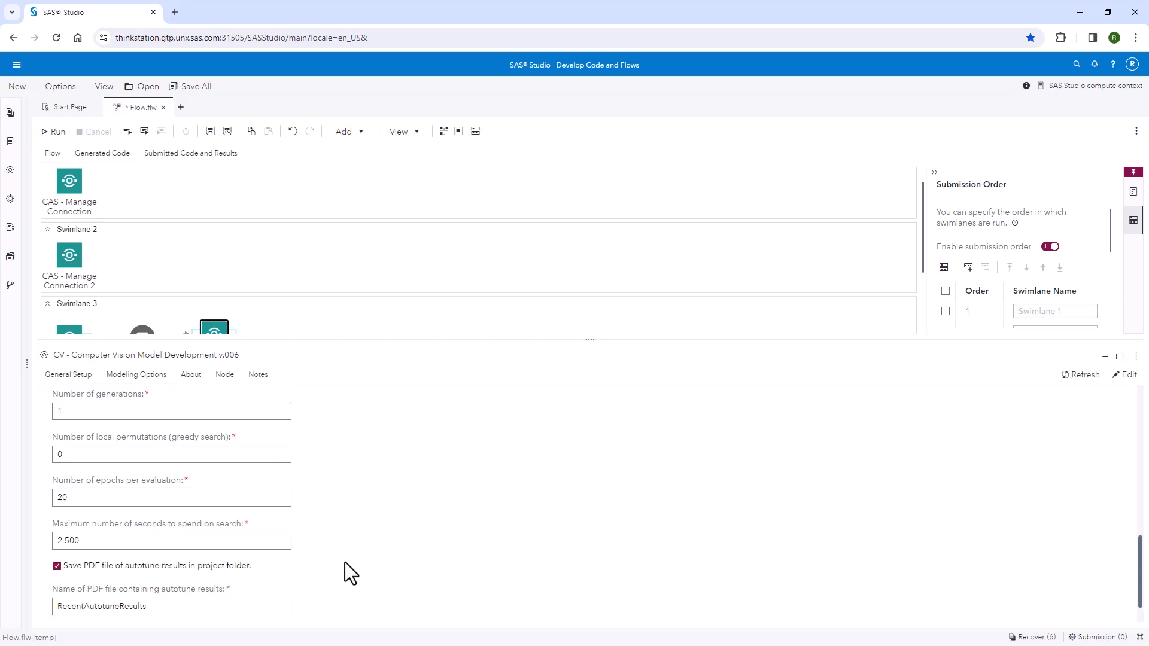
left_click_drag(56, 483, 251, 487)
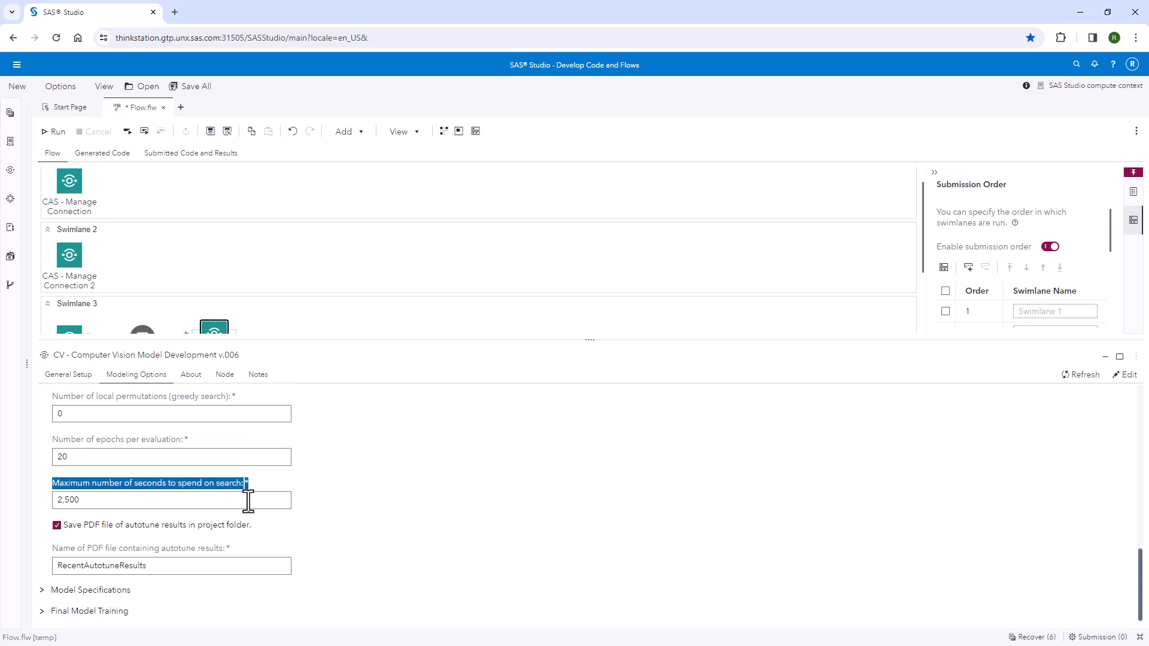
left_click(247, 500)
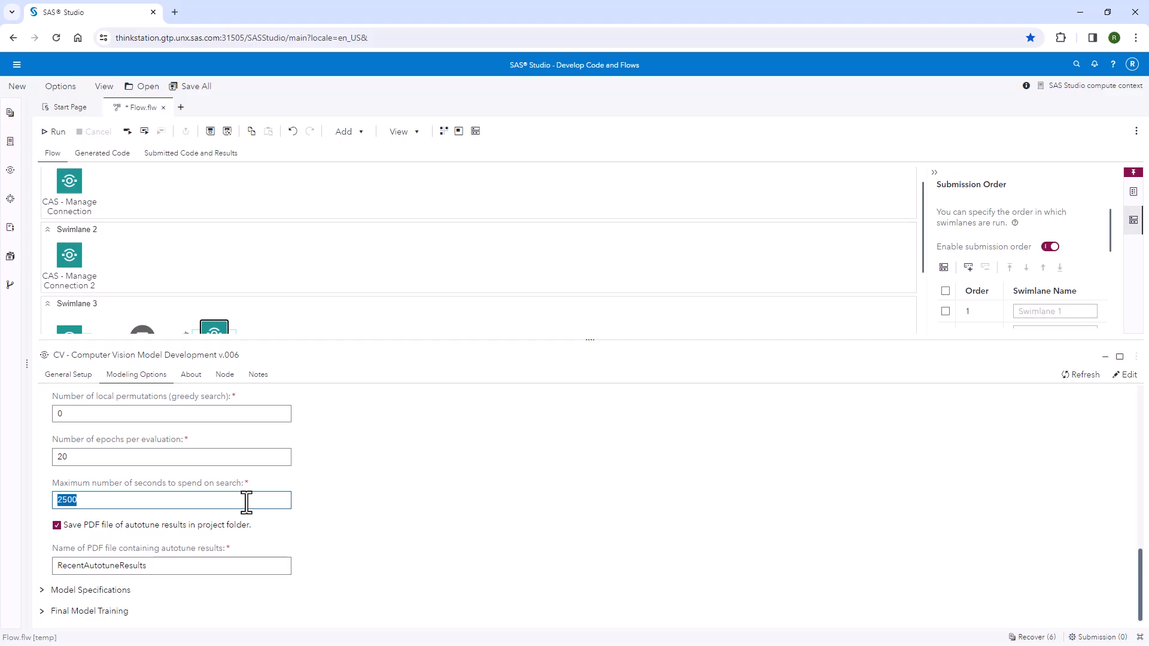
type("900")
left_click(364, 475)
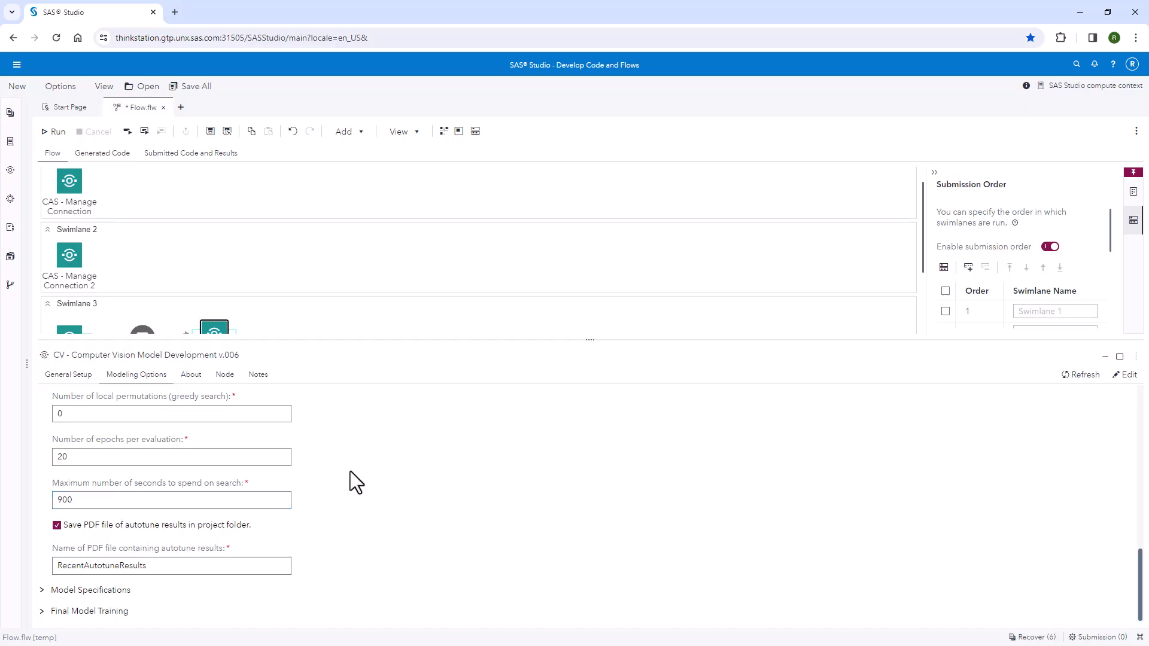
left_click(57, 526)
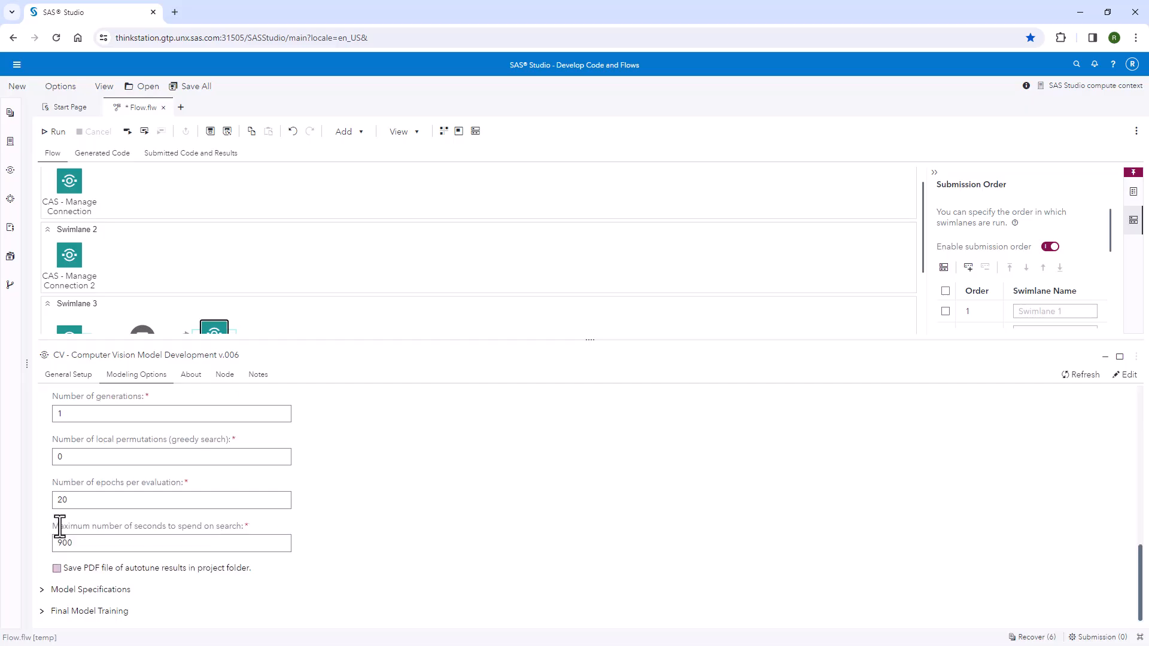
left_click(62, 568)
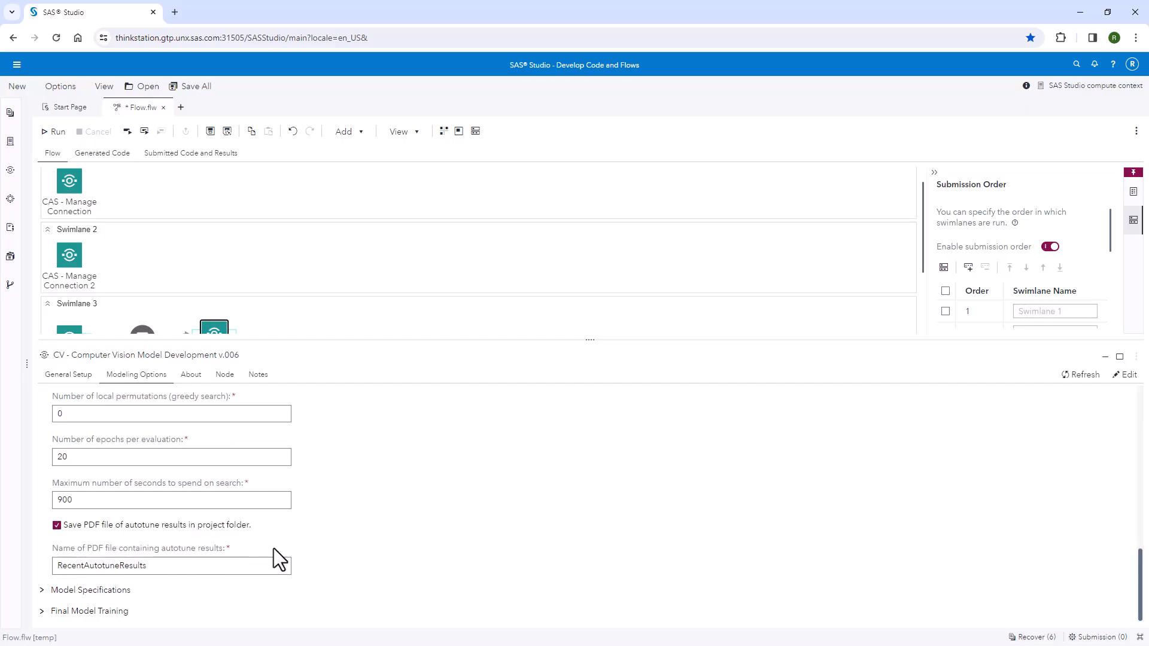
Step: Examine the autotune results PDF name, the project folder path in the general setup, and the autotune search options
left_click_drag(86, 548, 106, 549)
left_click(220, 568)
left_click(222, 567)
left_click(61, 376)
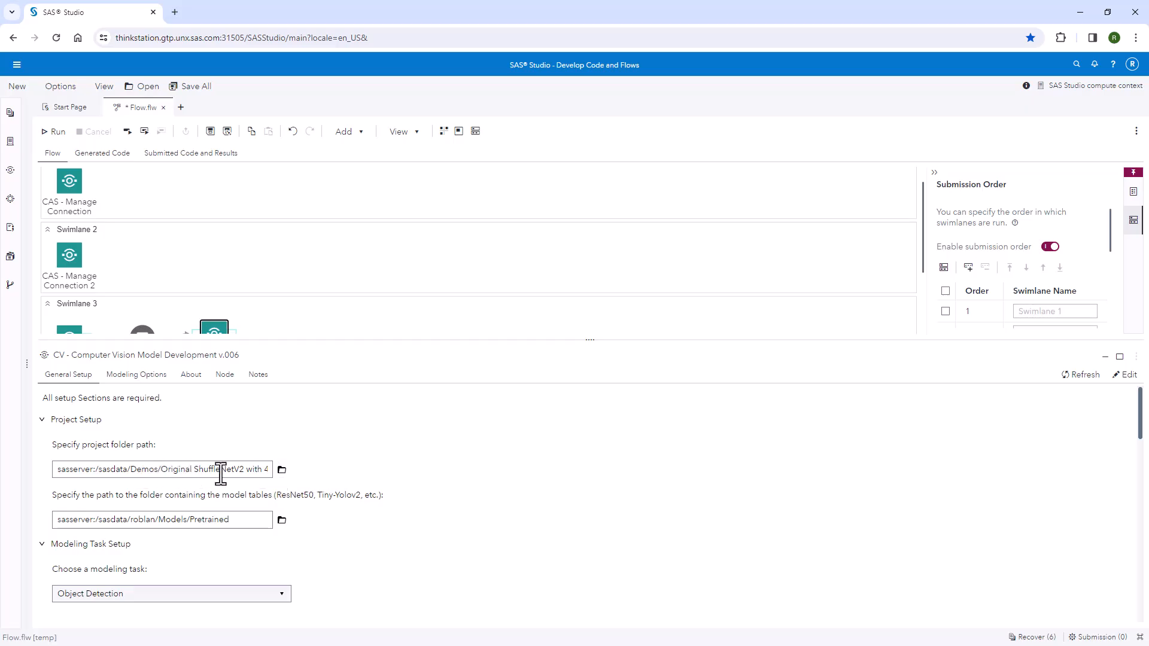
left_click(143, 375)
scroll(351, 533, "down", 10)
scroll(342, 563, "down", 2)
scroll(287, 515, "up", 8)
scroll(74, 424, "up", 6)
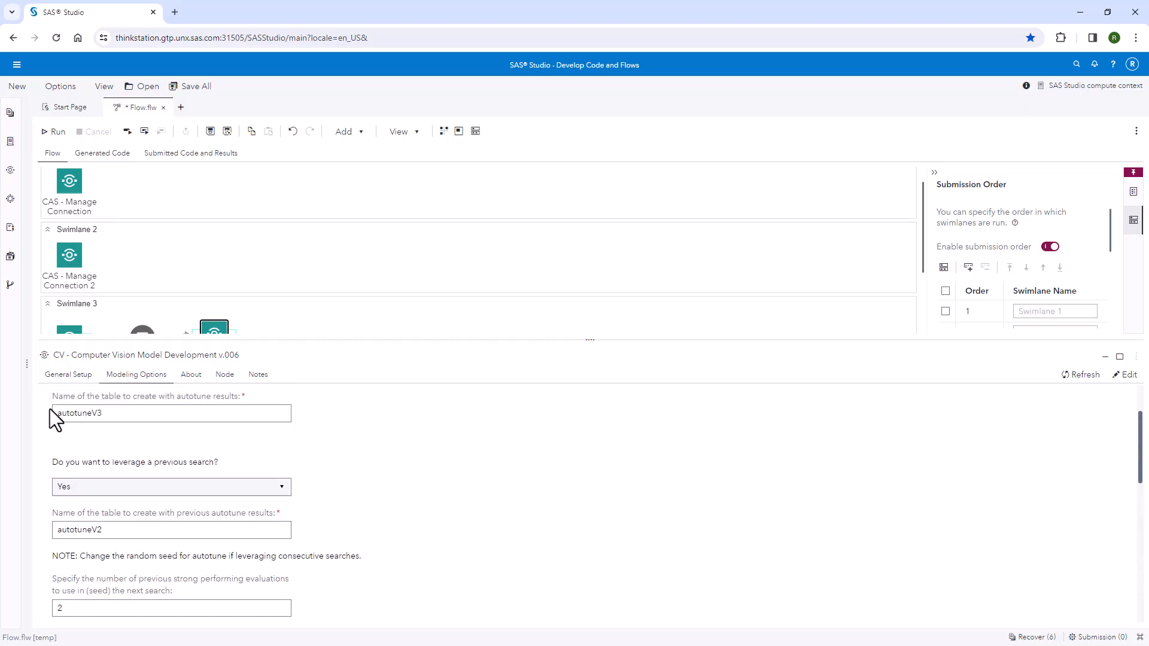
Step: Collapse the Autotune section, expand Model Specifications, and enlarge the node options pane
left_click(42, 397)
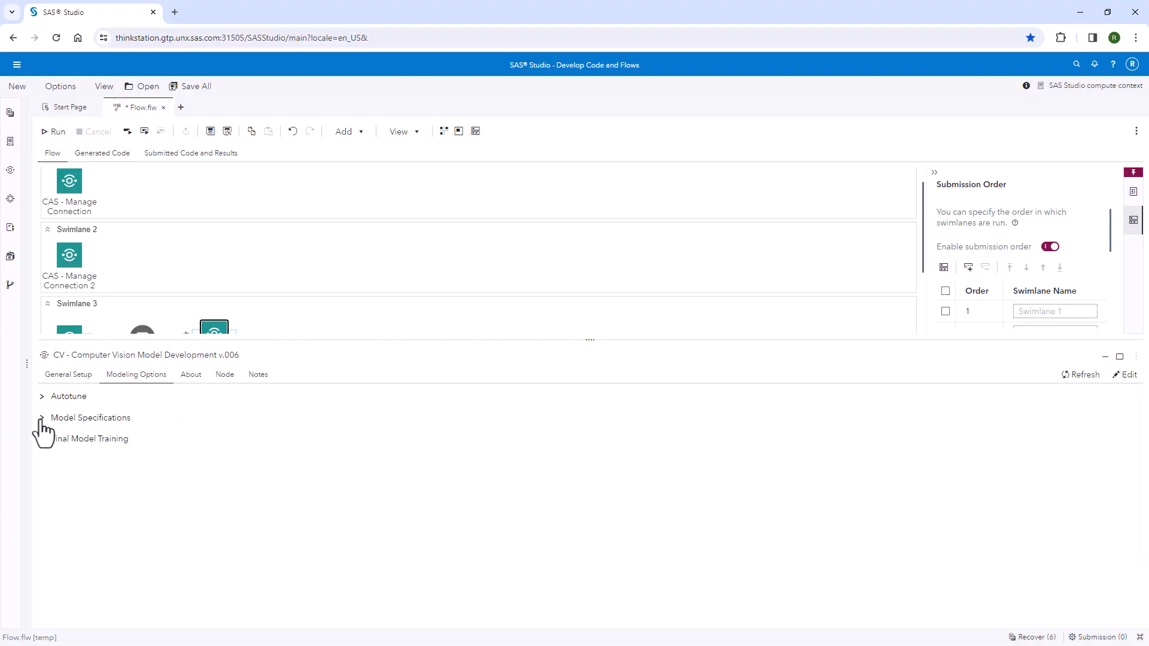
left_click(41, 418)
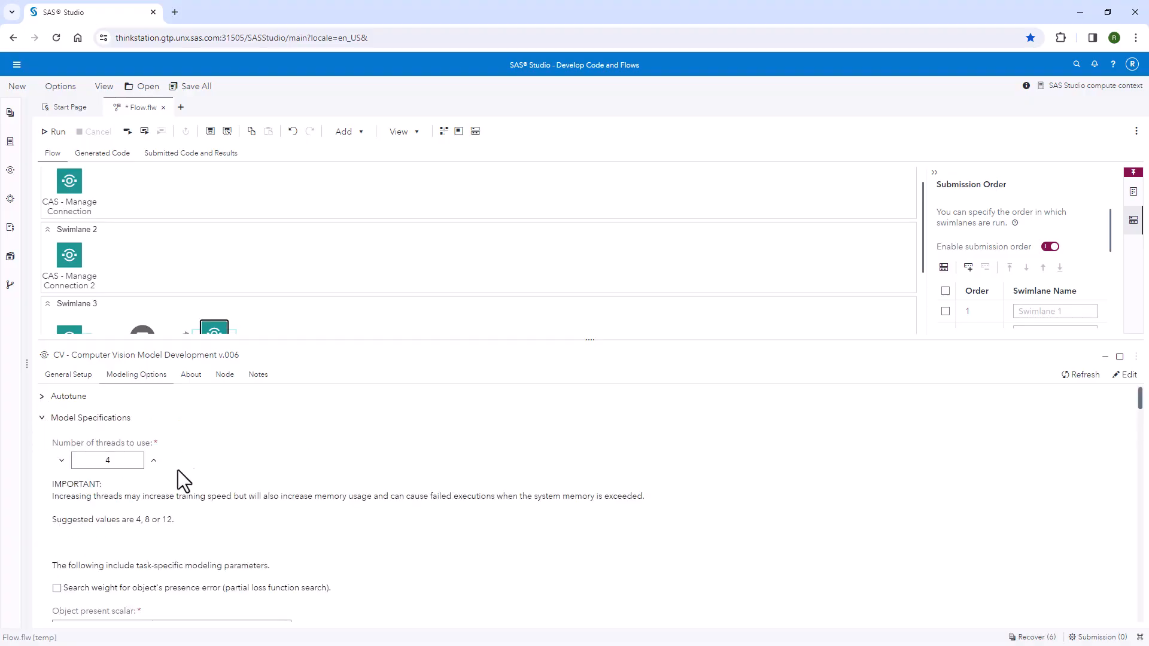
scroll(203, 563, "down", 1)
scroll(202, 569, "down", 2)
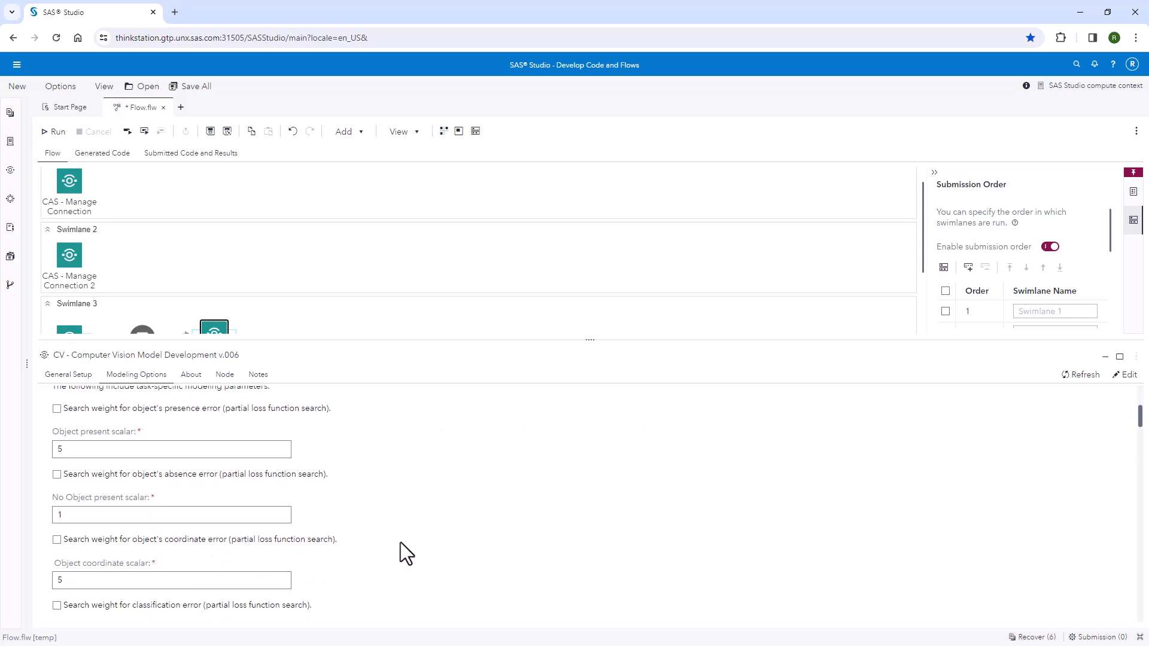
left_click_drag(351, 341, 349, 302)
scroll(299, 476, "up", 1)
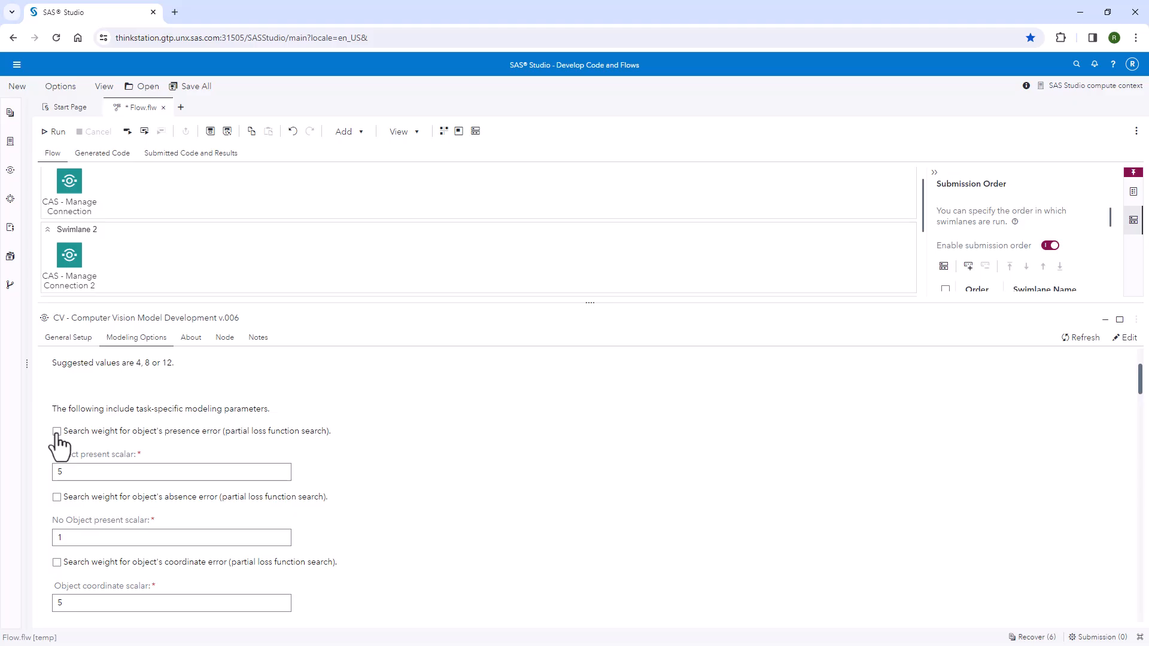
Step: Enable the partial loss function search for the object's presence, absence, and coordinate error weights
double_click(72, 471)
left_click(72, 473)
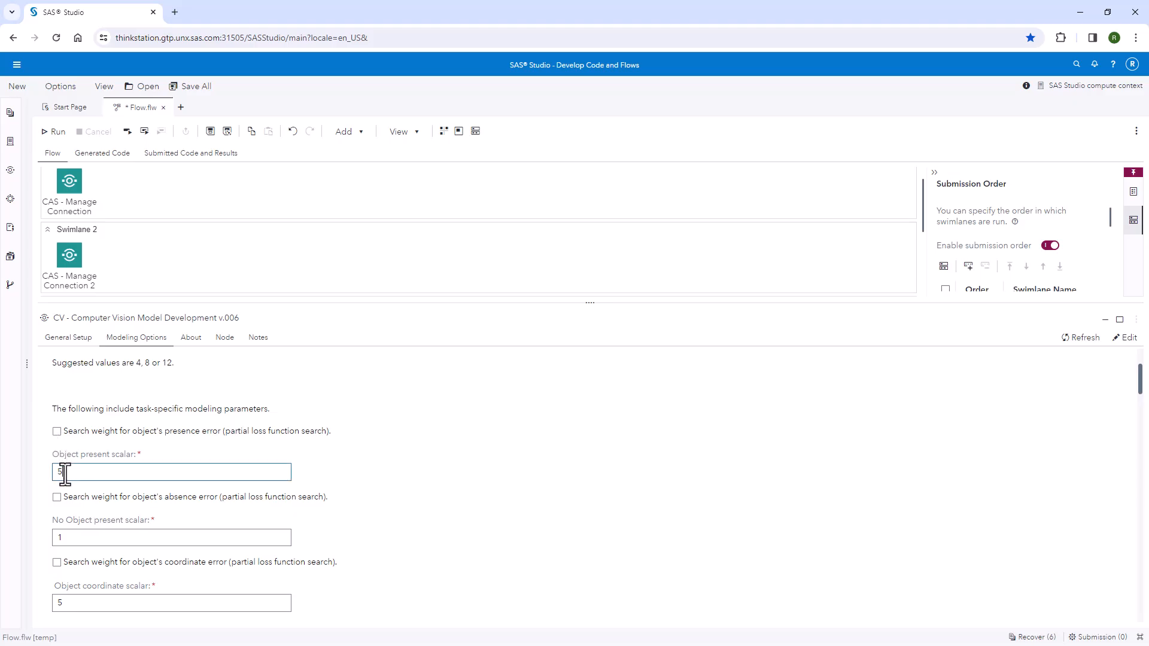
left_click(57, 431)
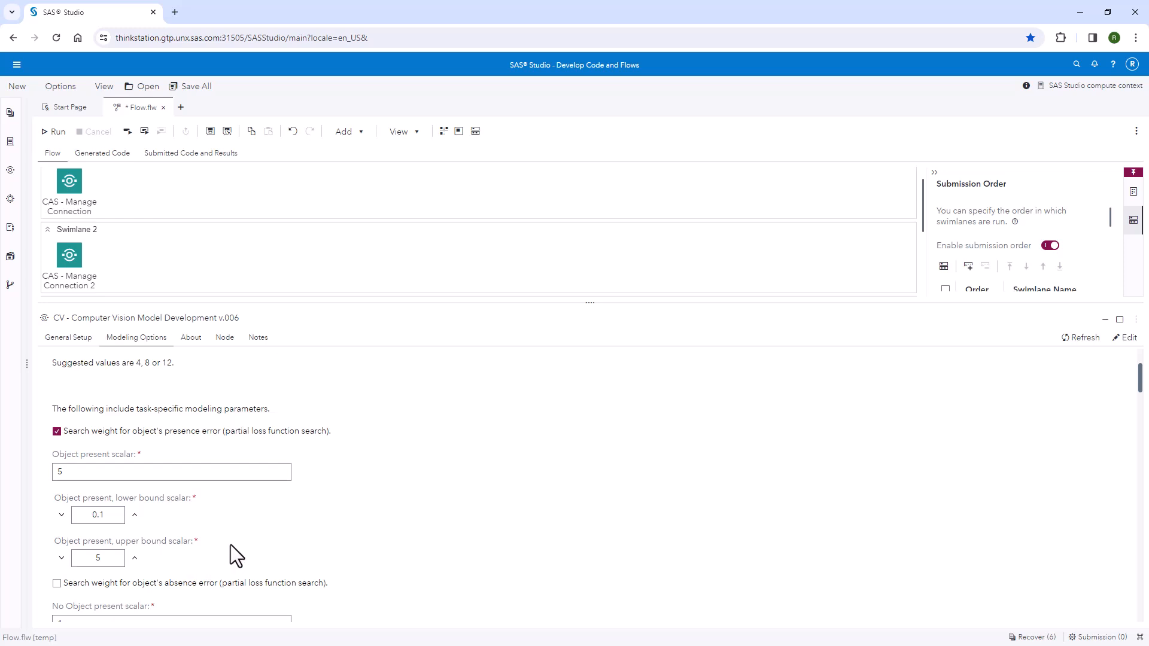
scroll(231, 545, "down", 1)
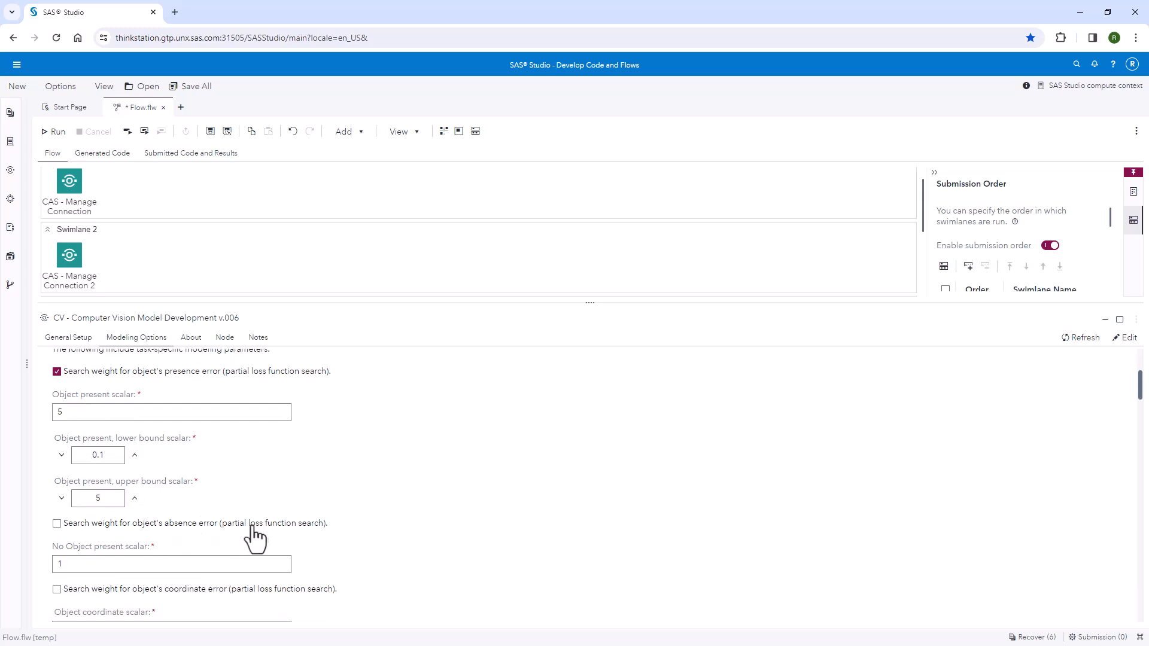
left_click(56, 524)
scroll(370, 512, "down", 4)
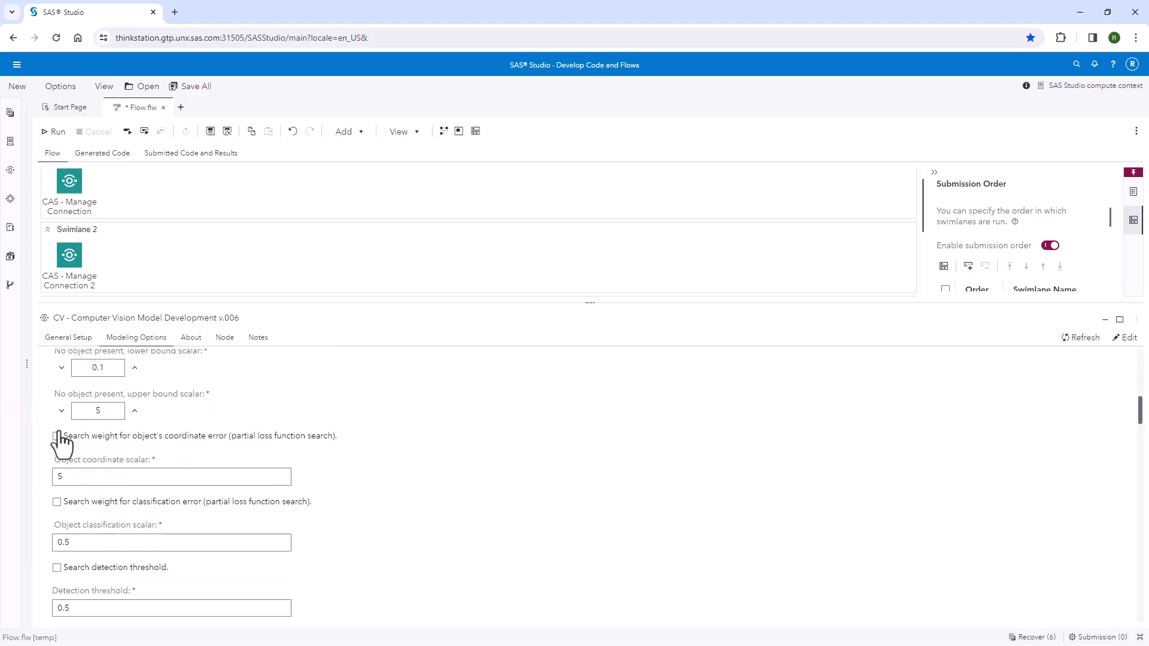
left_click(57, 435)
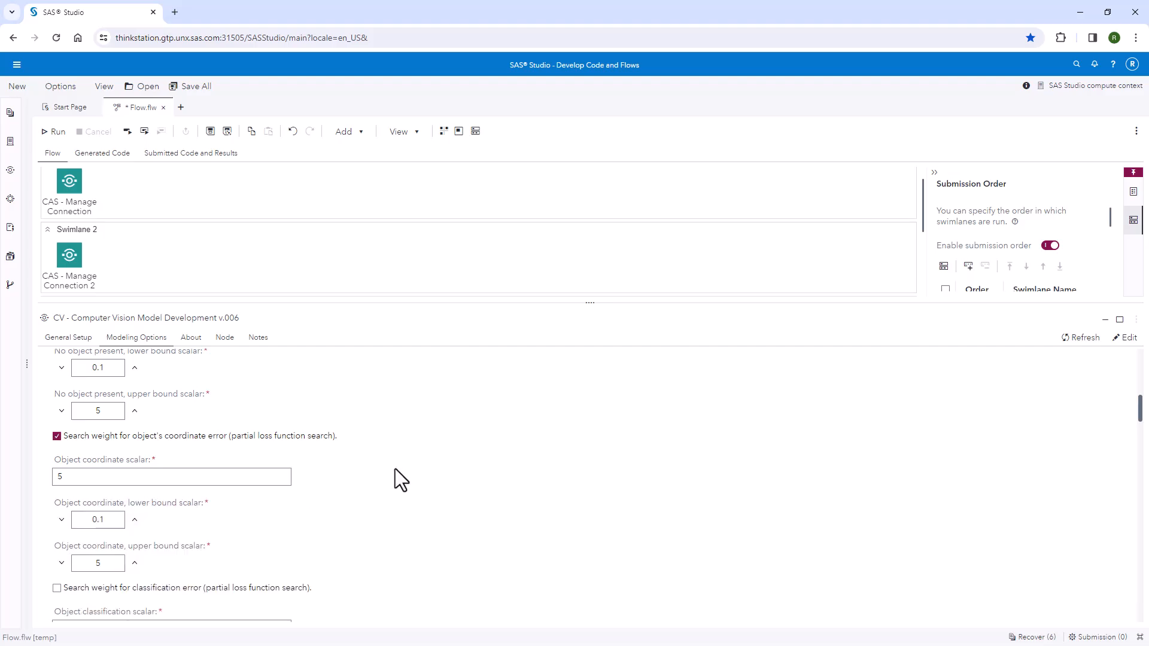
Step: Set the object classification scalar to 0
scroll(396, 468, "down", 2)
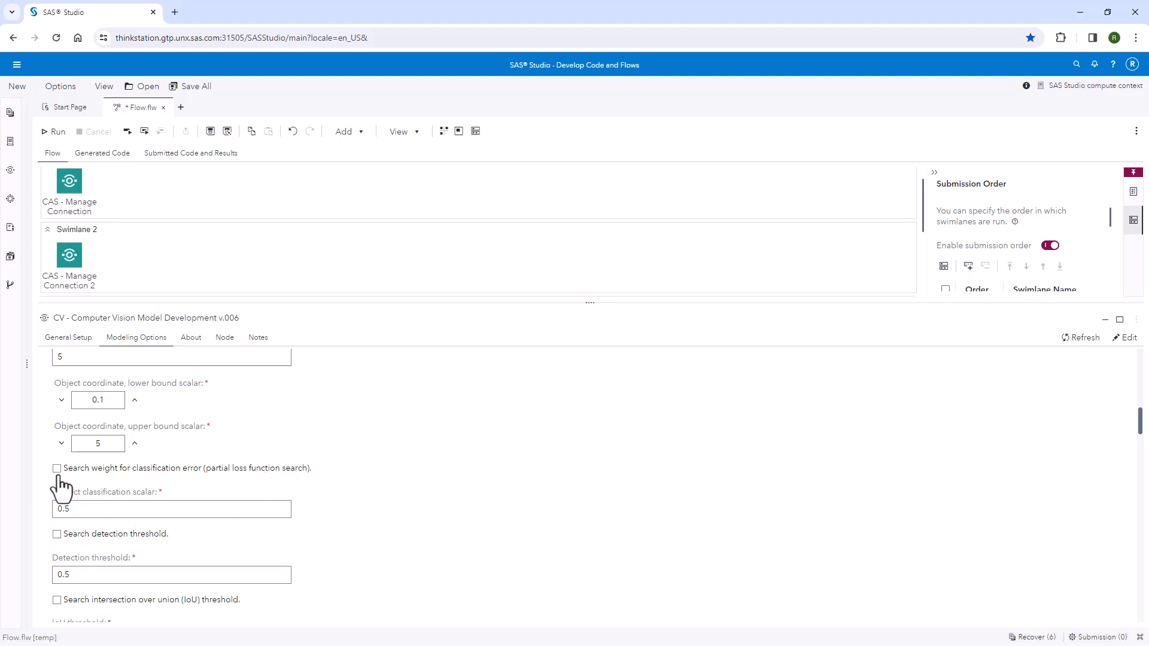
double_click(74, 509)
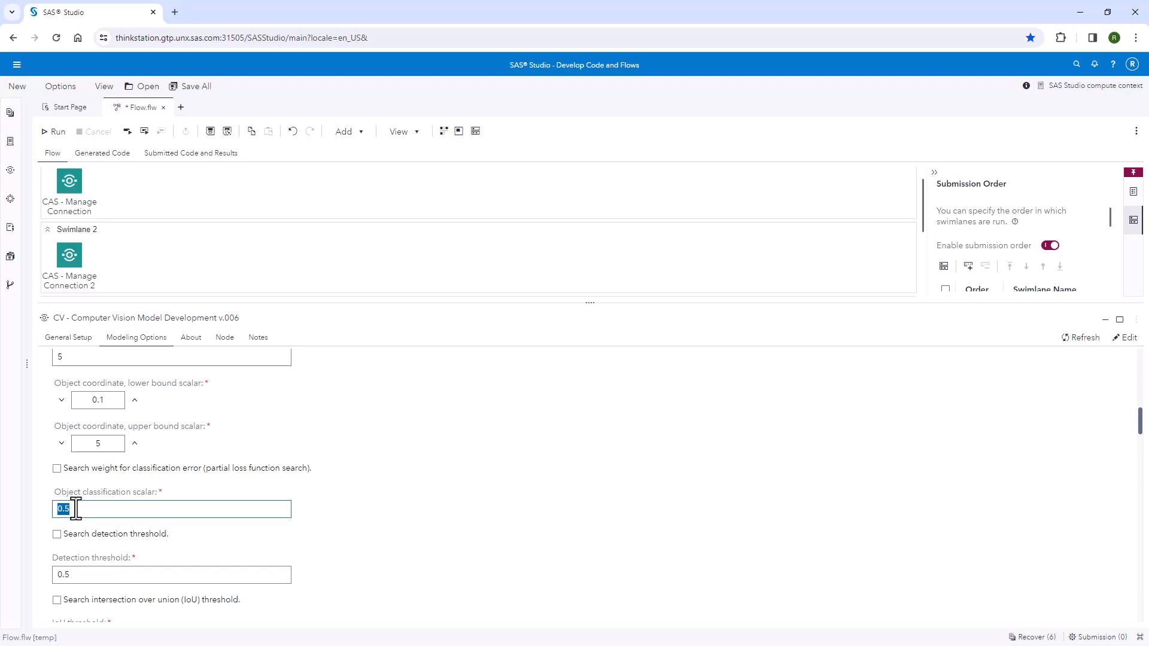
type("0")
left_click(439, 455)
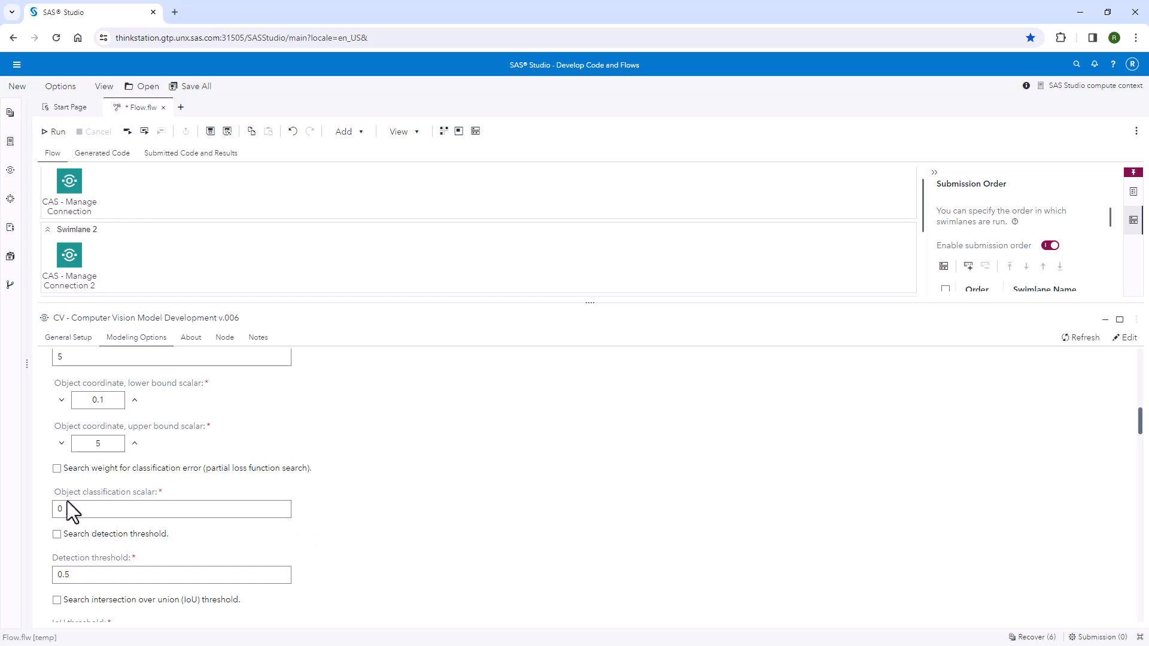
Step: Enable searching of the detection threshold, the IoU threshold, and the training IoU threshold
scroll(282, 521, "down", 1)
left_click(57, 475)
scroll(203, 549, "down", 3)
left_click(57, 448)
scroll(203, 551, "down", 3)
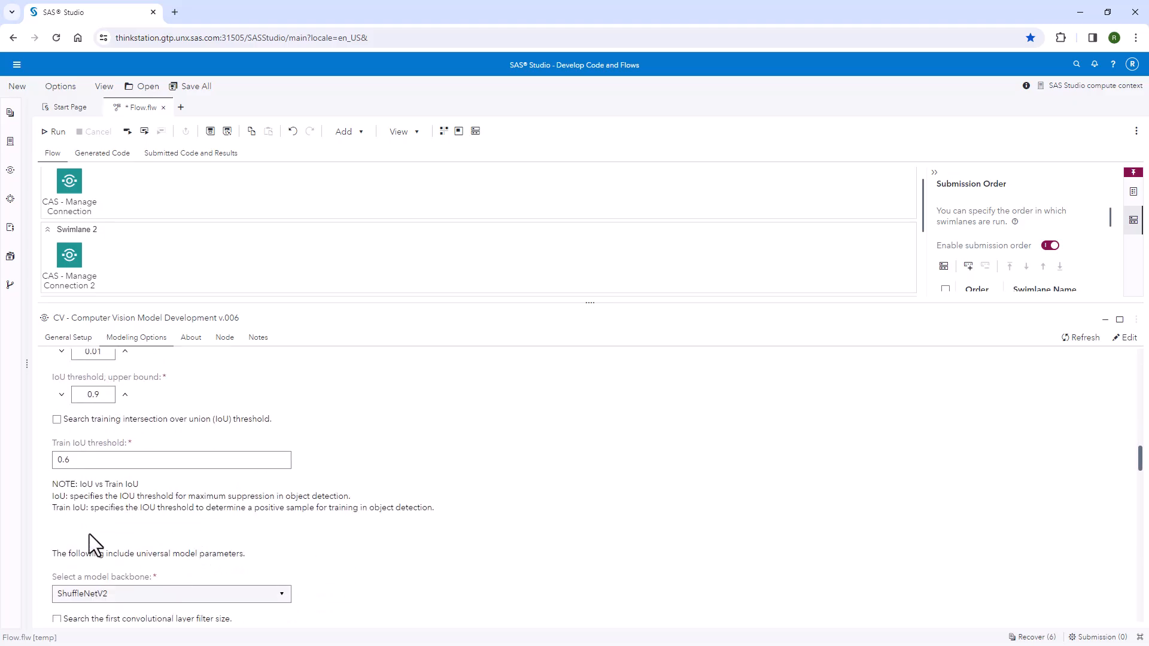
left_click(57, 420)
Step: Switch the model backbone to Autotune (search all backbones) and back to ShuffleNetV2
scroll(334, 520, "down", 4)
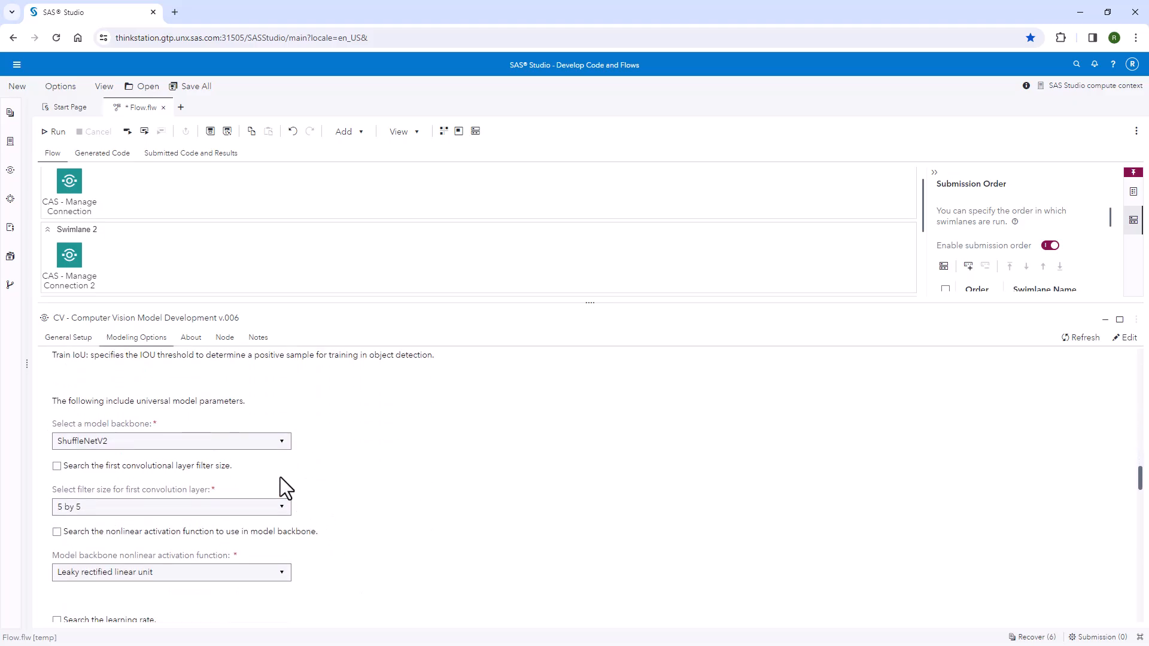
left_click(275, 442)
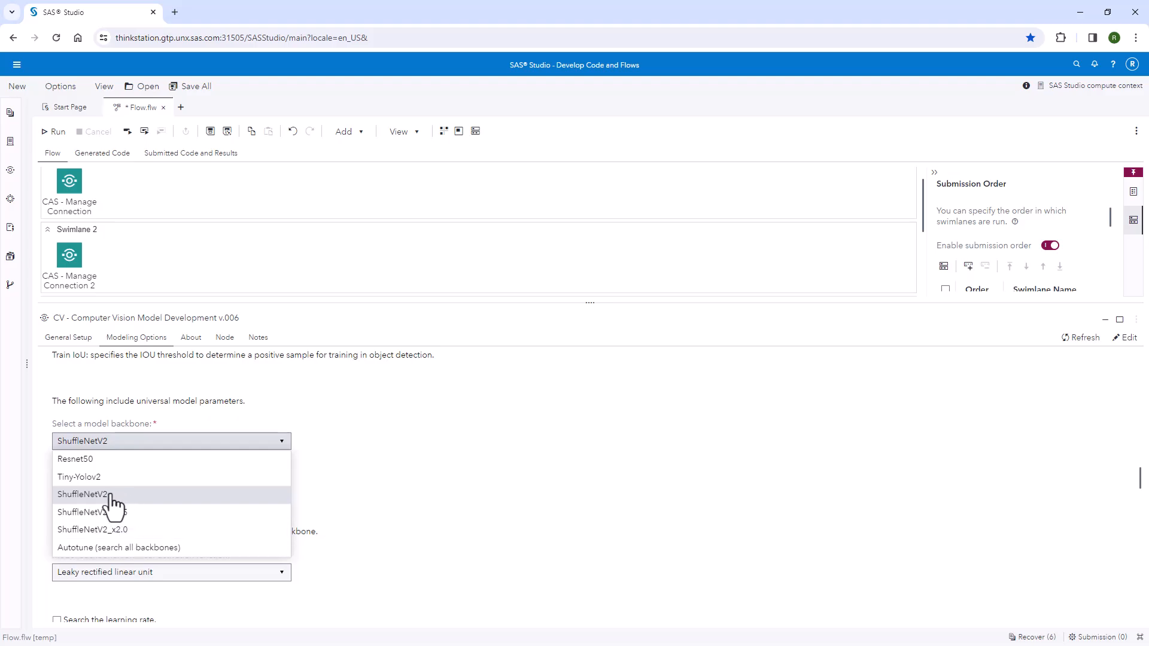
left_click(119, 554)
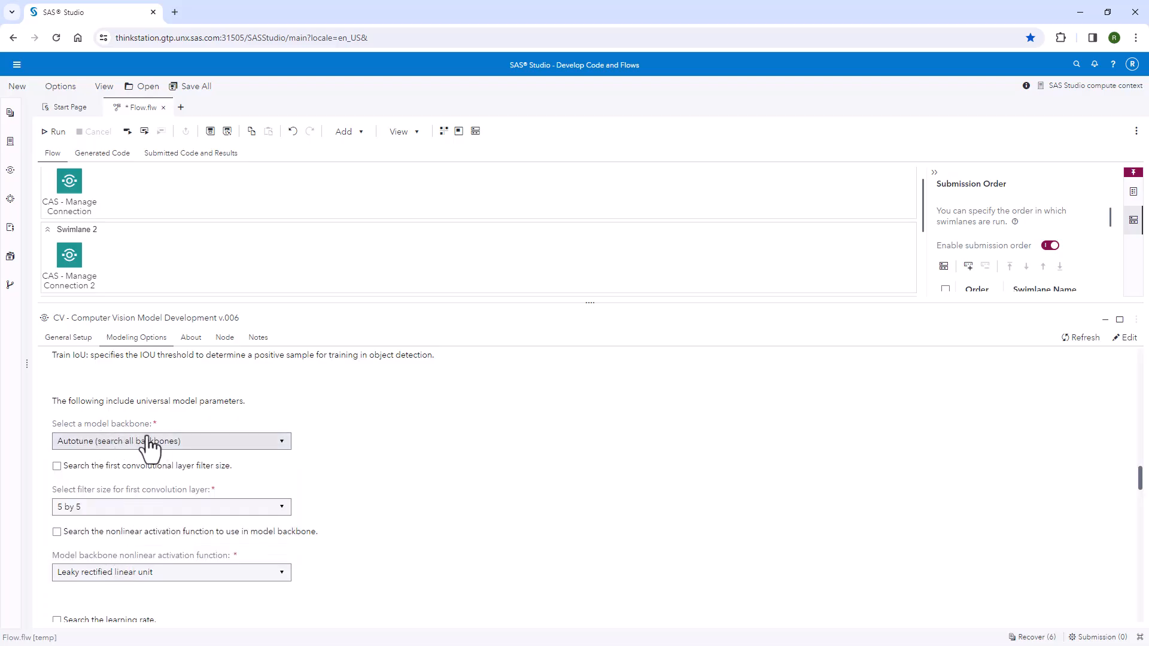
left_click(221, 442)
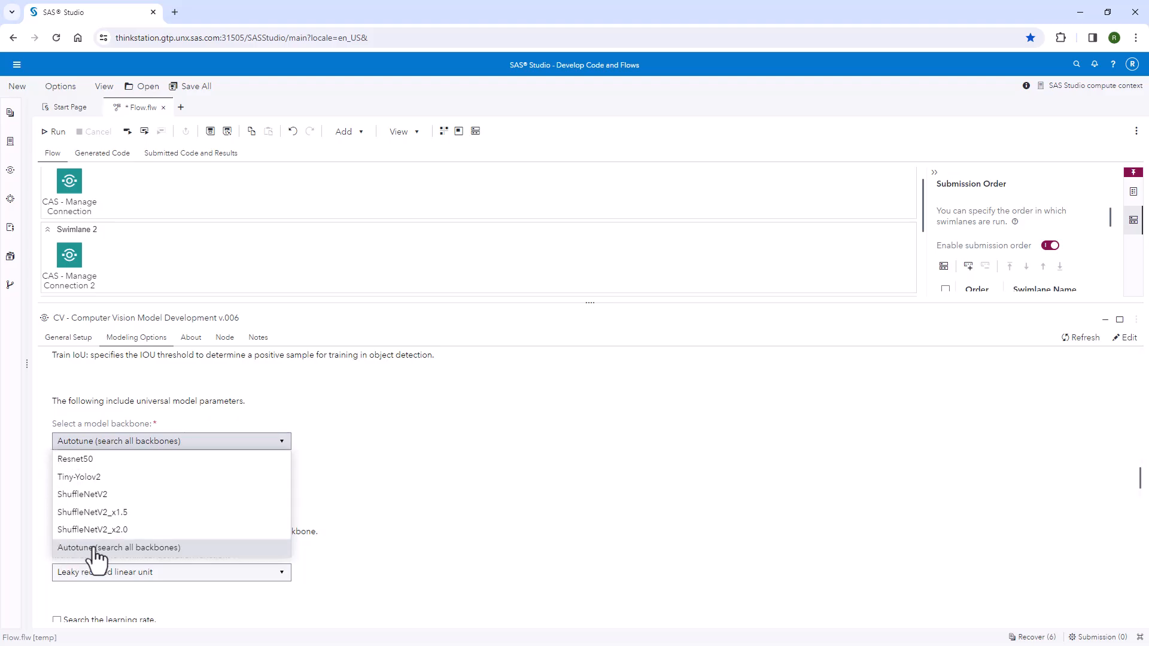
left_click(98, 495)
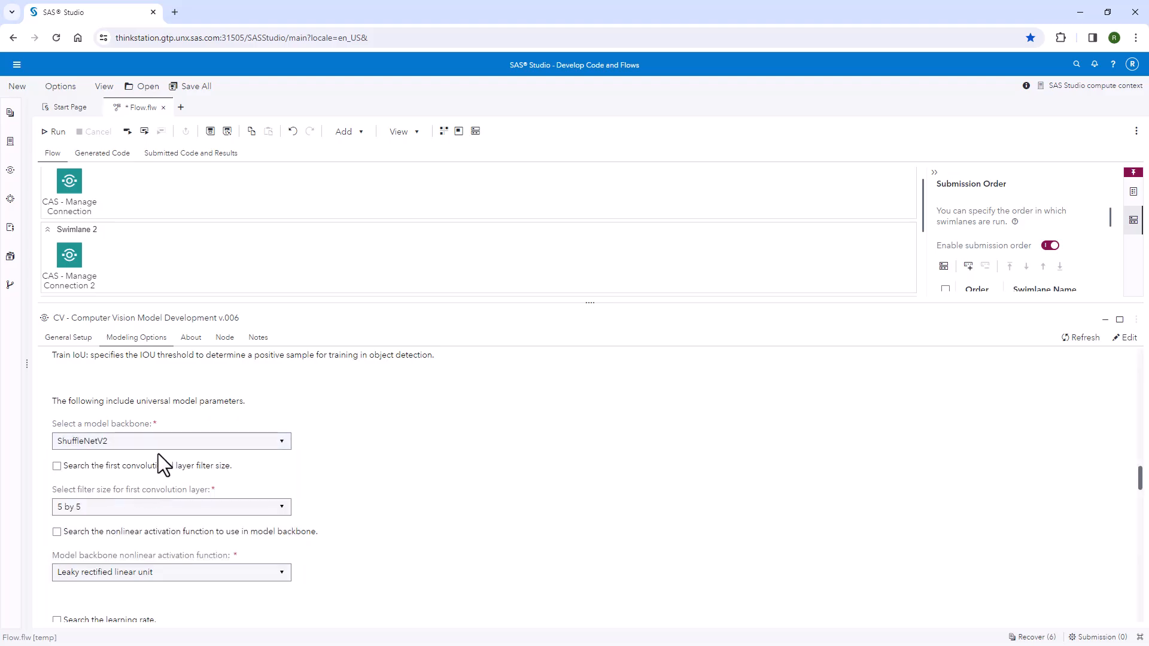
Step: Enable searching of the first convolutional layer filter size and choose Leaky rectified linear unit as the backbone's activation function
left_click(83, 510)
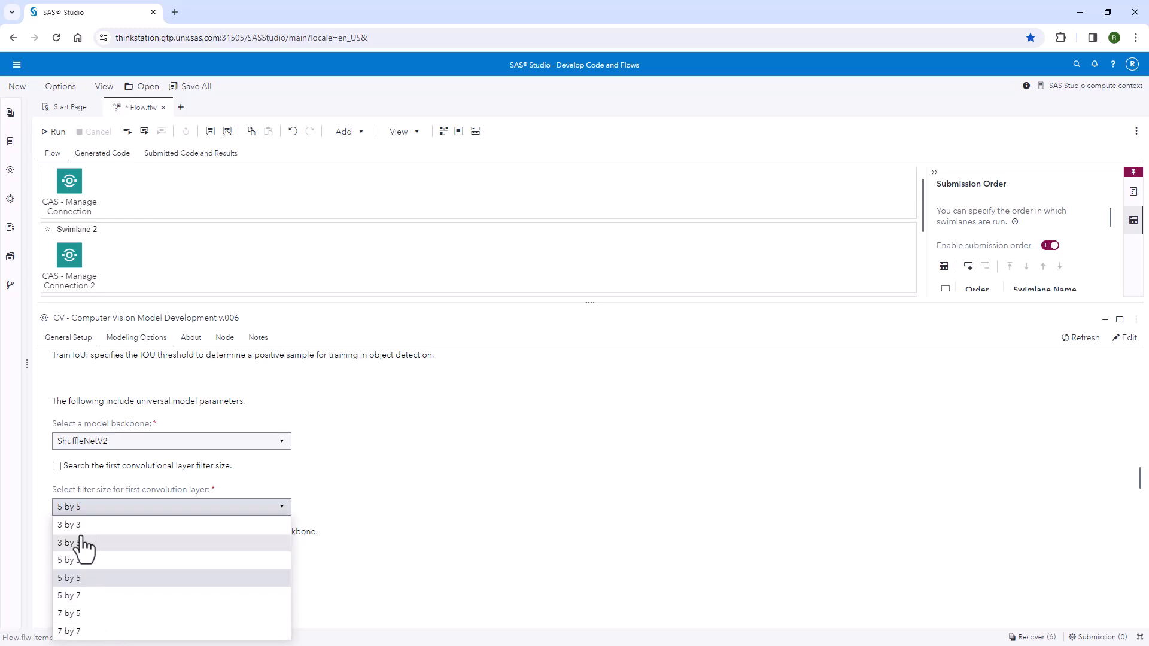
left_click(57, 466)
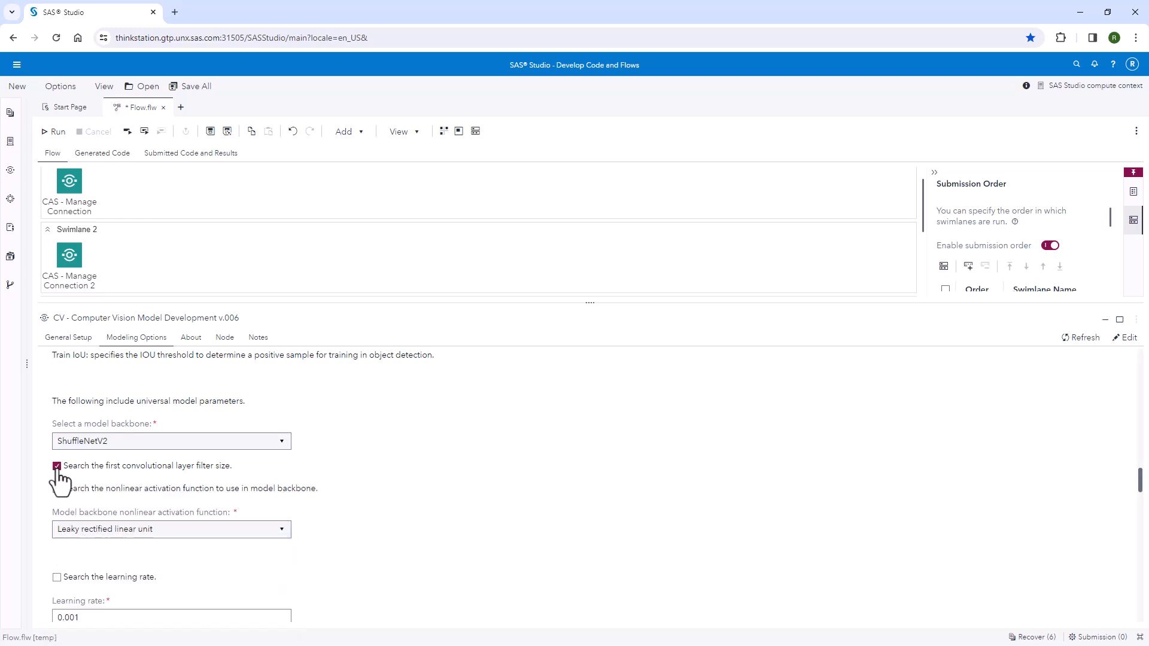
left_click(83, 530)
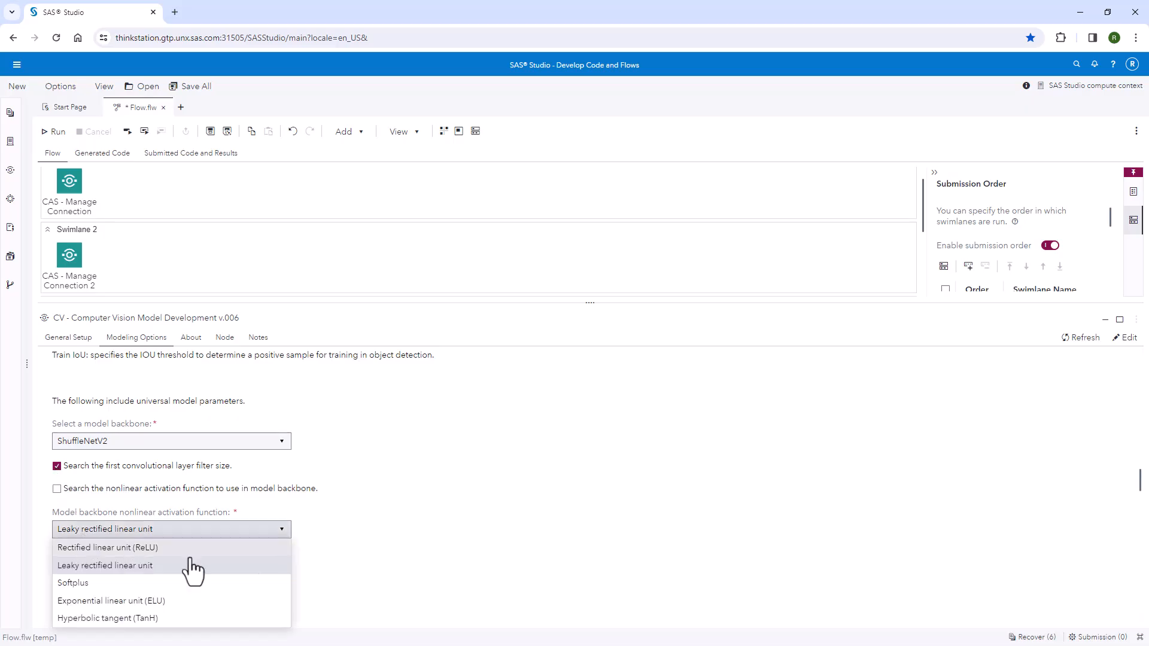
left_click(87, 567)
Step: Enable searching of the learning rate and of second order learning
scroll(404, 539, "down", 2)
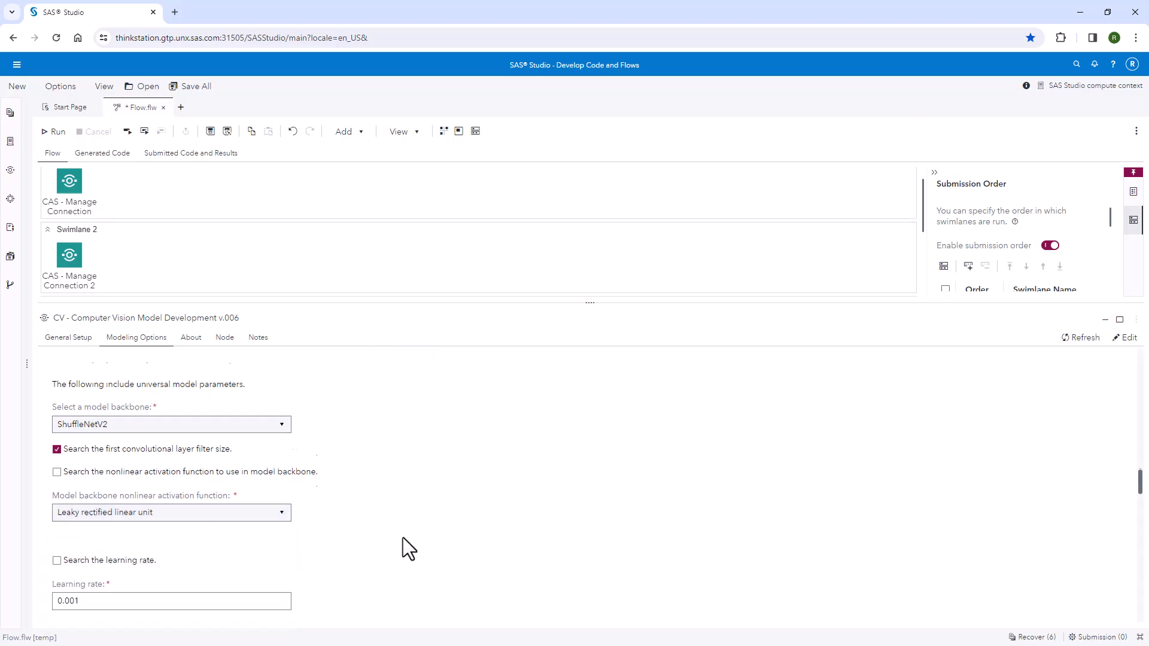
scroll(402, 537, "down", 3)
scroll(396, 529, "up", 1)
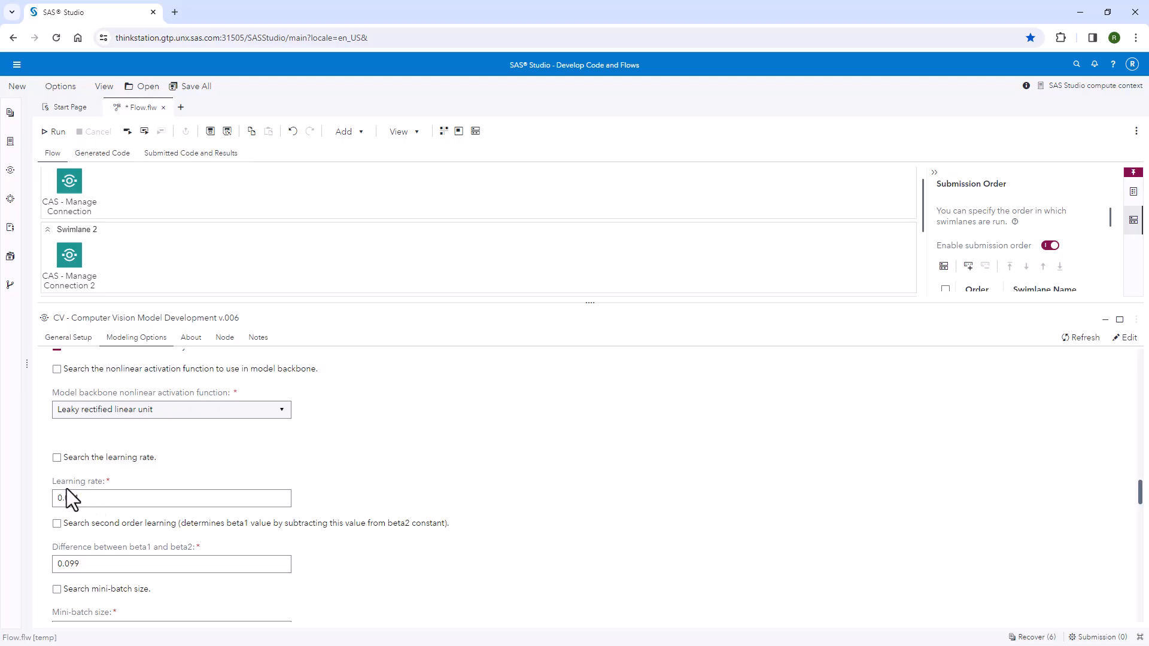
left_click(56, 458)
scroll(157, 545, "down", 3)
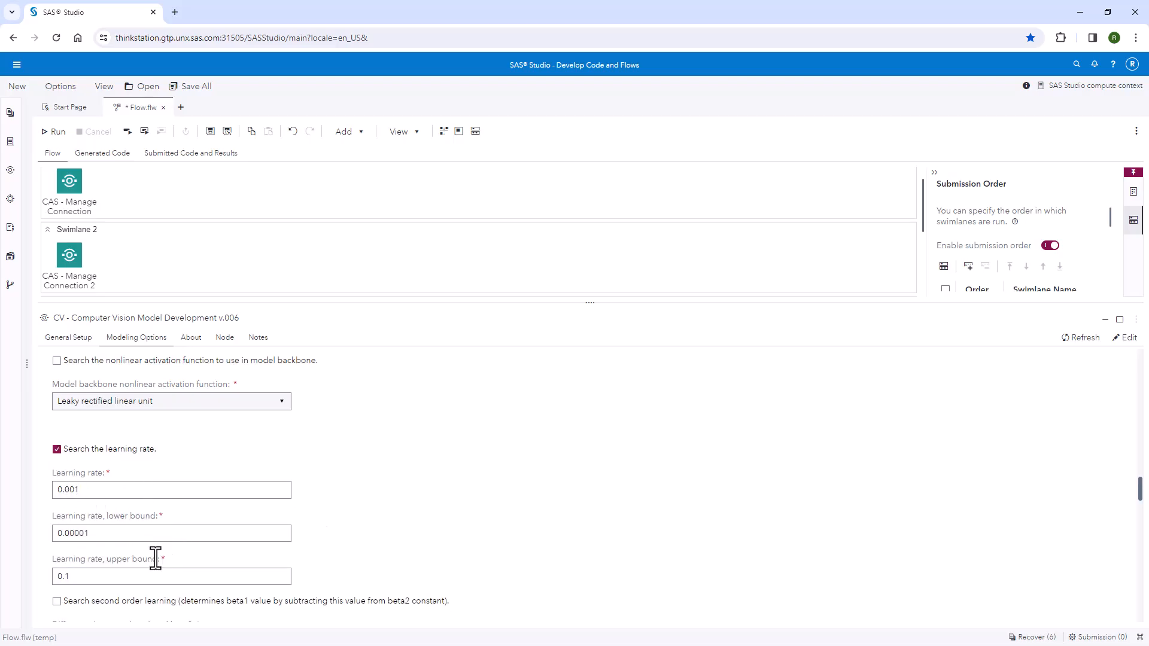
left_click(57, 490)
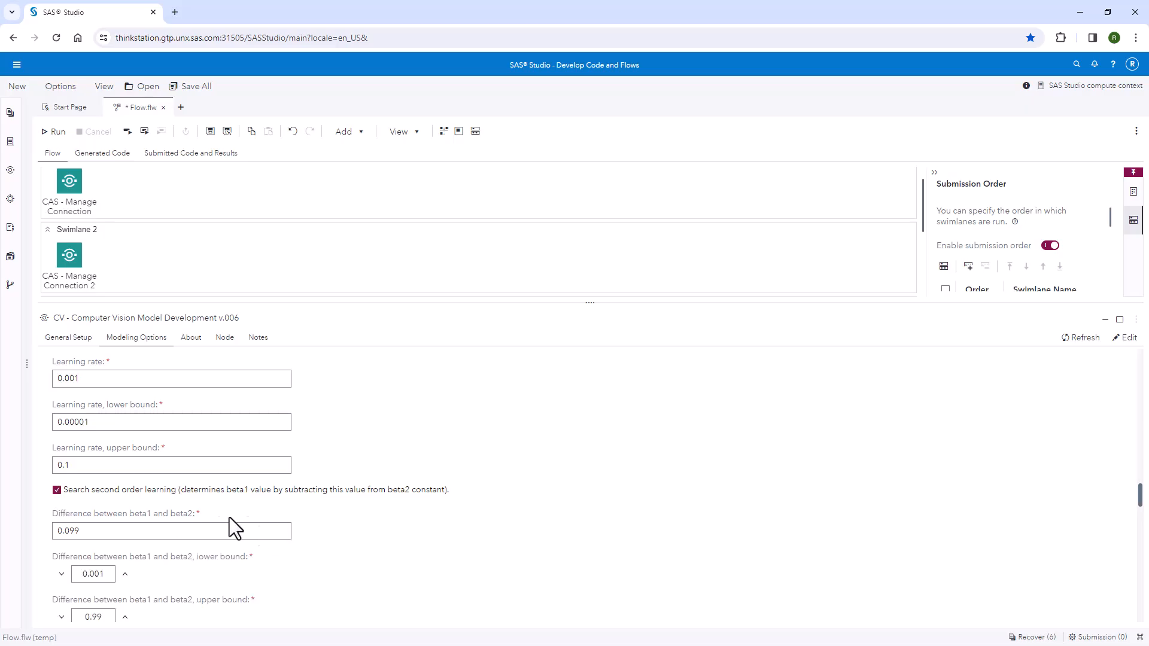
Step: Set the mini-batch size to 24
scroll(282, 531, "down", 3)
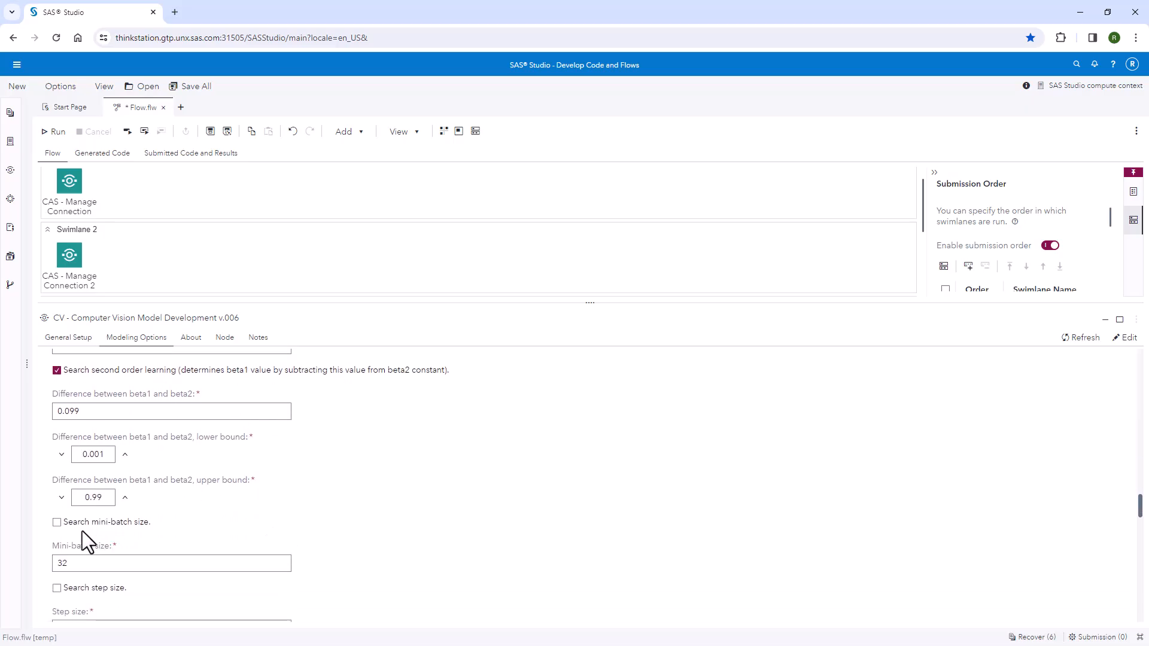
double_click(83, 554)
scroll(187, 510, "down", 1)
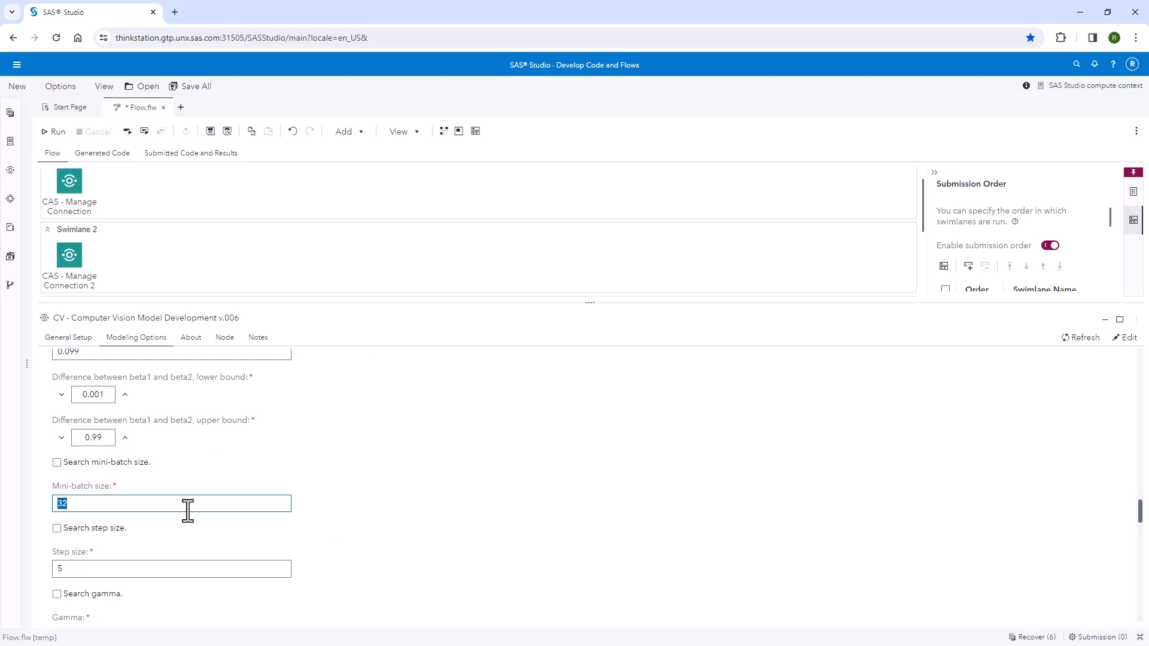
type("24")
left_click(357, 514)
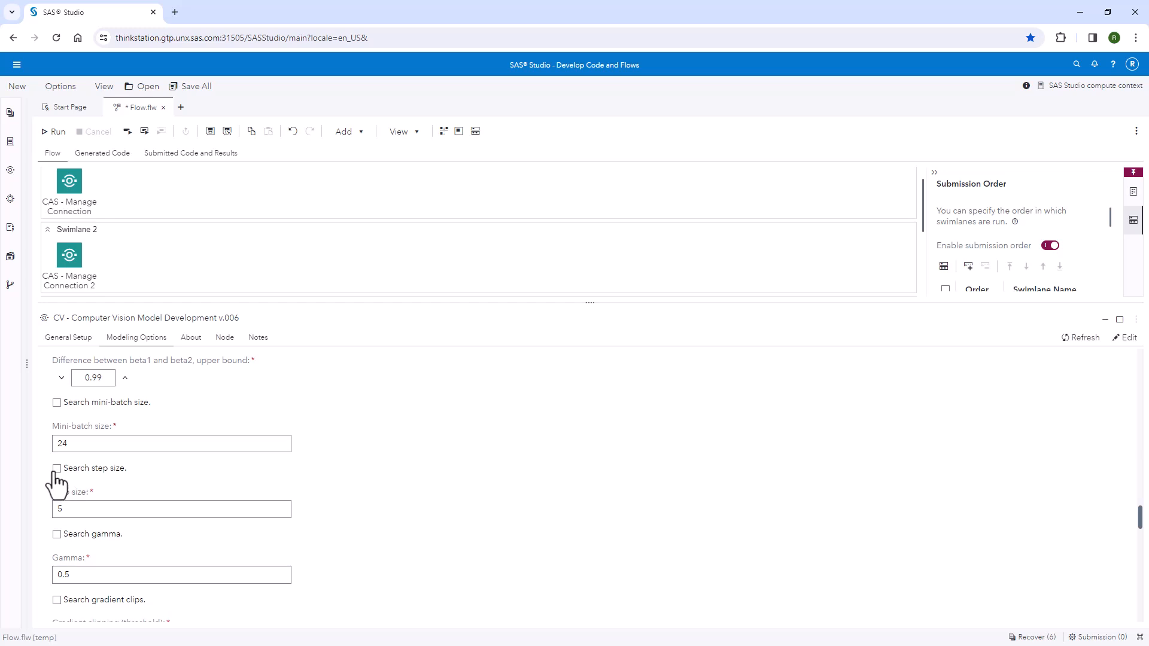
Step: Enable searching of the step size, gamma, and gradient clips
left_click(57, 469)
scroll(85, 526, "down", 1)
scroll(85, 526, "down", 2)
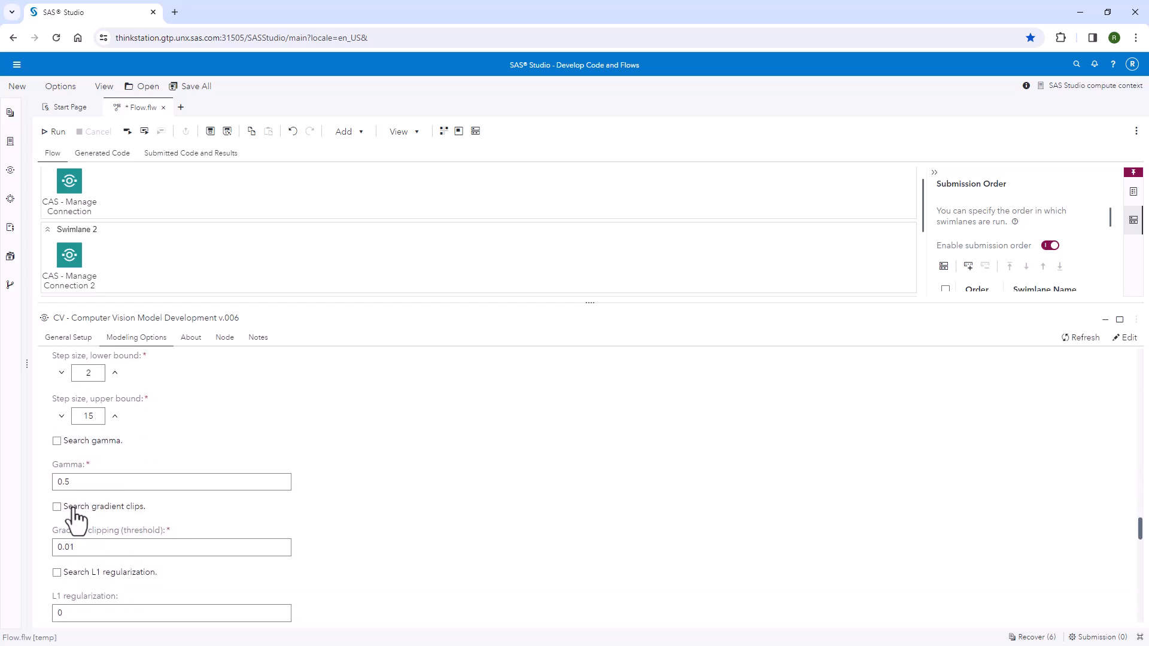
left_click(57, 438)
scroll(70, 543, "down", 2)
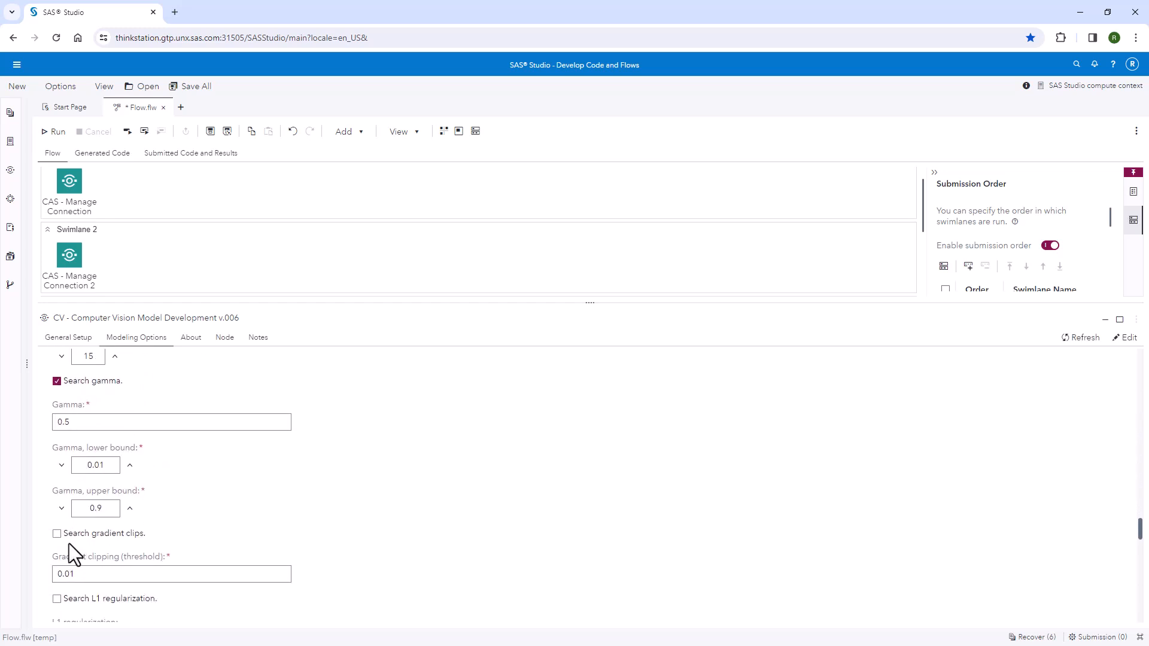
left_click(57, 474)
scroll(63, 542, "down", 3)
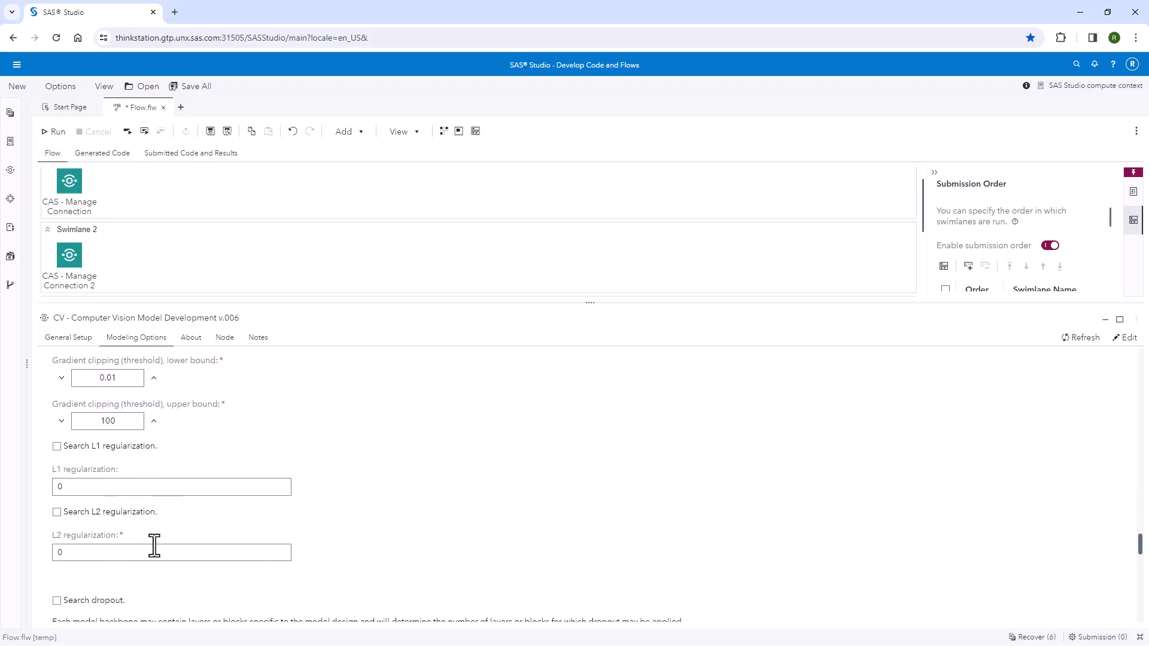
Step: Turn dropout searching on and back off while reviewing the regularization and layer dropout settings
scroll(154, 546, "down", 1)
scroll(157, 503, "down", 2)
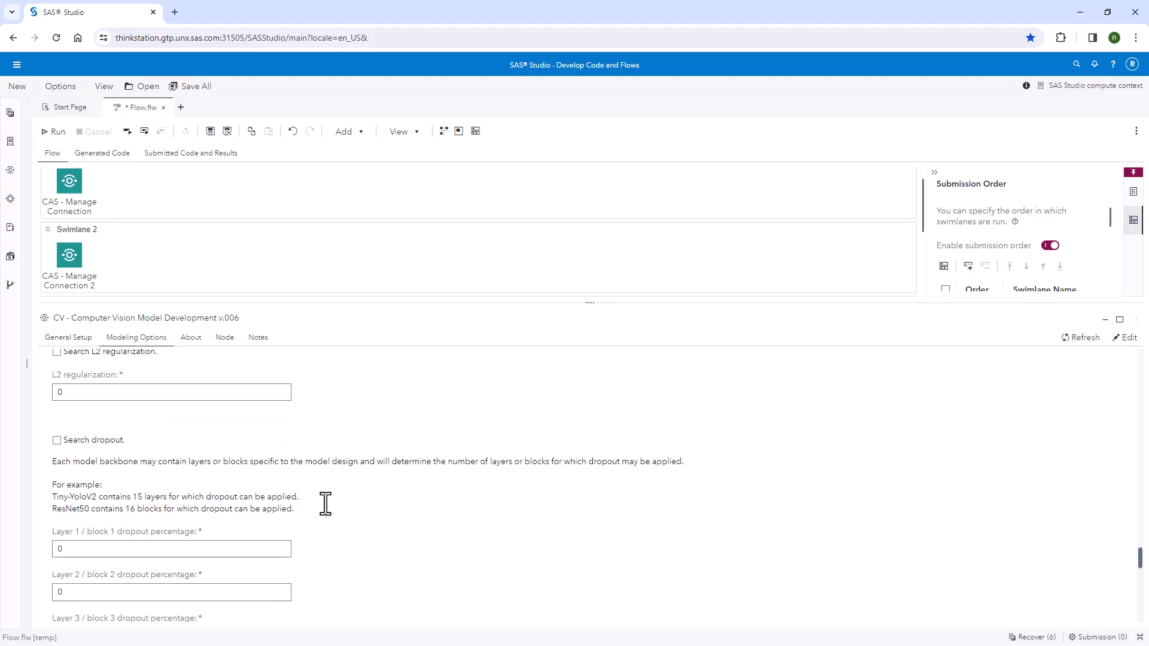
double_click(98, 532)
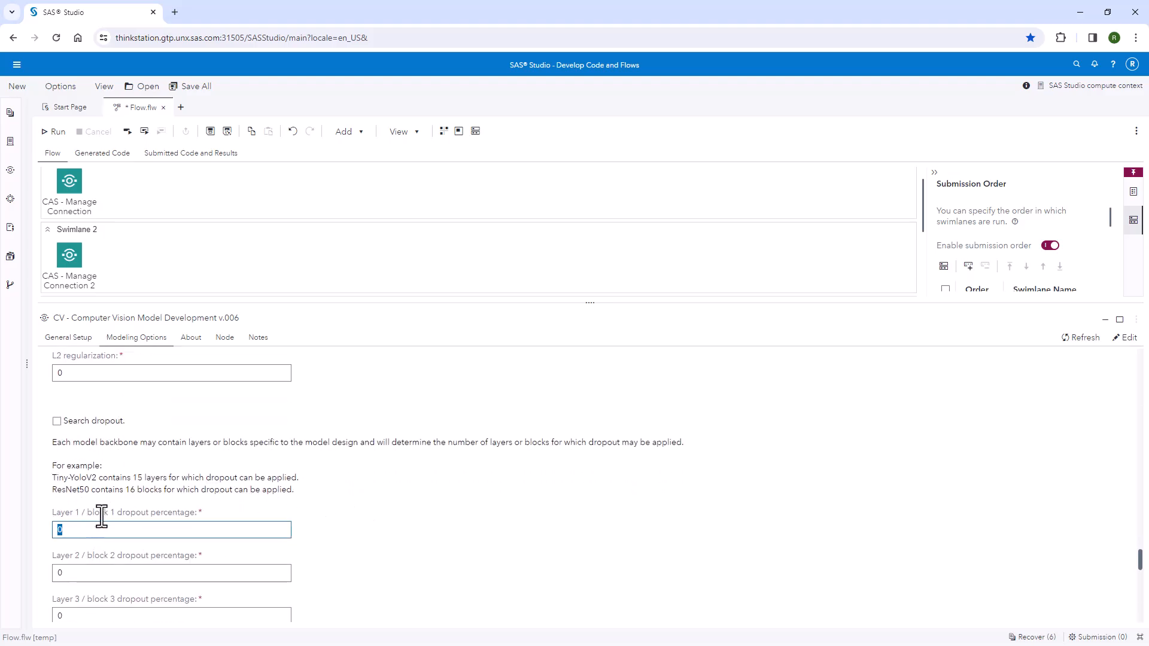
left_click(57, 423)
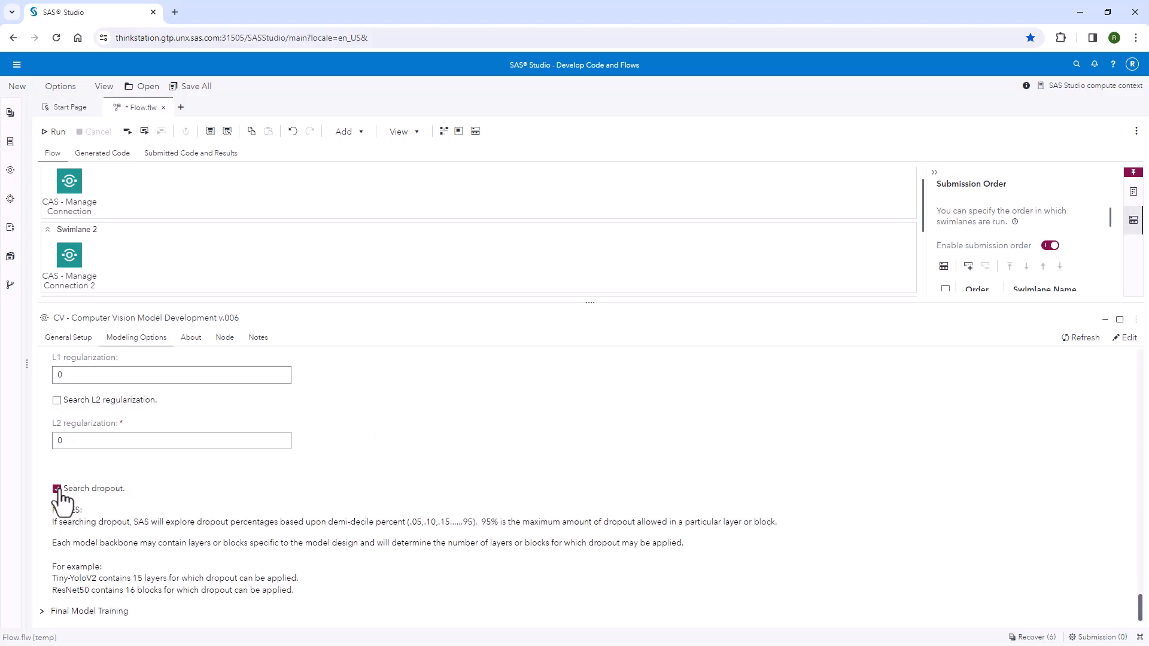
left_click(57, 489)
scroll(342, 513, "down", 3)
scroll(342, 515, "down", 6)
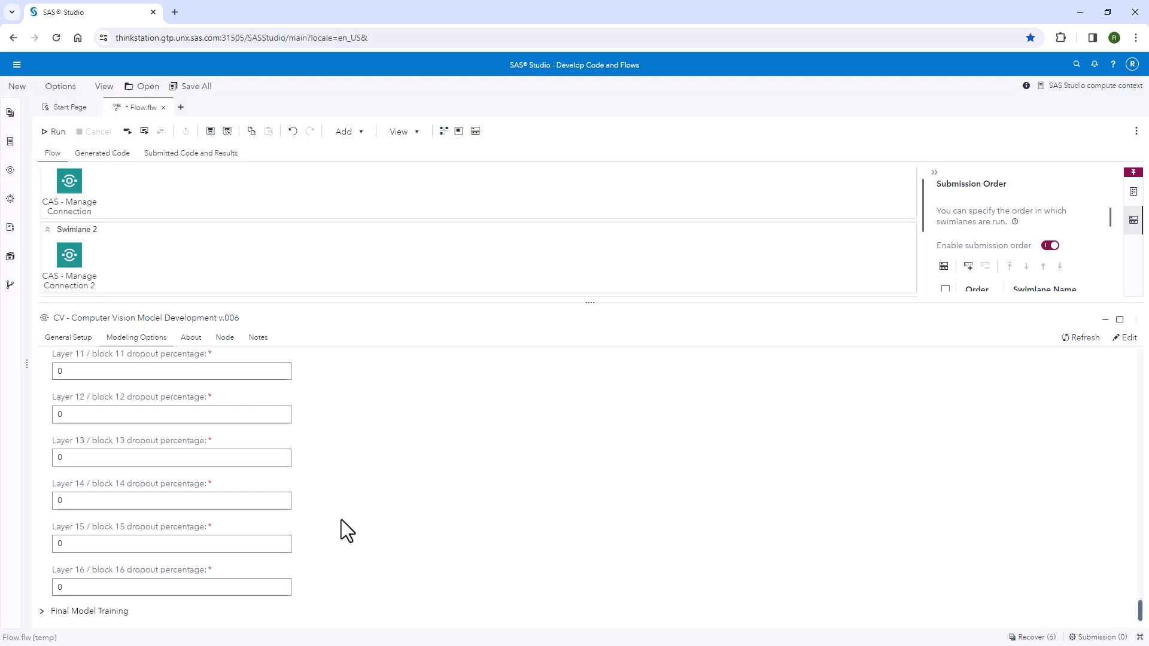
Step: Set the number of epochs for final model training to 35
left_click(40, 611)
scroll(419, 534, "down", 1)
scroll(419, 534, "down", 2)
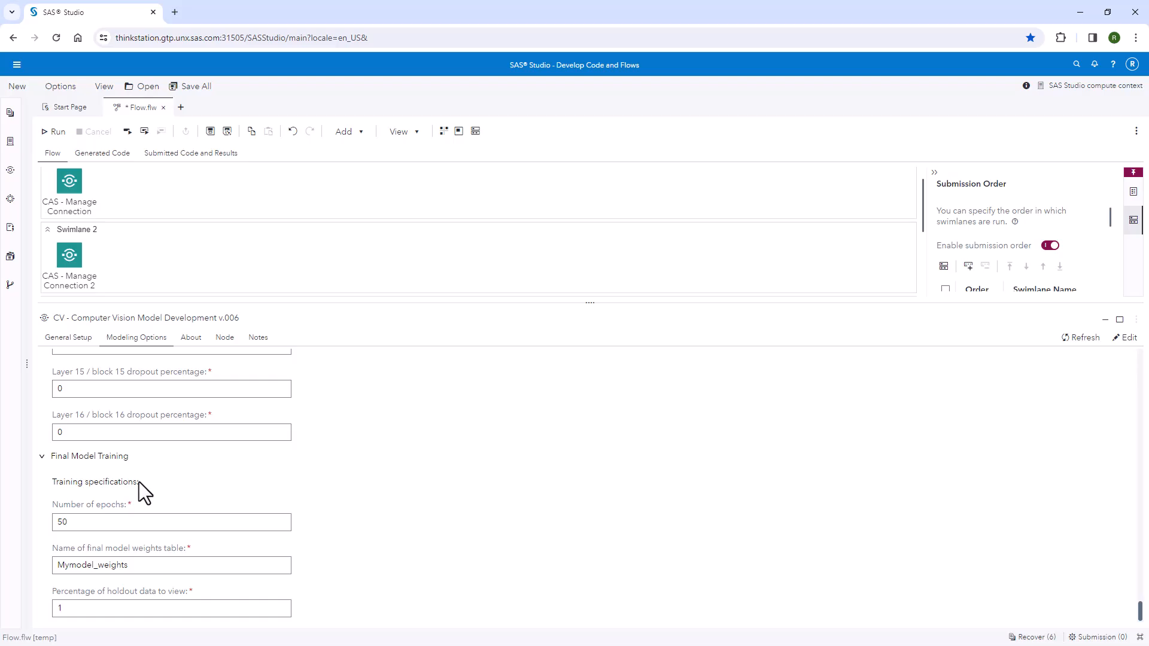
double_click(118, 522)
left_click(75, 522)
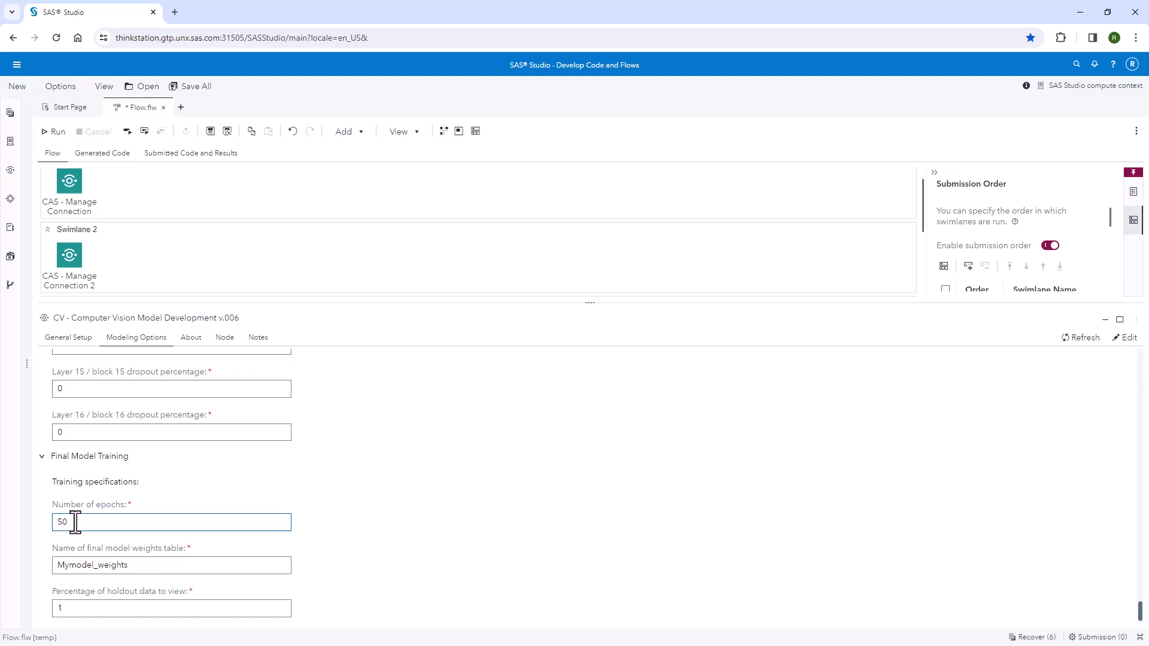
left_click_drag(100, 522, 48, 522)
type("35")
Step: Add a table node to Swimlane 3 and connect it to the output of the CV - Computer Vision Model Development step
left_click_drag(419, 304, 414, 427)
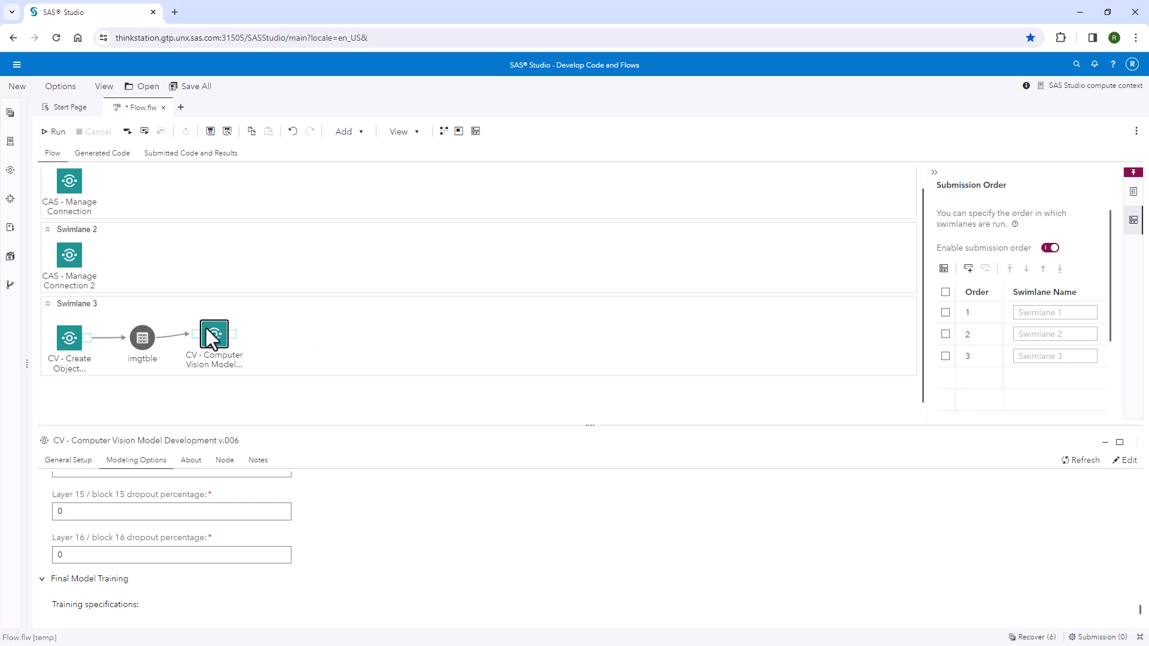
left_click(304, 335)
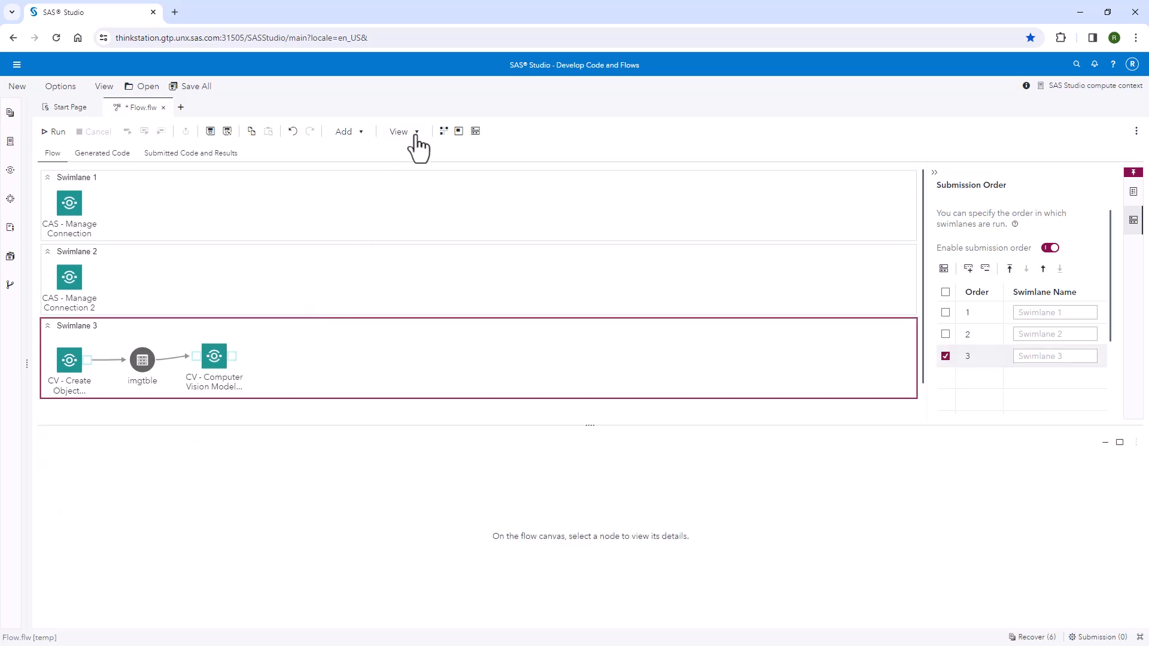
left_click(357, 140)
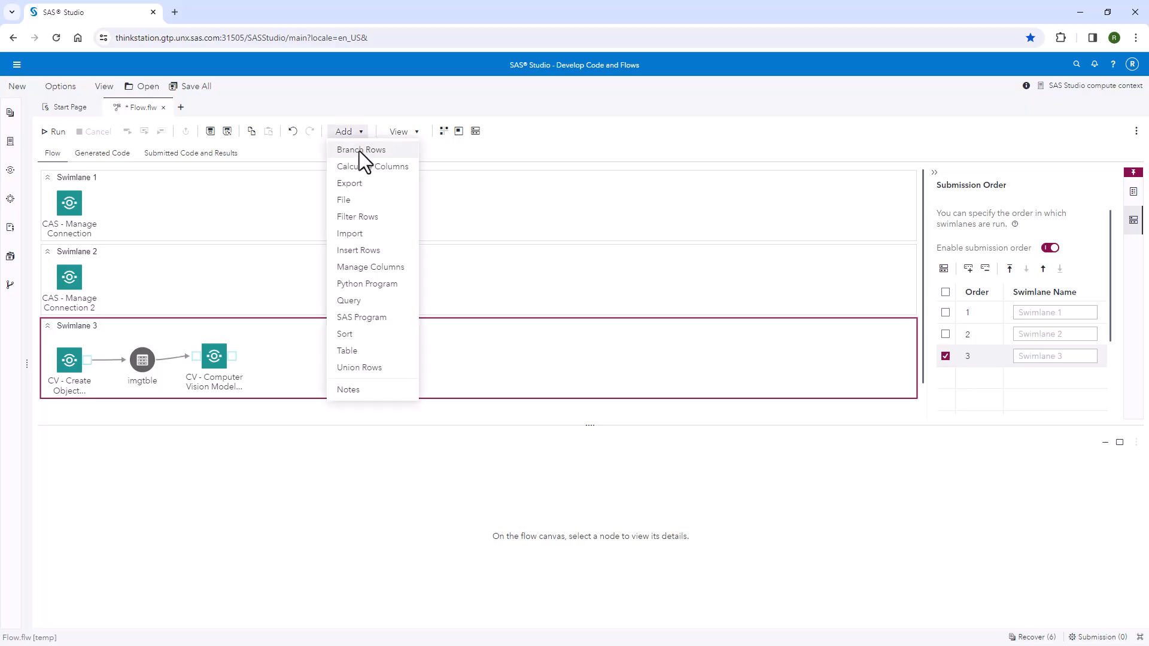
left_click(365, 353)
left_click_drag(232, 355, 272, 355)
Step: Define the model development output table with library casuser and table name modelinfo
left_click(273, 353)
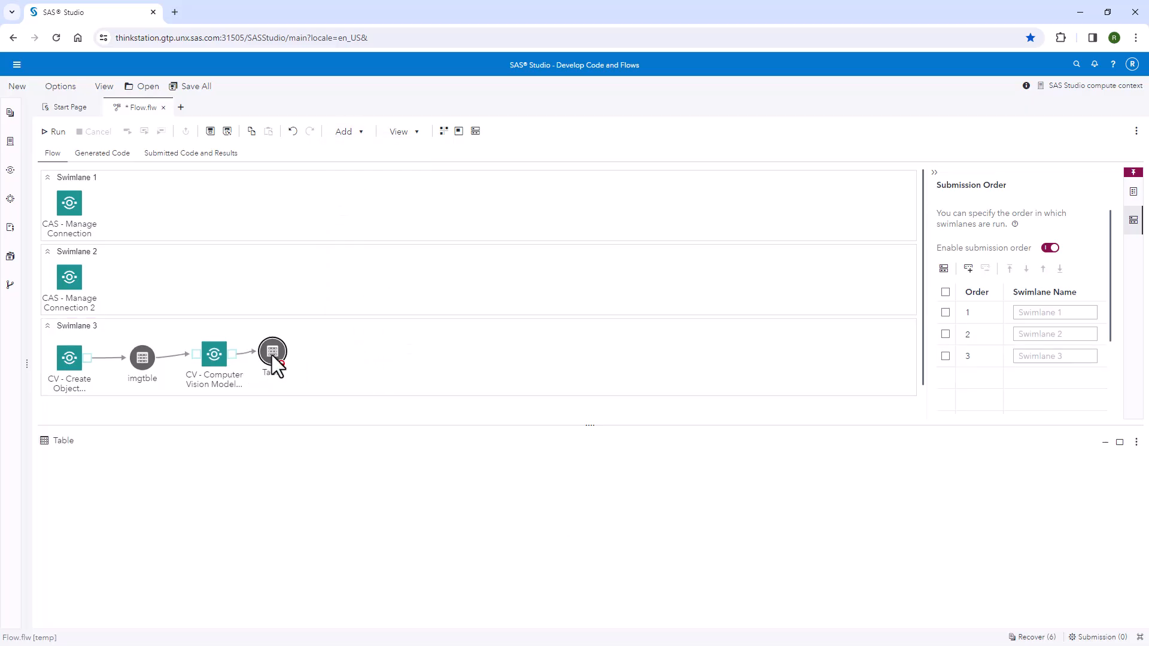
left_click(123, 495)
type("c")
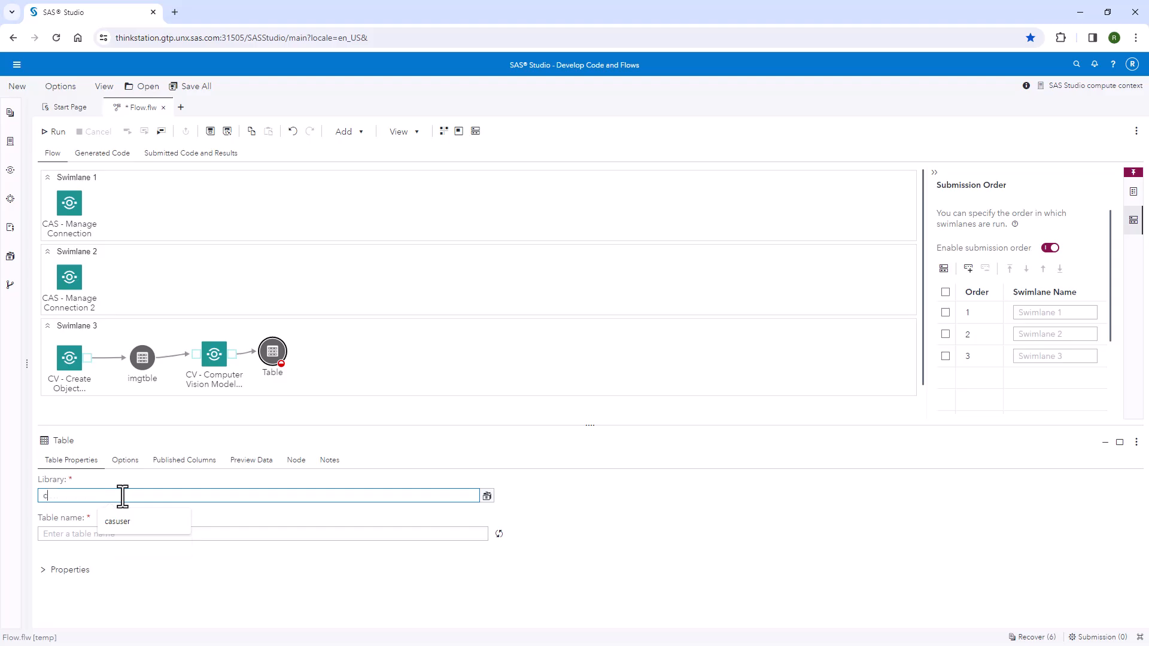
type("asuser")
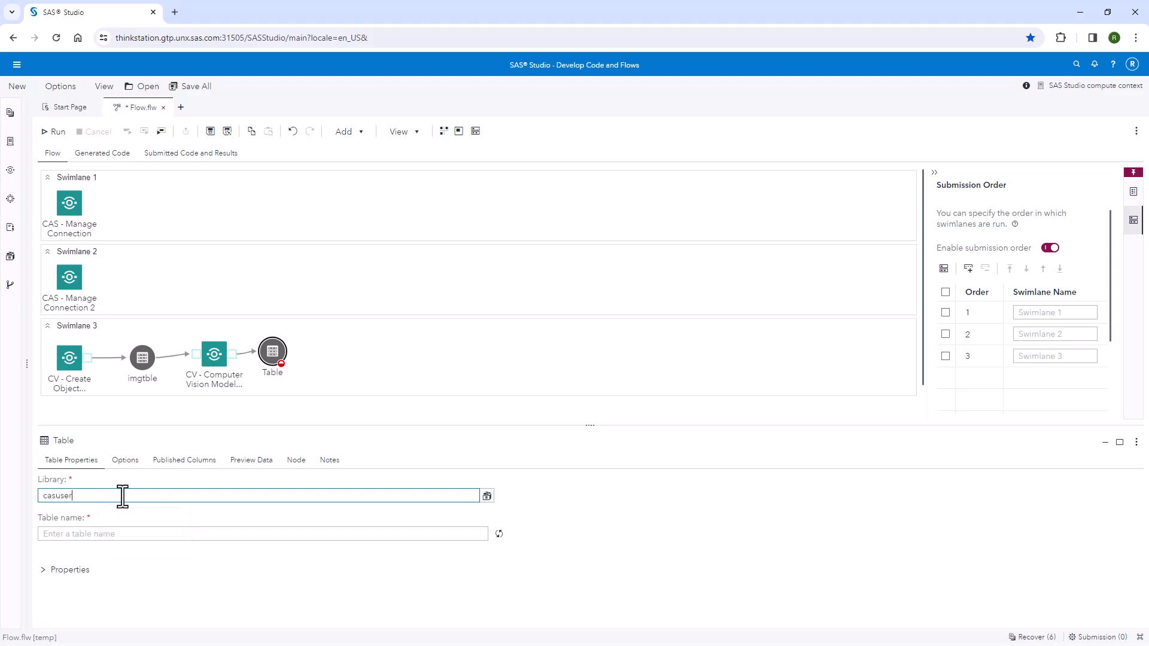
left_click(100, 533)
type("modelinfo")
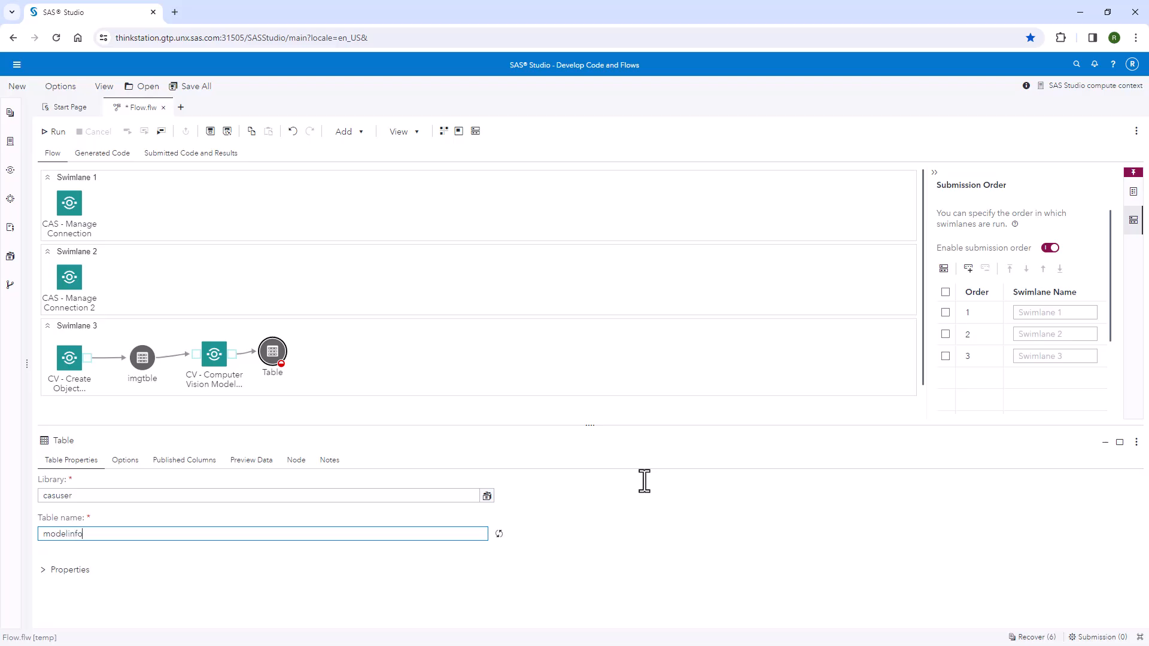
left_click(266, 353)
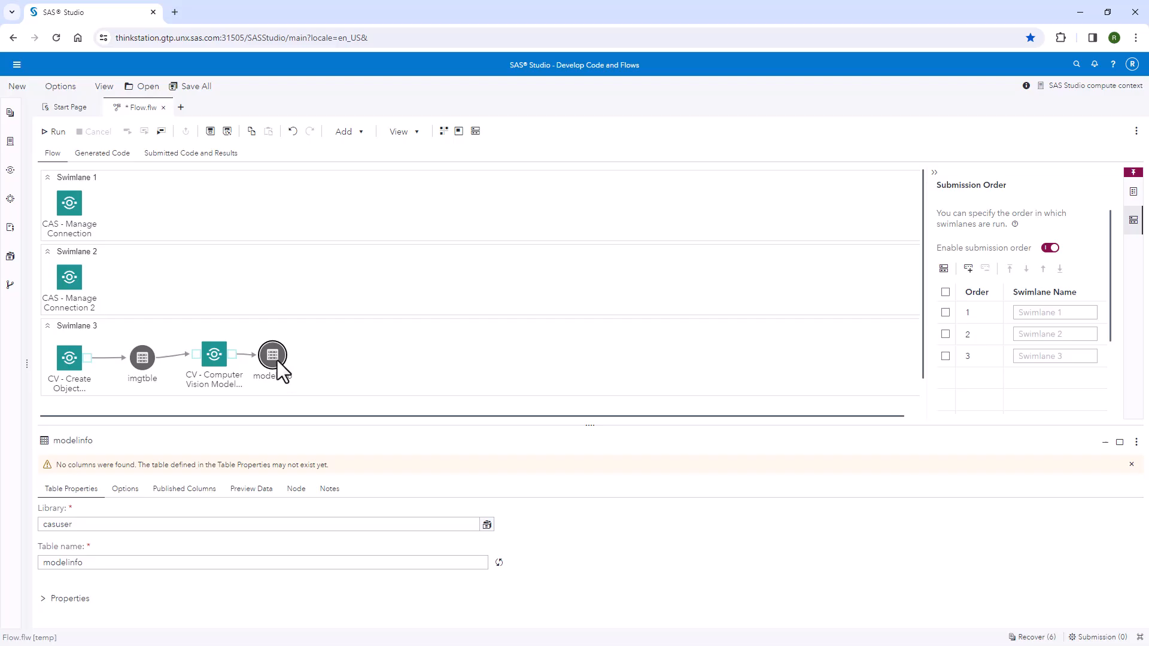
Step: Add the shared CV - Model Deployment step to Swimlane 3 and connect the modelinfo table to its input
left_click(11, 170)
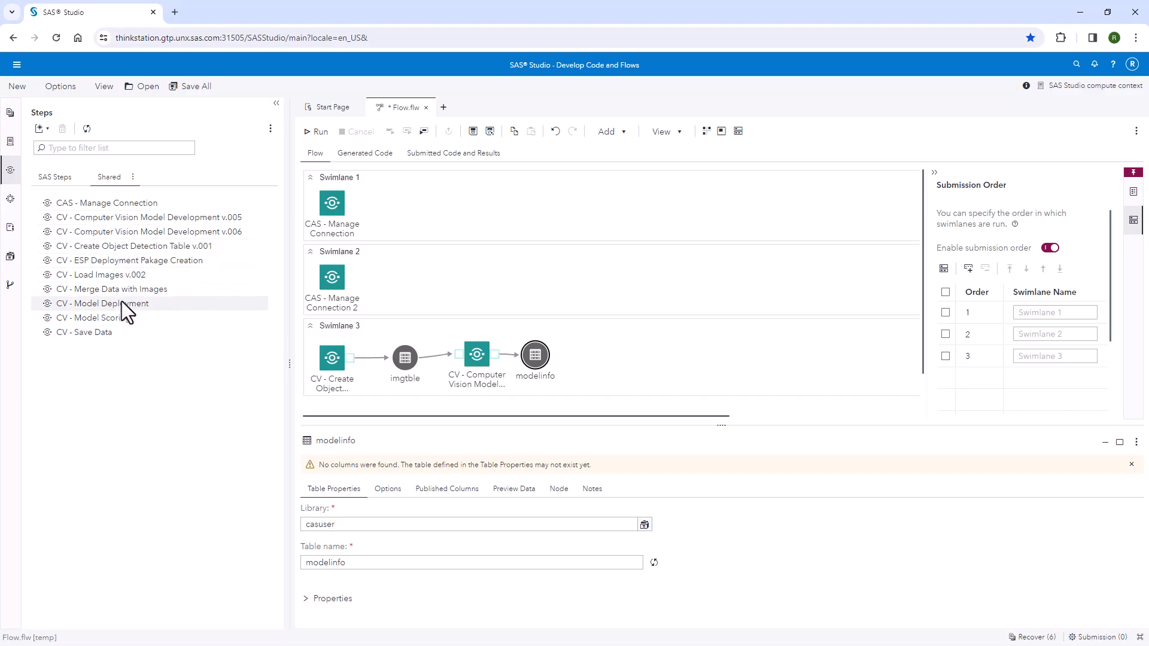
left_click_drag(117, 305, 611, 355)
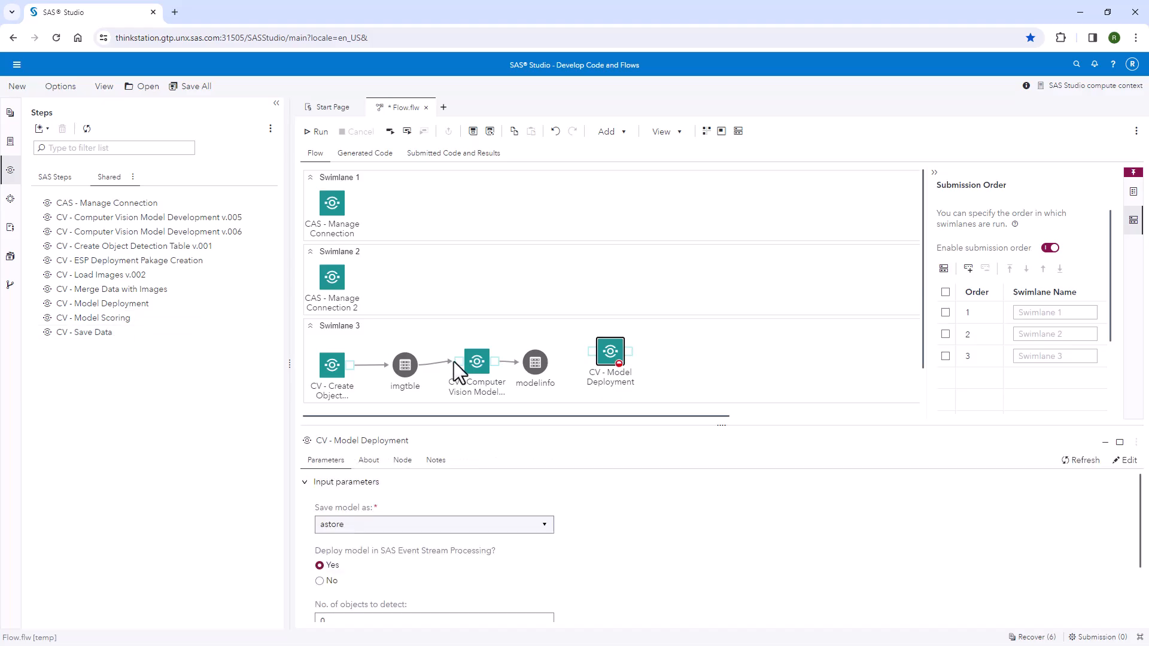
left_click_drag(548, 358, 600, 353)
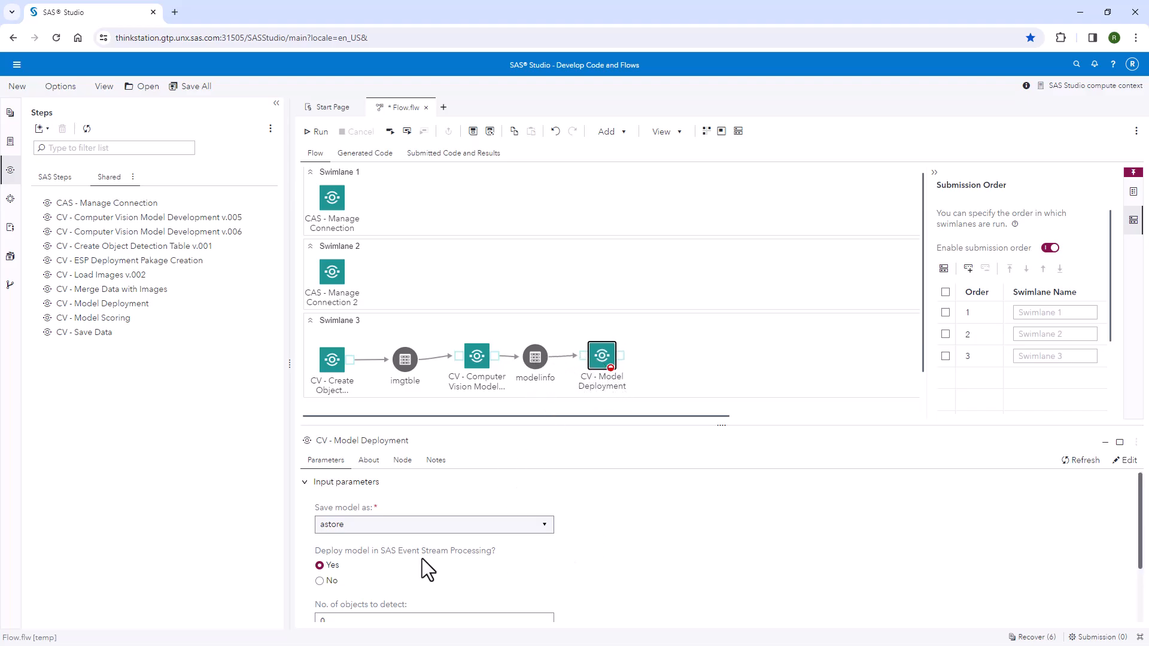
Step: Switch SAS Event Stream Processing deployment off and back on, checking the available model save formats in between
left_click(326, 582)
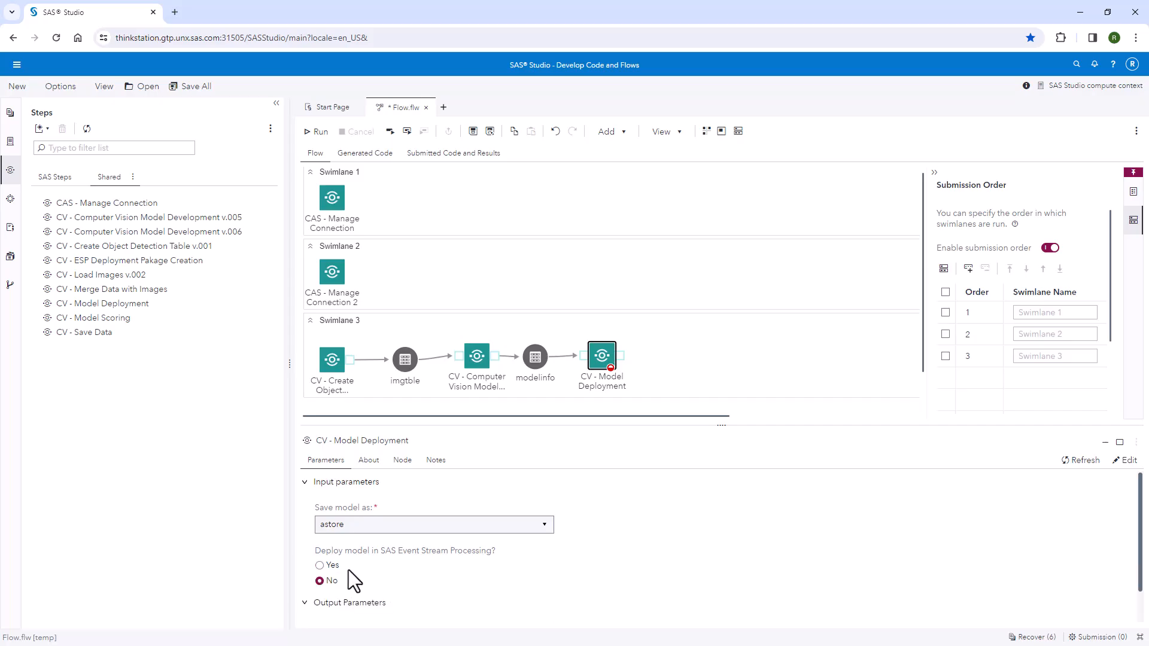
left_click(520, 527)
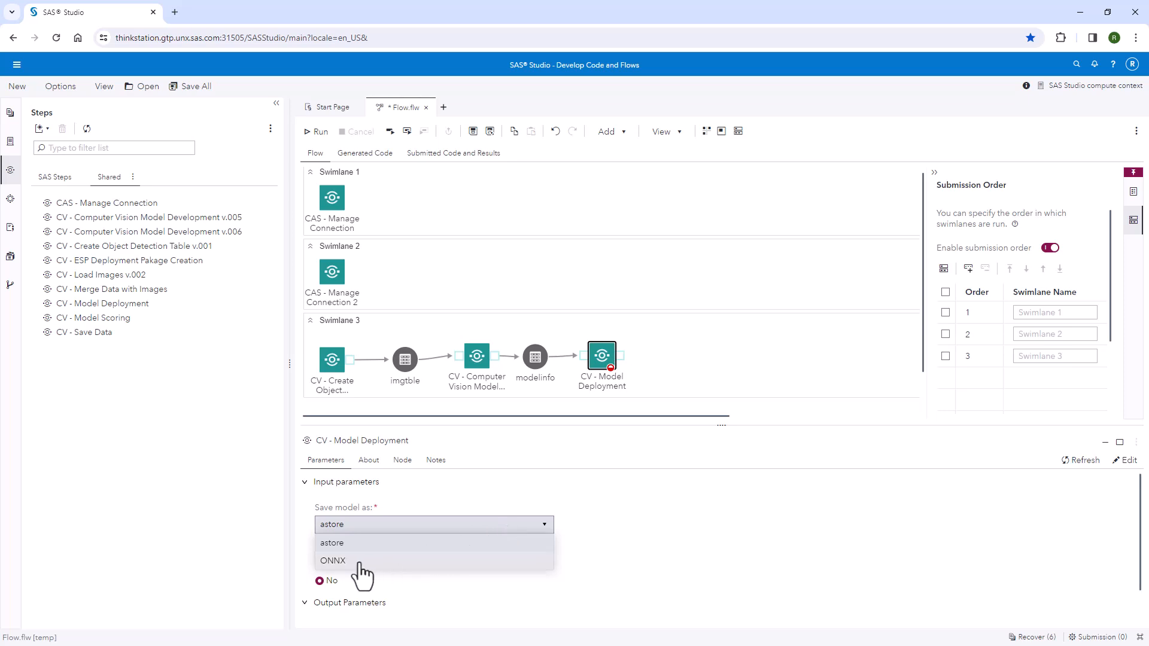
left_click(625, 544)
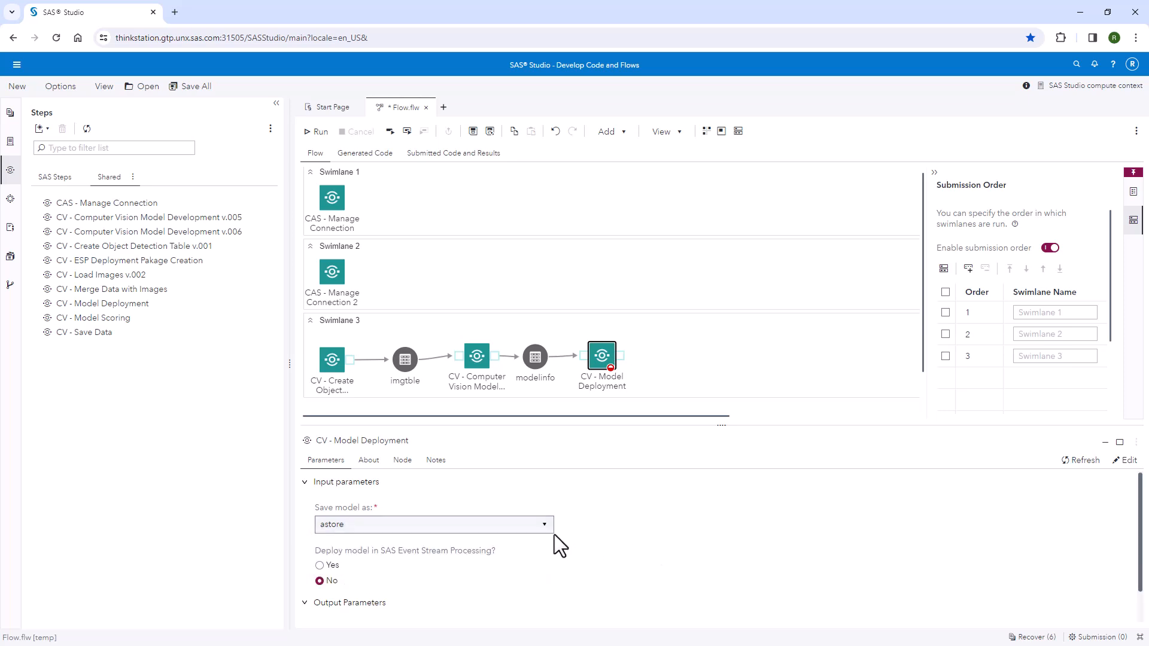
left_click(319, 565)
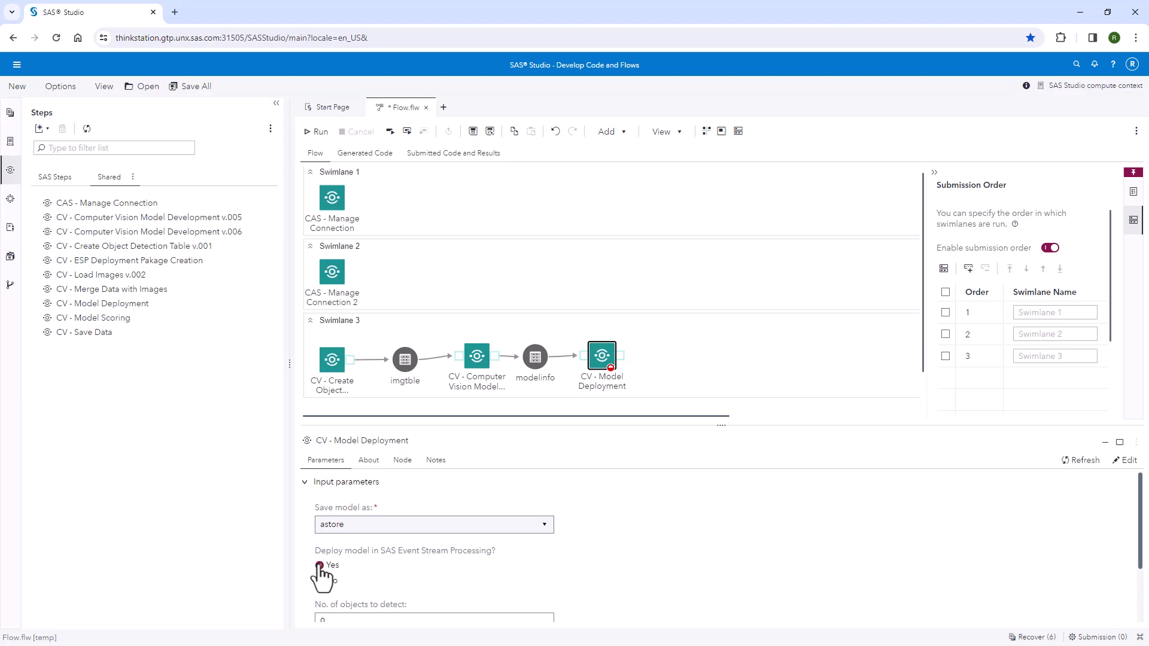
Step: Set the number of objects to detect in the Model Deployment step to 1
scroll(621, 557, "down", 1)
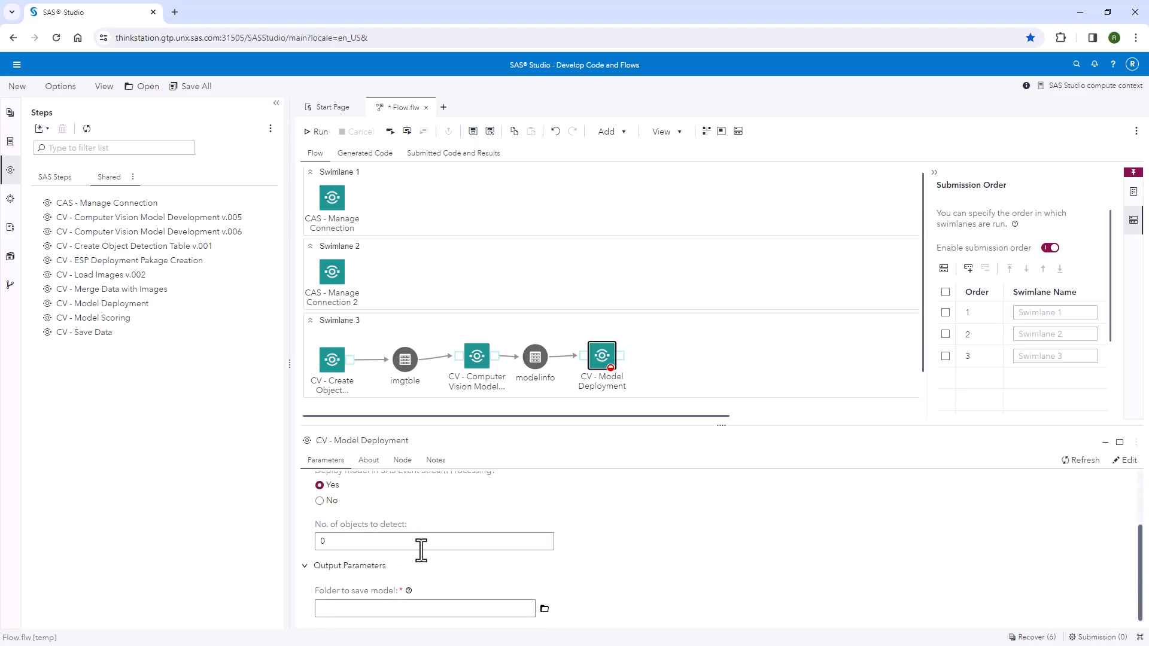
left_click(357, 541)
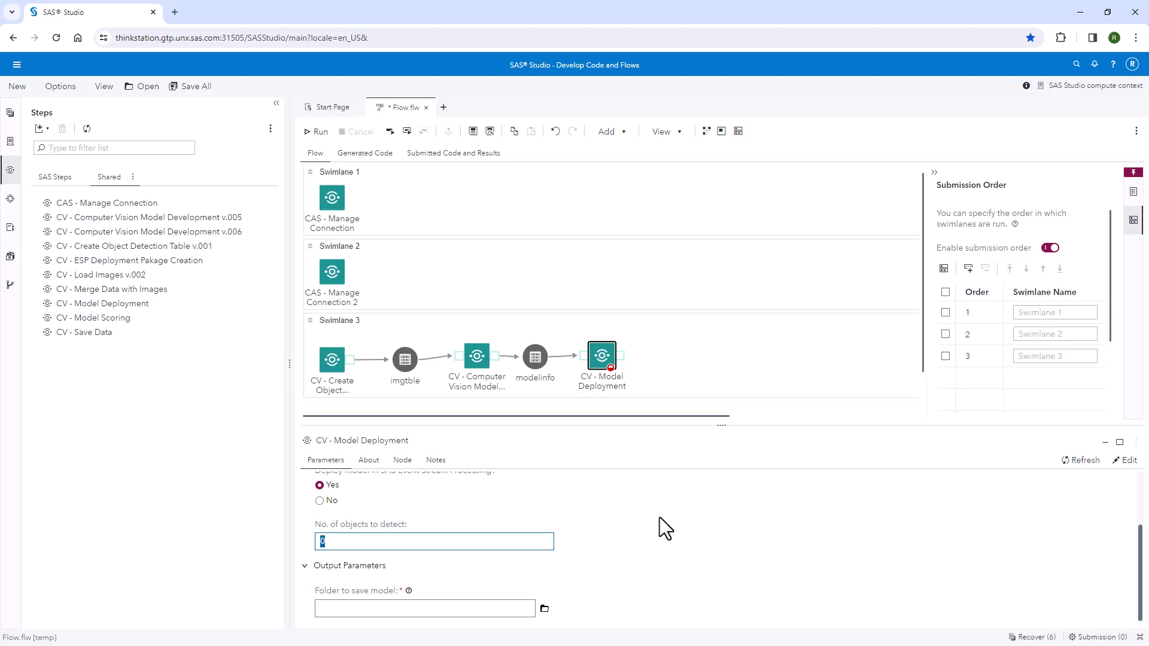
type("200")
key("BackSpace")
key("BackSpace")
key("BackSpace")
left_click_drag(318, 524, 412, 525)
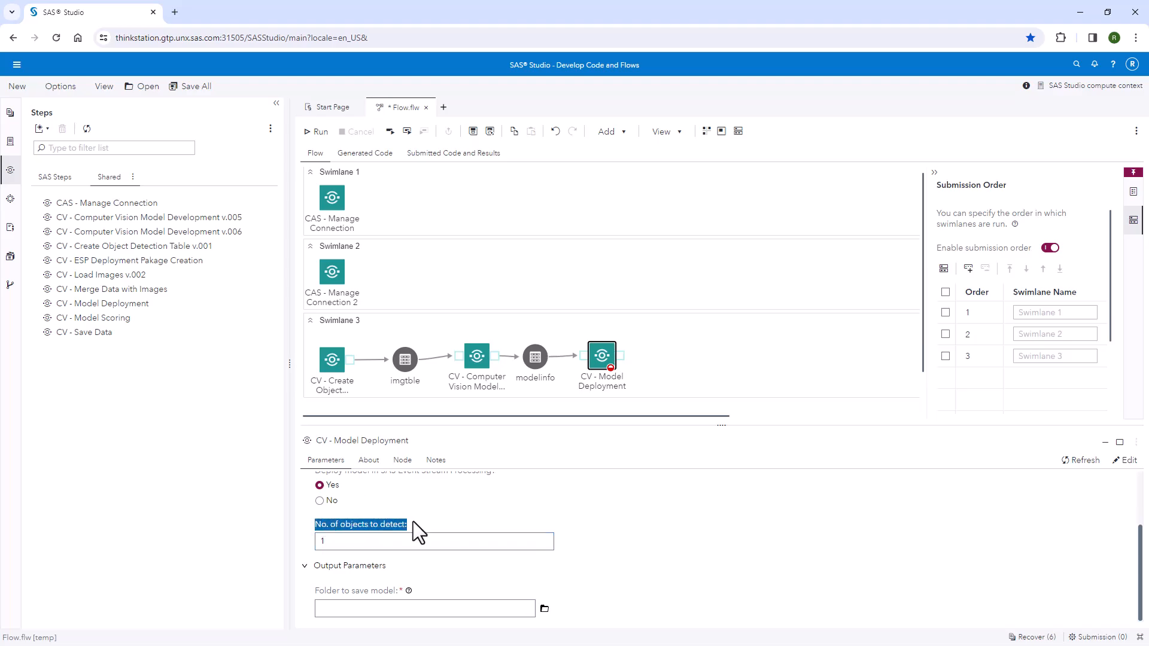
Step: Choose the Original ShuffleNetV2 with 416 by 416 folder under sasdata/Demos as the folder to save the model
left_click(545, 610)
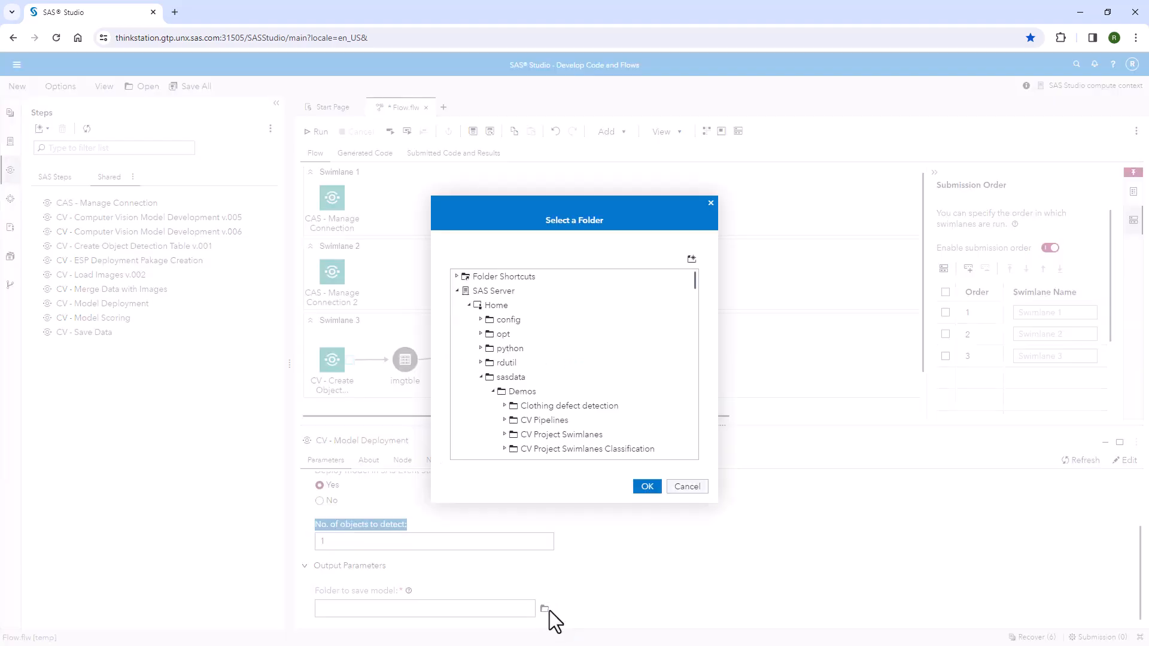
scroll(617, 387, "down", 2)
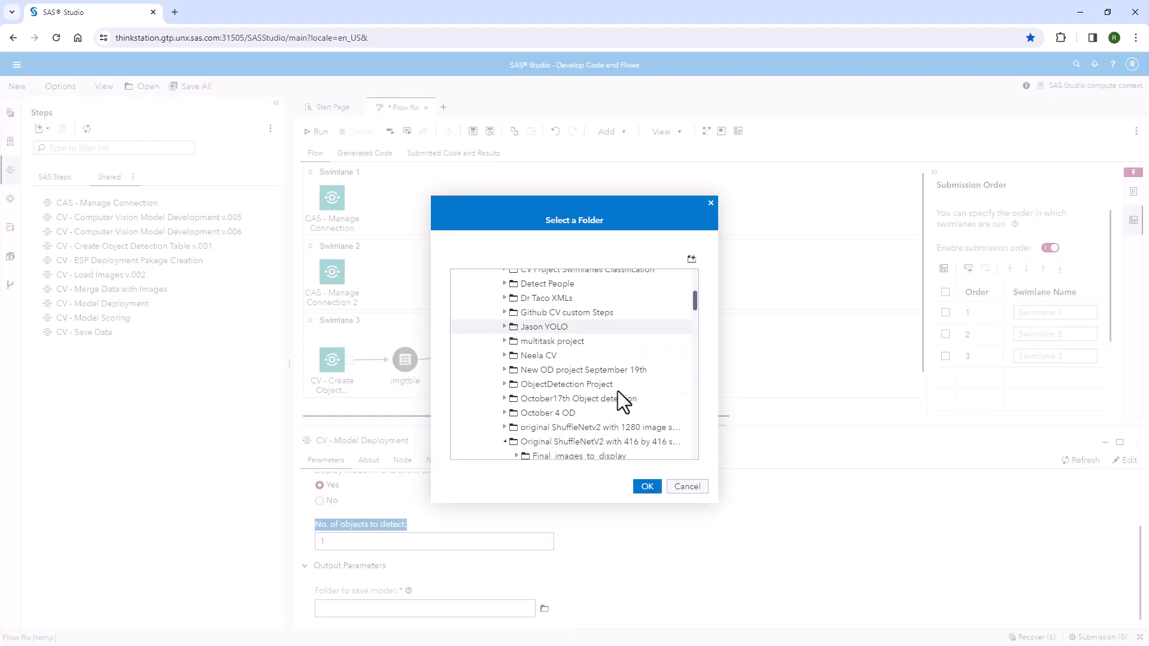
left_click(591, 443)
left_click(646, 487)
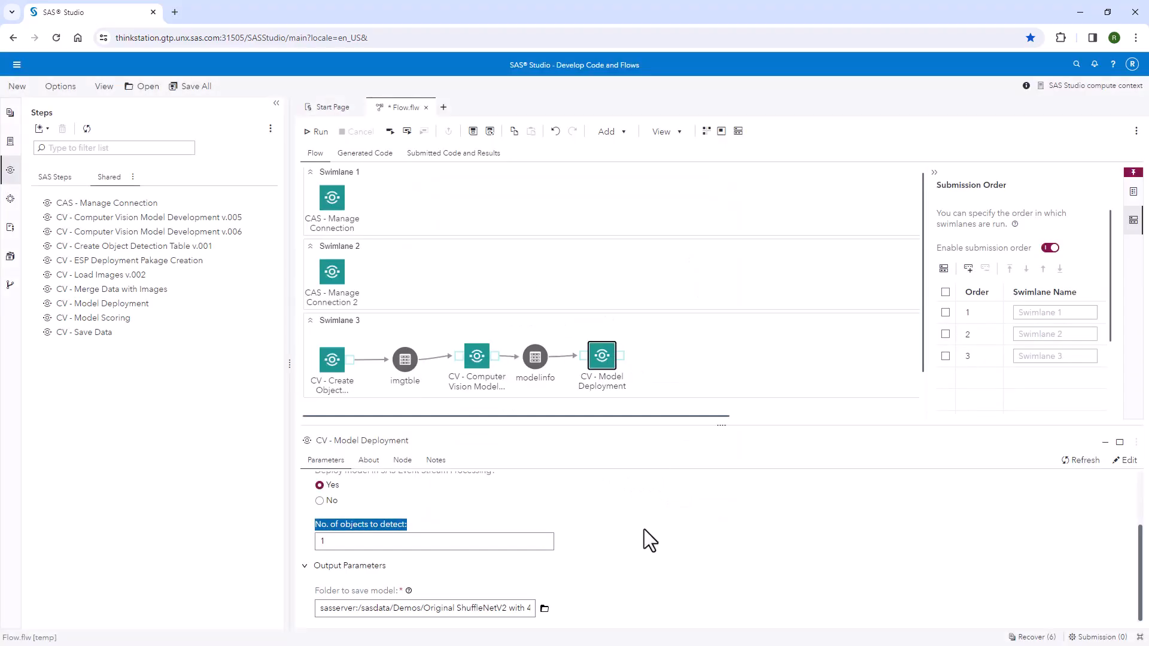
Step: Add another table node to Swimlane 3 and connect it to the output of the CV - Model Deployment step
scroll(638, 536, "up", 3)
left_click(644, 366)
left_click(606, 131)
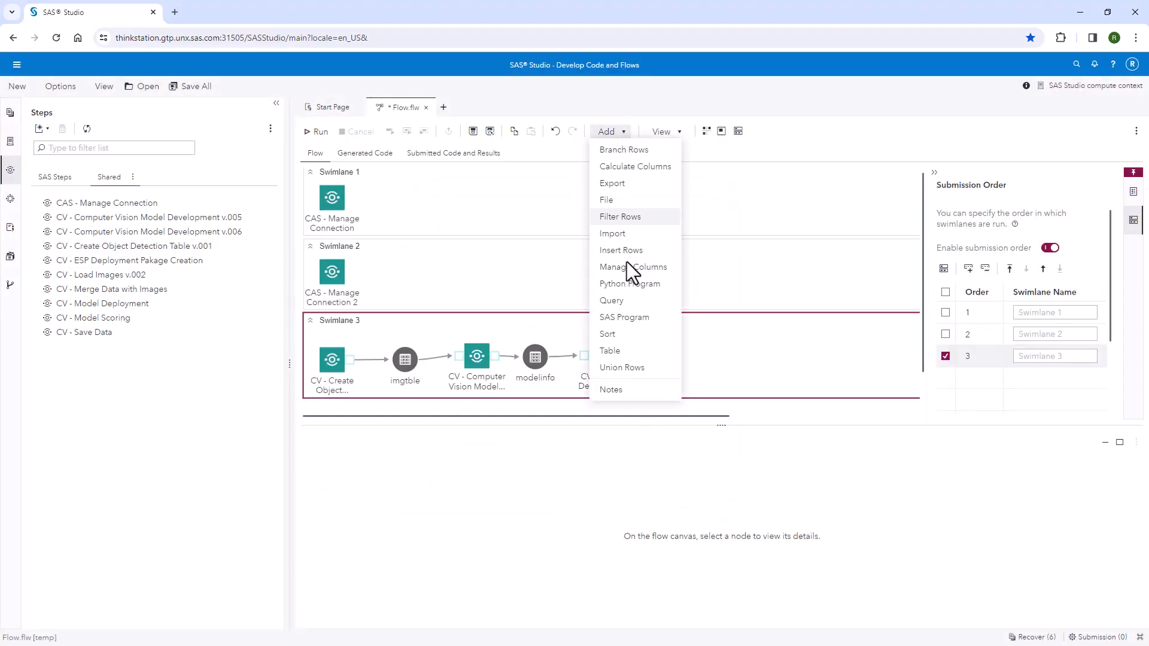
left_click(638, 353)
left_click_drag(621, 356, 668, 351)
Step: Define the model deployment output table with library casuser and table name deployinfo
left_click(669, 350)
left_click(498, 496)
type("casuser")
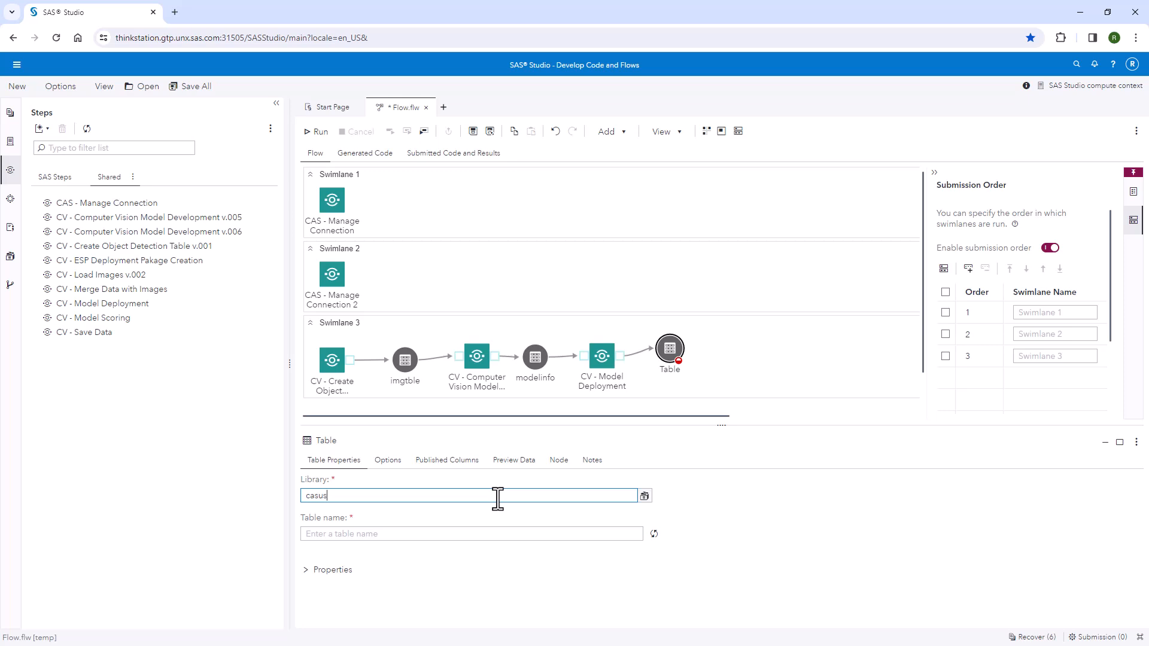
left_click(402, 534)
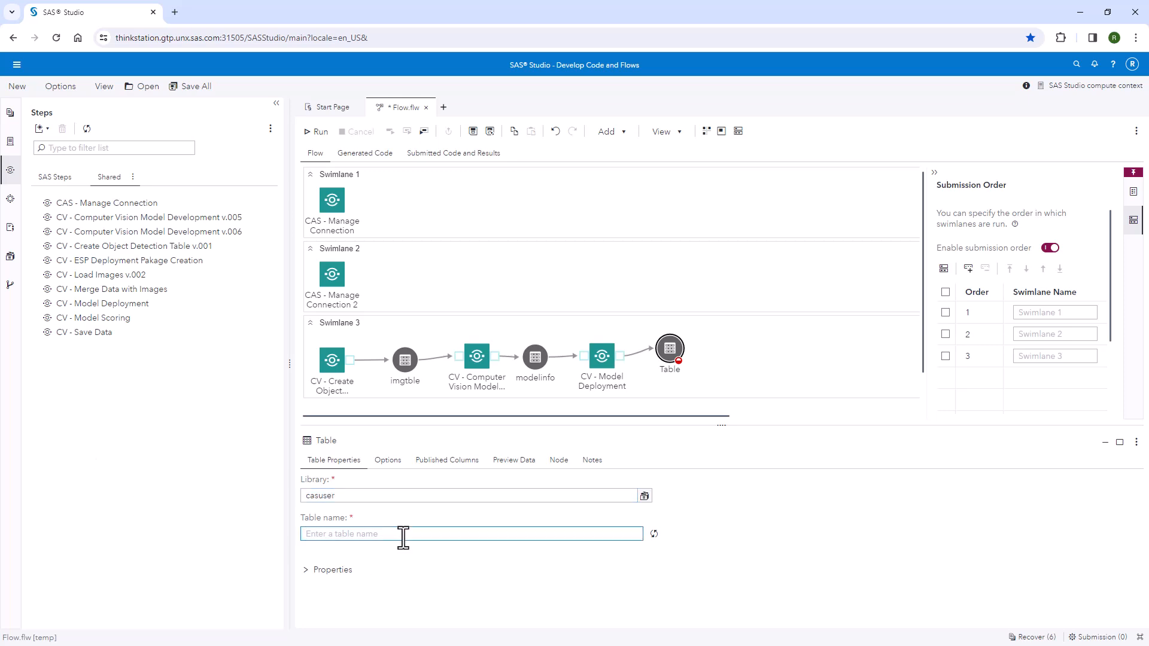
type("deployinfo")
left_click(670, 354)
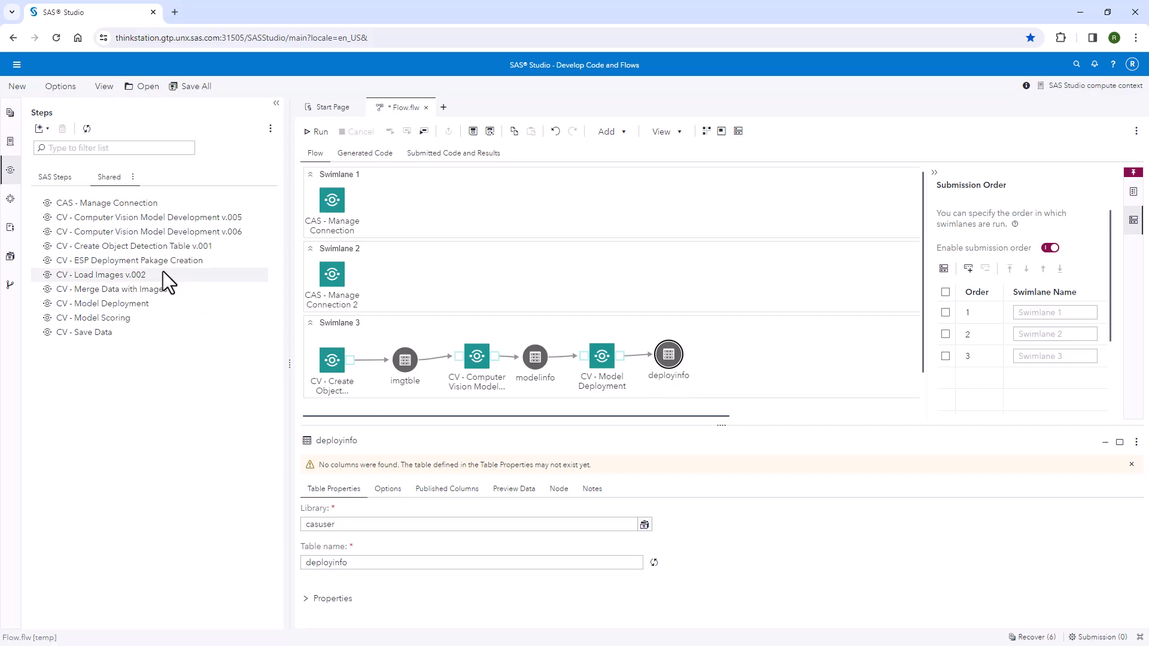
Step: Add the shared CV - ESP Deployment Pakage Creation step and connect it after the deployinfo table
left_click_drag(113, 260, 720, 355)
left_click_drag(626, 426, 626, 419)
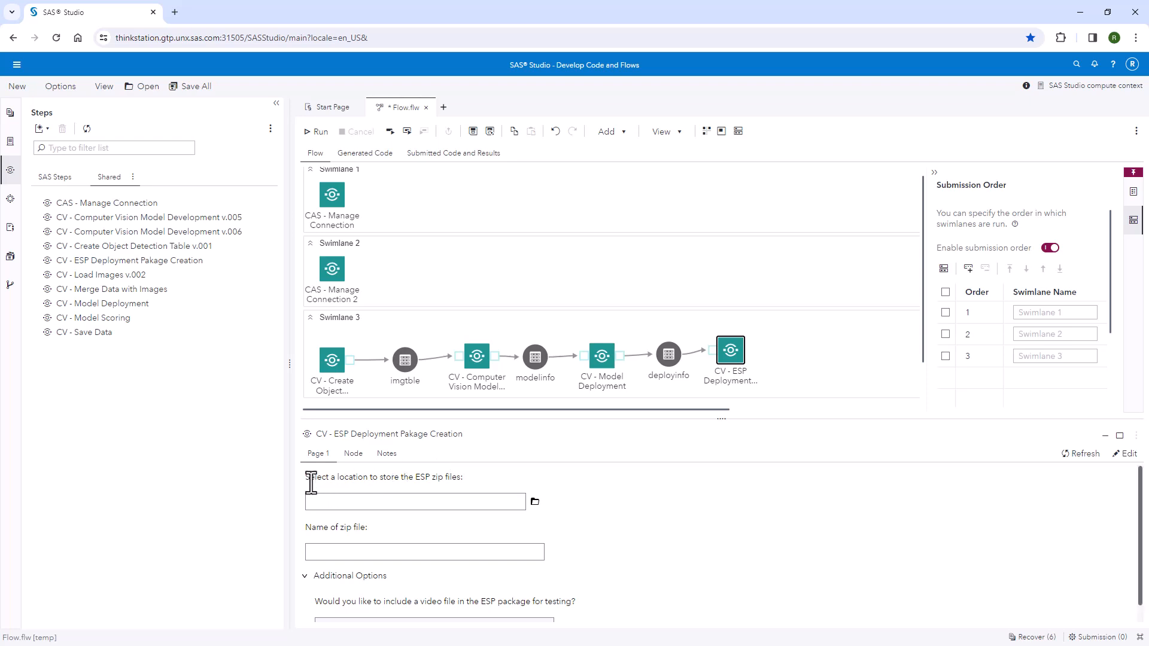
Step: Store the ESP zip files in the Original ShuffleNetV2 with 416 by 416 size images folder under sasdata/Demos
left_click_drag(306, 477, 460, 477)
left_click(535, 503)
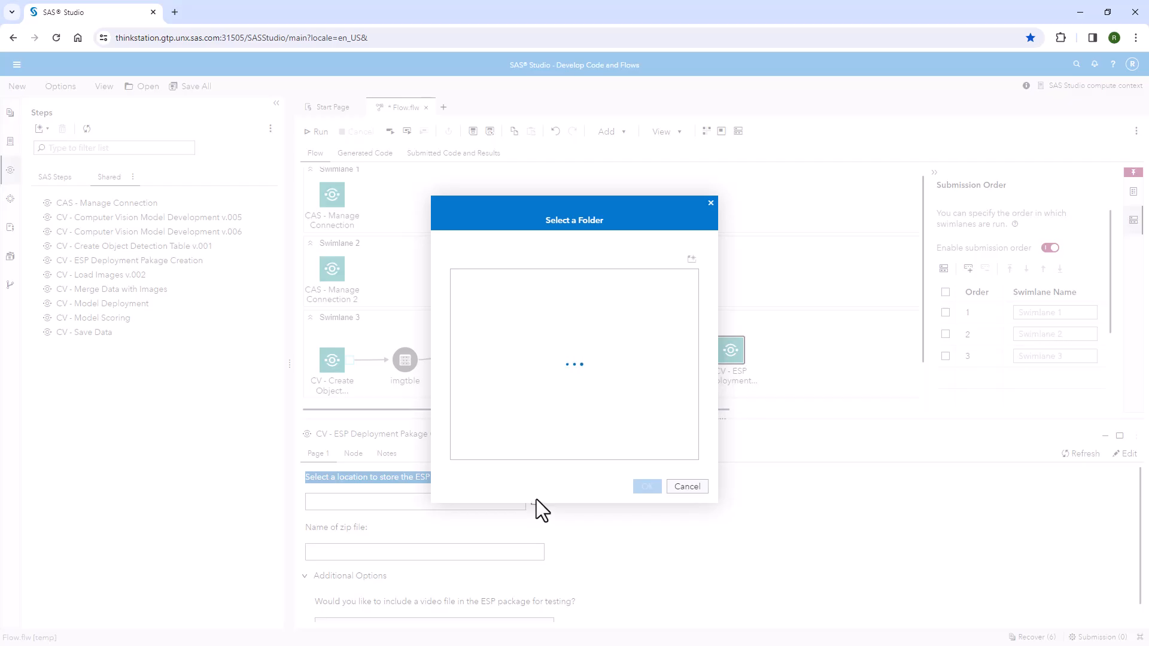
scroll(611, 440, "down", 5)
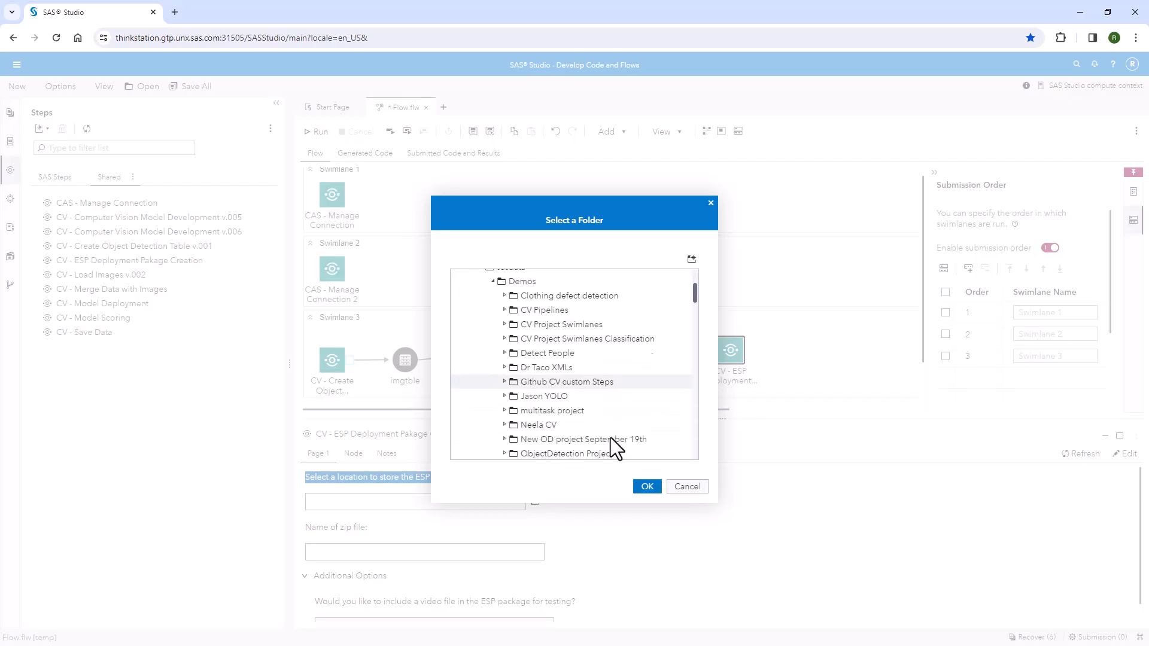
scroll(609, 444, "down", 2)
double_click(609, 443)
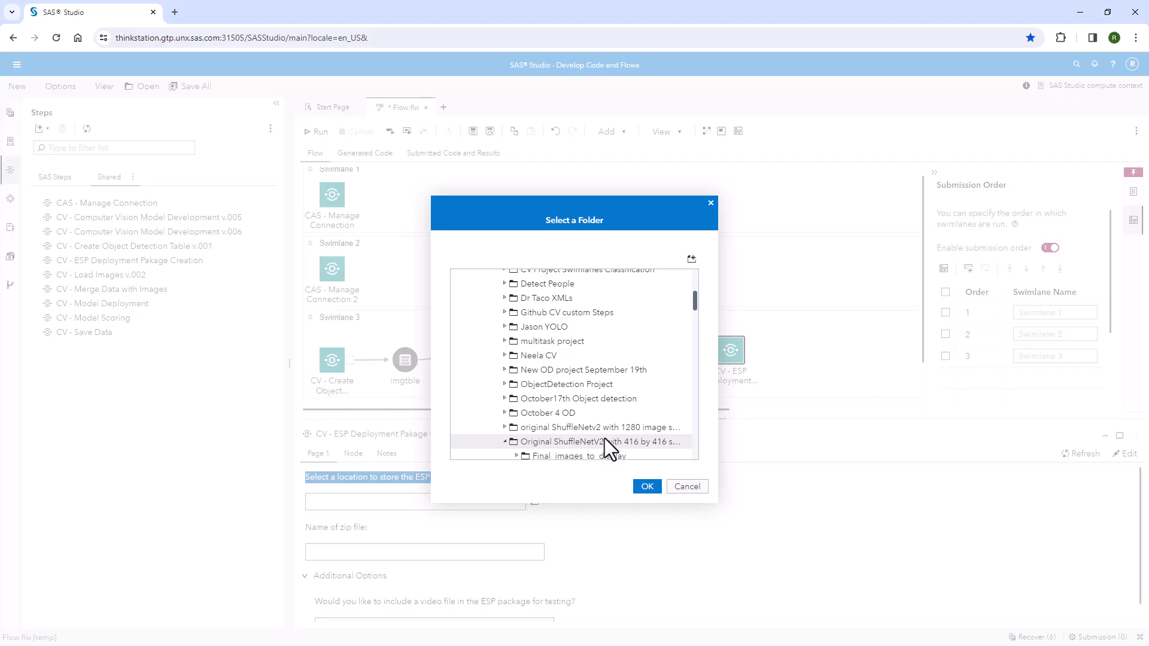
left_click(641, 487)
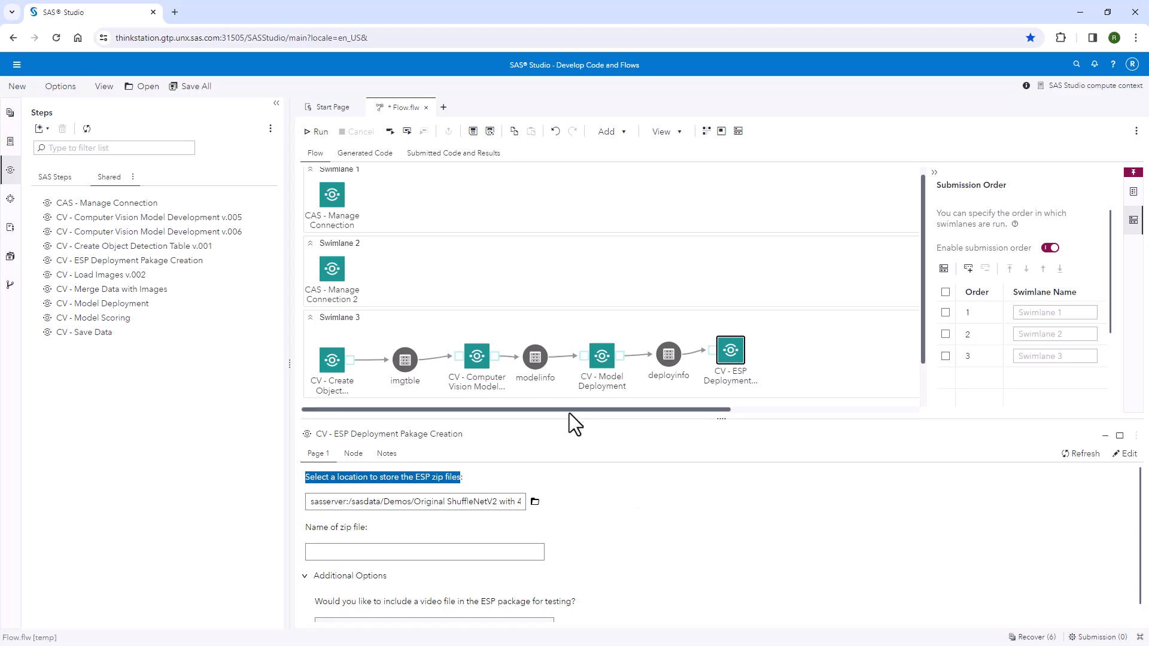
Step: Set the additional option to include a video file in the ESP package for testing to Yes
scroll(601, 472, "down", 1)
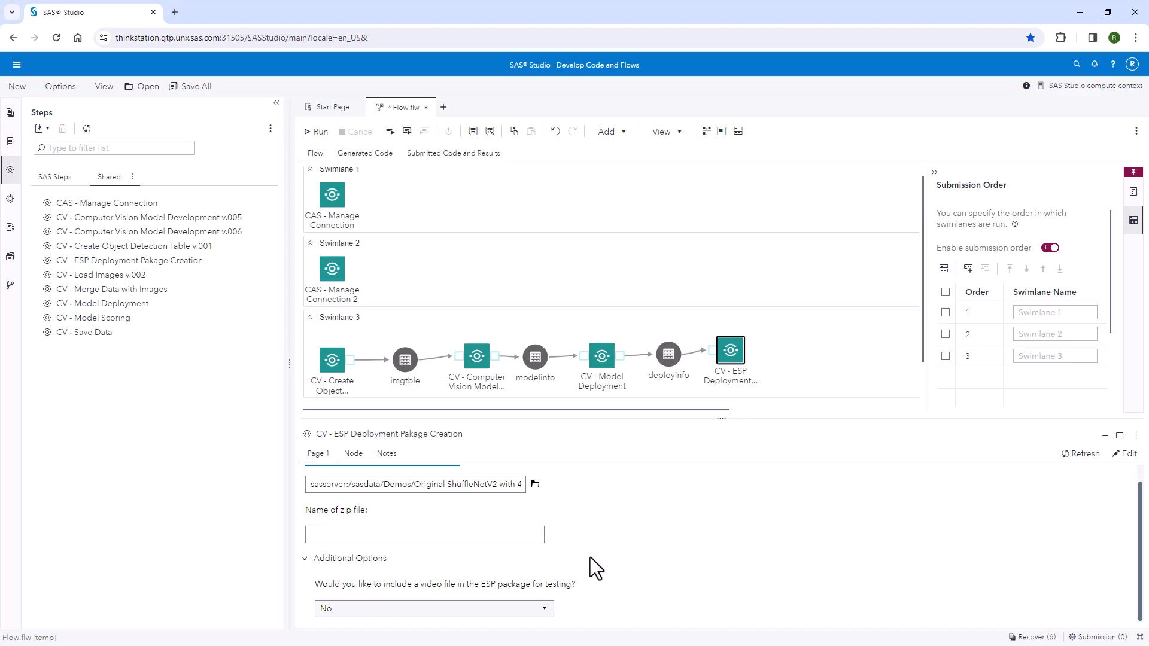
left_click(523, 610)
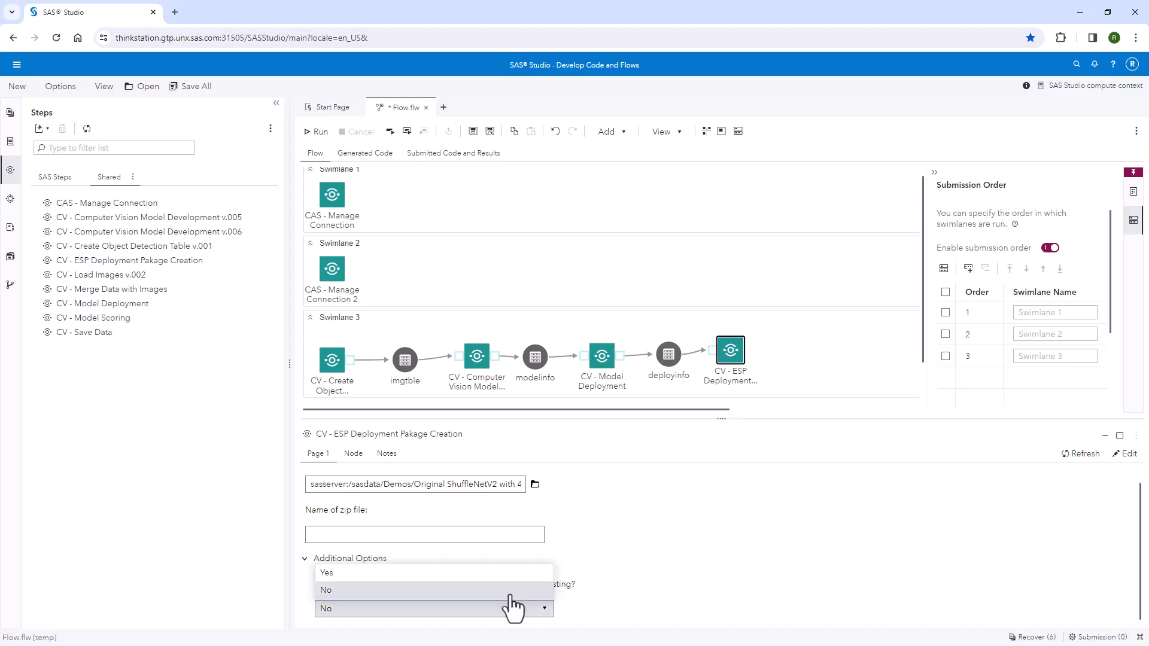
left_click(507, 576)
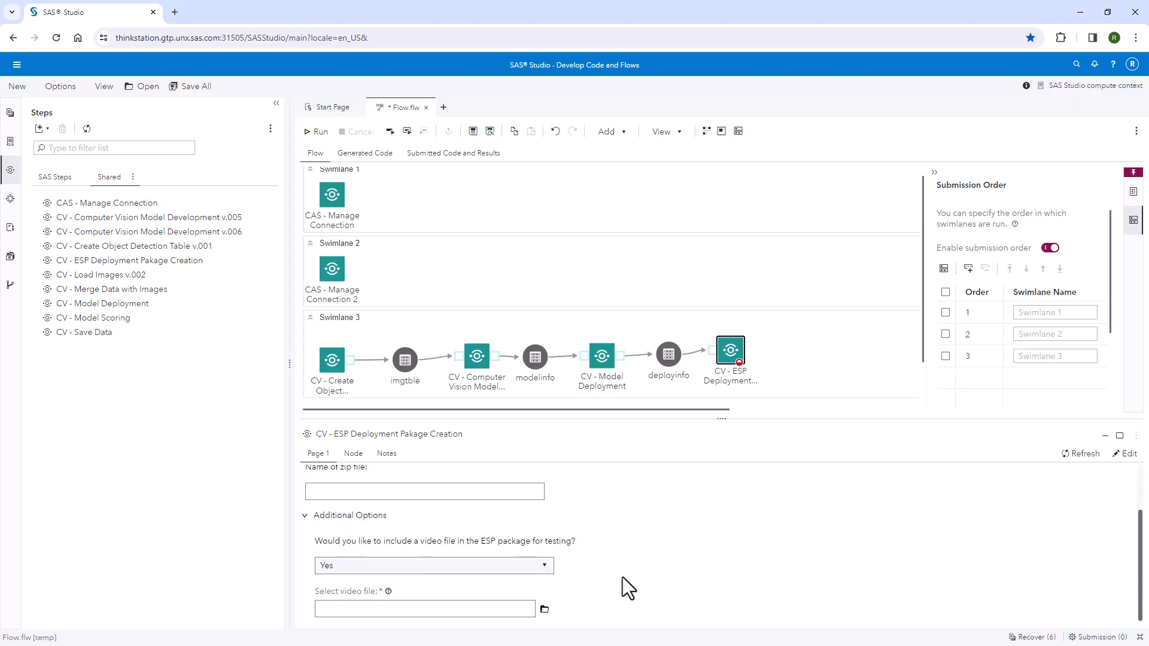
left_click_drag(313, 540, 575, 545)
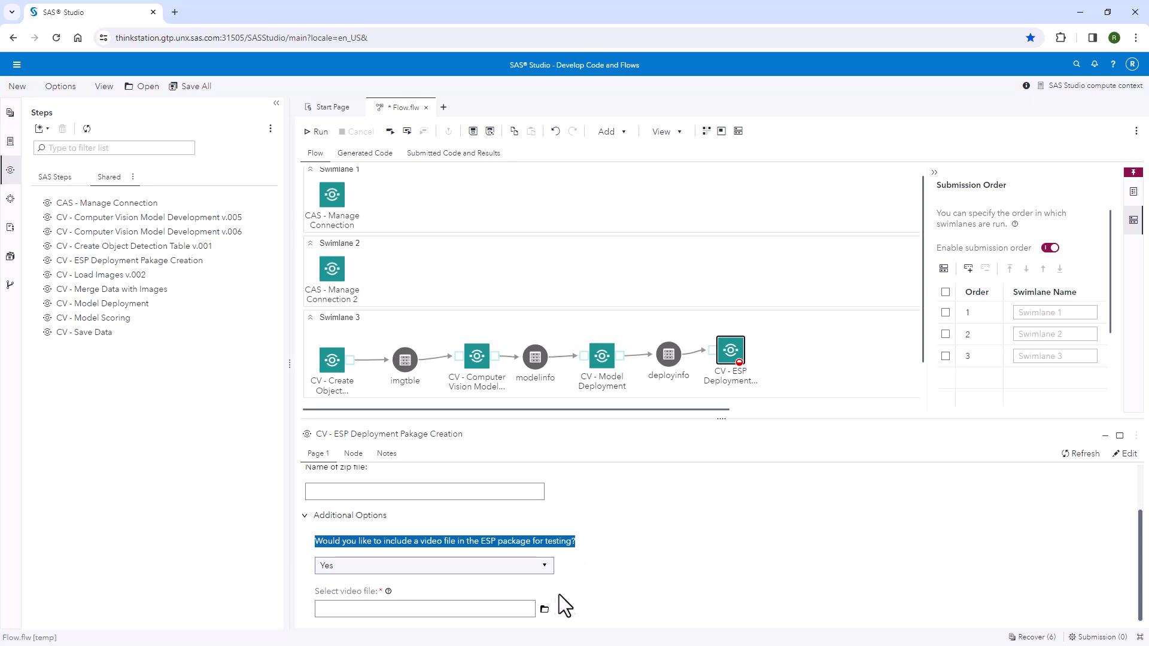
Step: Choose B_Images (4) from the CV_blog/data folder as the test video file for the ESP package
left_click(544, 610)
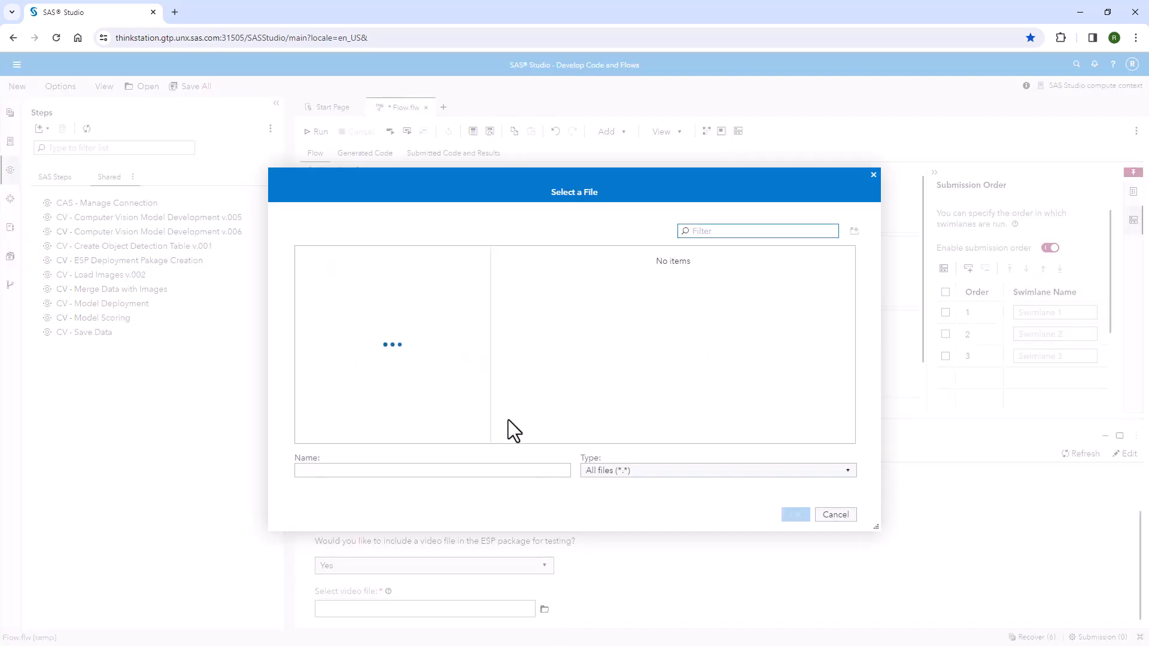
scroll(661, 372, "down", 5)
scroll(661, 372, "up", 5)
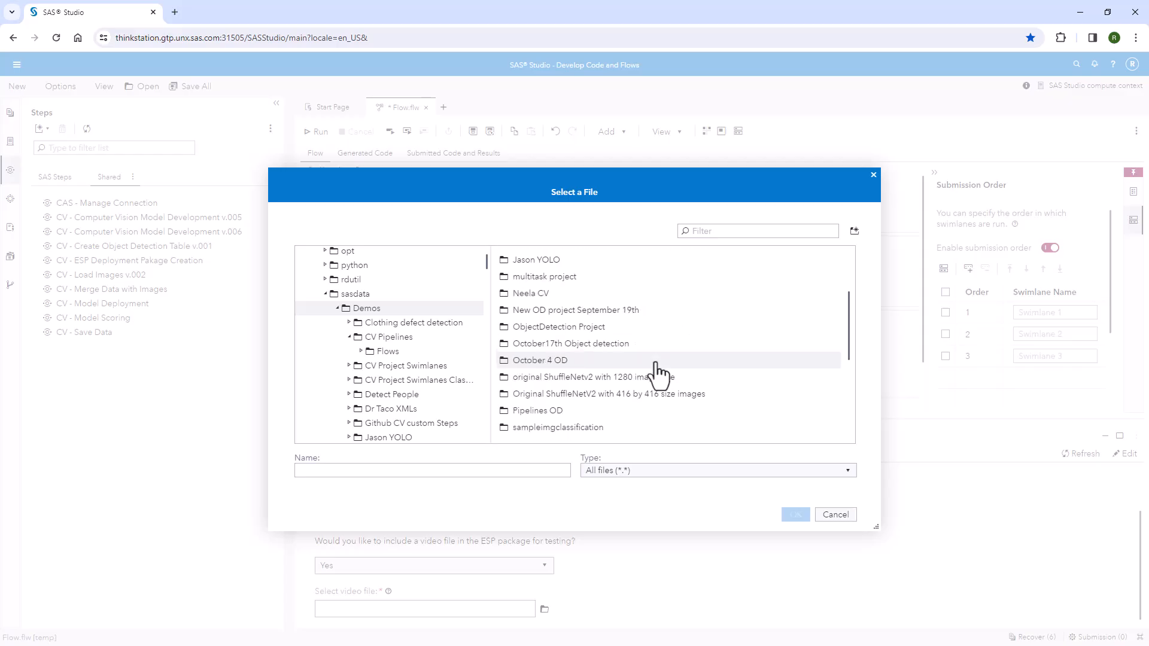
scroll(351, 338, "down", 3)
scroll(350, 338, "down", 10)
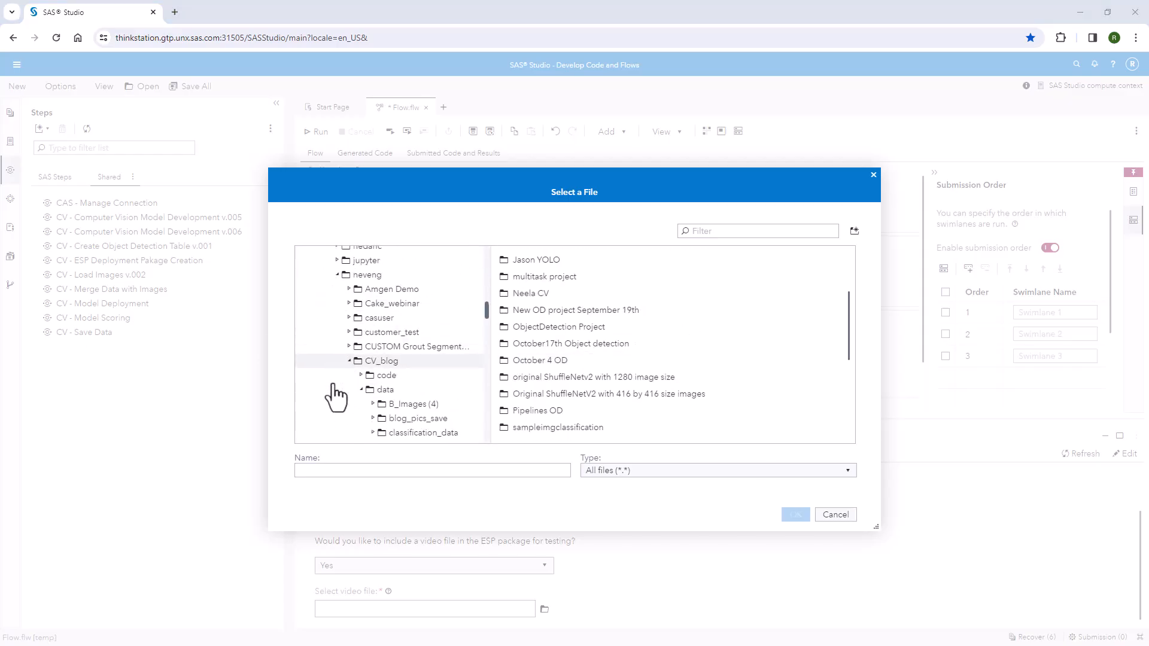
scroll(443, 329, "up", 4)
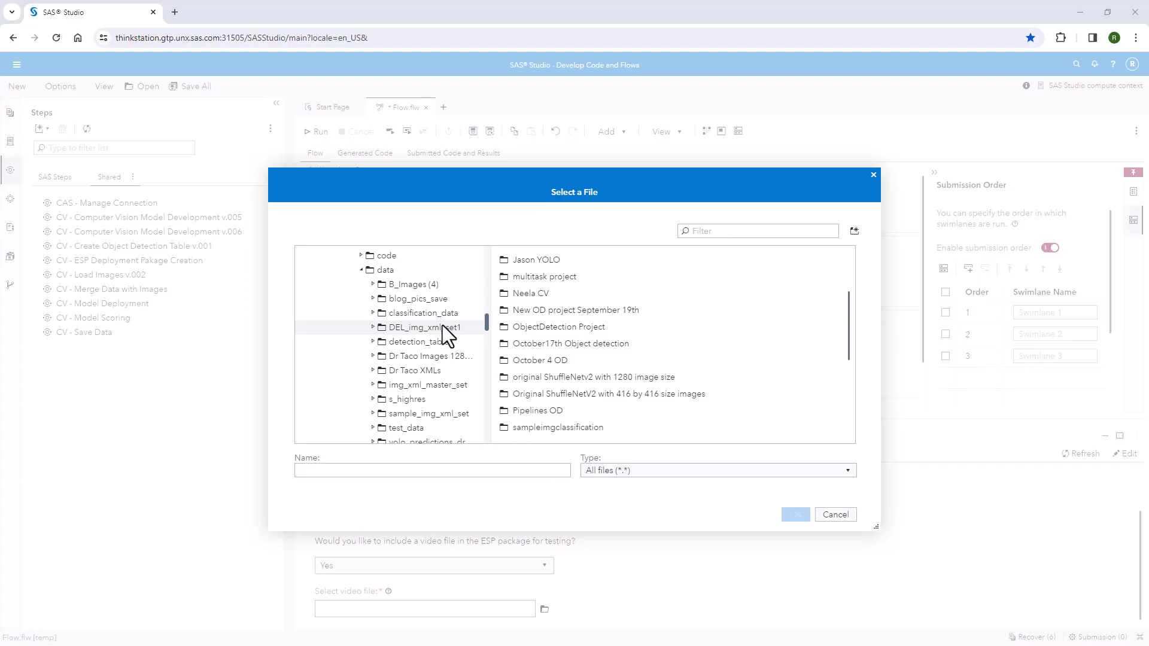
left_click(386, 269)
scroll(670, 359, "down", 3)
left_click(542, 380)
left_click(794, 515)
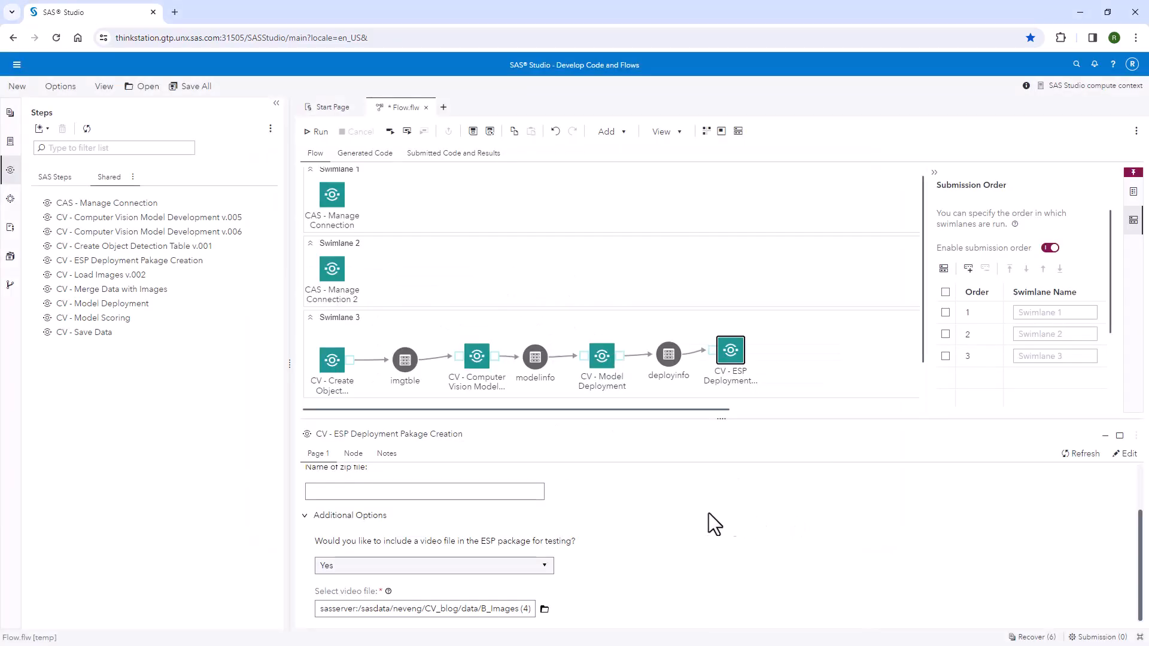
Step: Name the ESP package zip file DrTaco_Shuffle416
scroll(634, 514, "up", 1)
left_click_drag(306, 527, 372, 531)
left_click(398, 551)
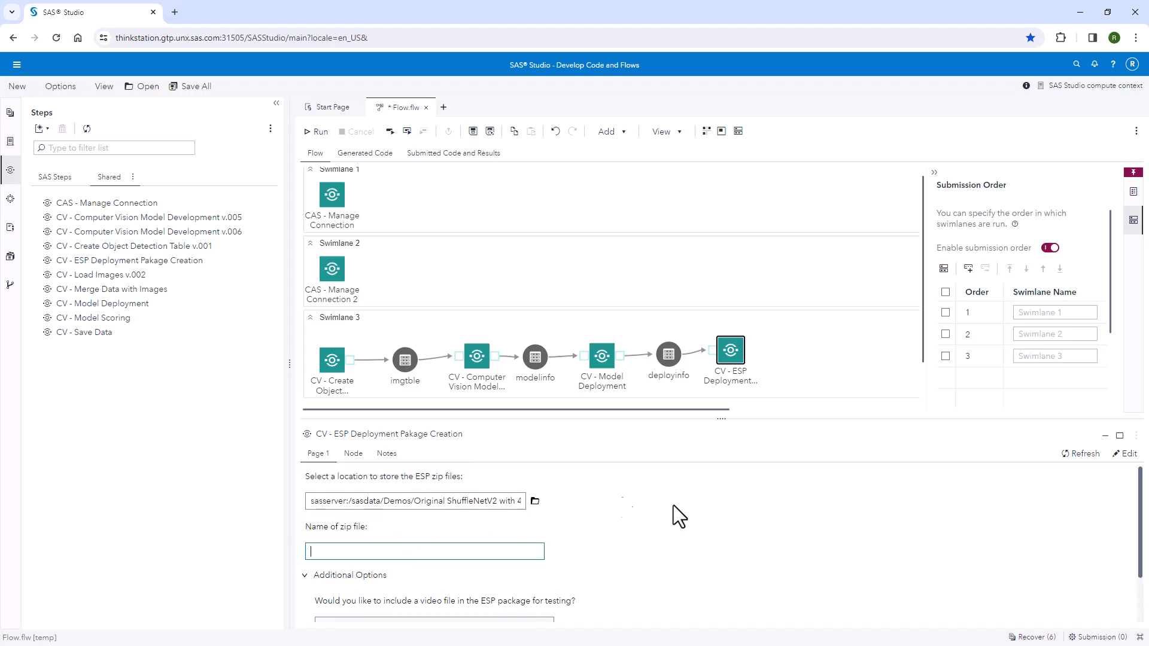
type("DrTaco_Shuffle416")
left_click(782, 538)
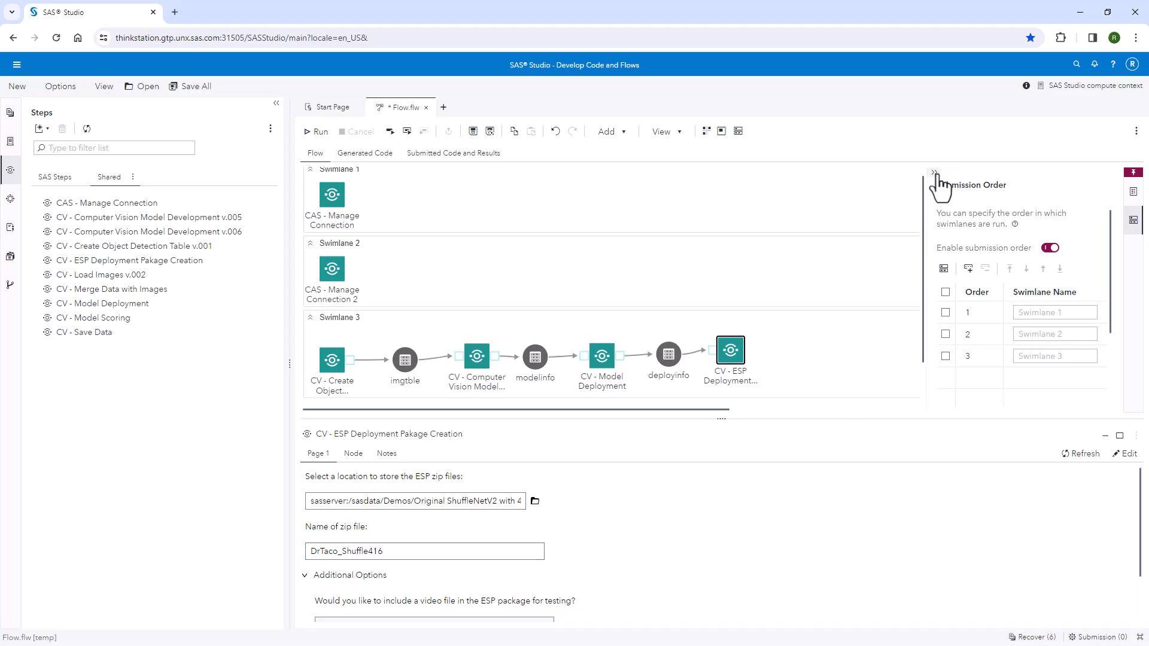
Step: Collapse the Submission Order pane and run the entire flow
left_click(934, 174)
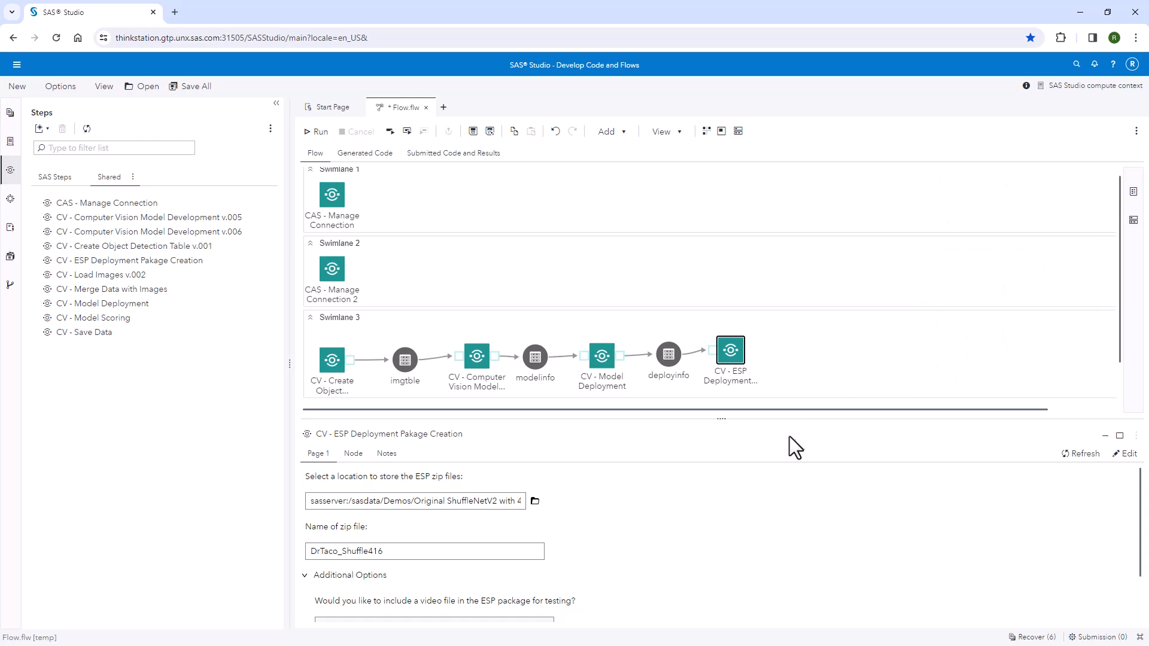
scroll(654, 518, "down", 2)
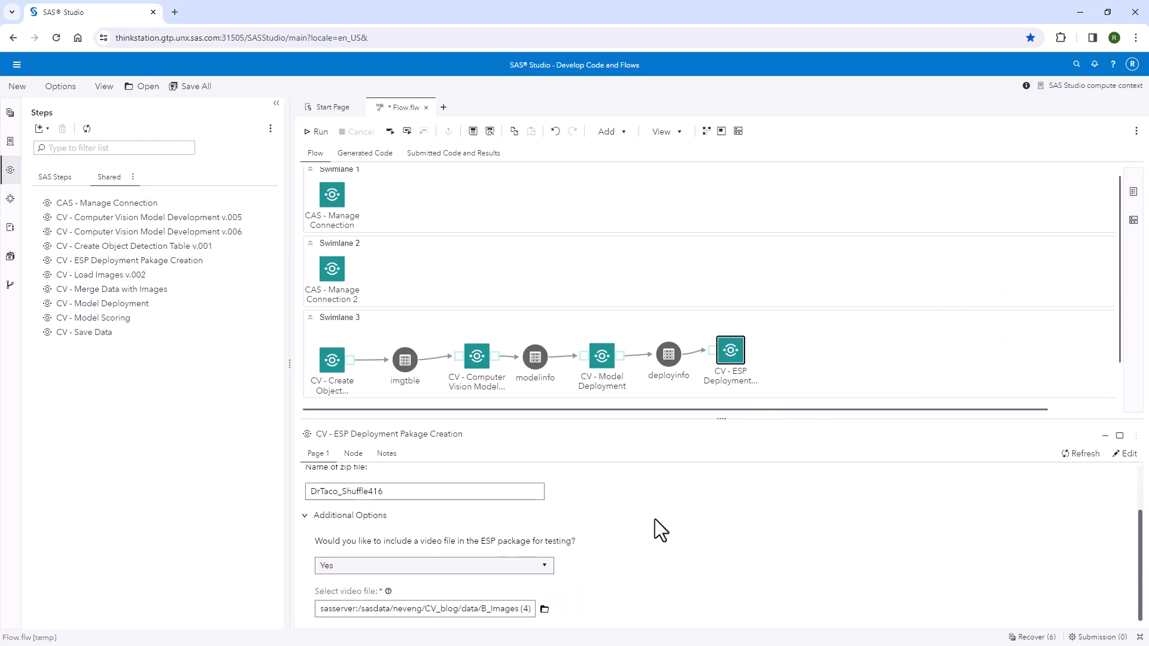
left_click(314, 140)
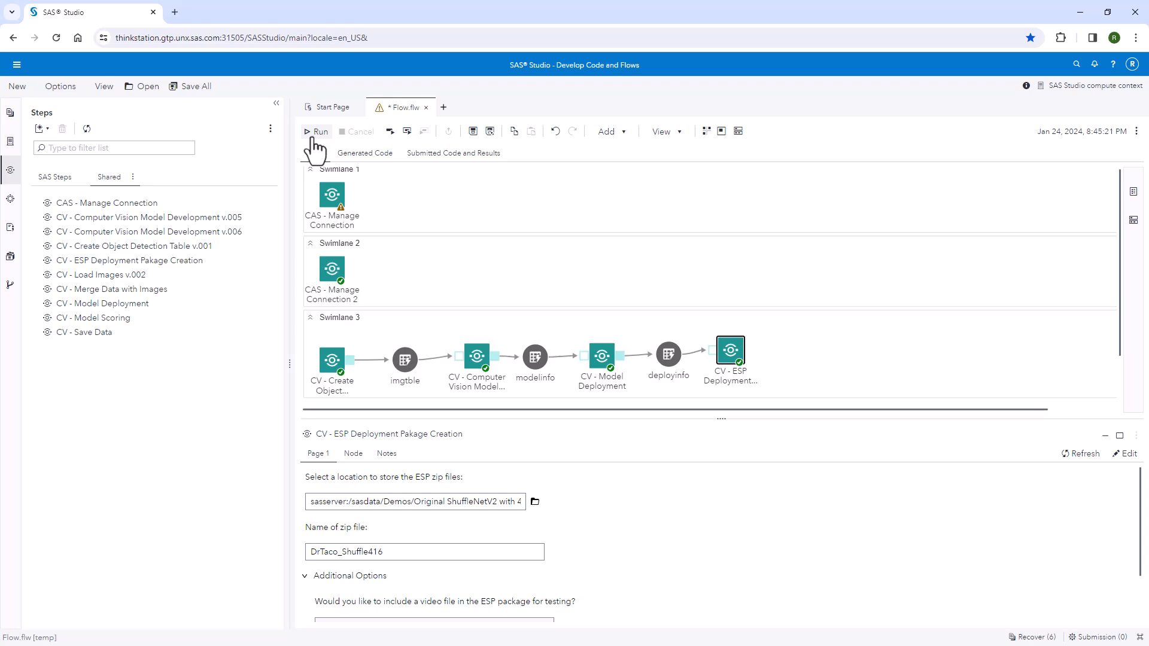
Step: Enlarge the flow's submitted results area and open the results in a separate browser tab
left_click(423, 157)
left_click(277, 103)
left_click_drag(382, 409, 663, 505)
left_click(1136, 132)
mouse_move(1111, 193)
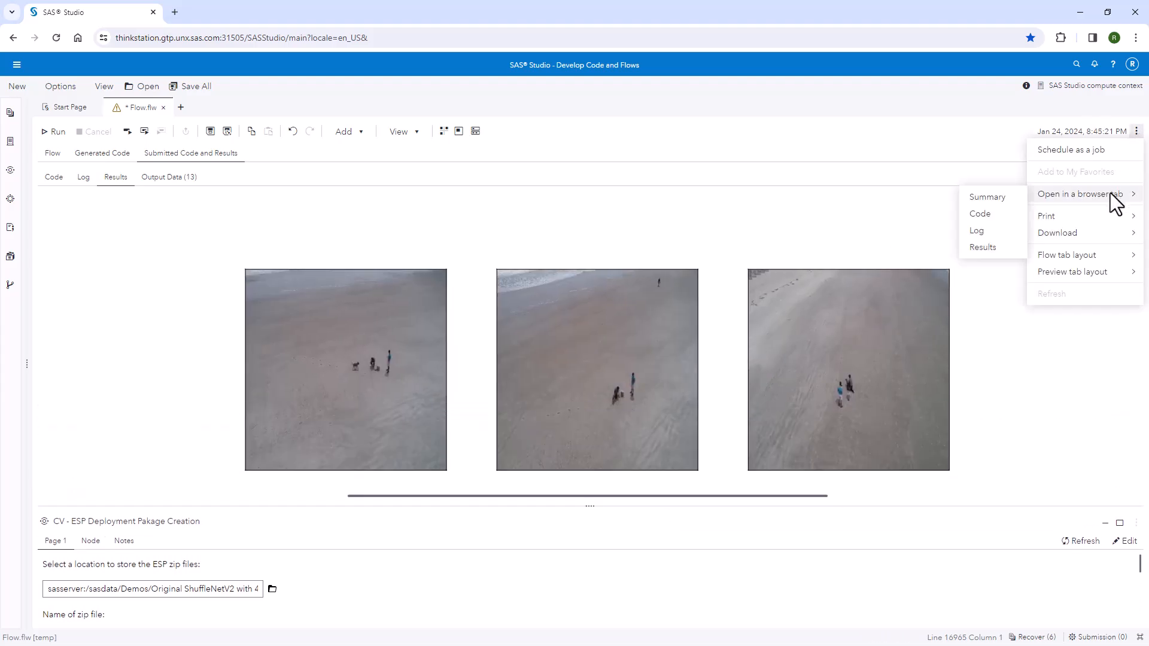
left_click(983, 248)
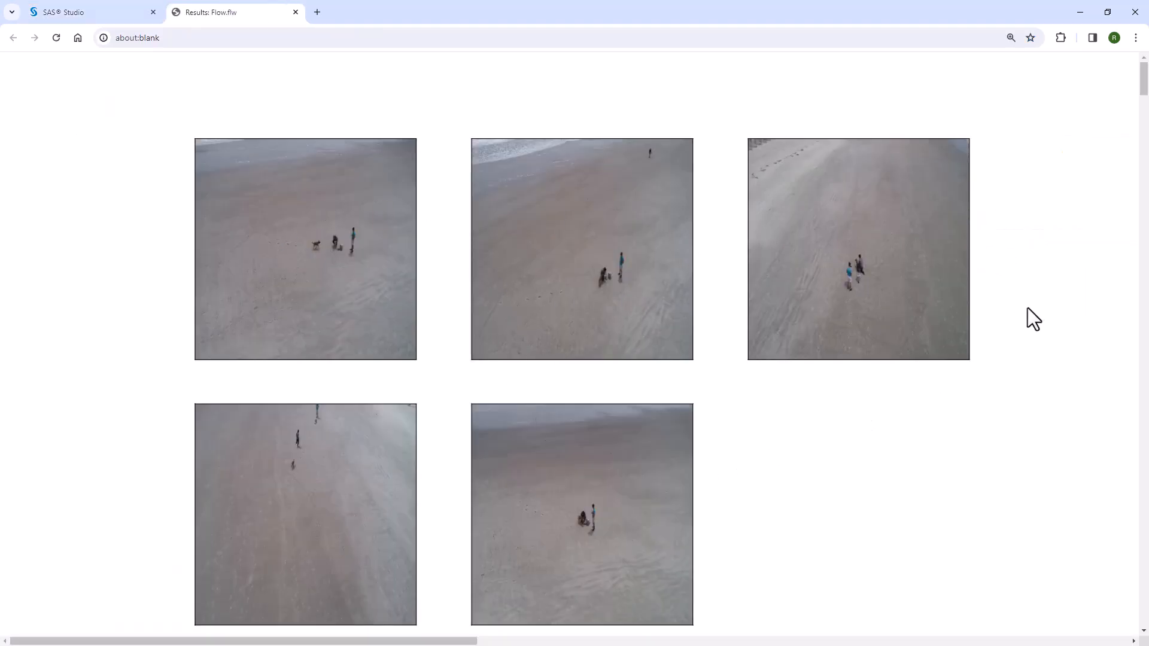
Step: Examine the results report from the sample images through the KCLUS clustering output to the bounding box anchors
scroll(998, 386, "down", 8)
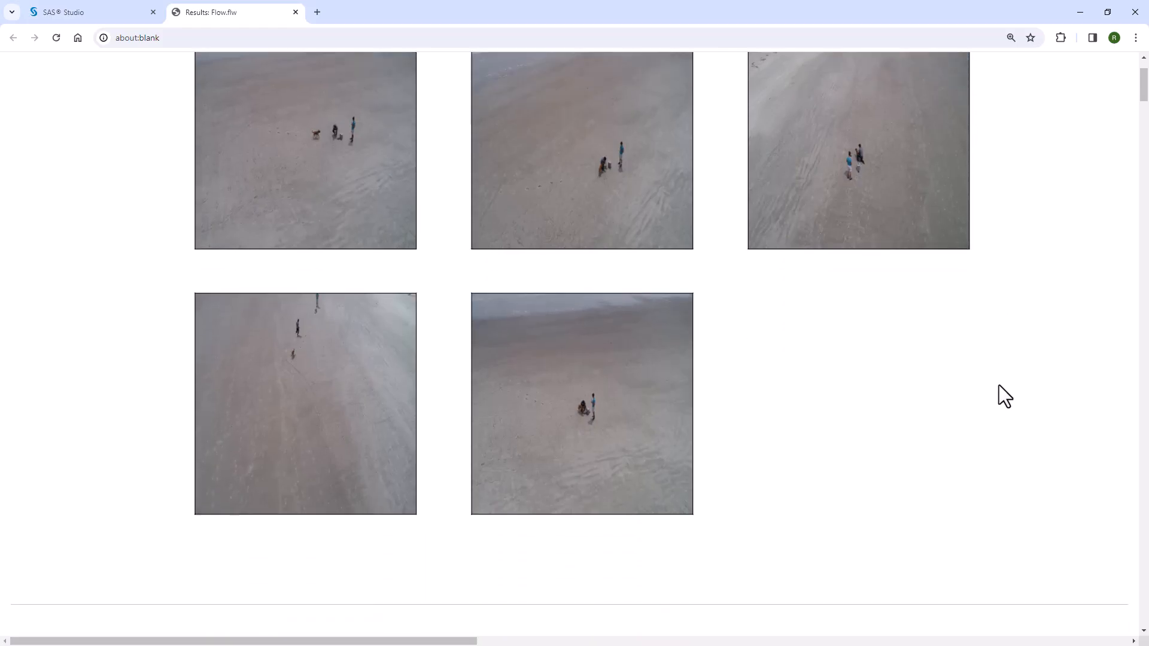
scroll(1002, 389, "down", 4)
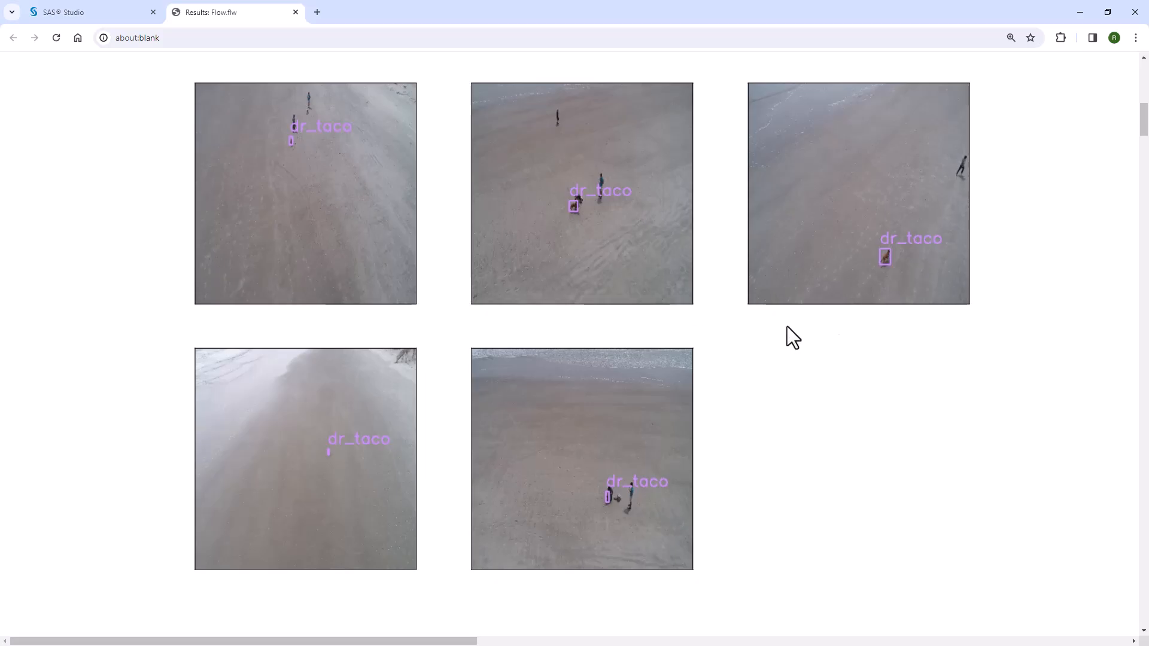
scroll(910, 407, "down", 8)
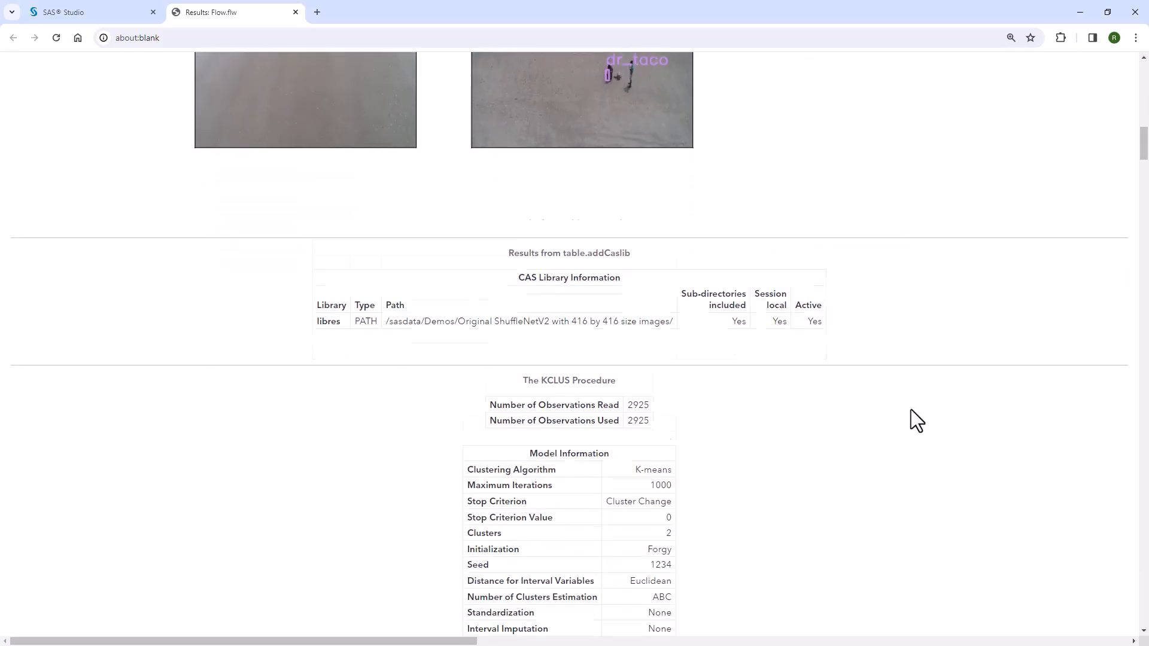
scroll(910, 410, "down", 4)
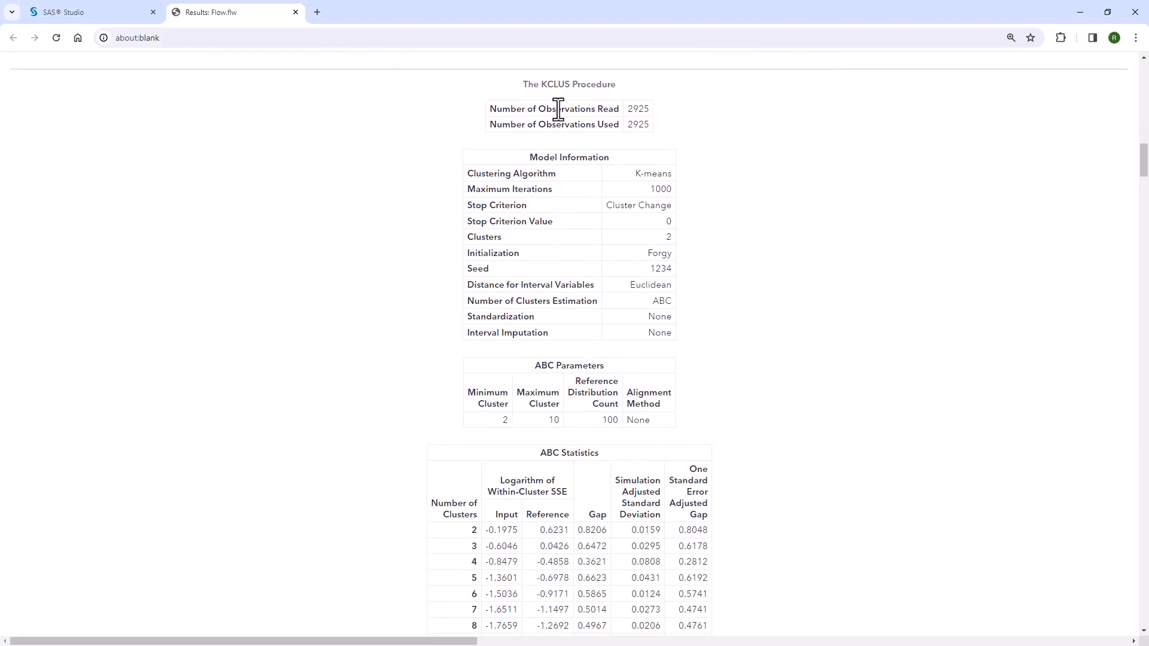
left_click_drag(524, 83, 626, 83)
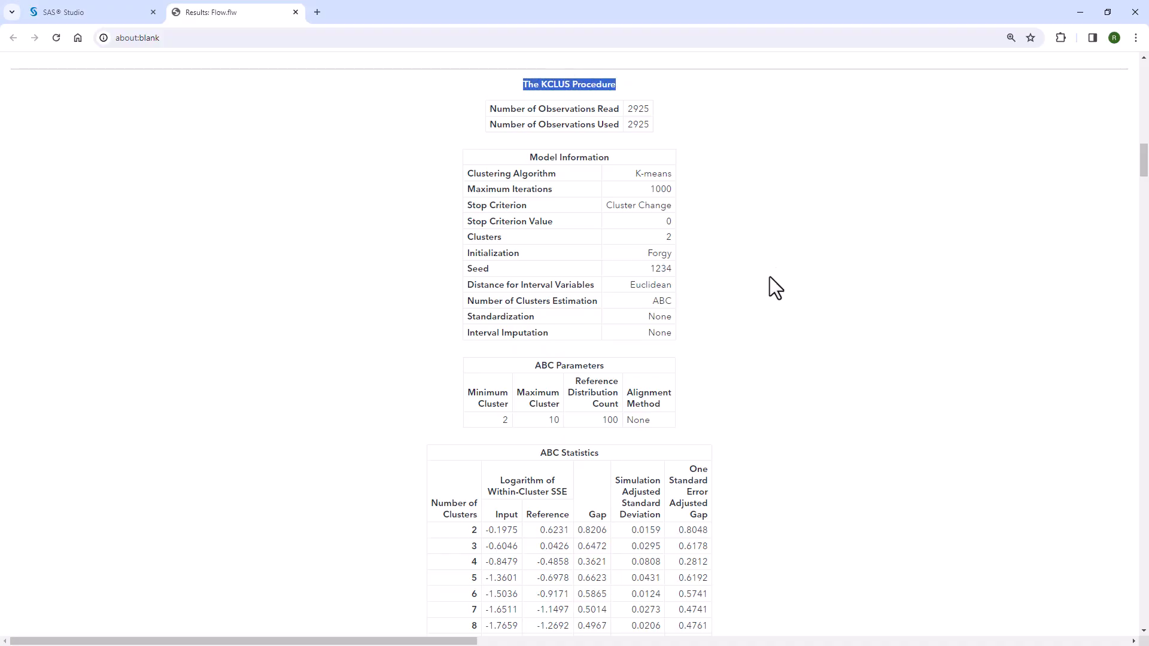
scroll(769, 279, "down", 4)
scroll(769, 280, "down", 6)
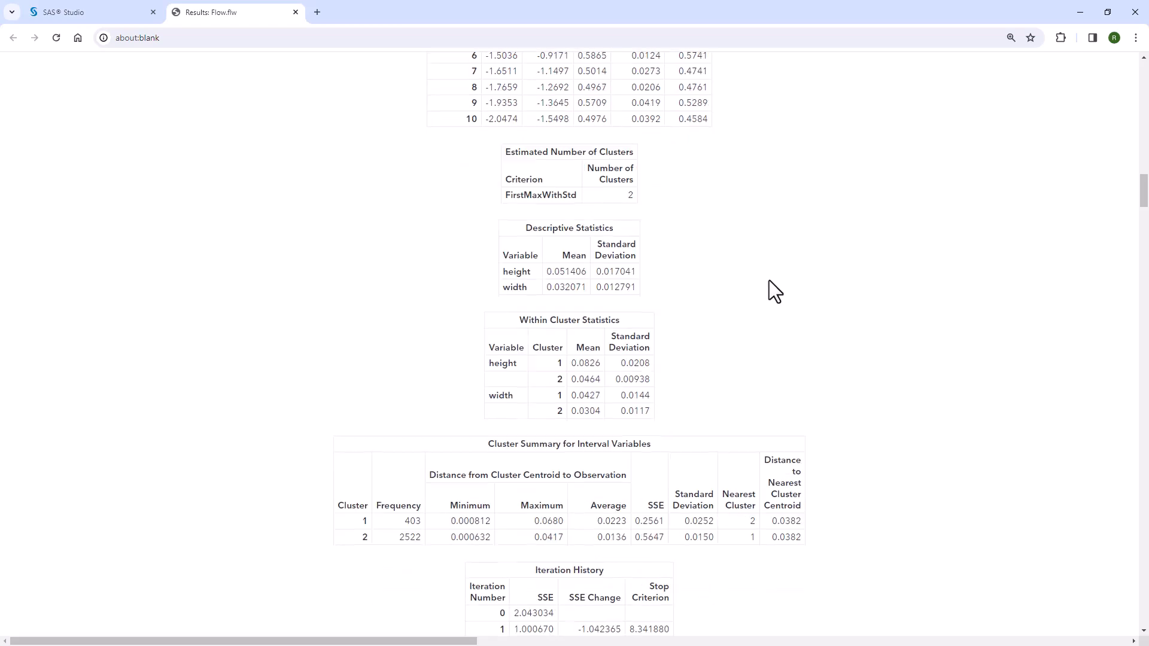
scroll(770, 280, "down", 10)
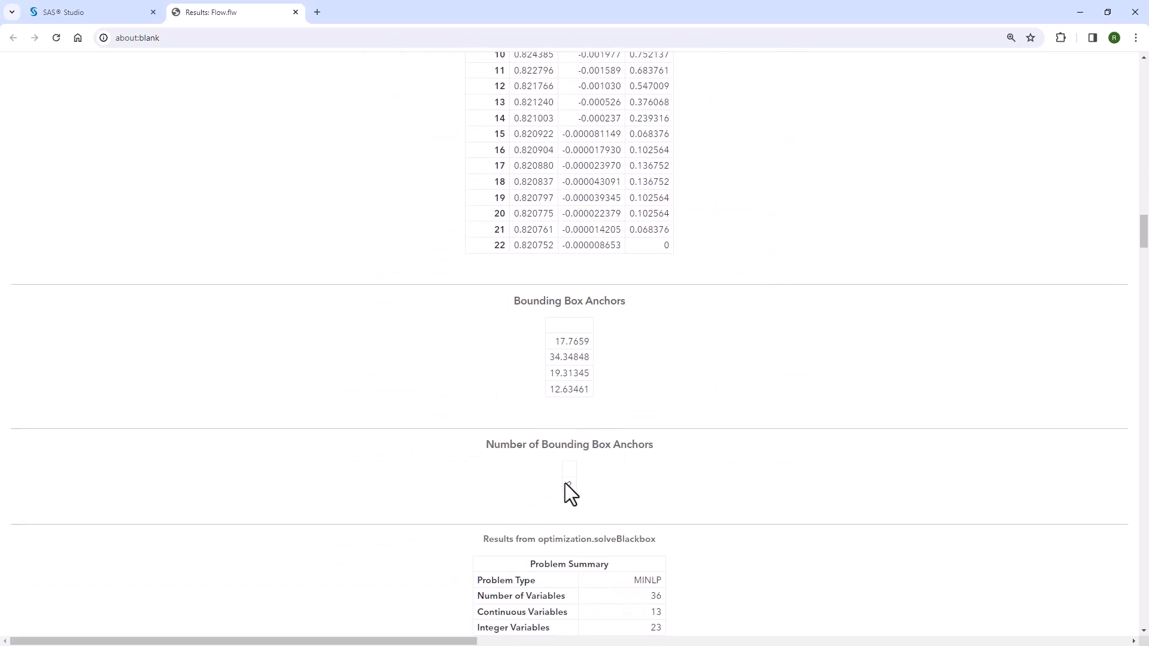
left_click_drag(557, 340, 605, 395)
scroll(724, 425, "down", 1)
Step: Examine the evaluation times and objective function values of the autotuned models in the table.fetch results
scroll(725, 426, "down", 12)
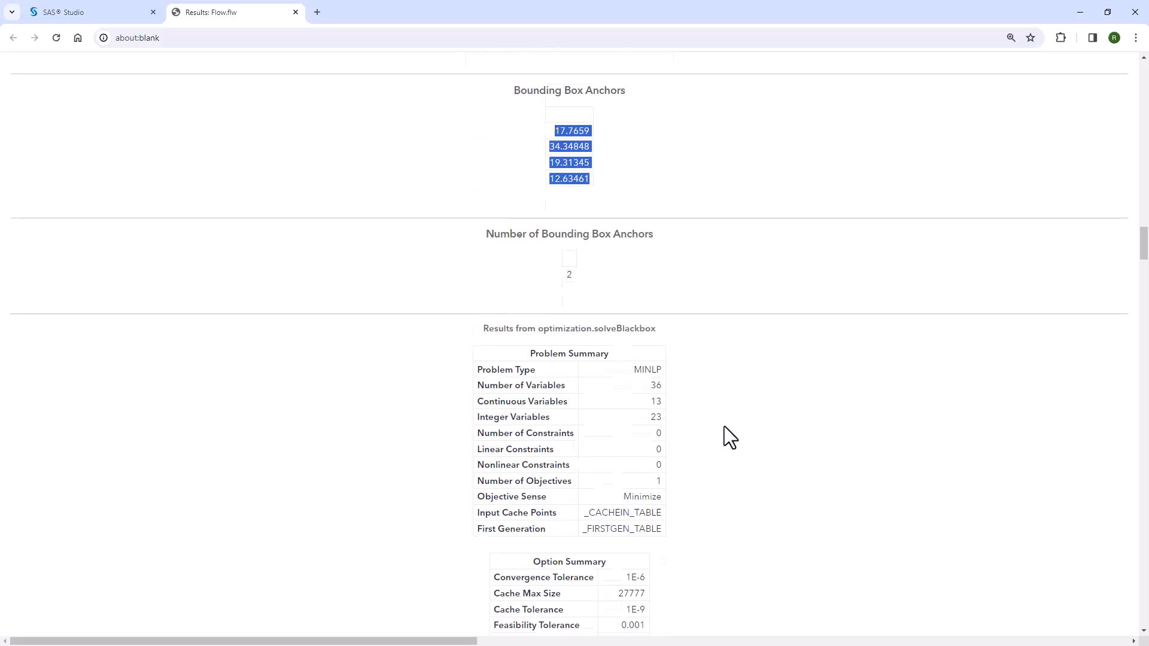
scroll(724, 426, "down", 8)
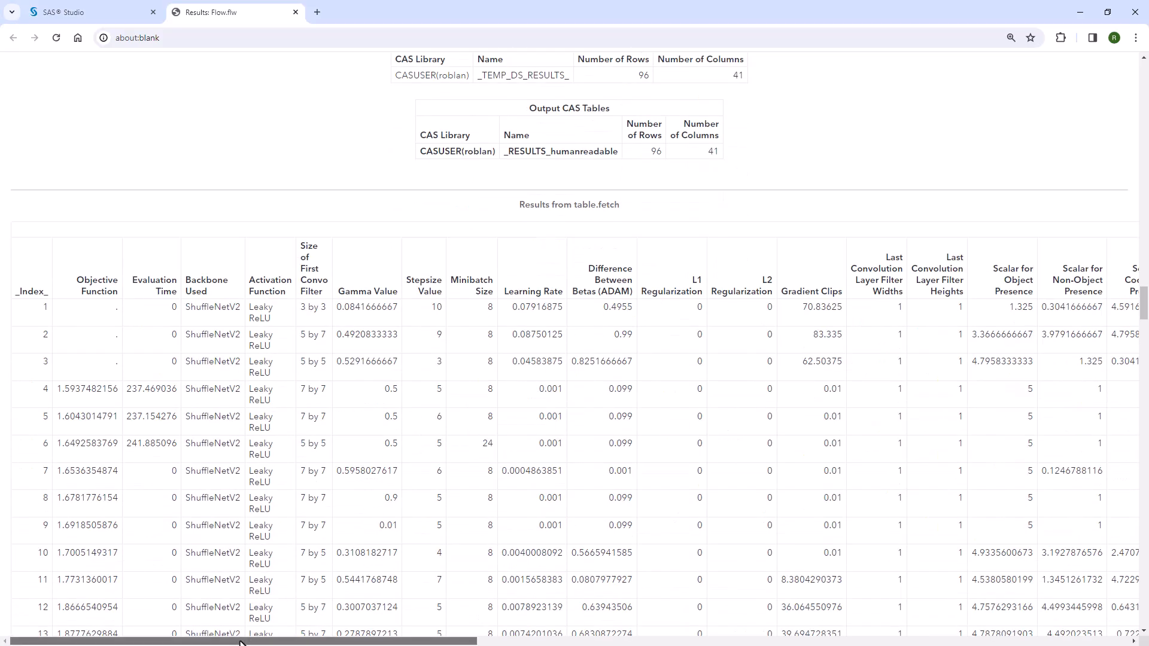
scroll(216, 366, "down", 2)
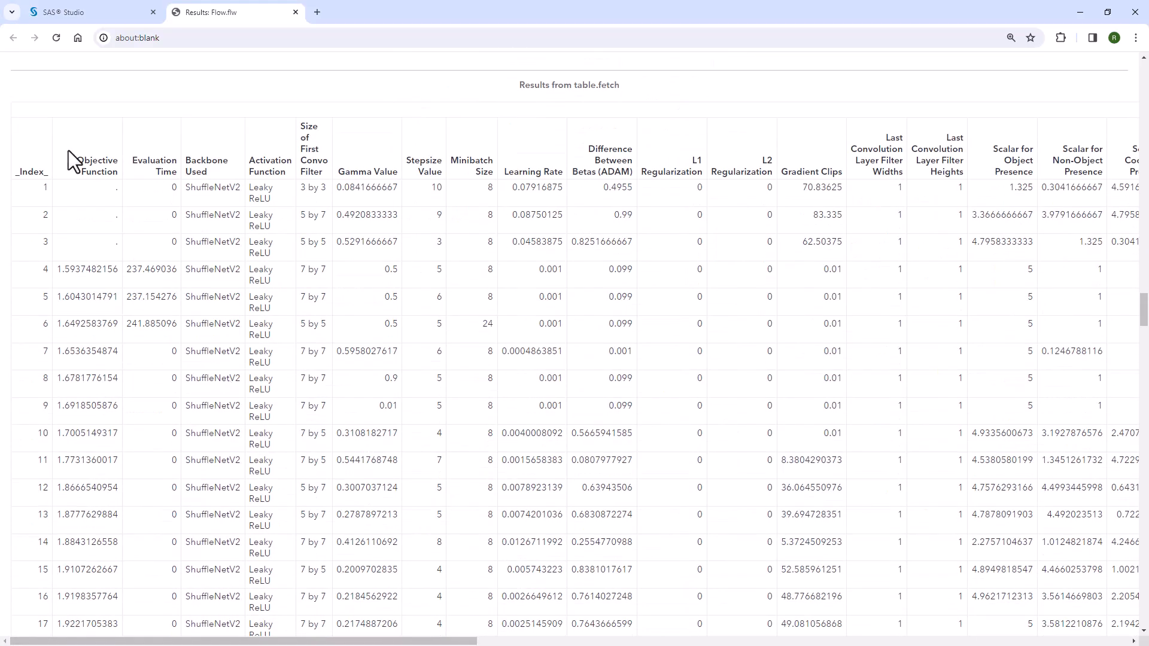
left_click_drag(134, 161, 176, 173)
left_click_drag(128, 270, 179, 298)
left_click_drag(127, 323, 178, 324)
left_click(174, 353)
double_click(175, 433)
left_click_drag(78, 160, 120, 175)
left_click_drag(56, 272, 110, 271)
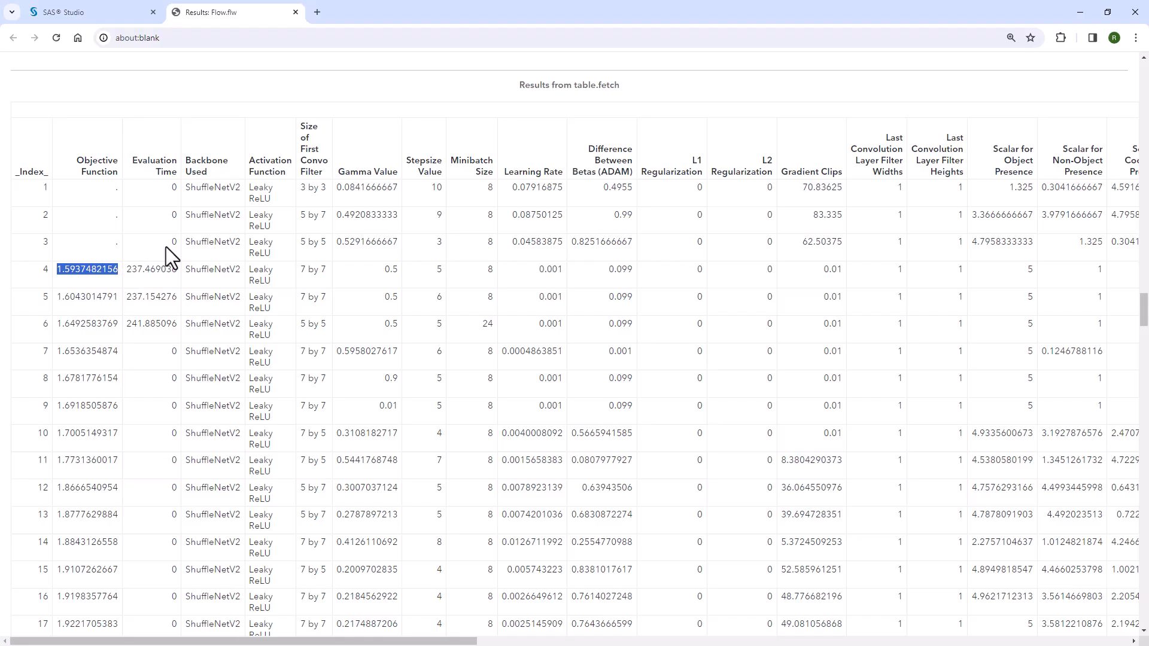
Step: Compare the backbone, activation function and first convolution filter size of the best-ranked models in the autotuning results table
left_click_drag(185, 160, 206, 168)
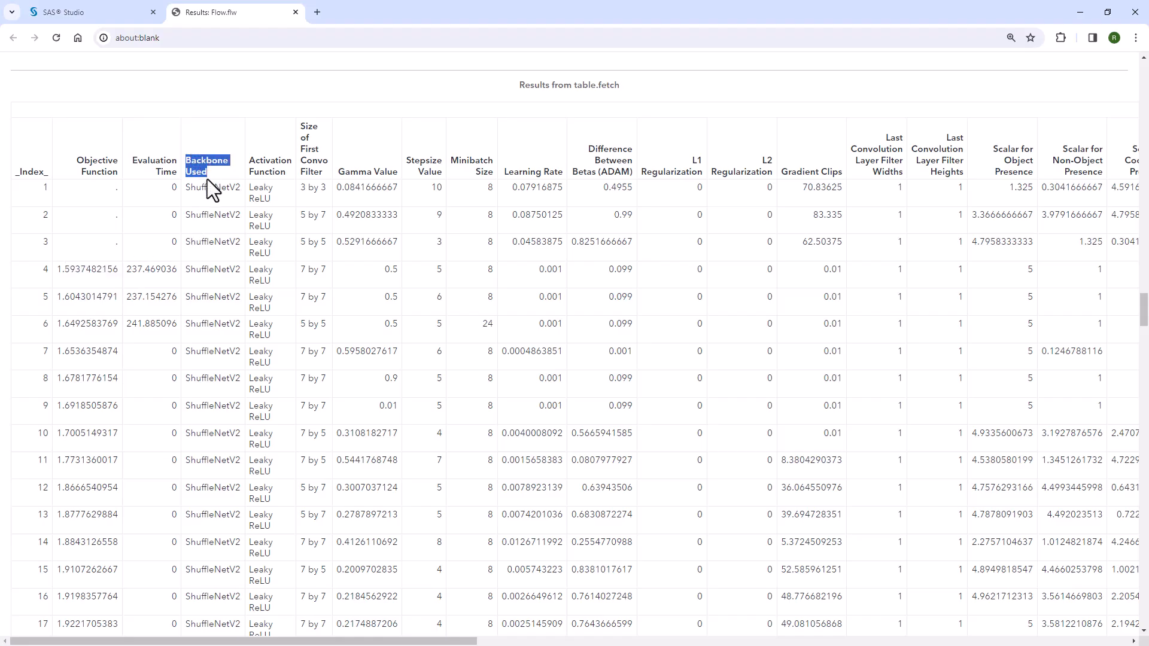
double_click(214, 268)
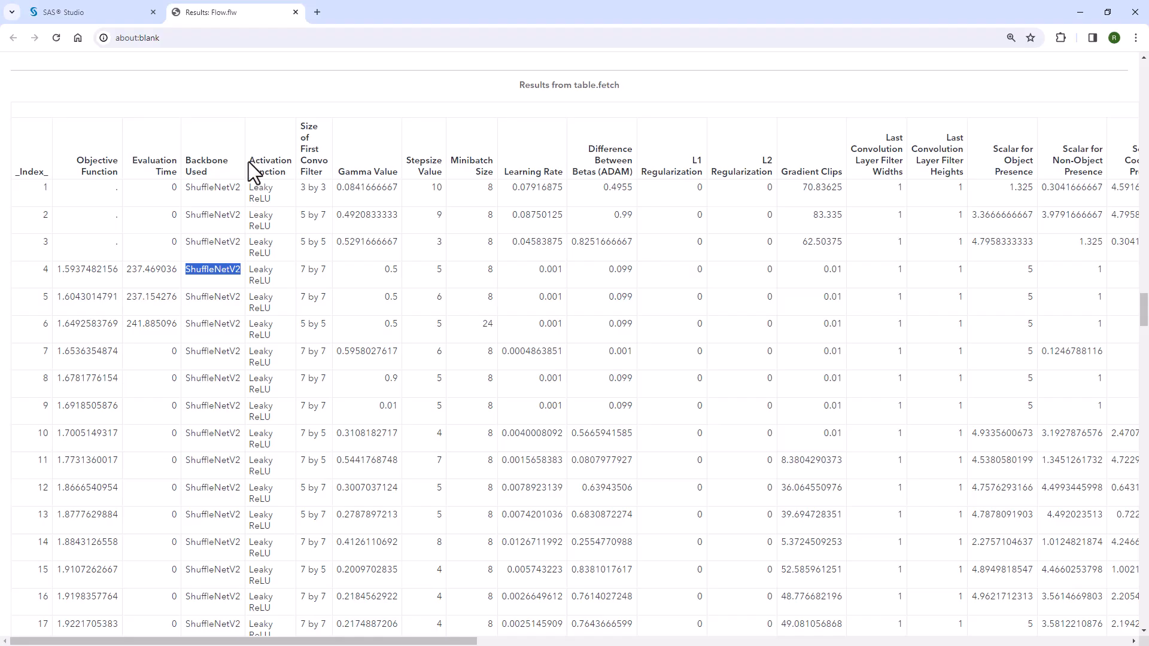
left_click_drag(249, 162, 279, 179)
left_click(252, 299)
triple_click(253, 299)
left_click_drag(301, 126, 324, 178)
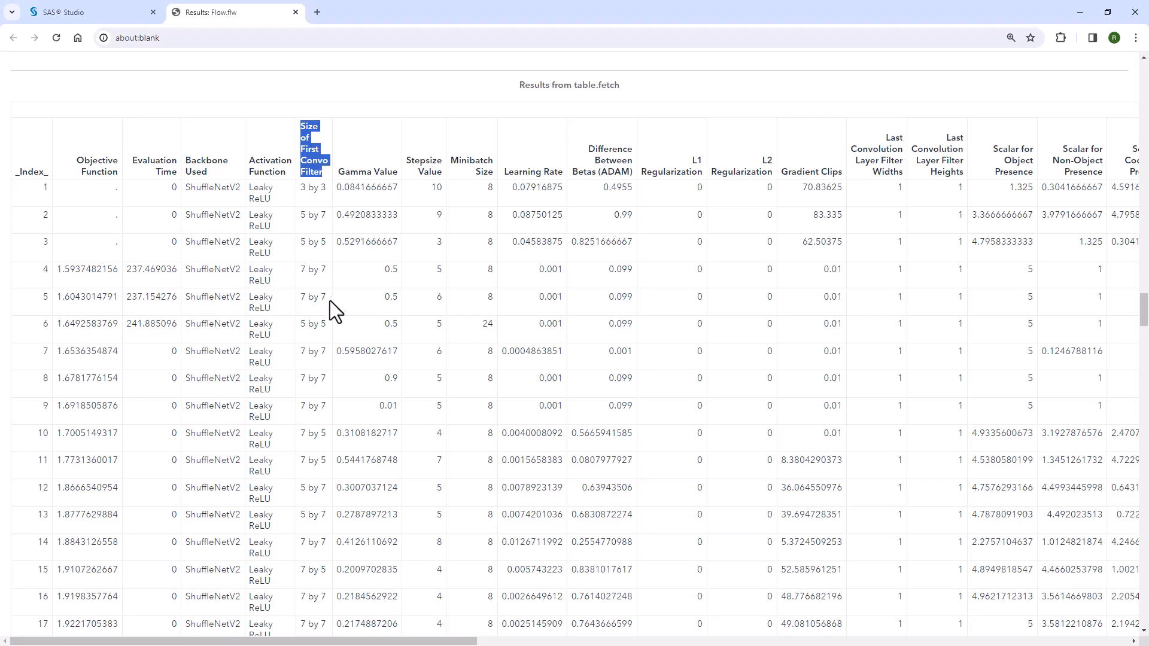
triple_click(306, 271)
left_click_drag(300, 325, 321, 326)
mouse_move(342, 642)
left_mouse_down()
mouse_move(374, 643)
mouse_move(341, 643)
left_mouse_up()
left_click_drag(38, 267, 77, 353)
mouse_move(324, 641)
left_mouse_down()
mouse_move(928, 640)
mouse_move(321, 641)
left_mouse_up()
left_click(70, 267)
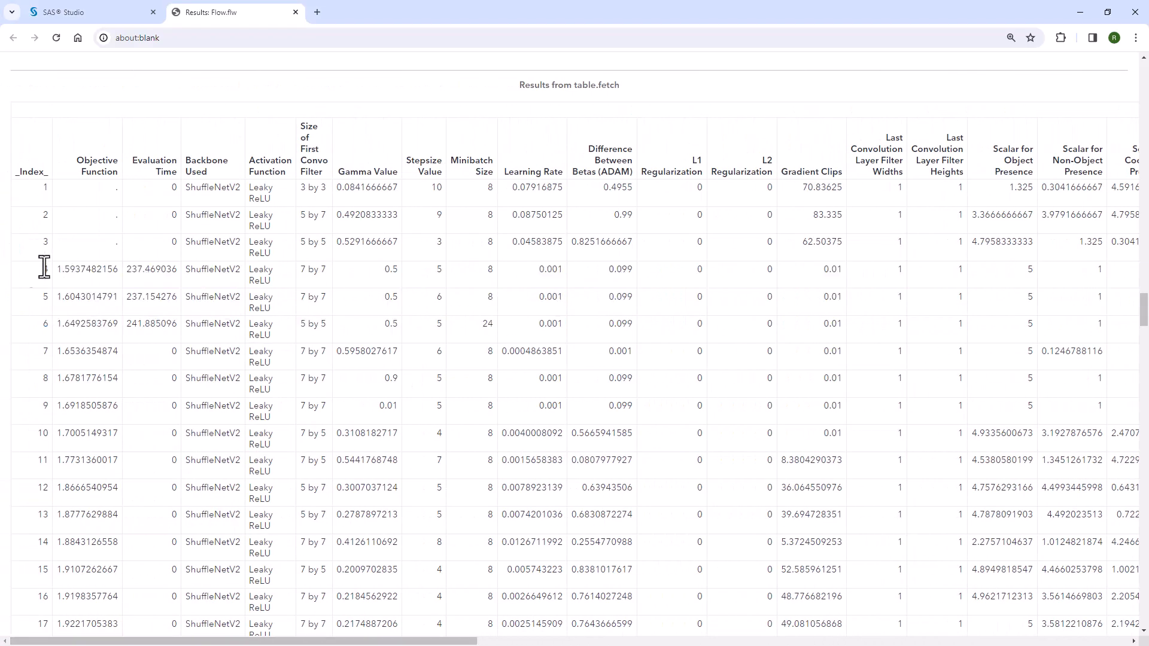
Step: Examine the report from the best-ranked autotuned model through the model details and optimization history to the fit and validation error plot
left_click_drag(46, 267, 66, 295)
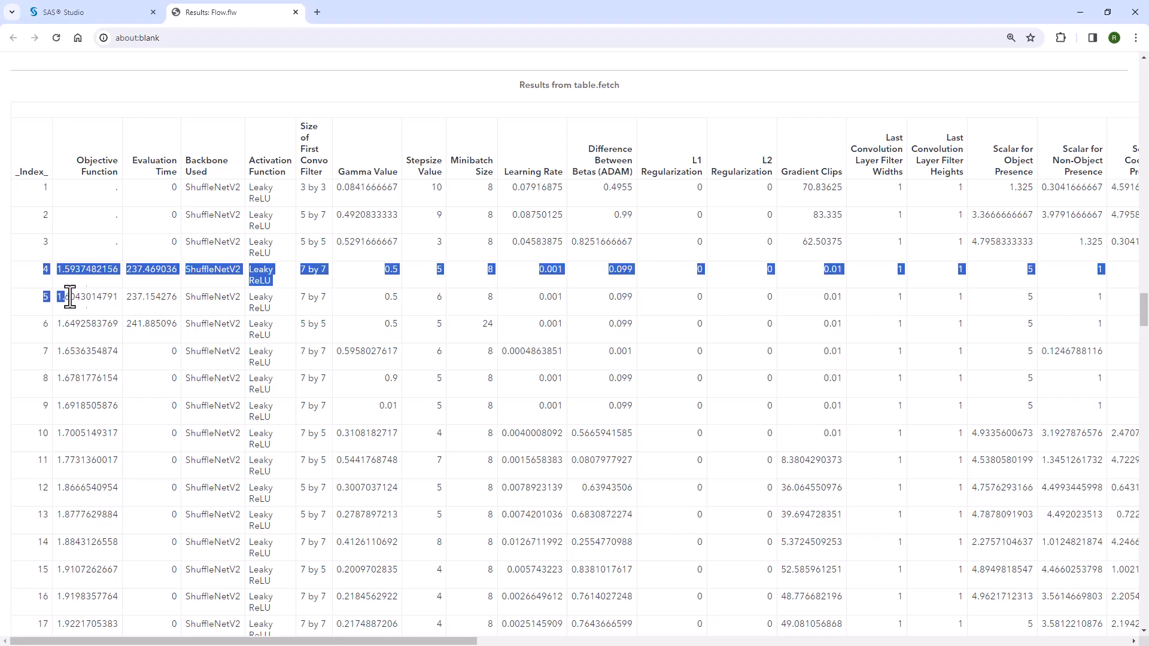
scroll(799, 407, "down", 1)
scroll(798, 406, "down", 20)
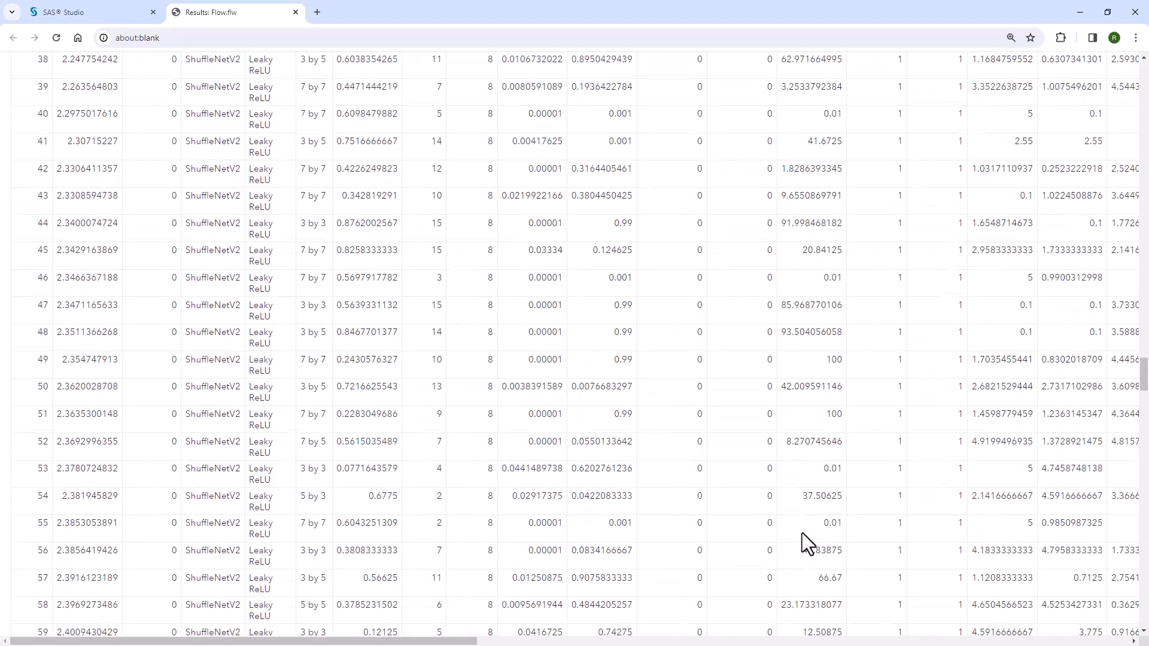
scroll(792, 542, "down", 20)
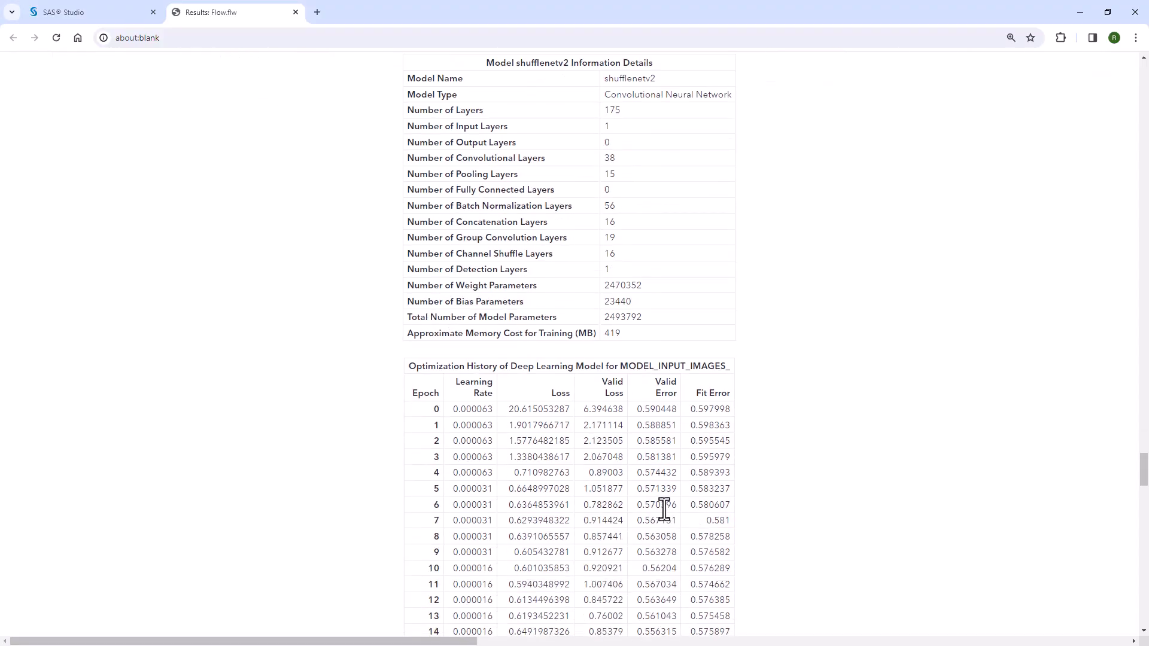
scroll(736, 426, "down", 20)
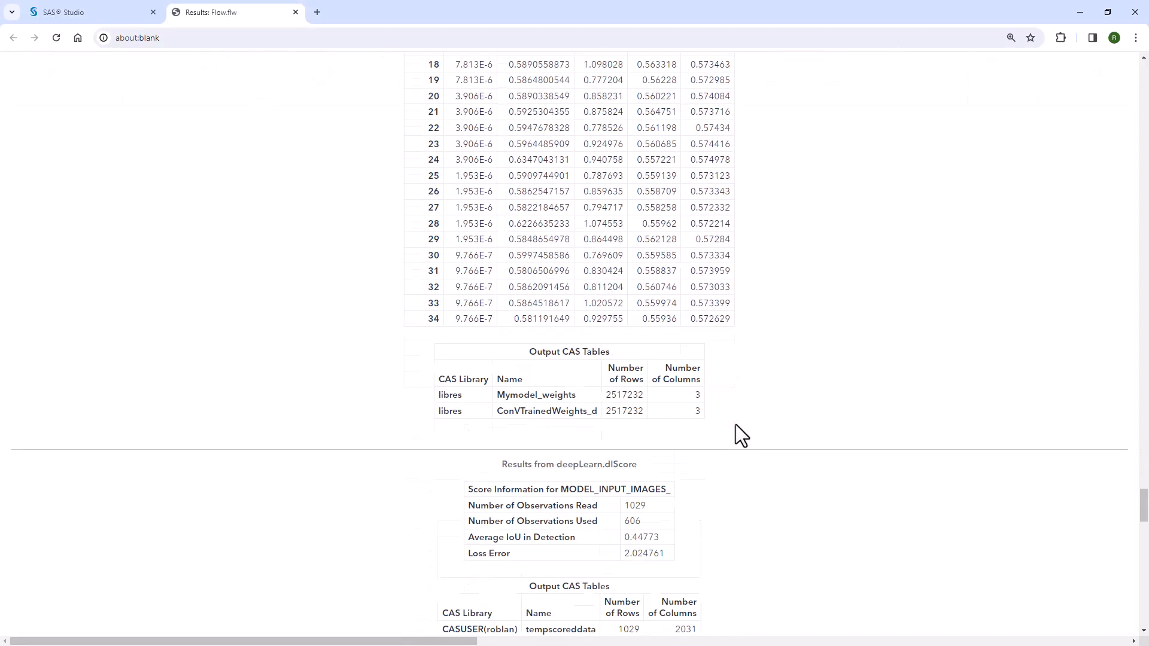
scroll(735, 425, "down", 5)
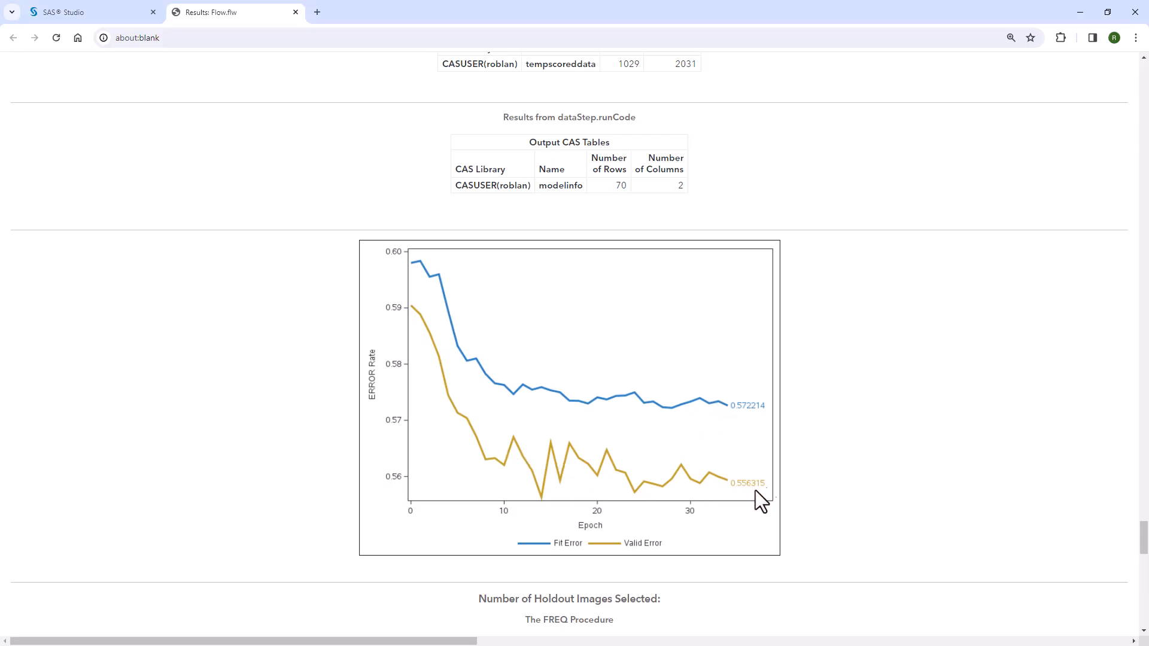
scroll(822, 494, "down", 1)
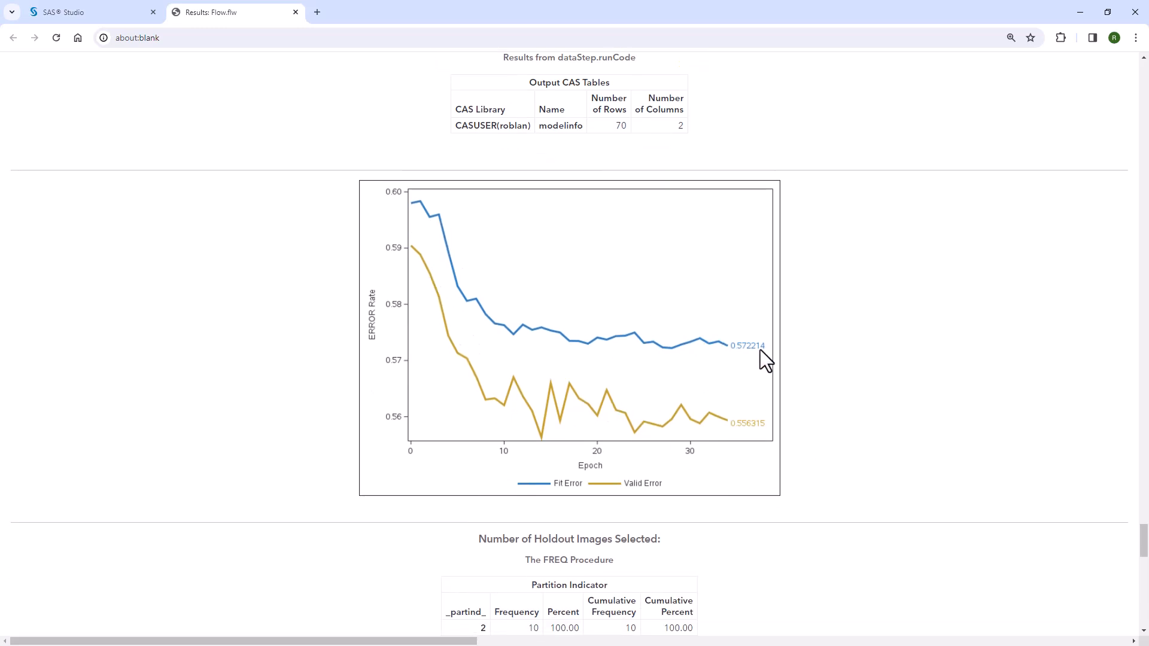
Step: Examine the holdout images in the report, checking the dr_taco bounding boxes and confidence scores on all ten
scroll(805, 386, "down", 5)
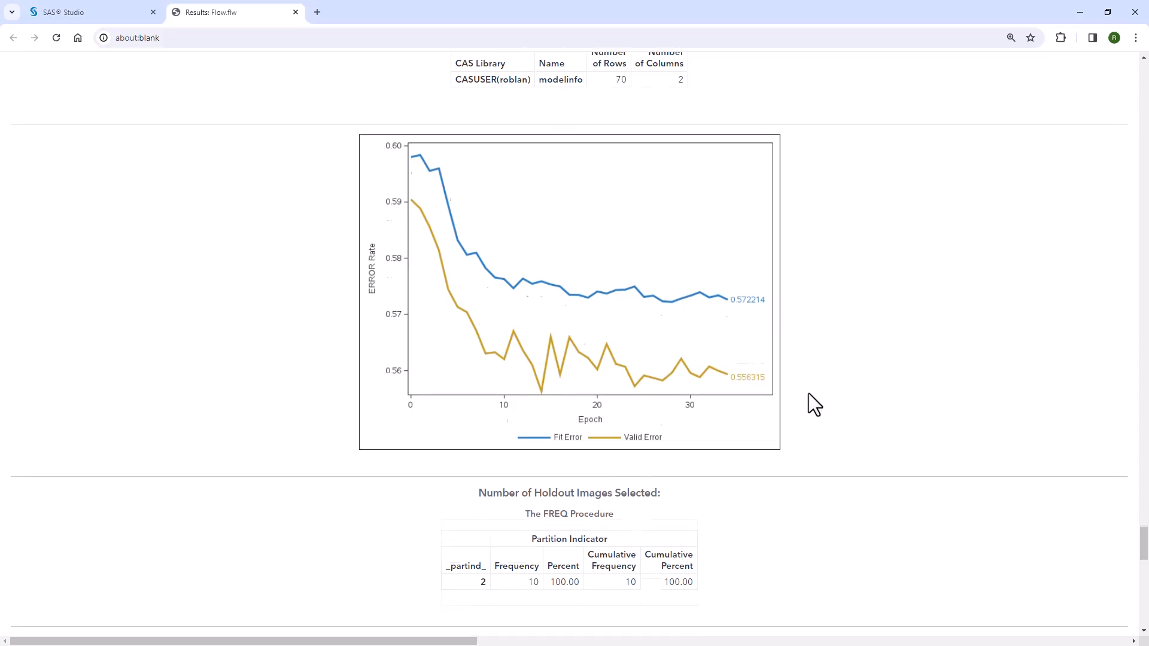
scroll(806, 409, "down", 6)
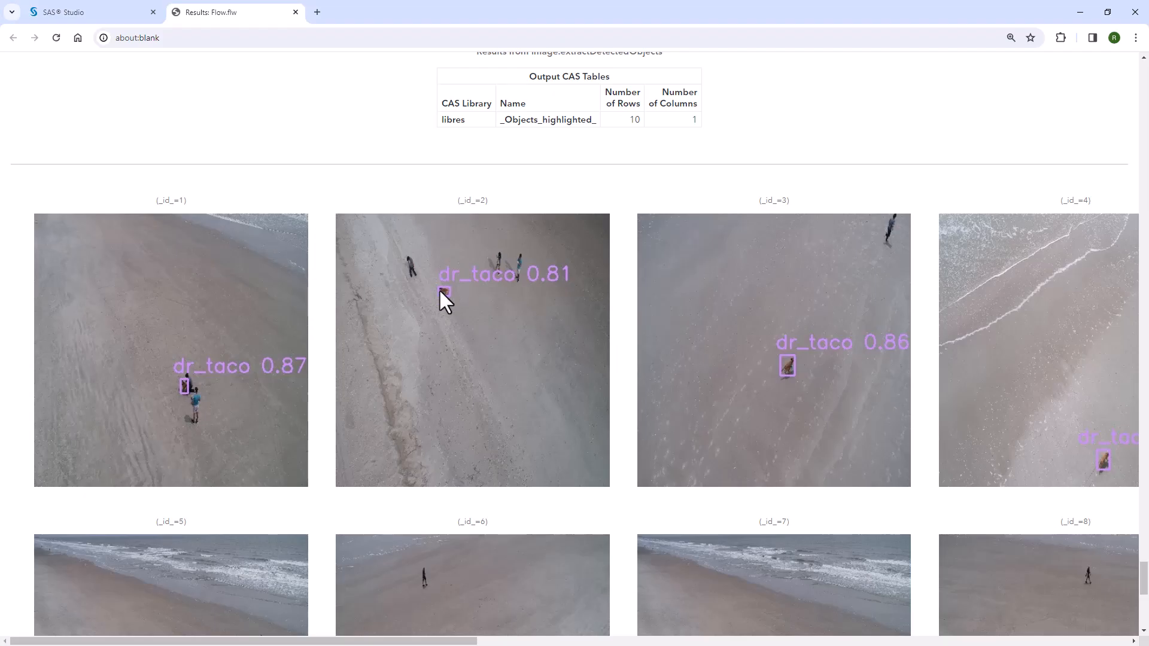
scroll(779, 384, "down", 3)
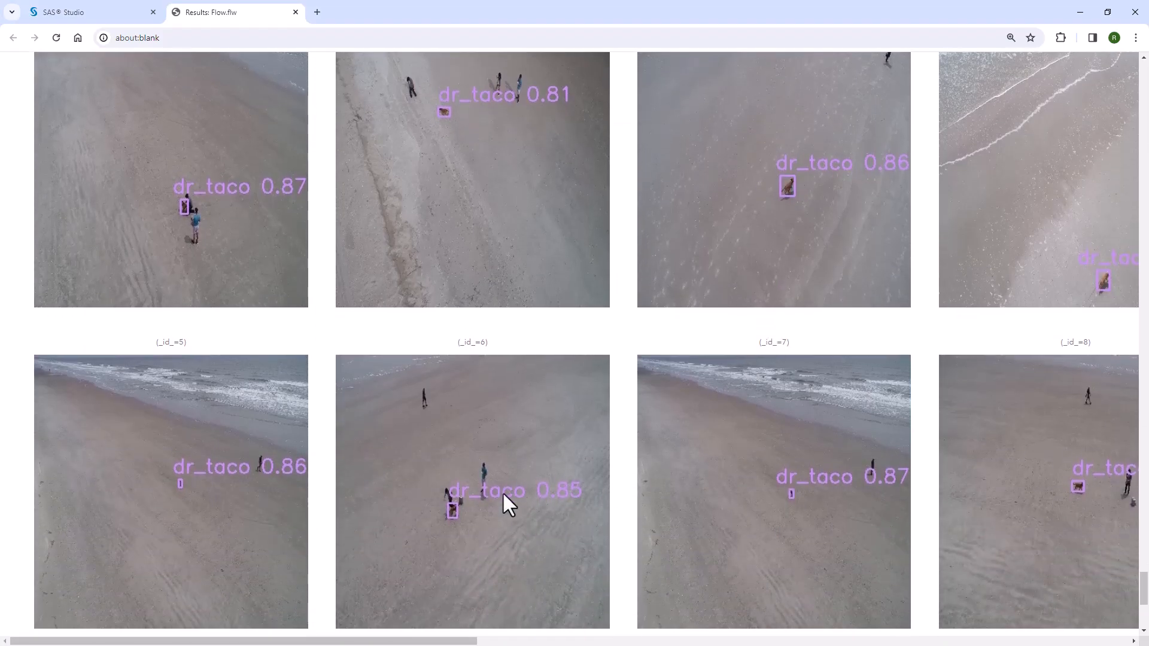
scroll(489, 552, "down", 1)
left_click_drag(424, 638, 556, 641)
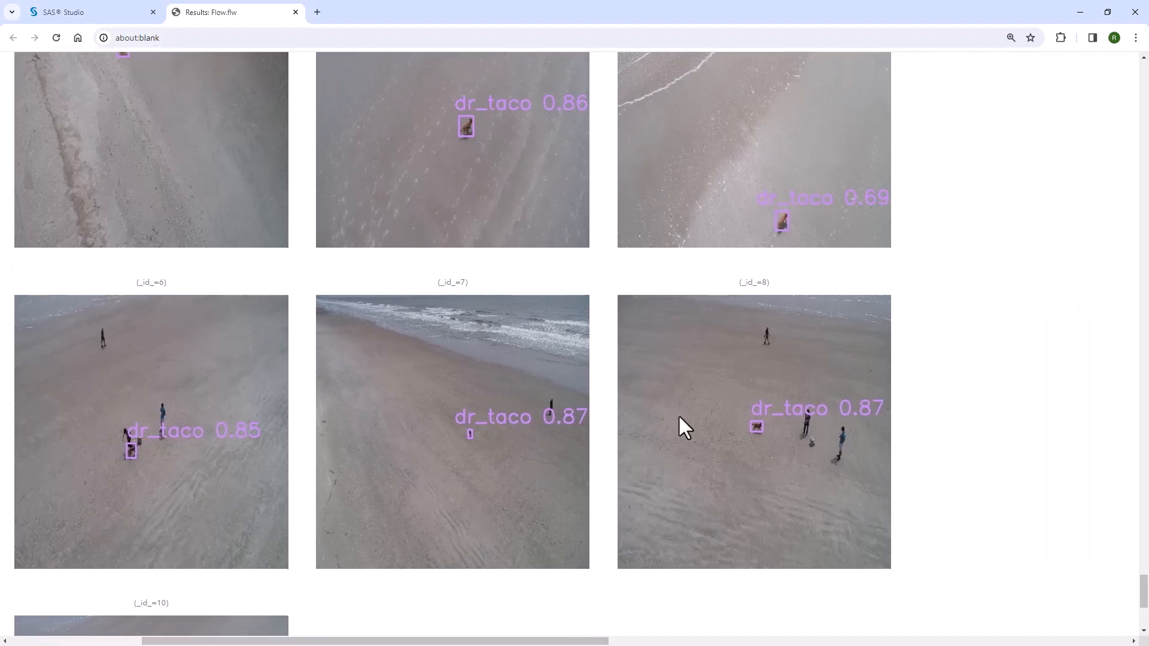
scroll(676, 431, "up", 1)
scroll(673, 446, "up", 2)
scroll(634, 559, "down", 2)
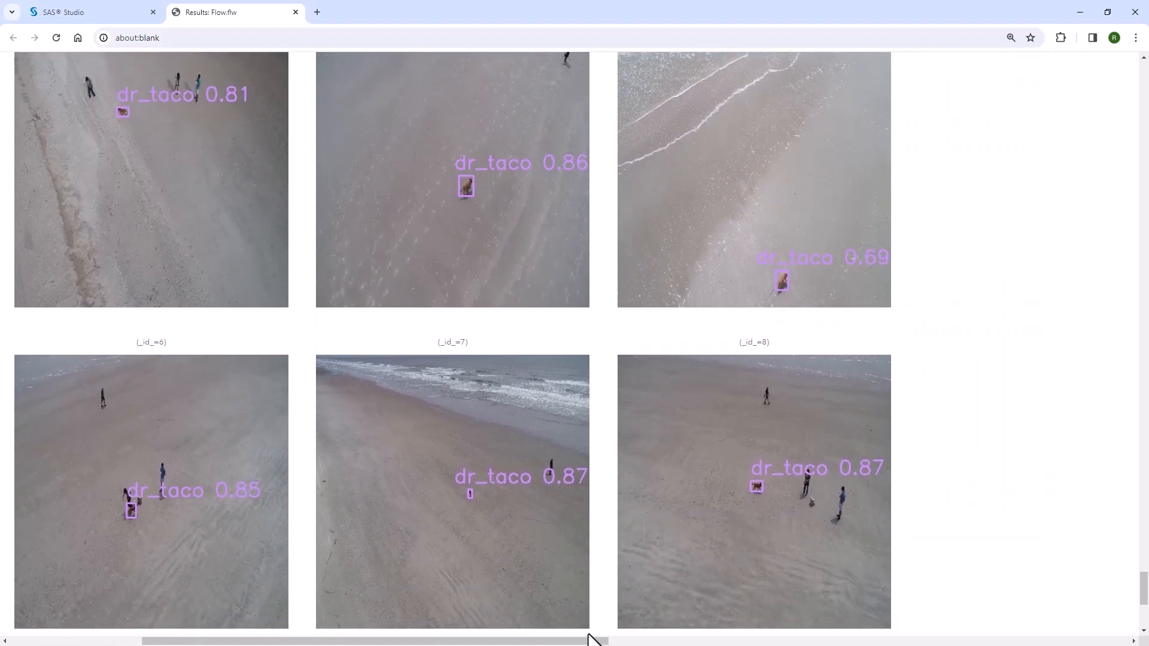
left_click_drag(587, 642, 455, 642)
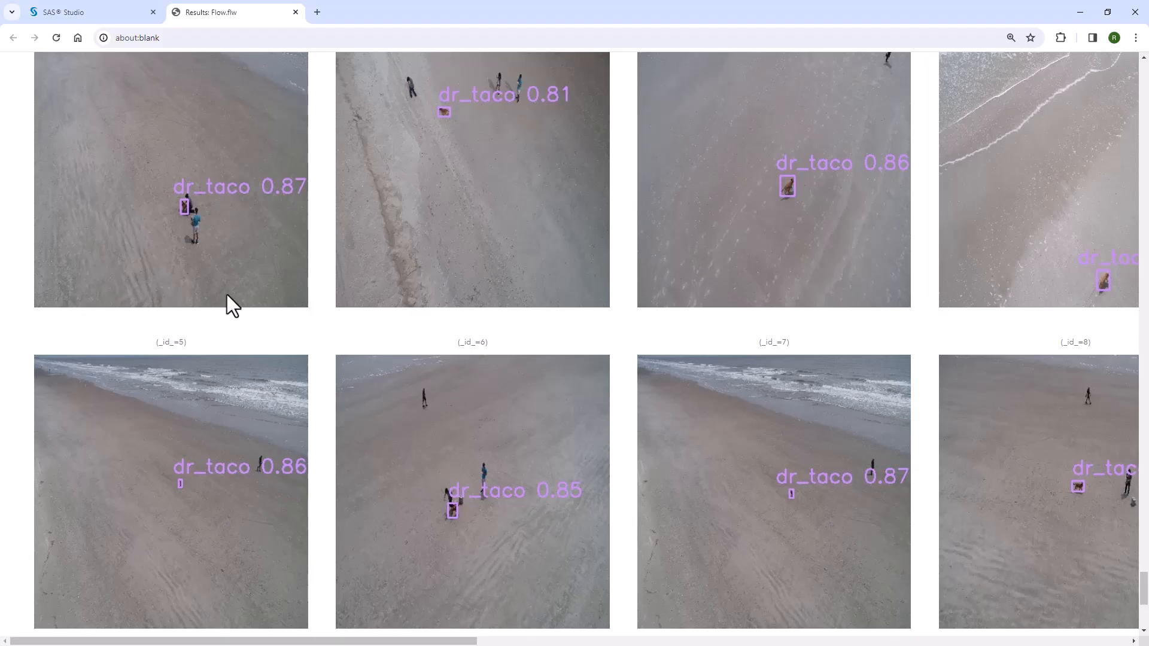
scroll(359, 446, "down", 3)
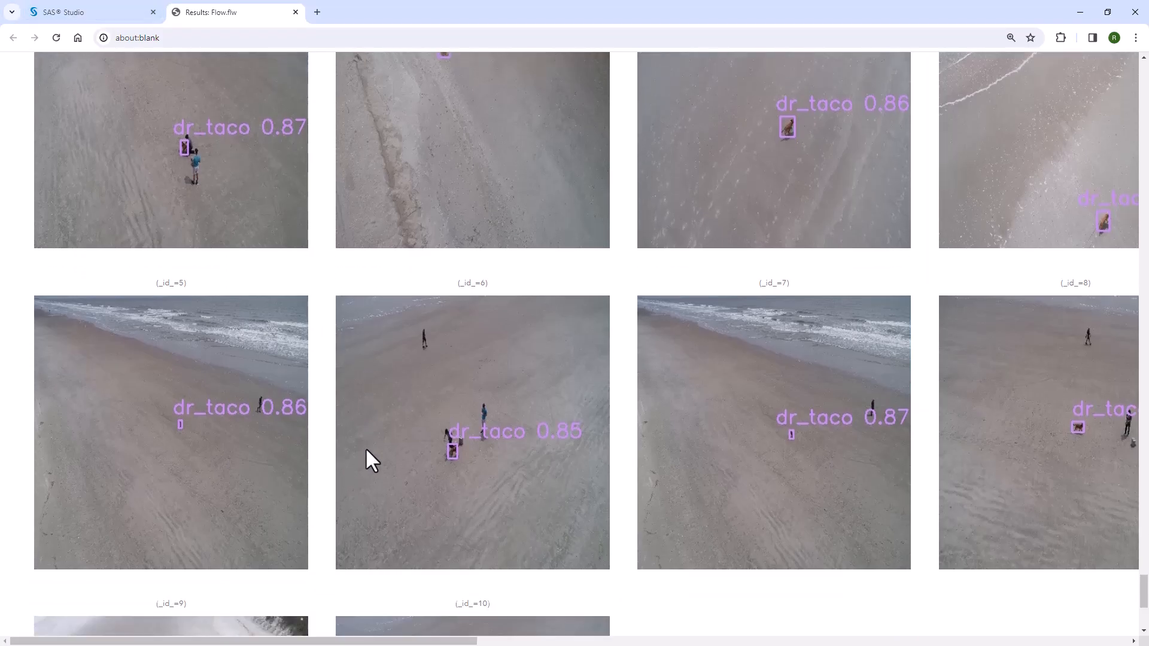
scroll(349, 476, "down", 2)
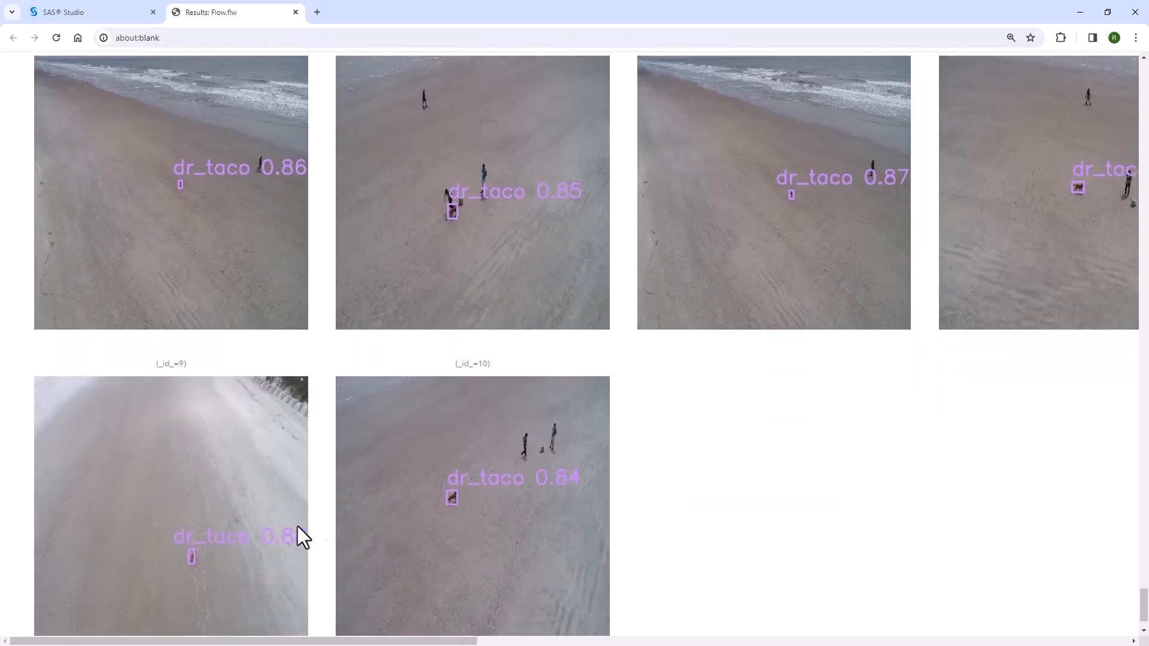
Step: Return to the flow in SAS Studio and check the percentage of holdout data to view in the CV - Computer Vision Model Development step
left_click(65, 14)
left_click(52, 153)
left_click(214, 365)
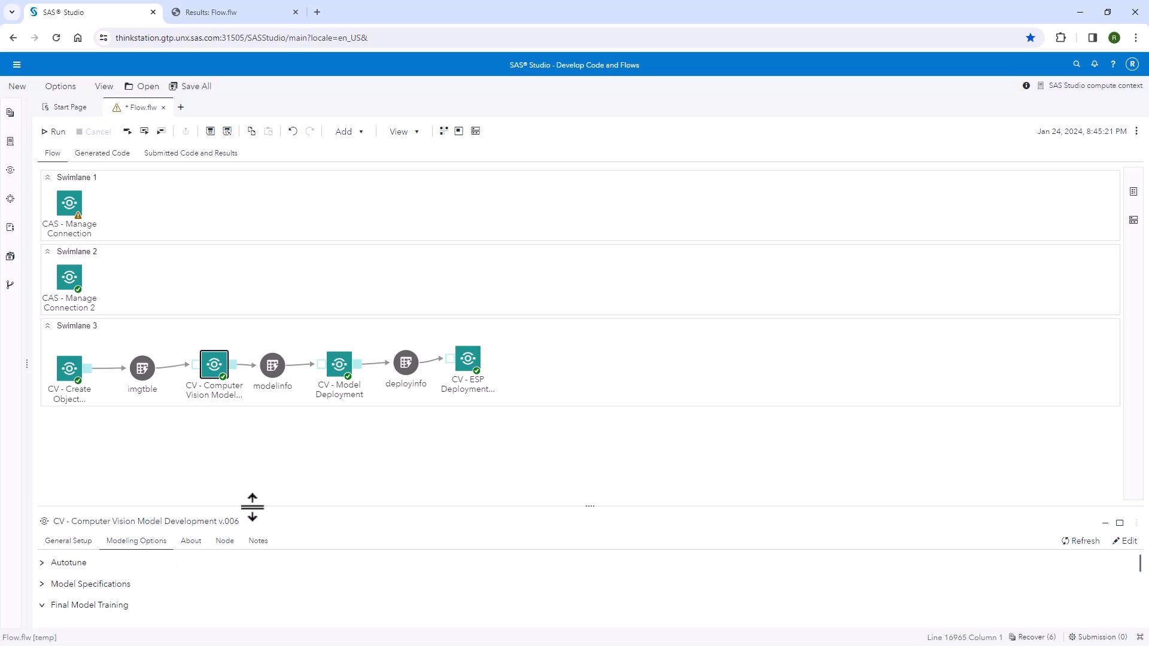
left_click_drag(252, 506, 239, 418)
scroll(159, 539, "down", 2)
left_click_drag(53, 591, 206, 604)
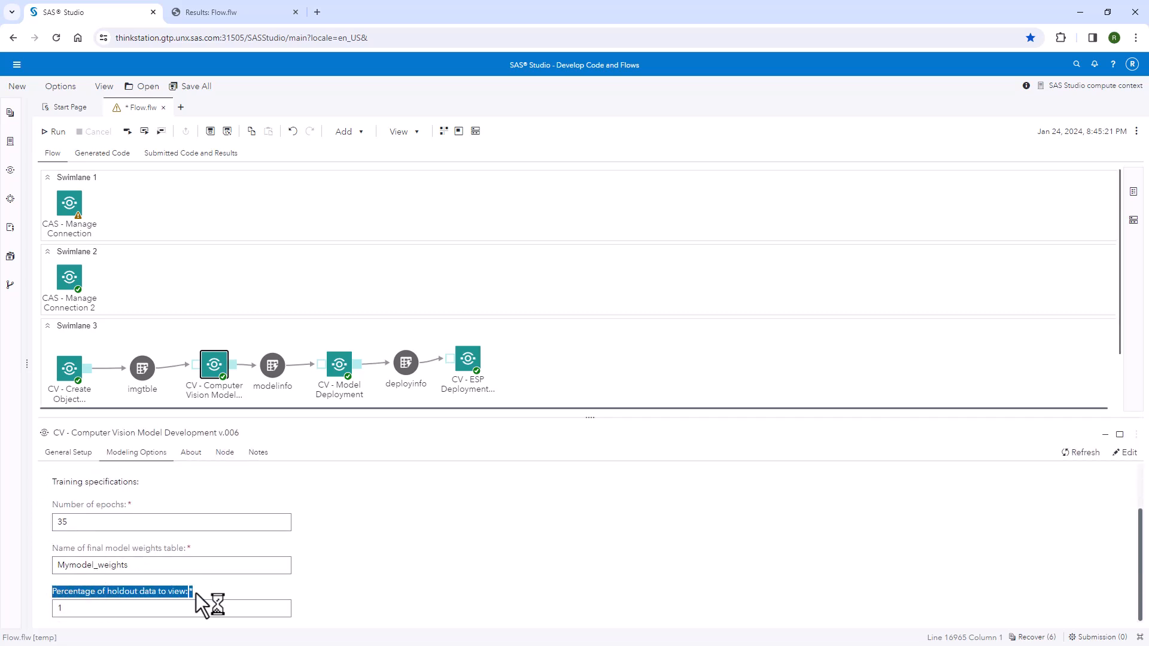
double_click(76, 608)
left_click(76, 608)
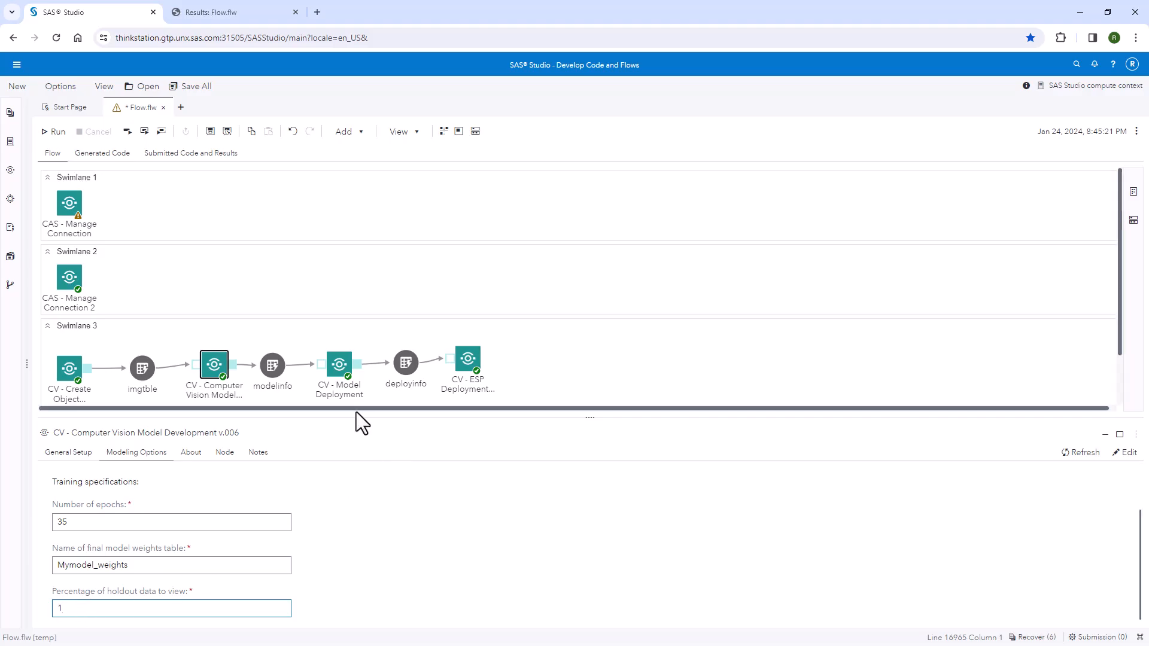
Step: Review the parameters of the CV - Model Deployment step and the storage location and zip name of the ESP deployment package step
left_click_drag(355, 415, 353, 423)
left_click(337, 368)
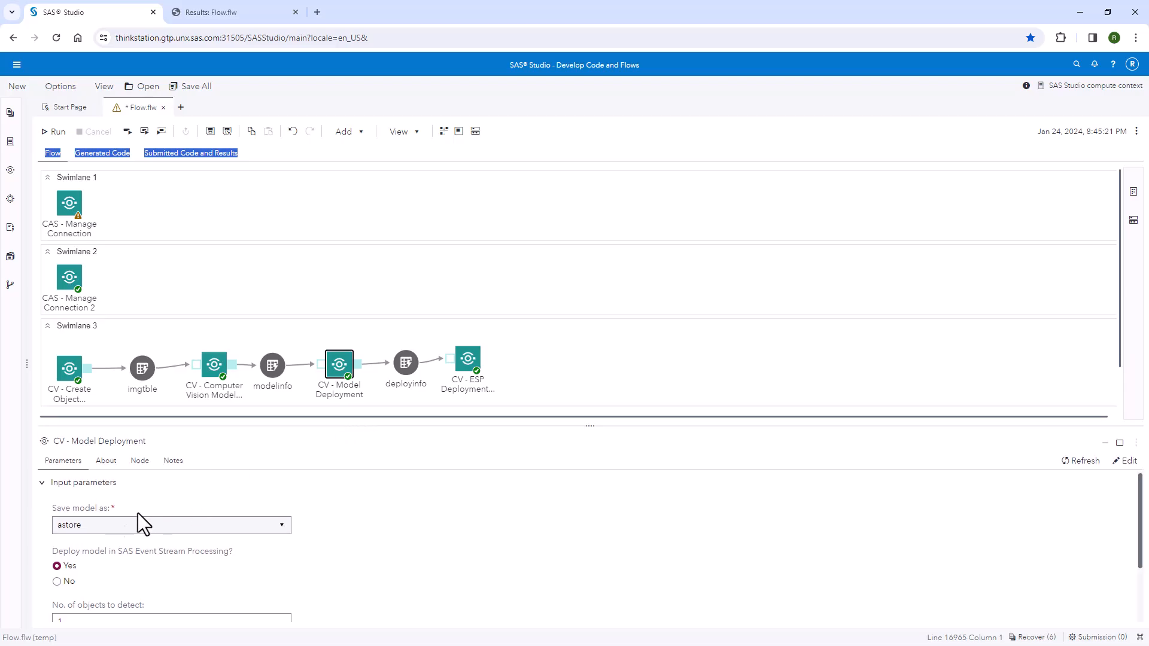
left_click(466, 358)
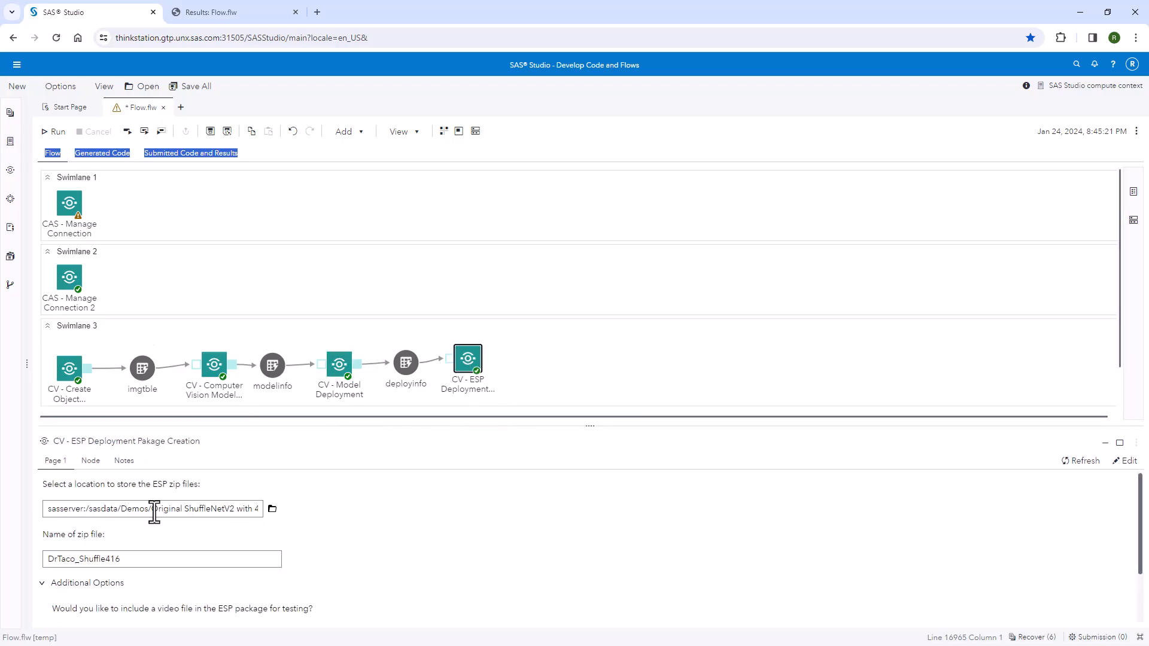
Step: Download DrTaco_Shuffle416.zip from the Demos folder "Original ShuffleNetV2 with 416 by 416 size images" on the SAS Server
left_click(11, 142)
scroll(159, 398, "up", 8)
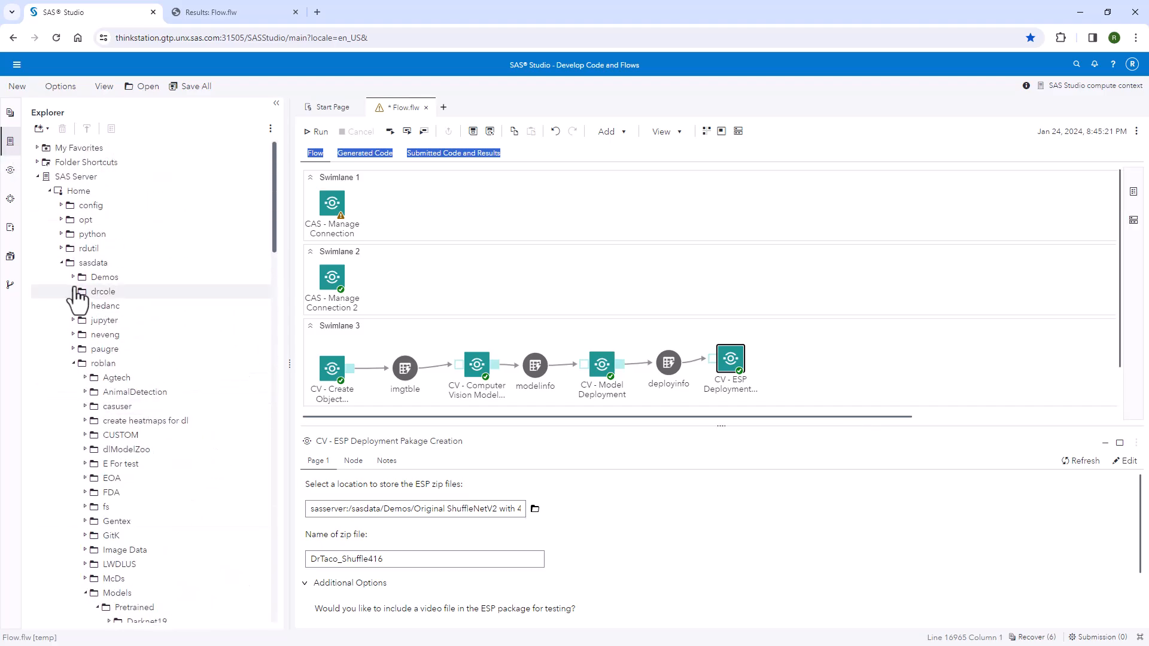
left_click(74, 278)
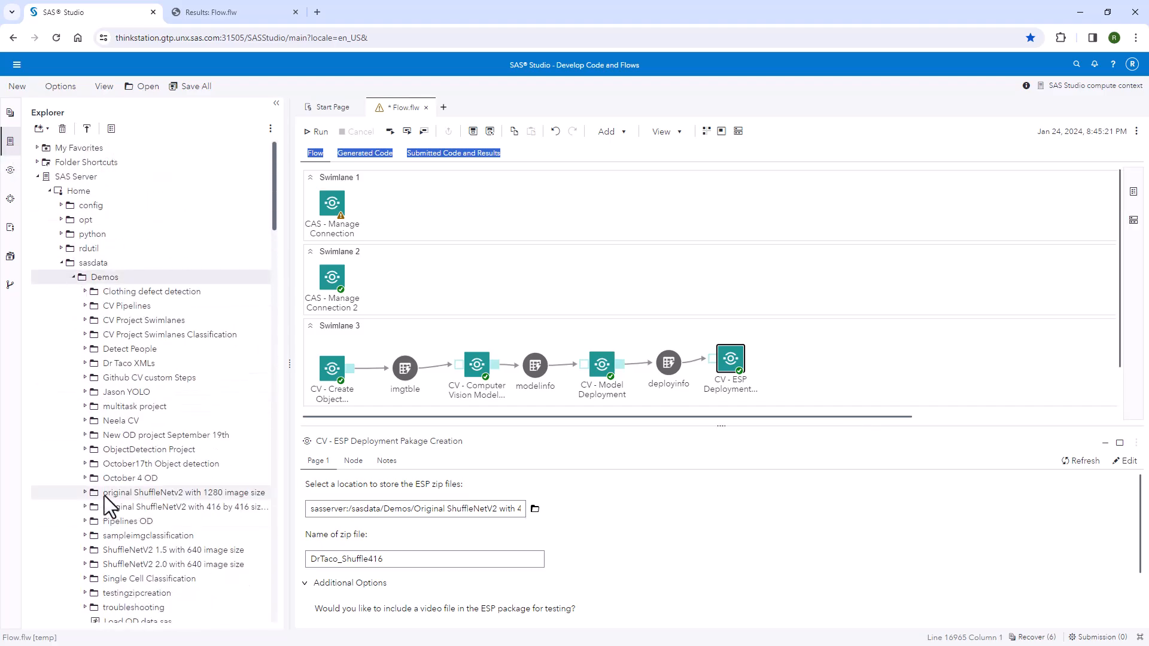
double_click(114, 507)
left_click_drag(289, 505, 493, 495)
scroll(436, 551, "down", 4)
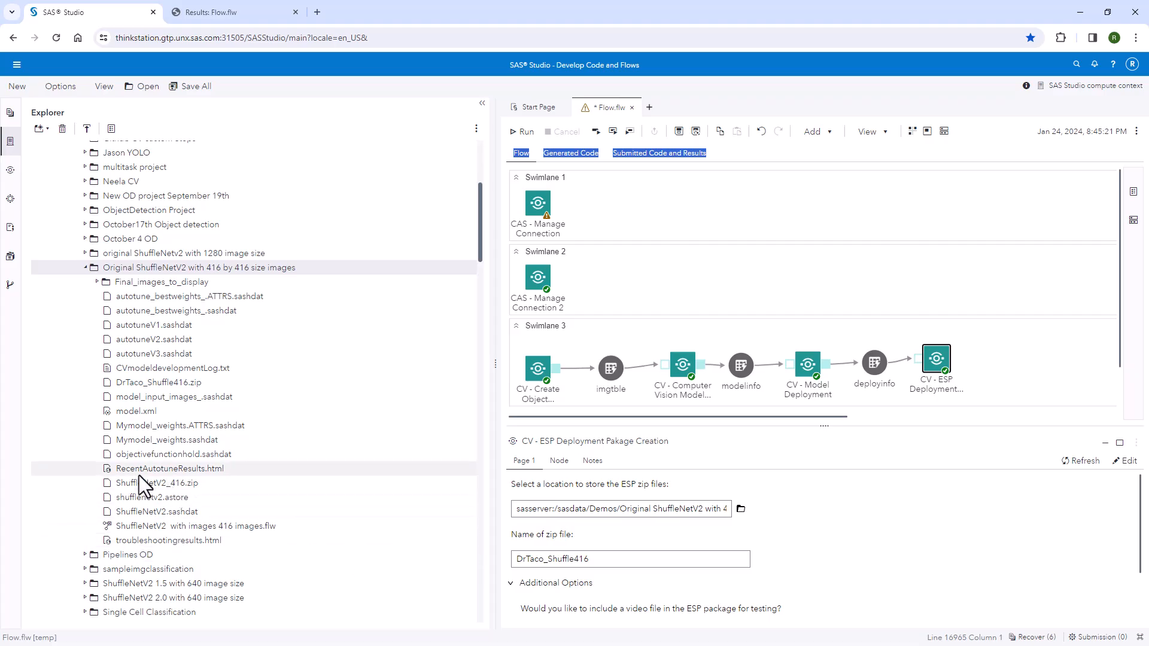
right_click(189, 384)
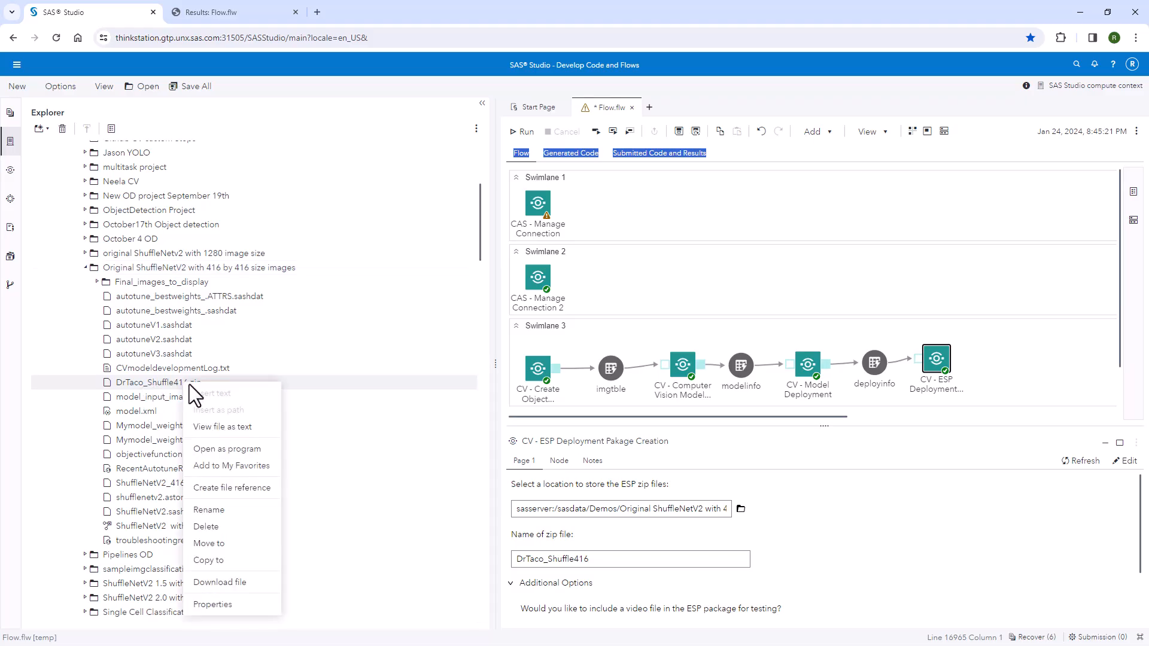
left_click(238, 583)
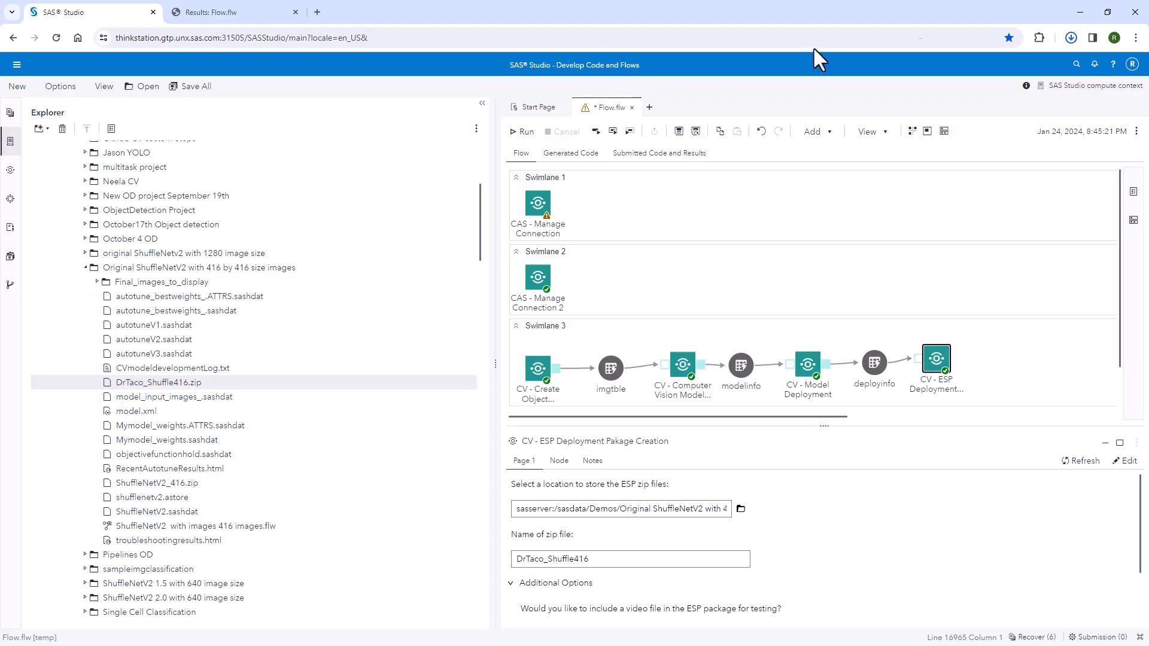
Step: Open the downloaded DrTaco_Shuffle416.zip in WinZip, showing its contents without unzipping, and maximize the window
left_click(1071, 38)
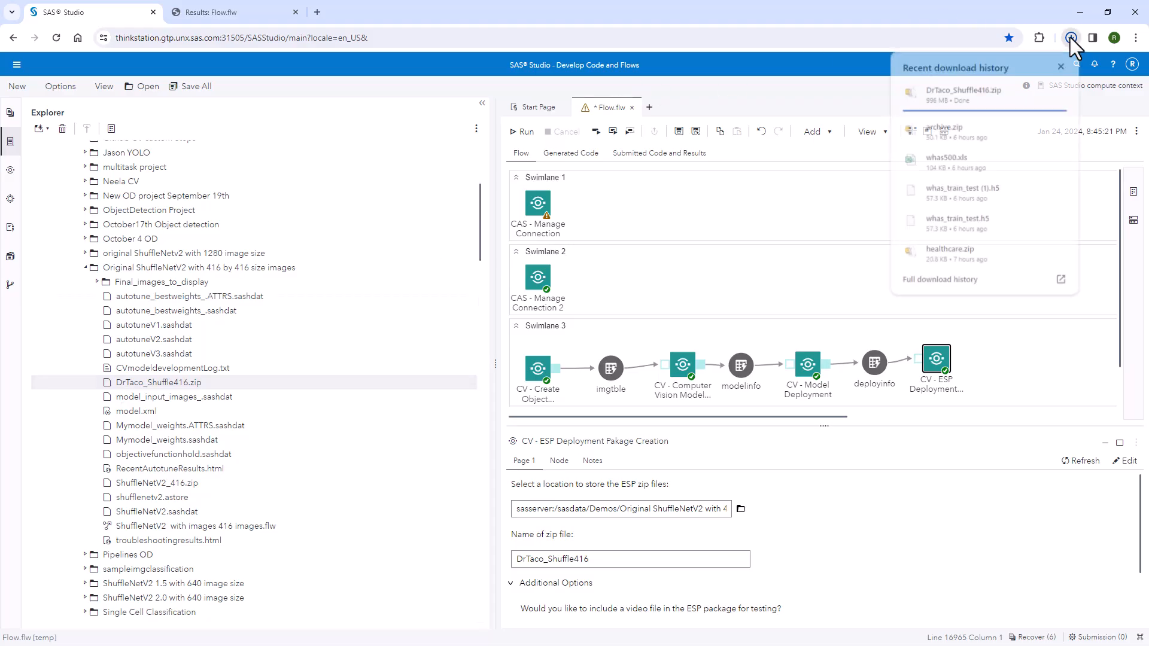
left_click(979, 87)
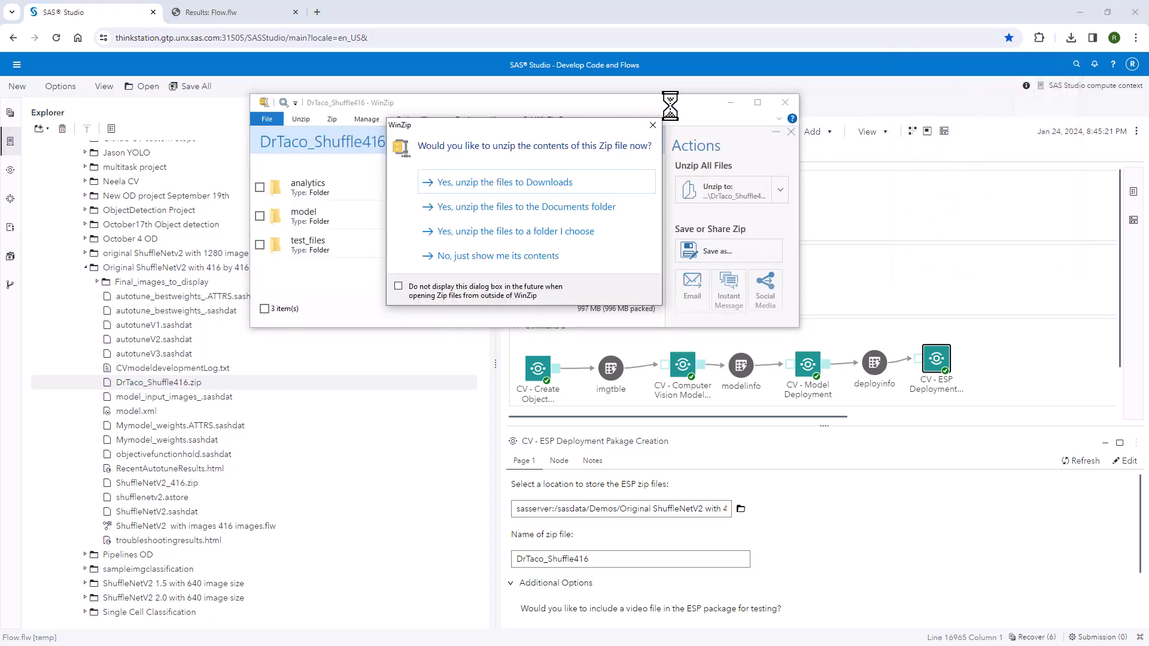
left_click(533, 261)
left_click(758, 102)
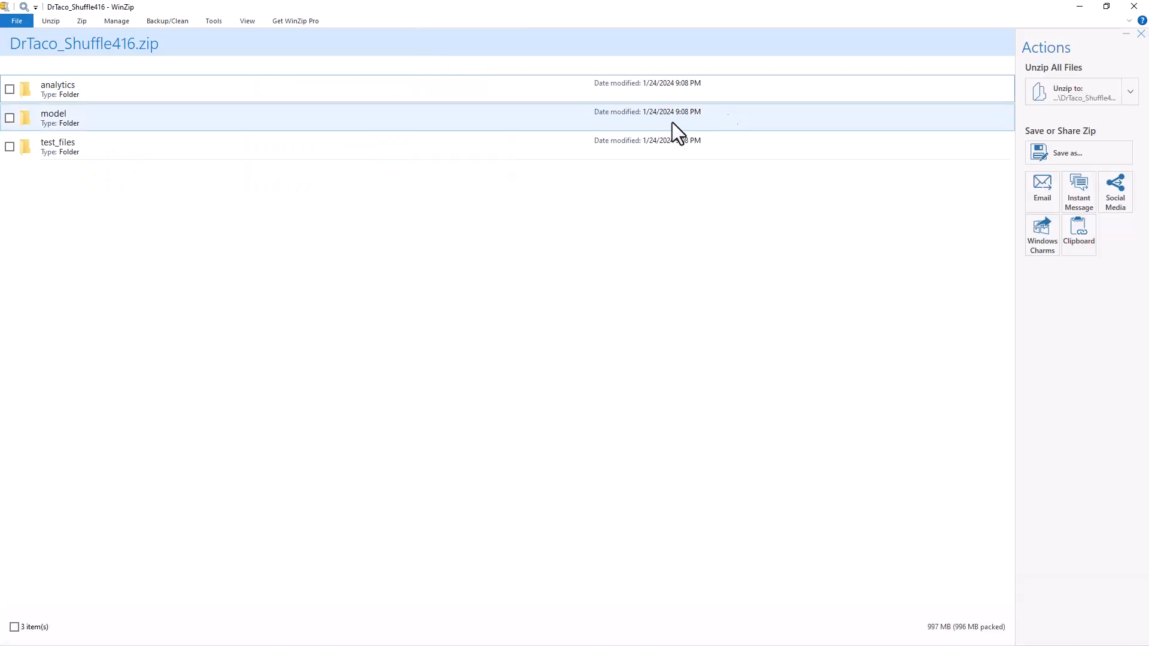
Step: Inspect the contents of the analytics, model and test_files folders in the zip package, returning to its root each time
double_click(65, 87)
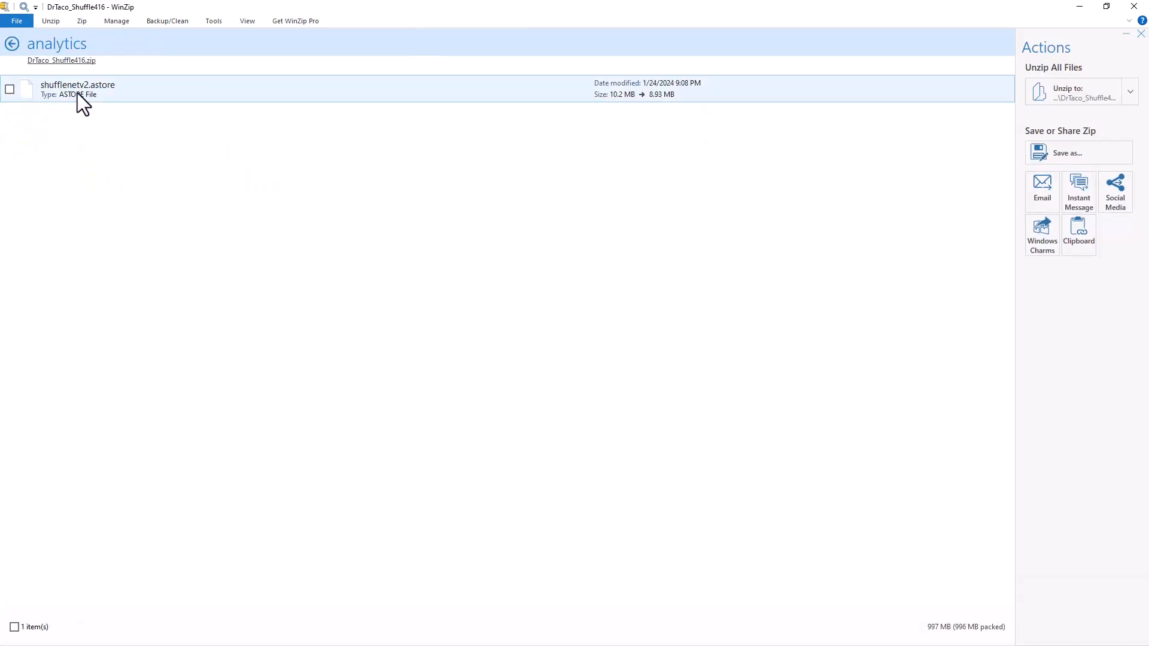
left_click(11, 44)
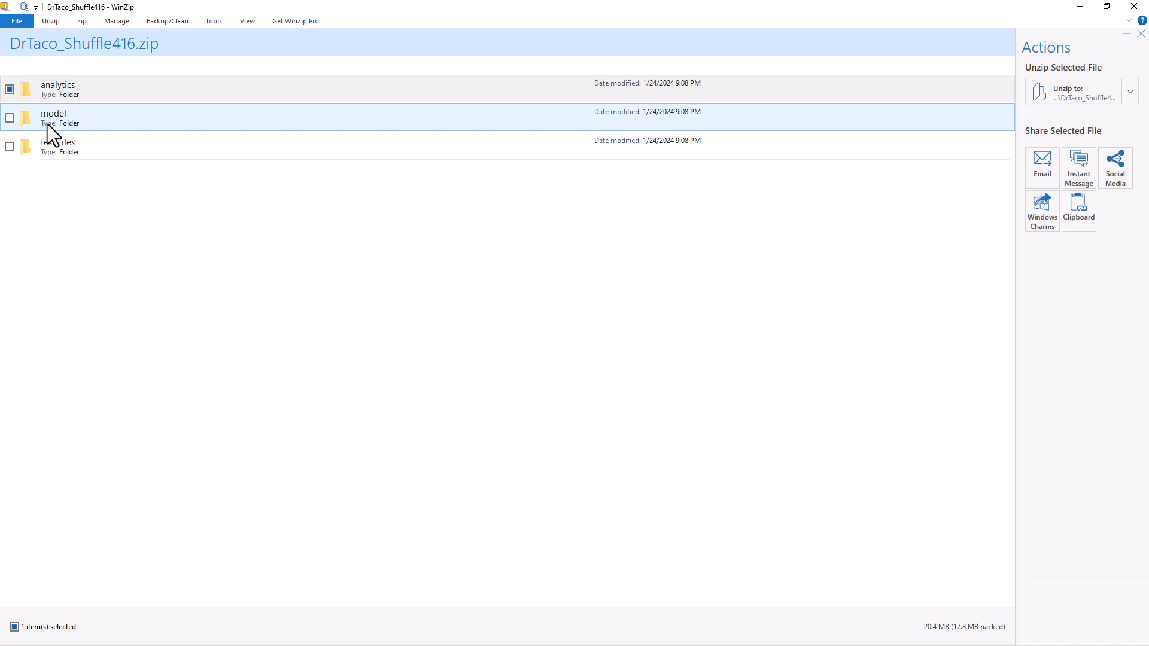
double_click(48, 122)
left_click(11, 43)
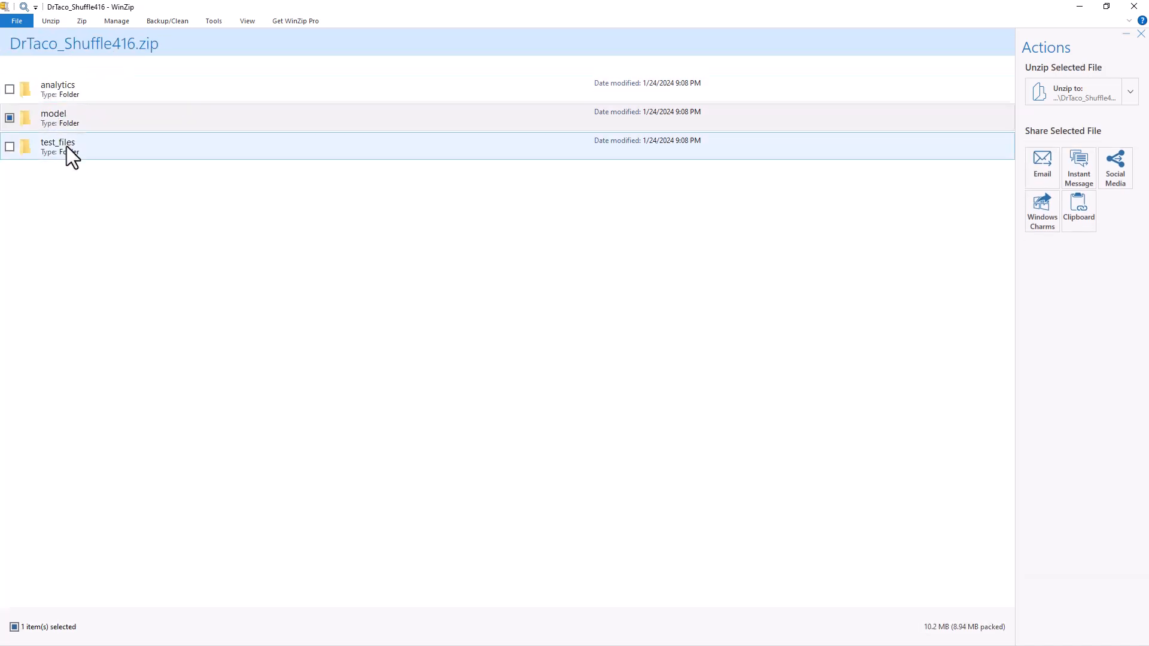
double_click(68, 146)
left_click(11, 44)
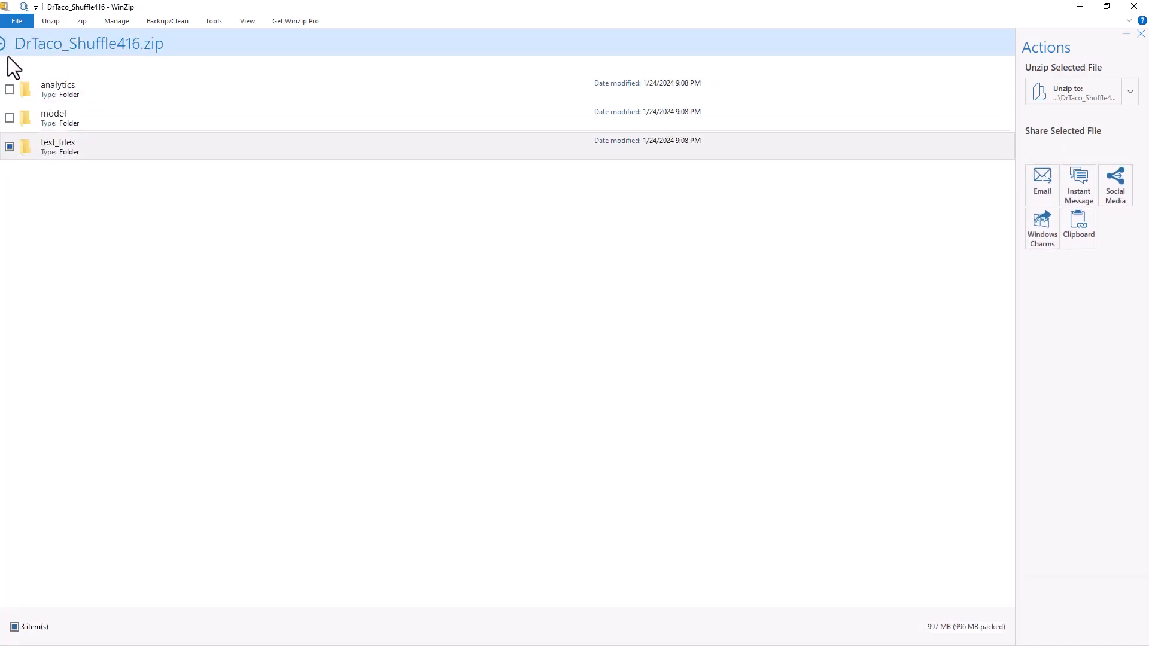